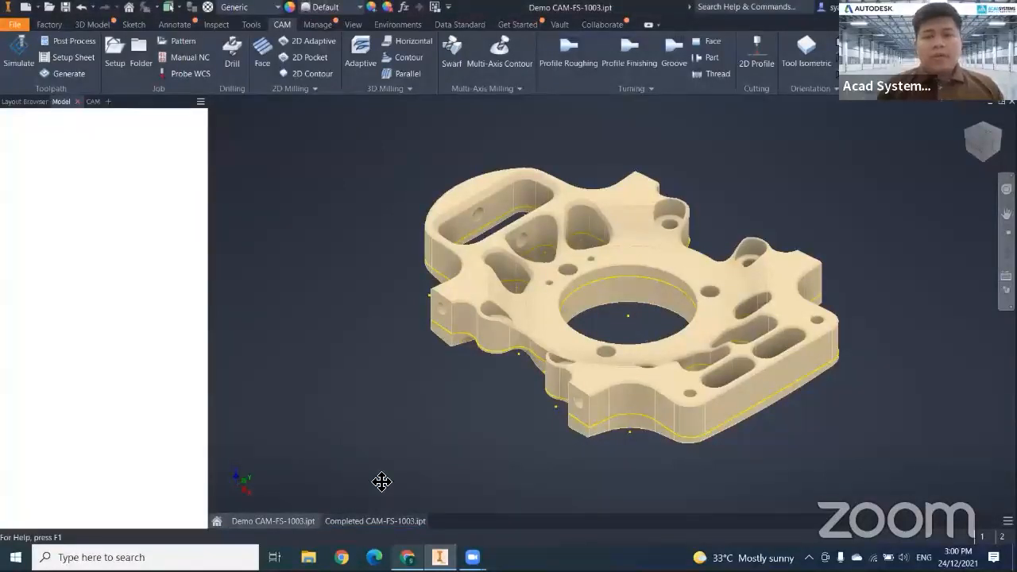
Simulate all toolpaths of Setup1 in Completed CAM-FS-1003.ipt, raise the playback speed, and close the simulation.
{"action": "scroll", "coordinate": [659, 307], "scroll_direction": "up", "scroll_amount": 3}
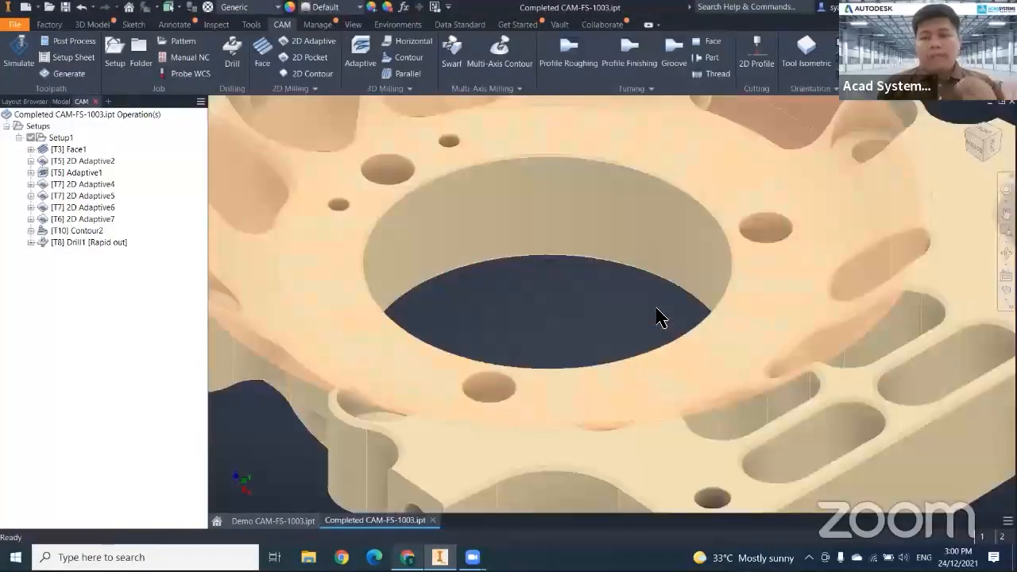
{"action": "scroll", "coordinate": [658, 307], "scroll_direction": "down", "scroll_amount": 6}
{"action": "middle_click_drag", "start_coordinate": [659, 307], "coordinate": [658, 324]}
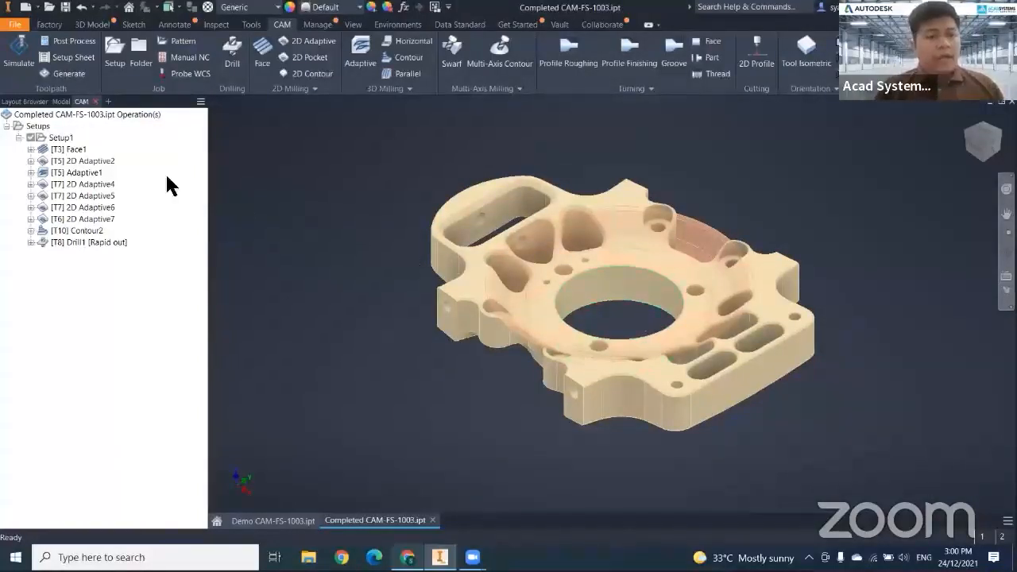
{"action": "left_click", "coordinate": [58, 140]}
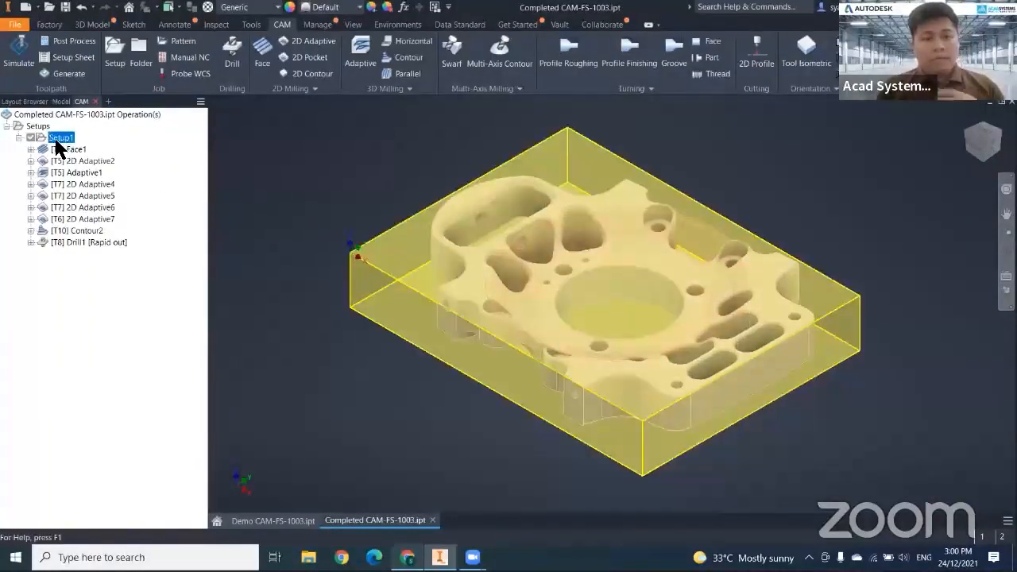
{"action": "right_click", "coordinate": [58, 147]}
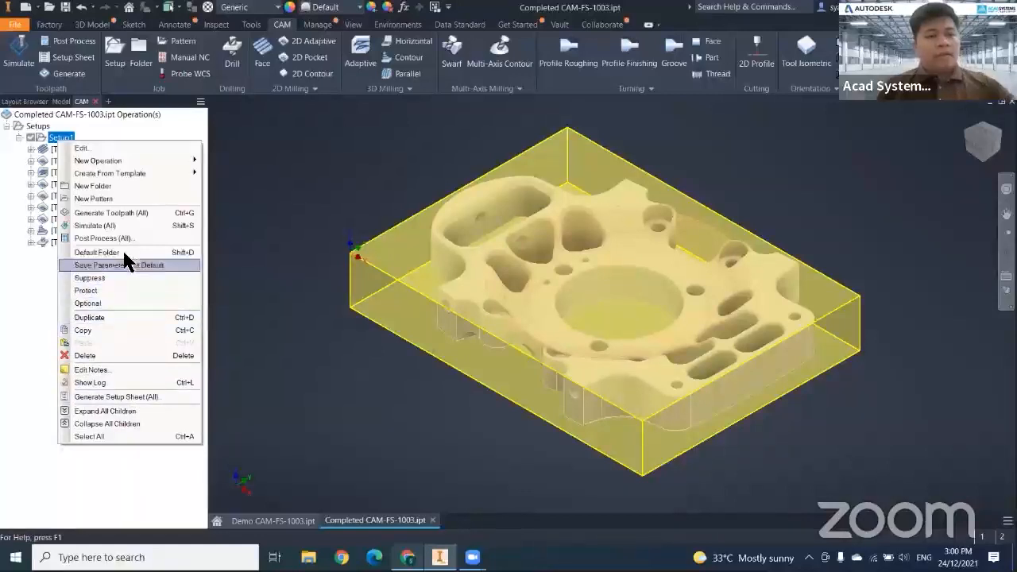
{"action": "left_click", "coordinate": [109, 228]}
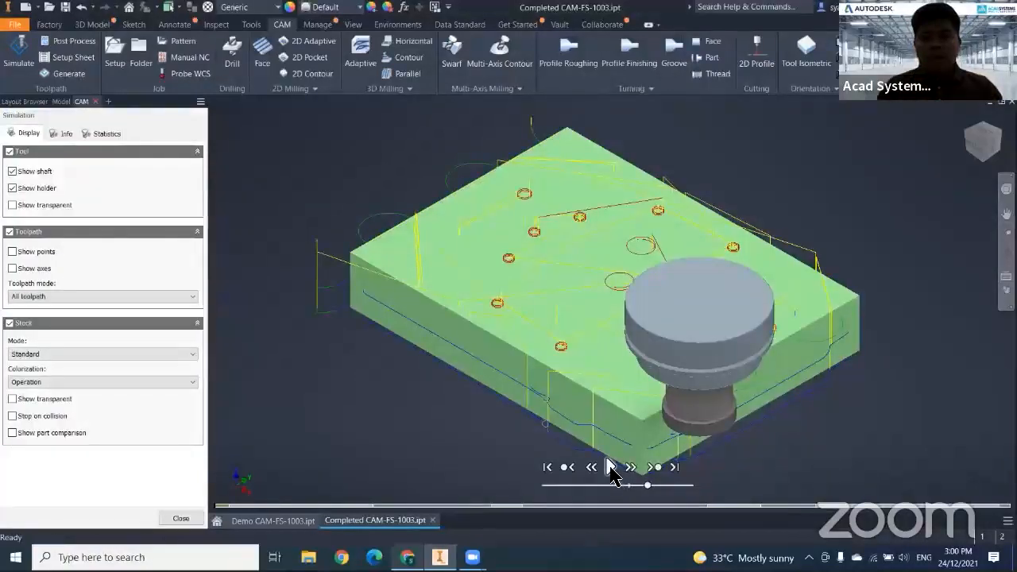
{"action": "left_click", "coordinate": [610, 466]}
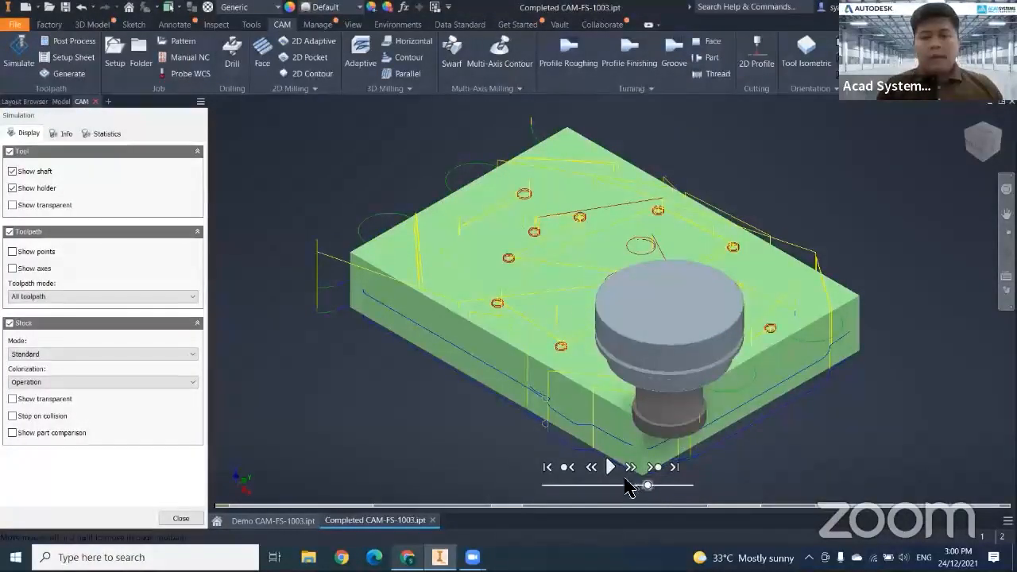
{"action": "left_click", "coordinate": [611, 467]}
{"action": "left_click_drag", "start_coordinate": [650, 486], "coordinate": [678, 493]}
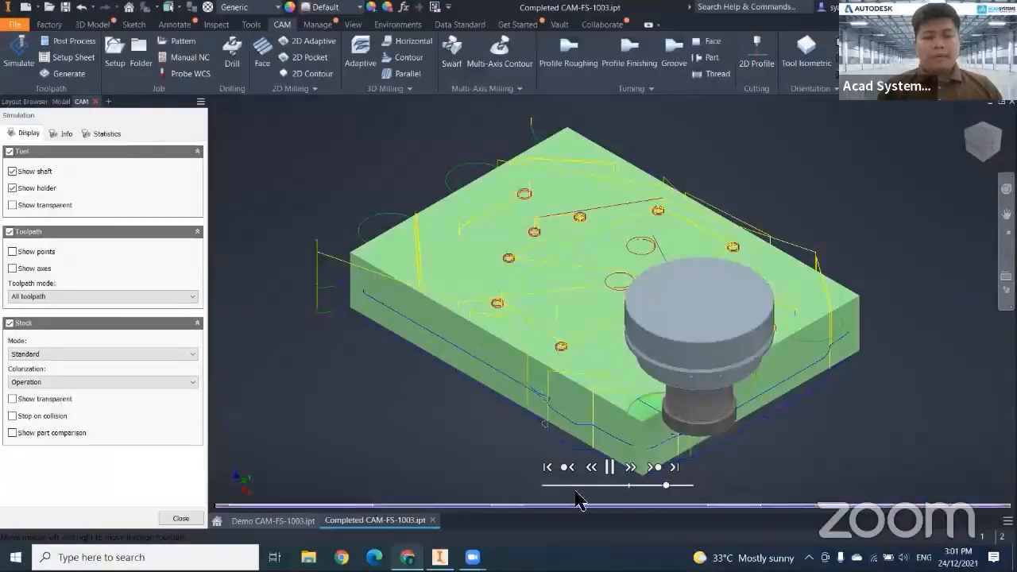
{"action": "left_click", "coordinate": [182, 518]}
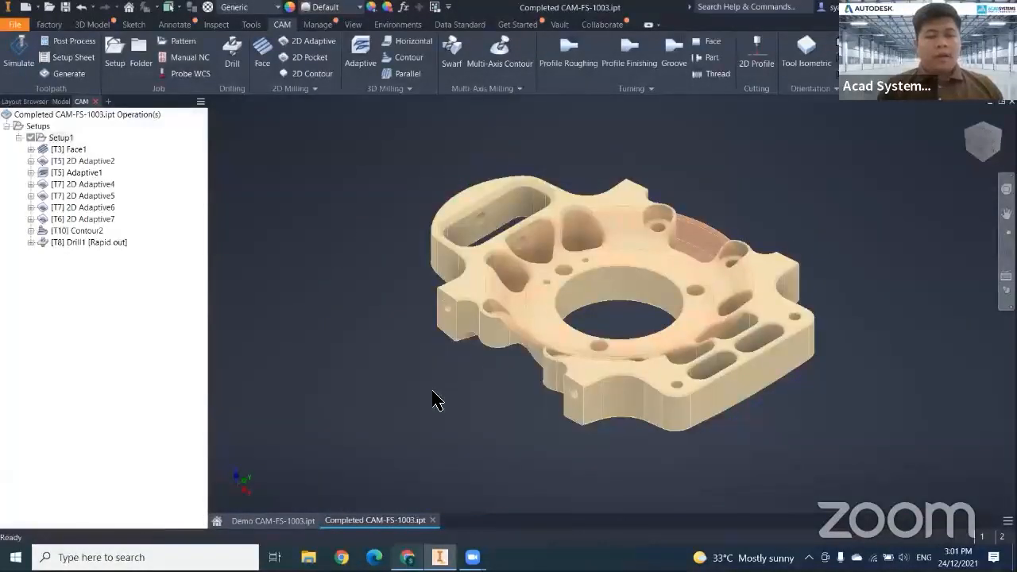
Switch to the Demo CAM-FS-1003.ipt part and display its model feature tree alongside the CAM commands.
{"action": "middle_click_drag", "start_coordinate": [436, 401], "coordinate": [422, 426]}
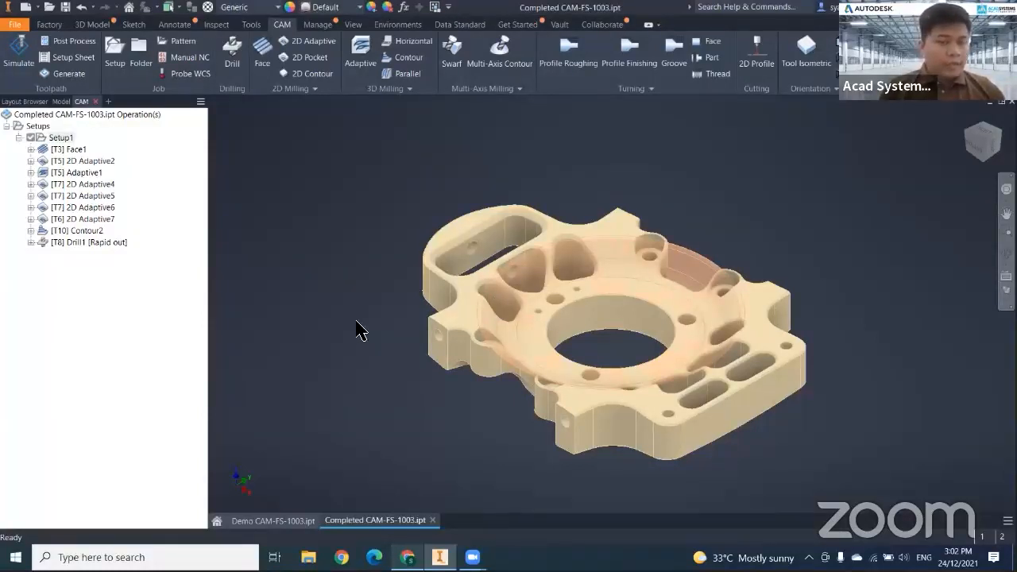
{"action": "left_click", "coordinate": [286, 531]}
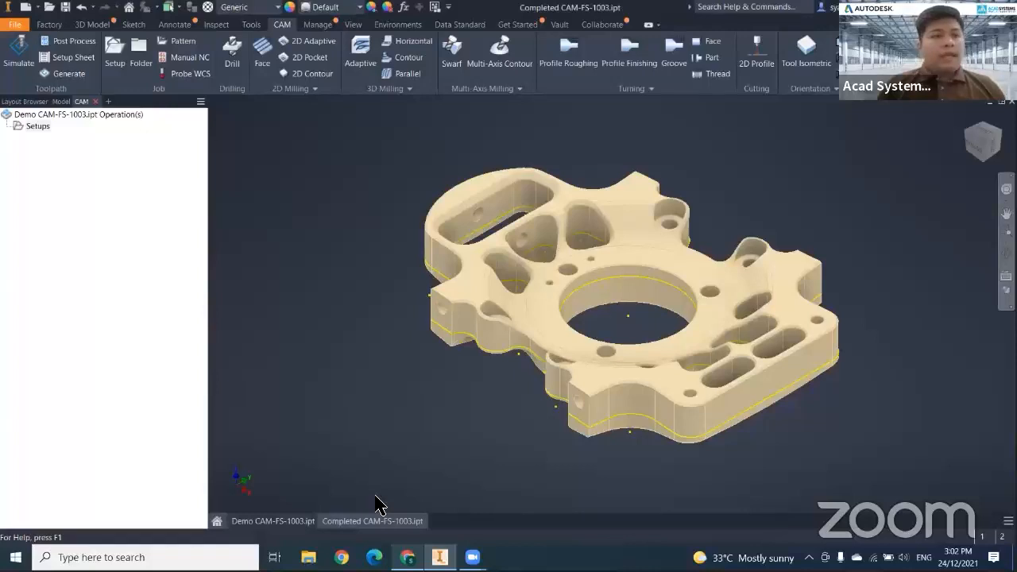
{"action": "left_click", "coordinate": [60, 102]}
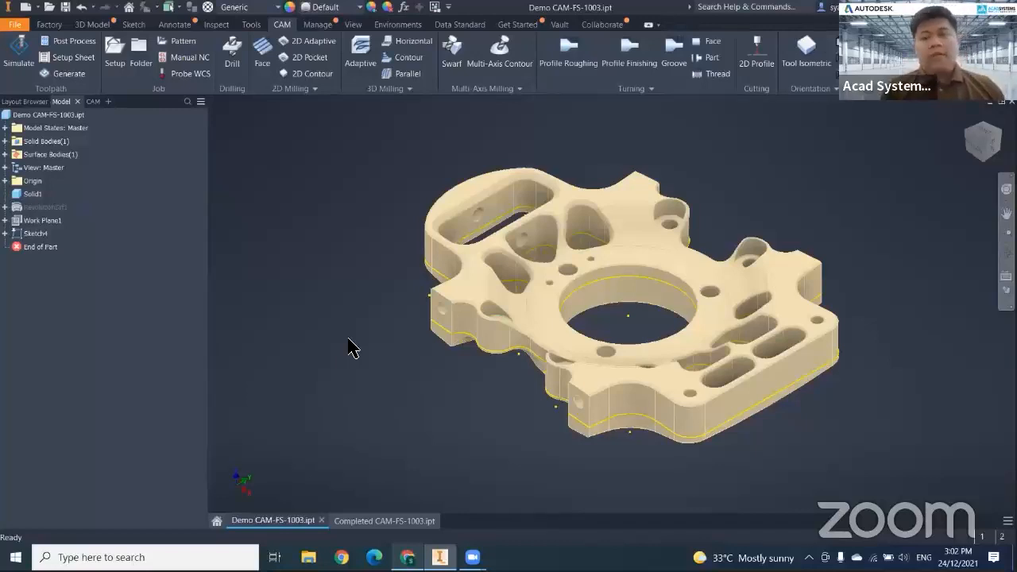
{"action": "left_click", "coordinate": [92, 24]}
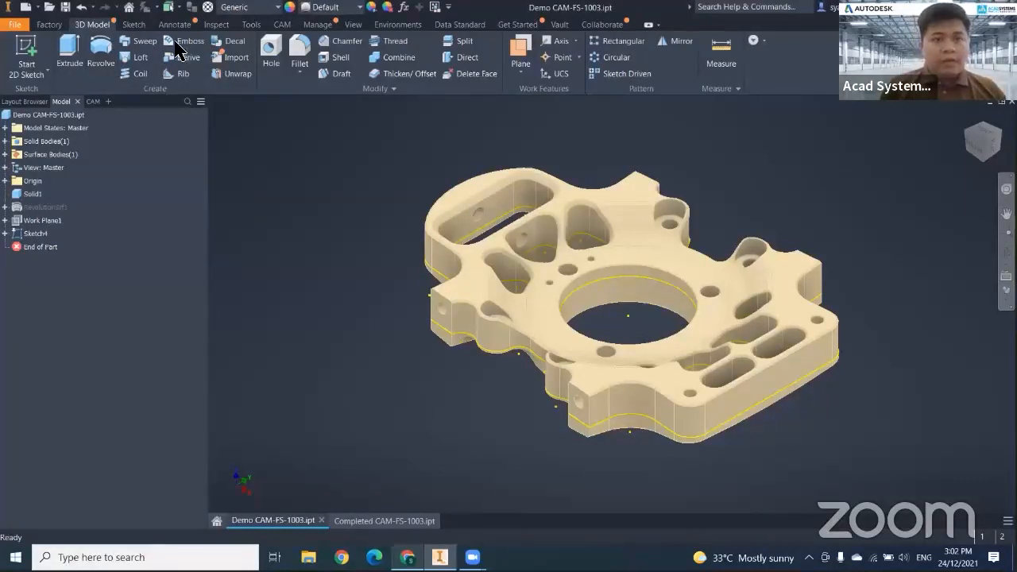
{"action": "left_click", "coordinate": [286, 25]}
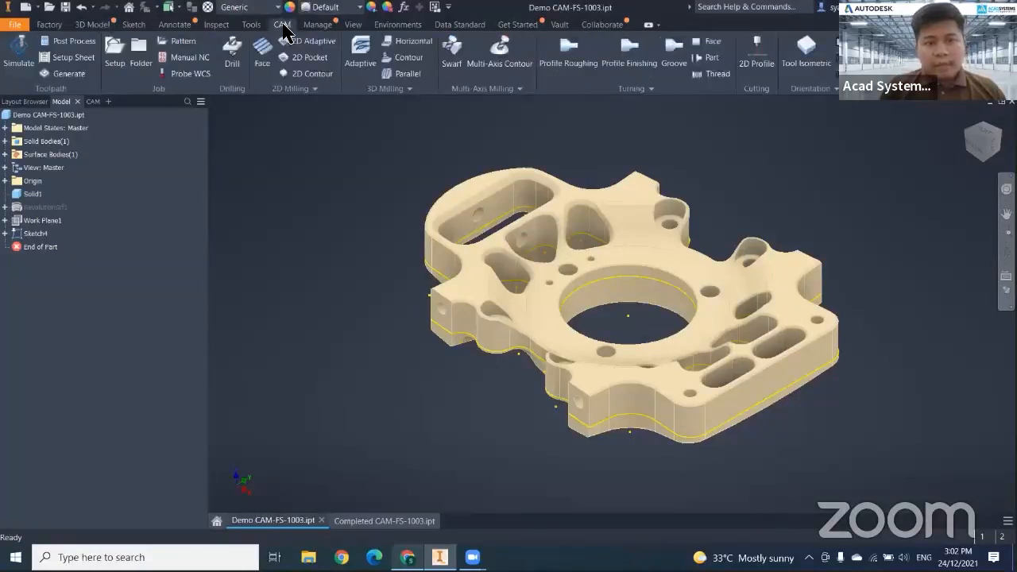
Close the CAM browser and add it back next to the model browser.
{"action": "left_click", "coordinate": [86, 102]}
{"action": "left_click", "coordinate": [94, 102]}
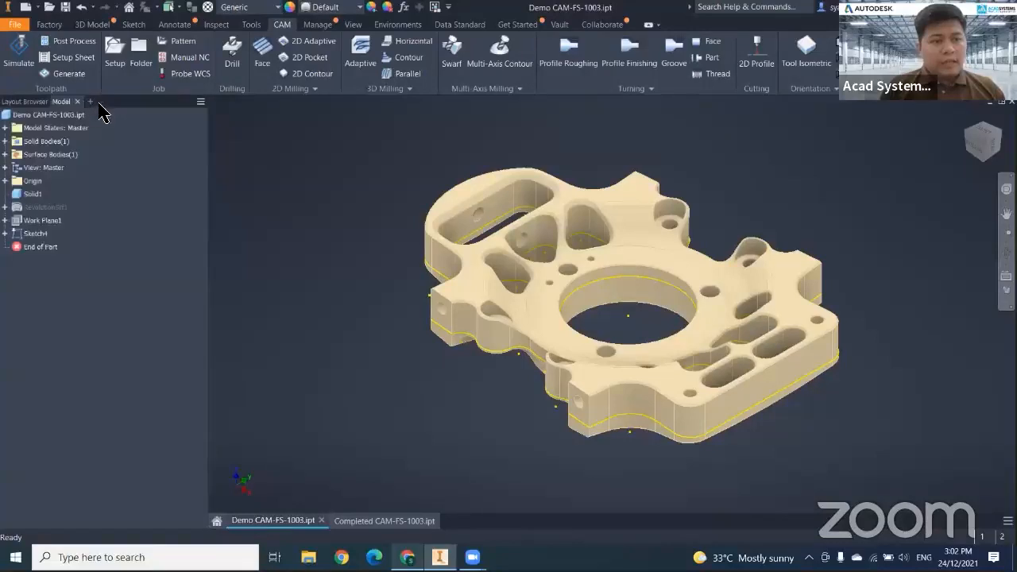
{"action": "left_click", "coordinate": [89, 102]}
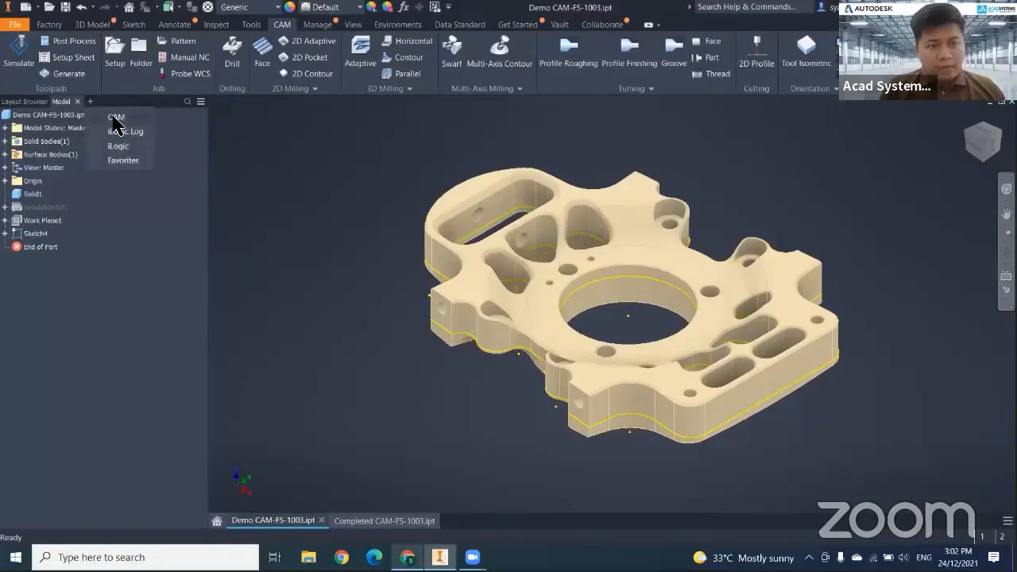
{"action": "left_click", "coordinate": [114, 117]}
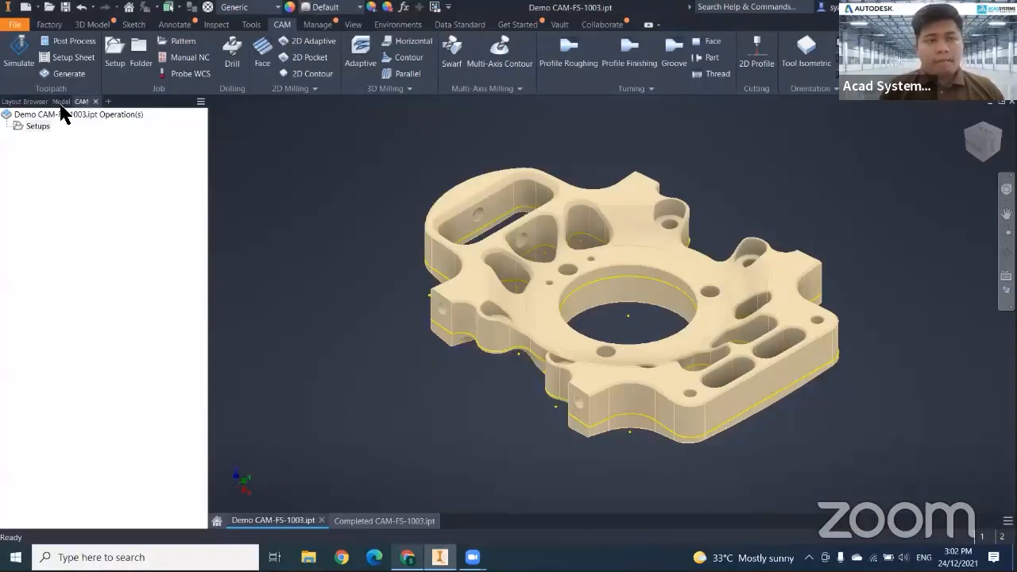
Return to the model feature tree and turn on the visibility of the revolved surface RevolutionSrf1.
{"action": "left_click", "coordinate": [61, 101]}
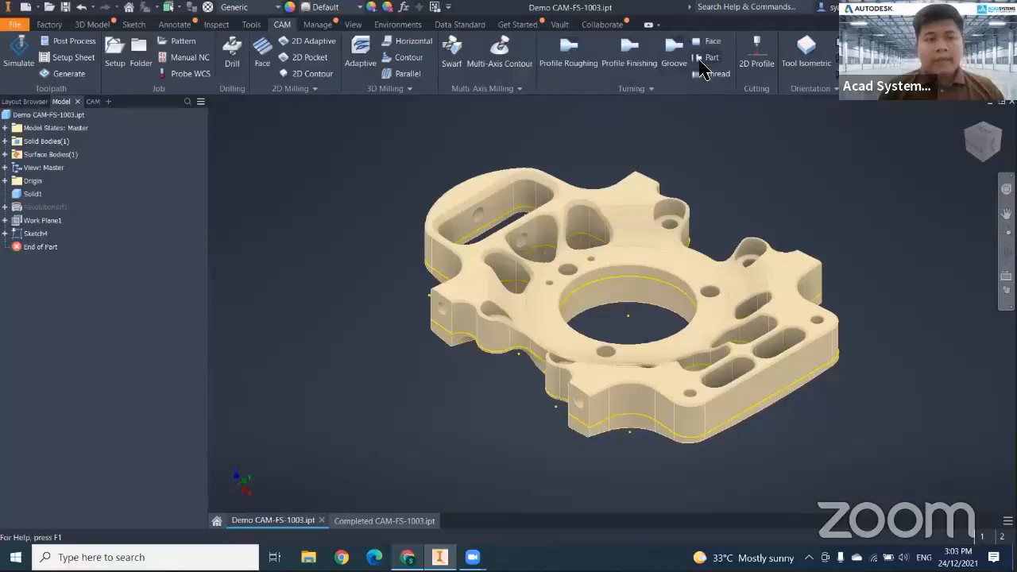
{"action": "middle_click_drag", "start_coordinate": [394, 230], "coordinate": [386, 223]}
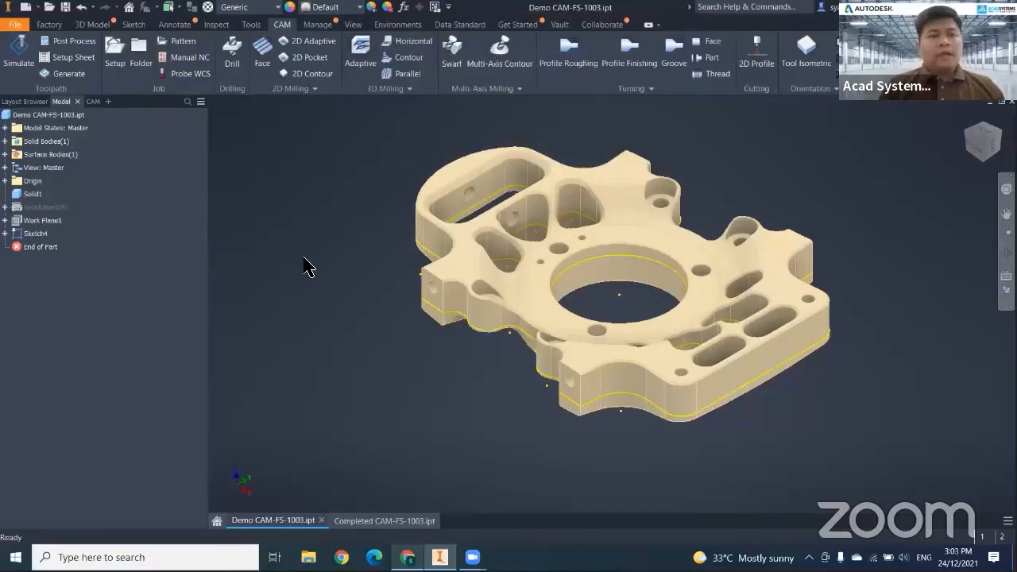
{"action": "middle_click_drag", "start_coordinate": [322, 271], "coordinate": [308, 275]}
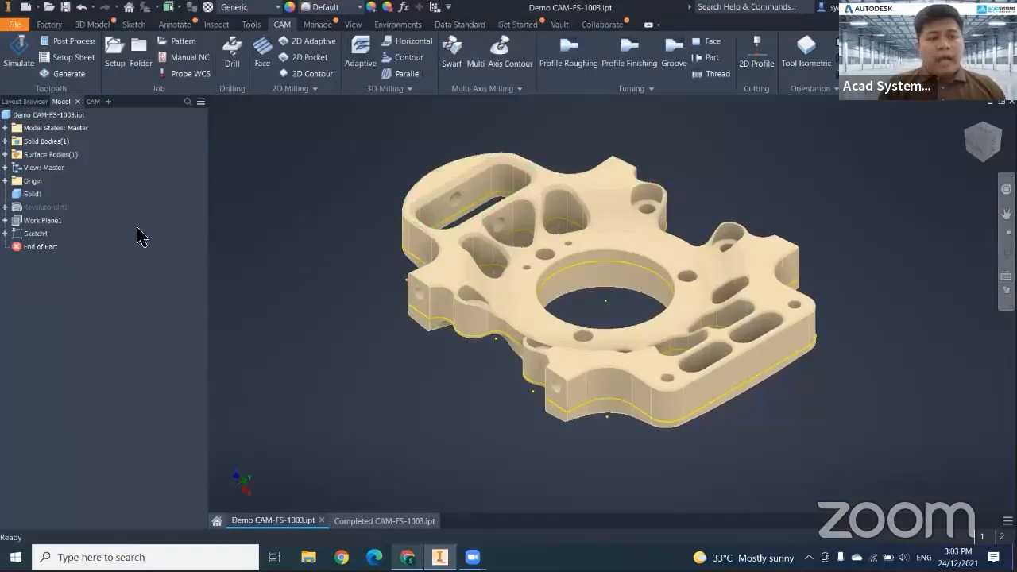
{"action": "right_click", "coordinate": [53, 209]}
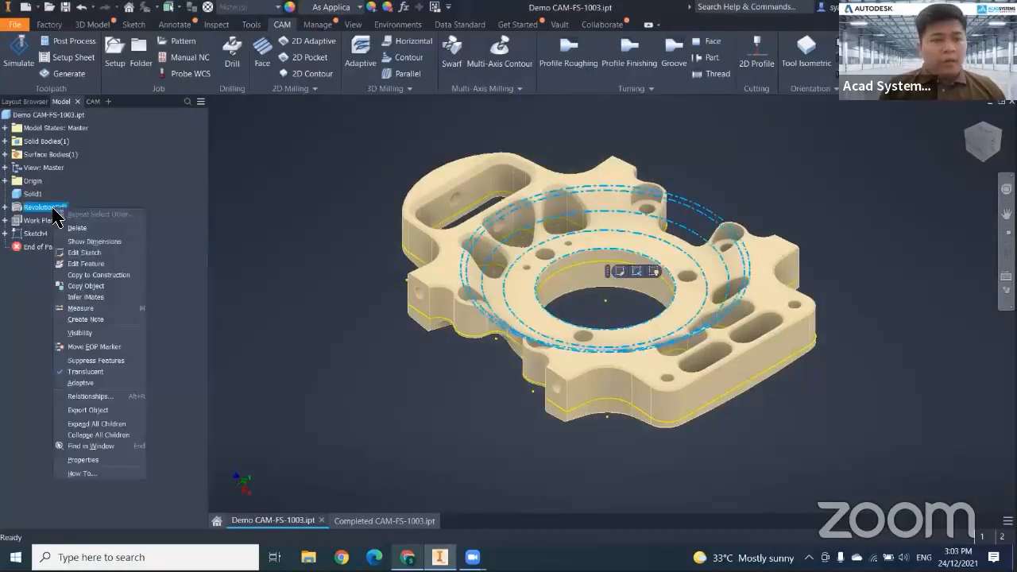
{"action": "left_click", "coordinate": [76, 333]}
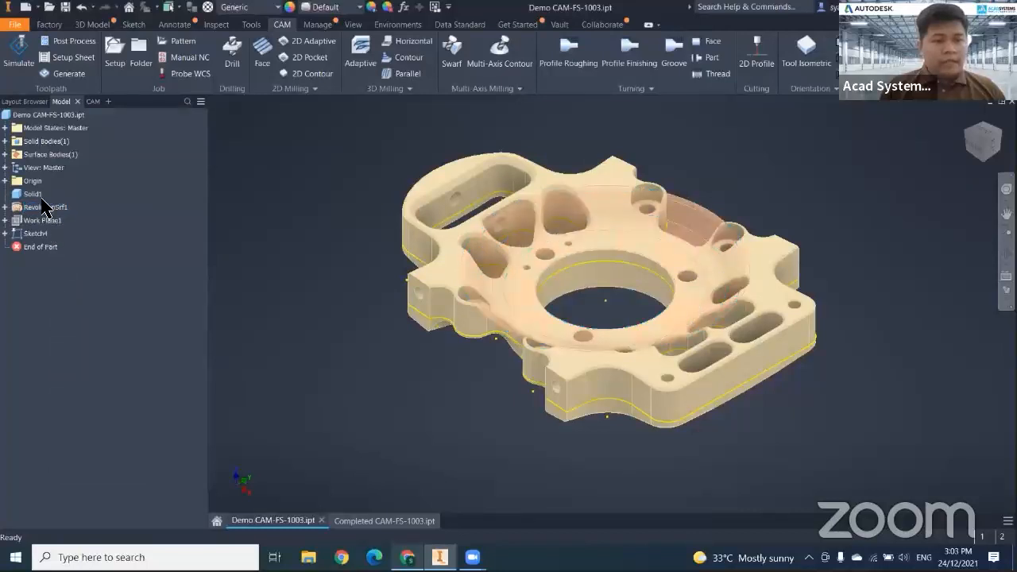
Examine how the revolved surface RevolutionSrf1 covers the recess around the part's central bore from several angles.
{"action": "middle_click_drag", "start_coordinate": [342, 342], "coordinate": [325, 304]}
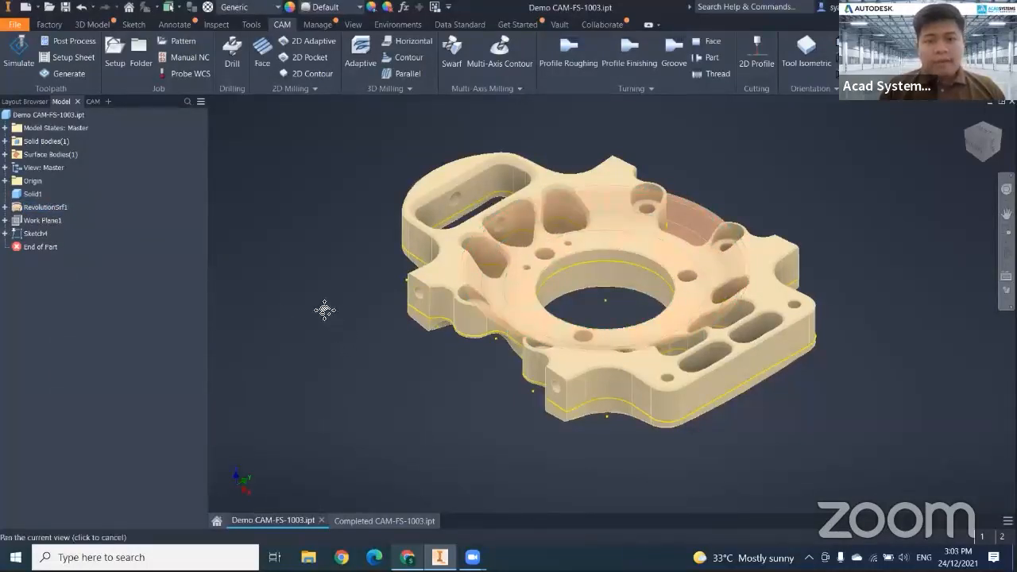
{"action": "left_click", "coordinate": [975, 146]}
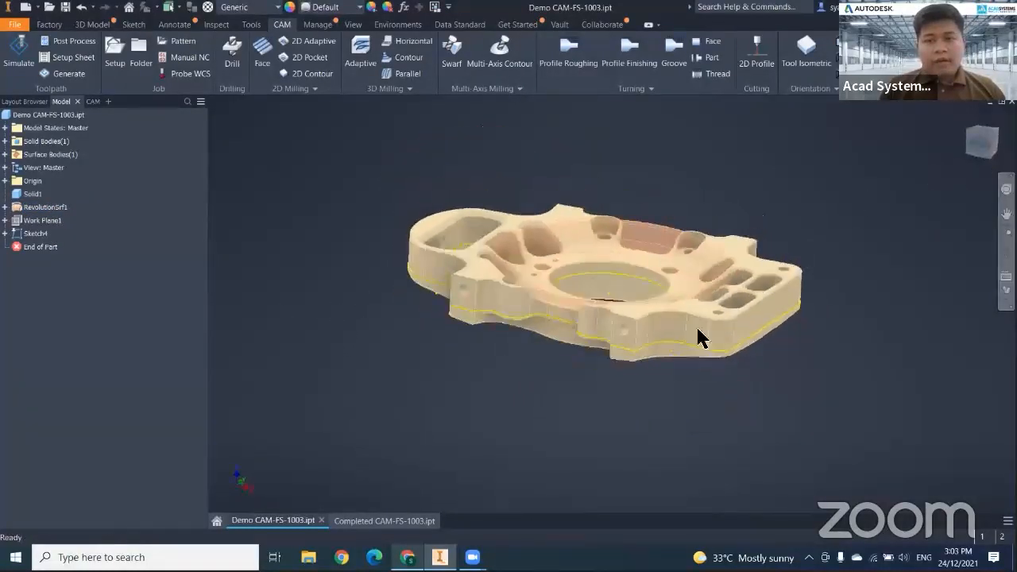
{"action": "scroll", "coordinate": [652, 332], "scroll_direction": "up", "scroll_amount": 3}
{"action": "mouse_move", "coordinate": [641, 336]}
{"action": "middle_mouse_down"}
{"action": "mouse_move", "coordinate": [626, 341]}
{"action": "mouse_move", "coordinate": [632, 355]}
{"action": "middle_mouse_up"}
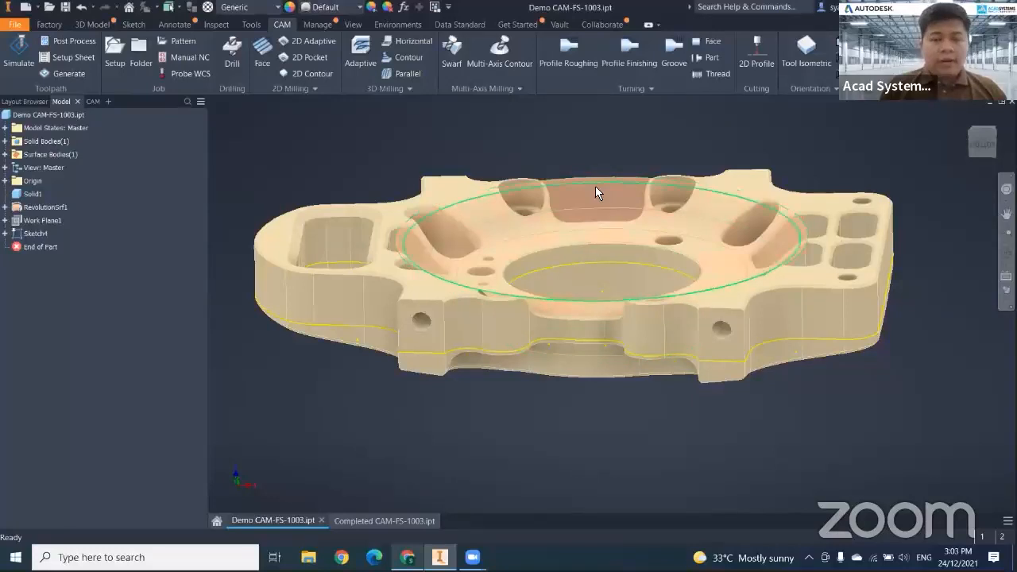
{"action": "middle_click_drag", "start_coordinate": [590, 254], "coordinate": [463, 166], "text": "shift"}
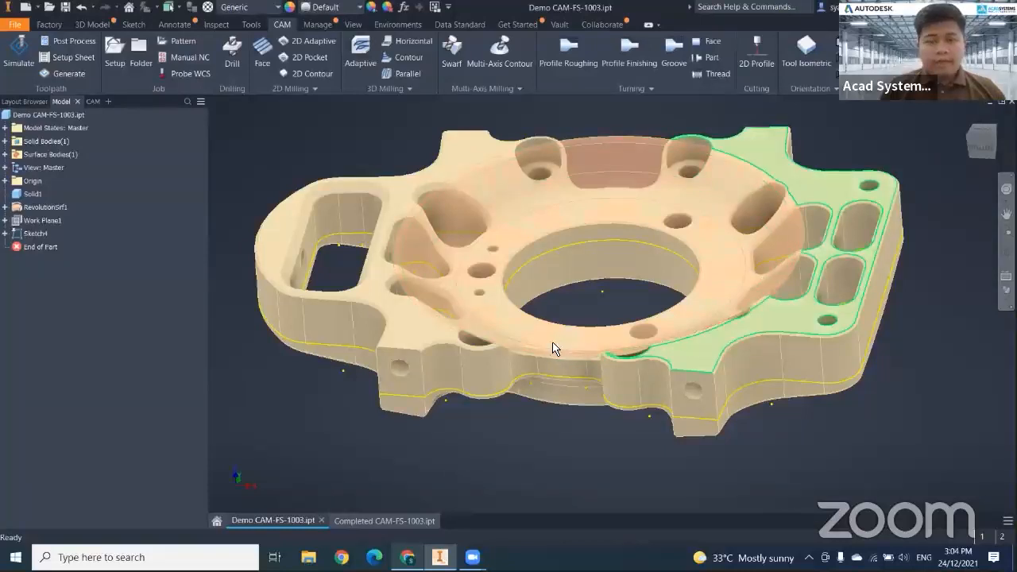
{"action": "mouse_move", "coordinate": [554, 347]}
{"action": "middle_mouse_down", "text": "shift"}
{"action": "mouse_move", "coordinate": [611, 338]}
{"action": "mouse_move", "coordinate": [549, 334]}
{"action": "mouse_move", "coordinate": [552, 345]}
{"action": "middle_mouse_up", "text": "shift"}
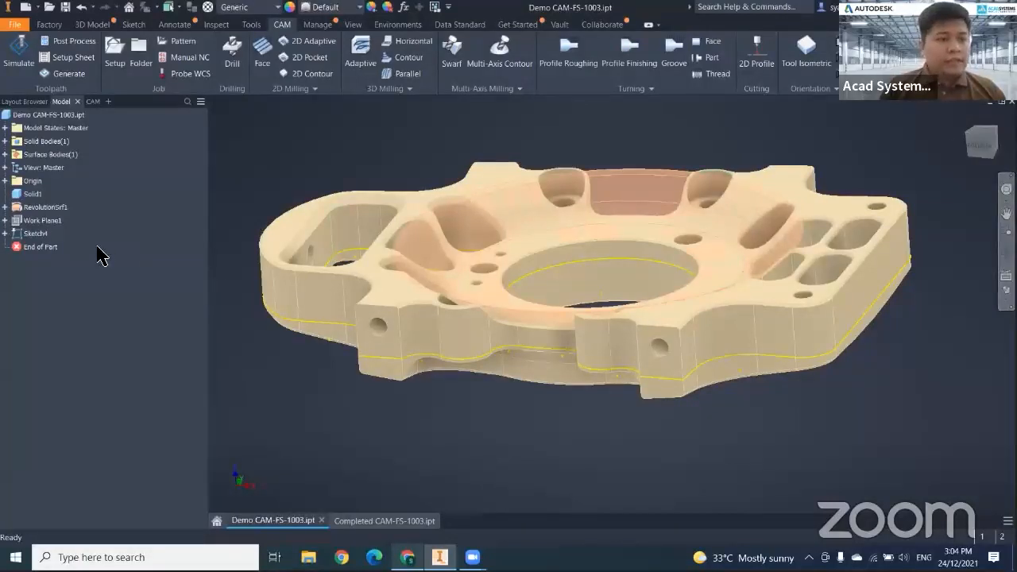
{"action": "left_click", "coordinate": [46, 206]}
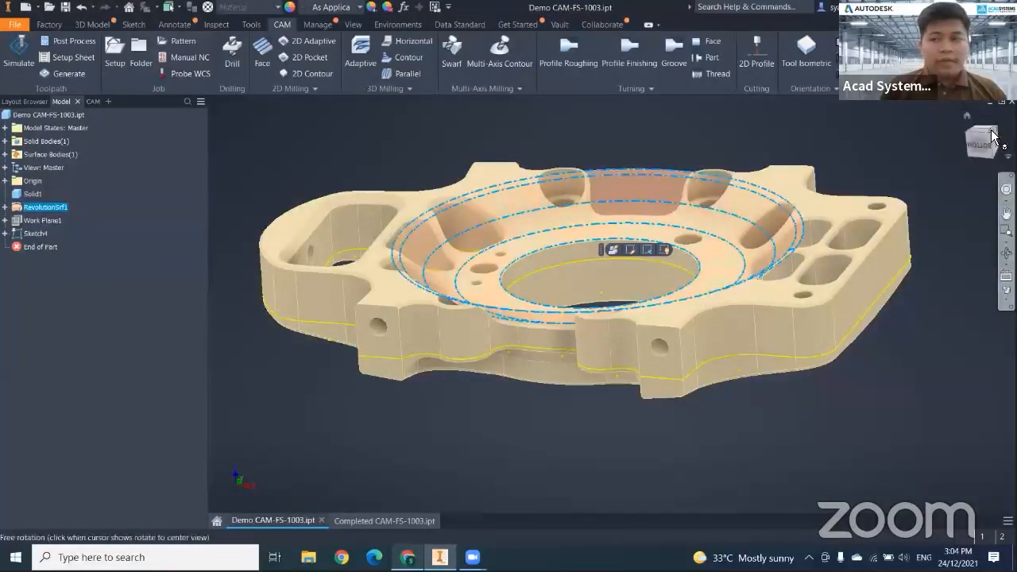
{"action": "middle_click_drag", "start_coordinate": [263, 286], "coordinate": [322, 324], "text": "shift"}
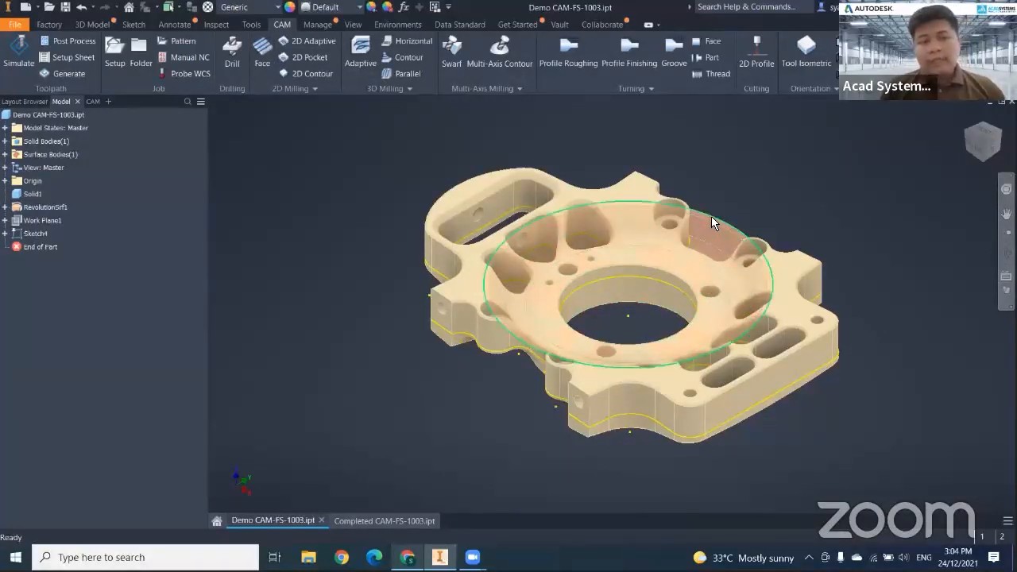
Return to the CAM browser and start a new milling setup for the demo part.
{"action": "left_click", "coordinate": [92, 24]}
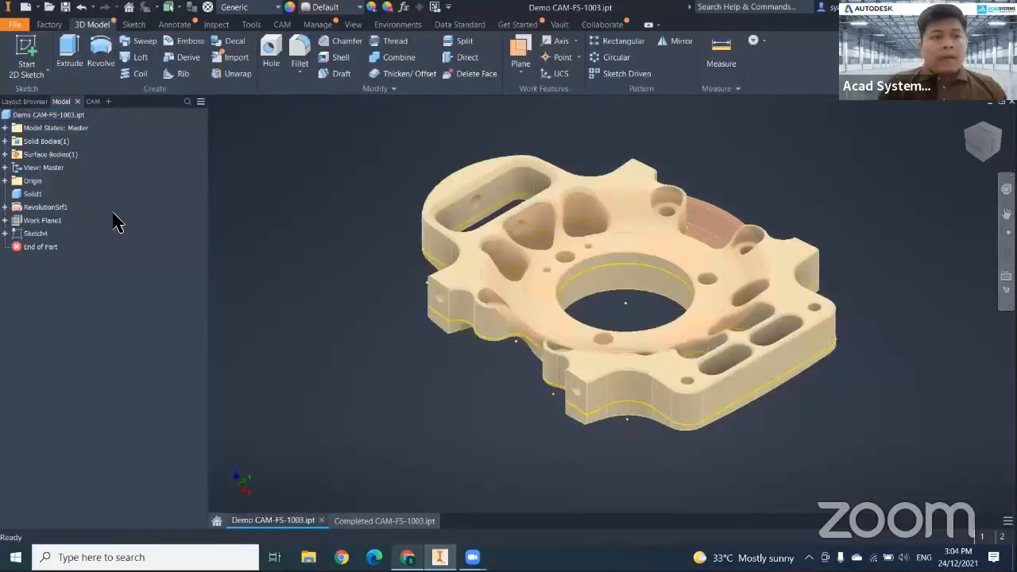
{"action": "left_click", "coordinate": [92, 103]}
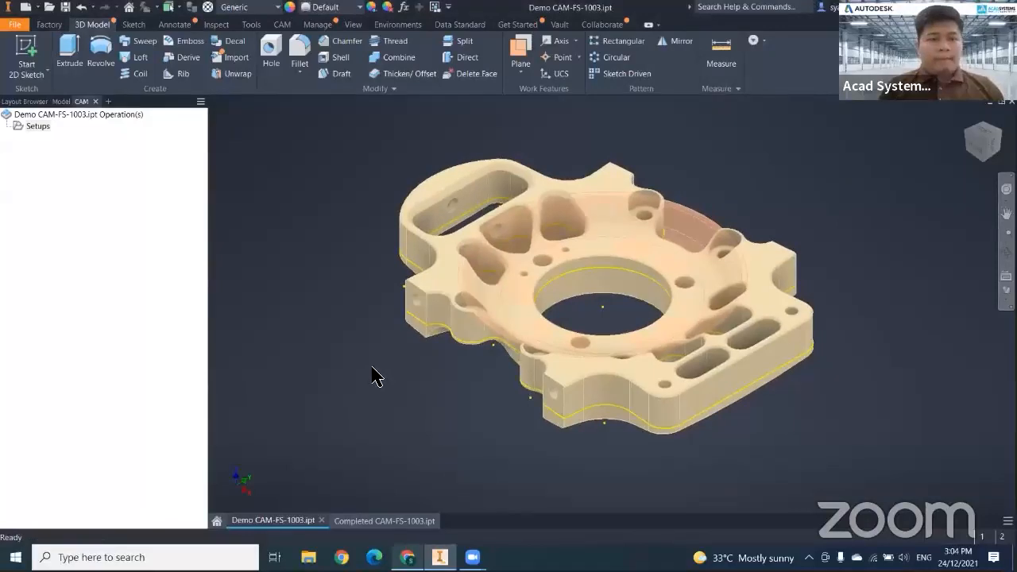
{"action": "left_click", "coordinate": [282, 25]}
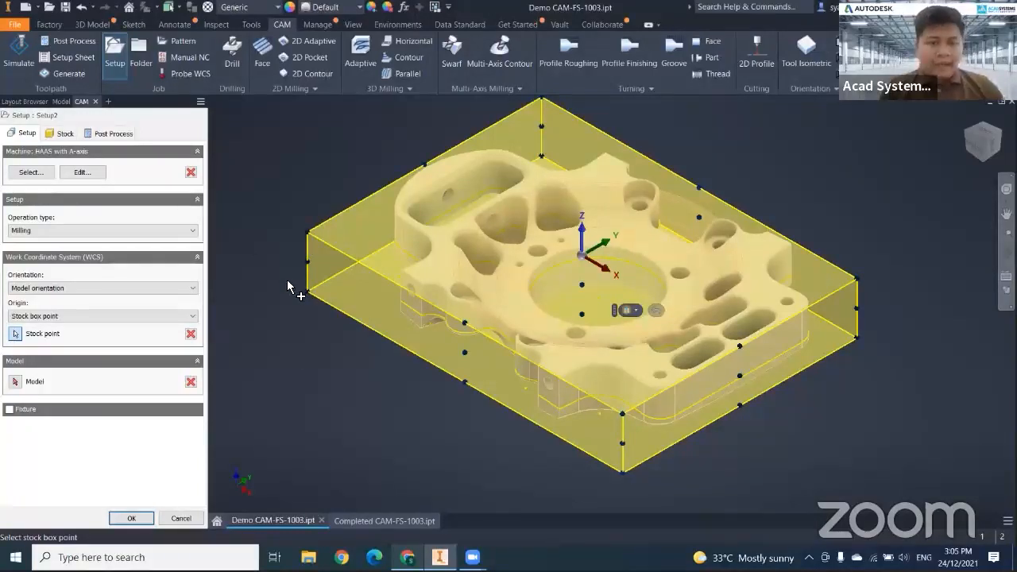
Review the new setup's stock modes and offsets, and return to its general setup settings.
{"action": "left_click", "coordinate": [61, 135]}
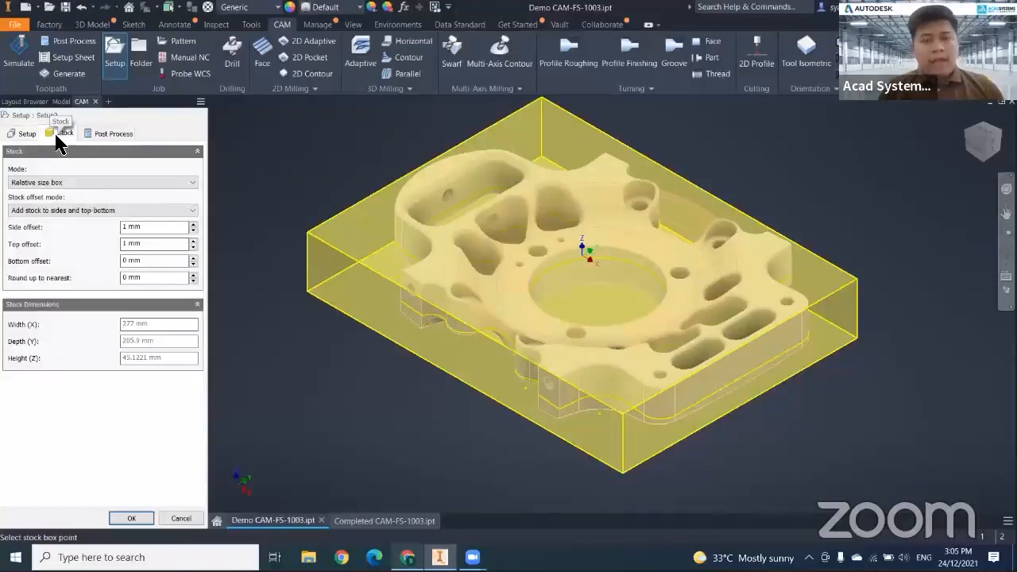
{"action": "left_click", "coordinate": [44, 185]}
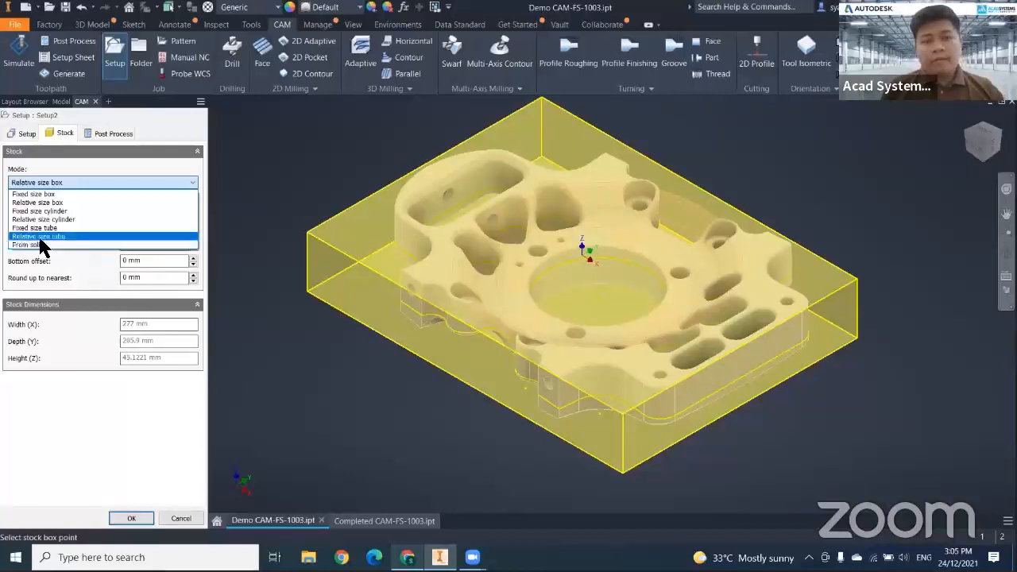
{"action": "left_click", "coordinate": [266, 186]}
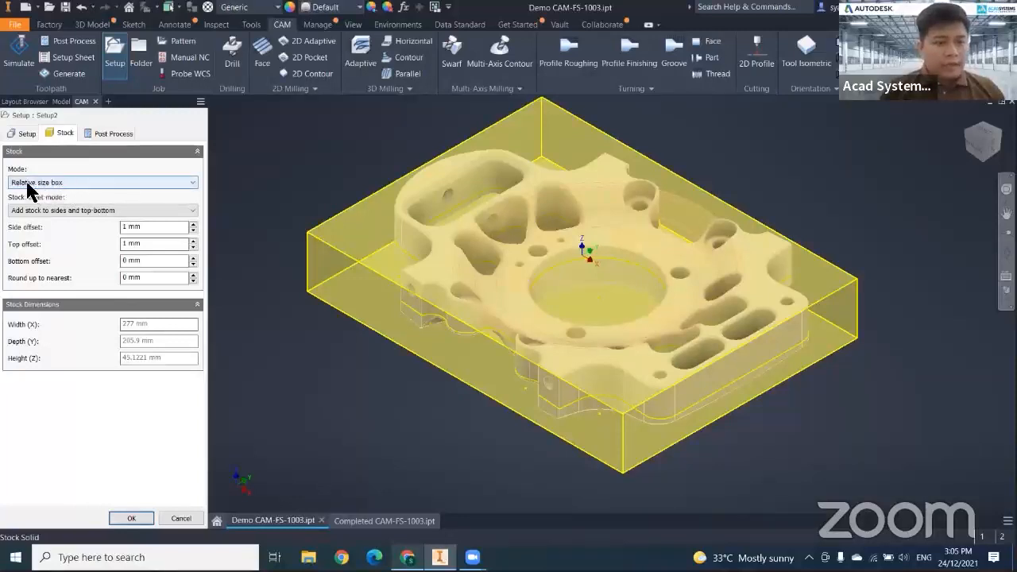
{"action": "left_click", "coordinate": [24, 133]}
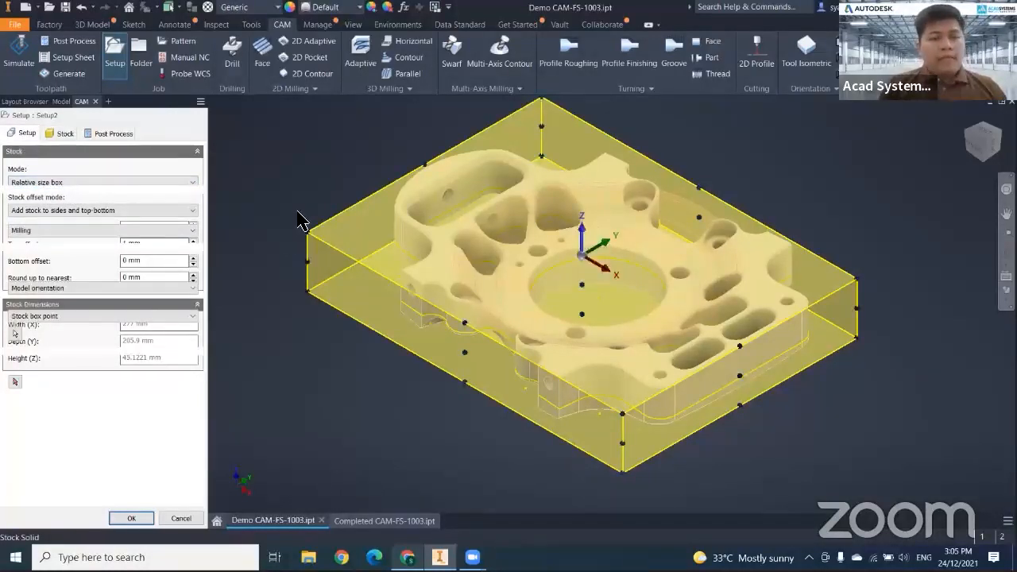
Place the work coordinate origin on the stock box's top corner at the minimum X and minimum Y.
{"action": "middle_click_drag", "start_coordinate": [342, 207], "coordinate": [345, 207]}
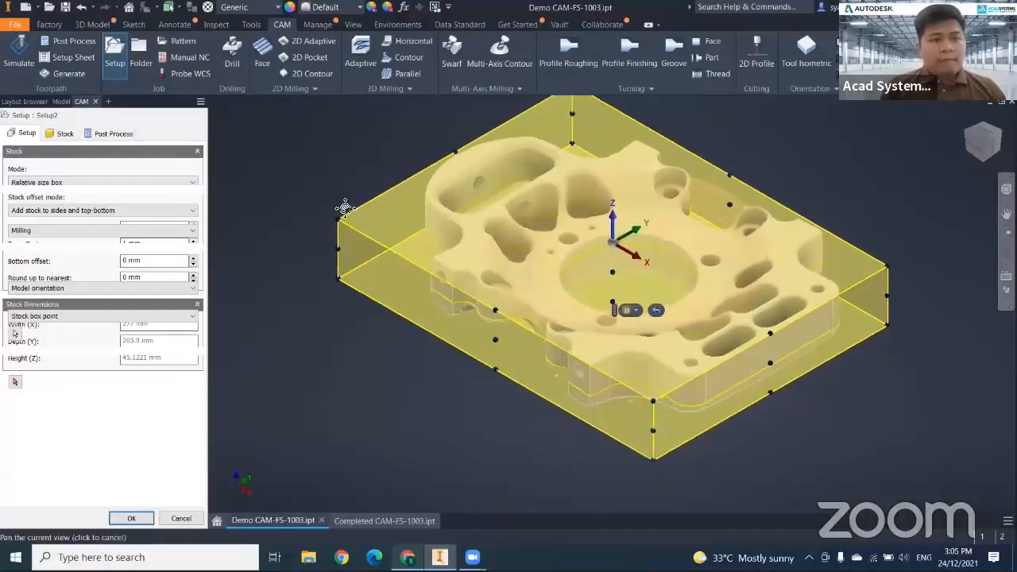
{"action": "middle_click_drag", "start_coordinate": [326, 360], "coordinate": [328, 380]}
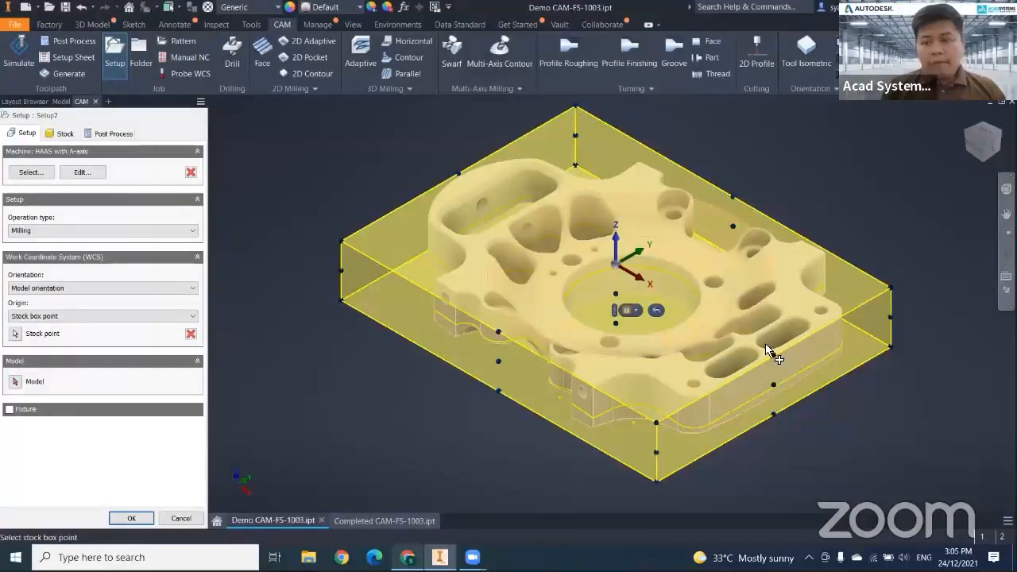
{"action": "middle_click_drag", "start_coordinate": [767, 347], "coordinate": [777, 296]}
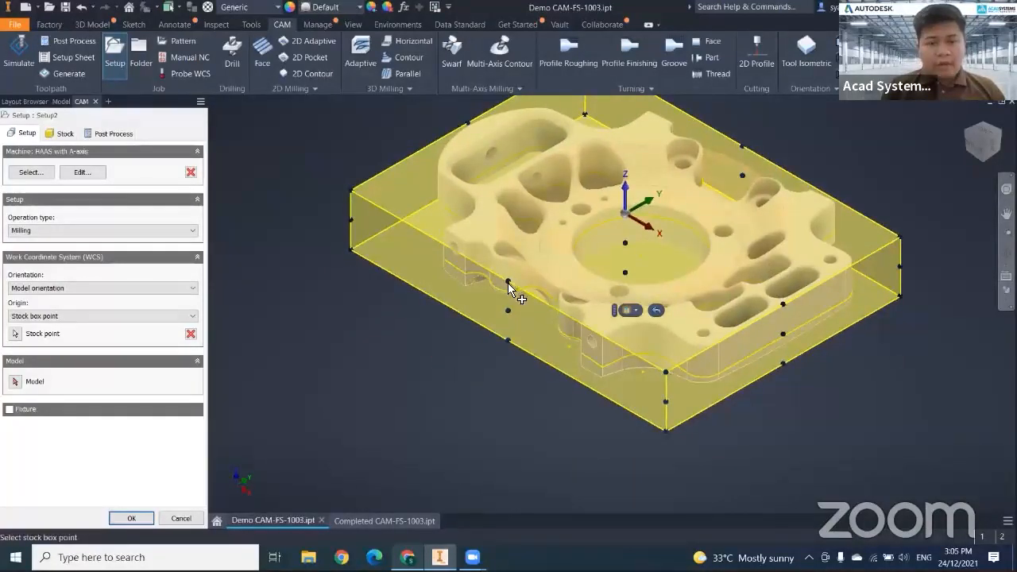
{"action": "middle_click_drag", "start_coordinate": [341, 289], "coordinate": [312, 340]}
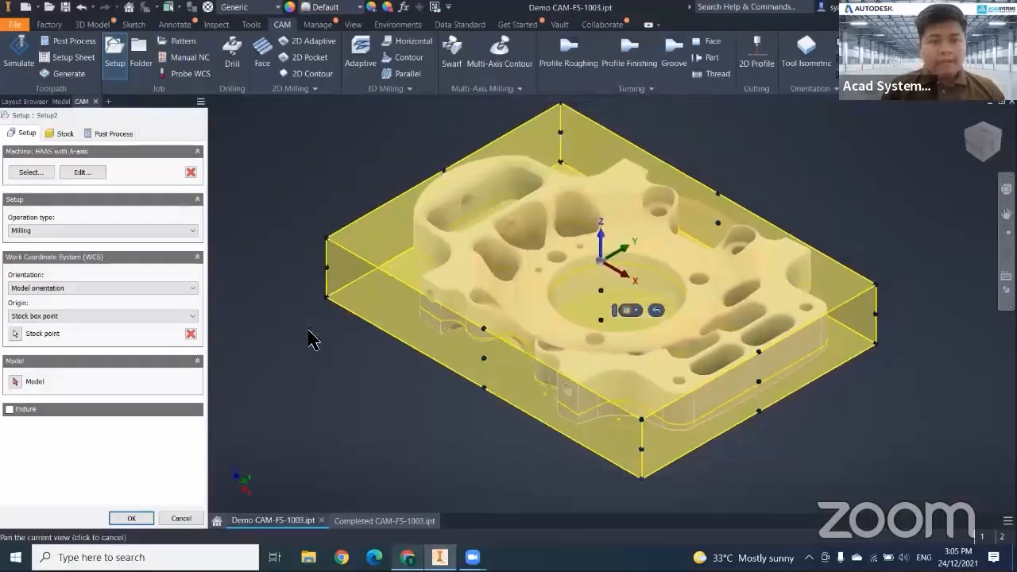
{"action": "left_click", "coordinate": [327, 242]}
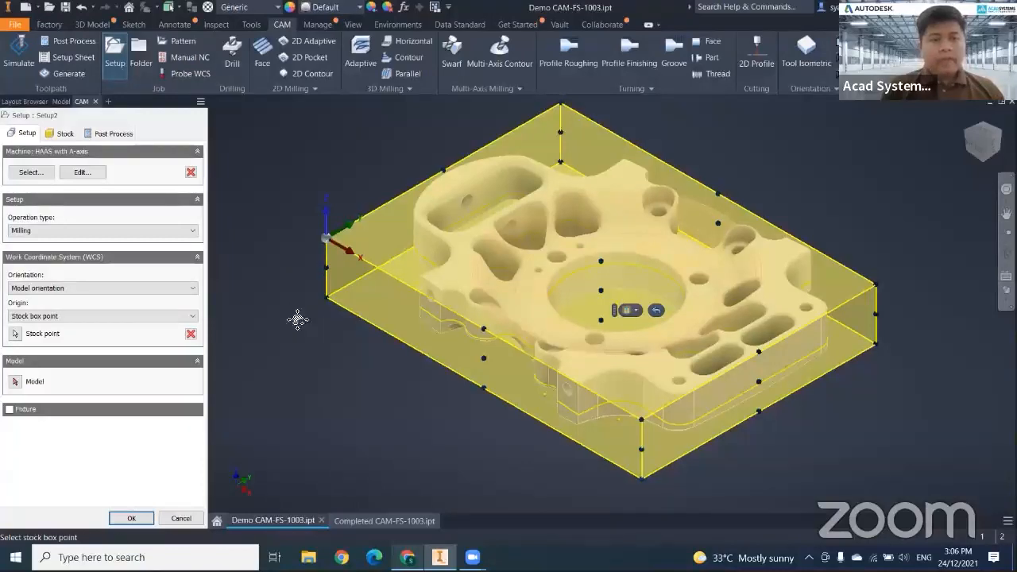
{"action": "middle_click_drag", "start_coordinate": [295, 318], "coordinate": [299, 332]}
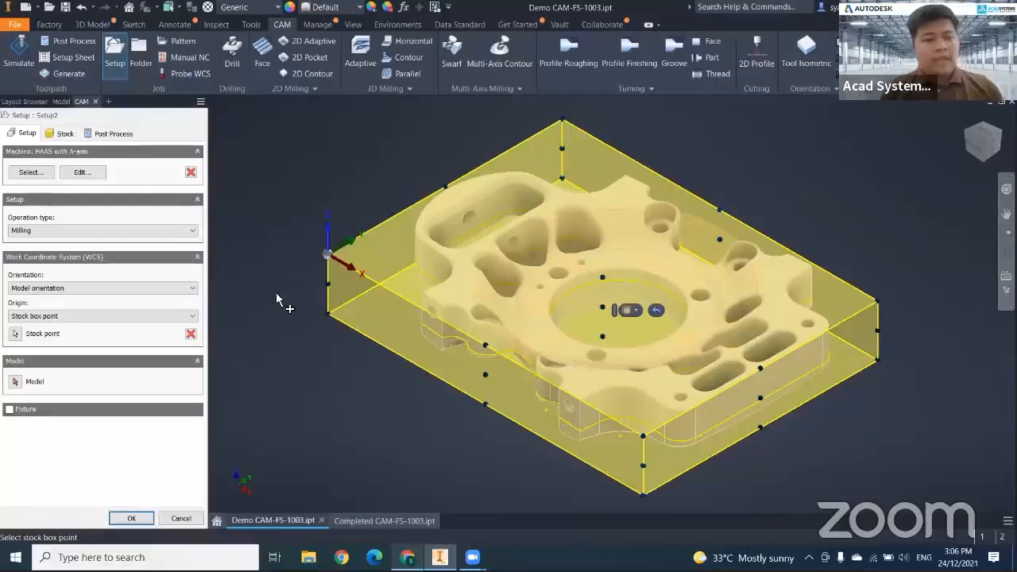
Review the orientation choices available for the work coordinate system, keeping the model orientation.
{"action": "left_click", "coordinate": [16, 289]}
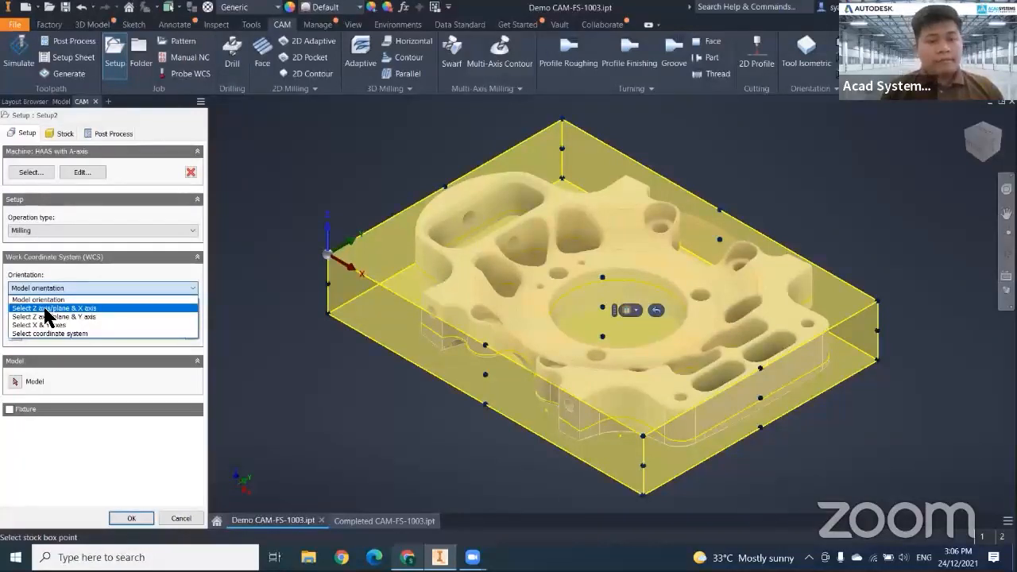
{"action": "left_click", "coordinate": [573, 112]}
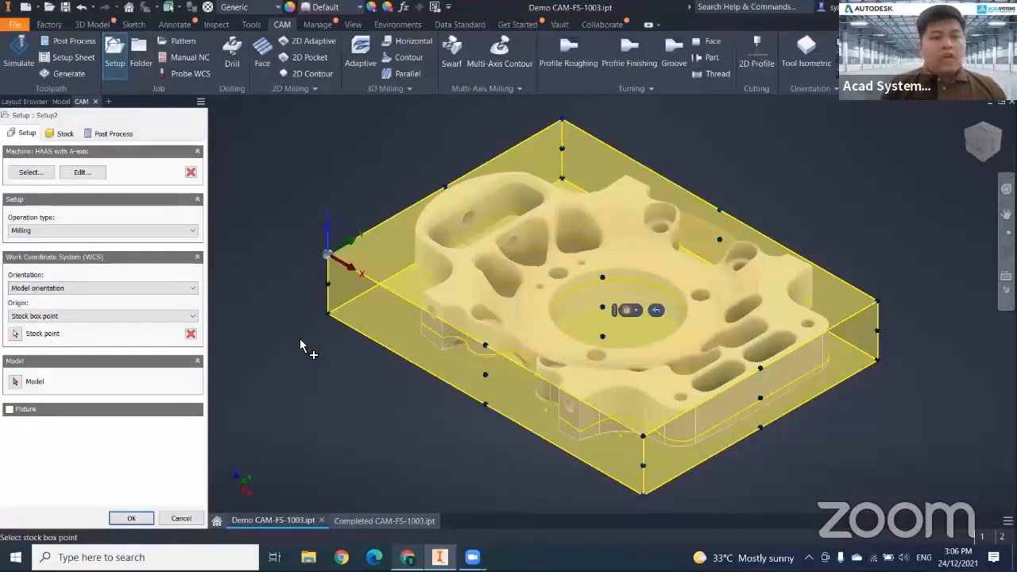
{"action": "middle_click_drag", "start_coordinate": [298, 347], "coordinate": [305, 333]}
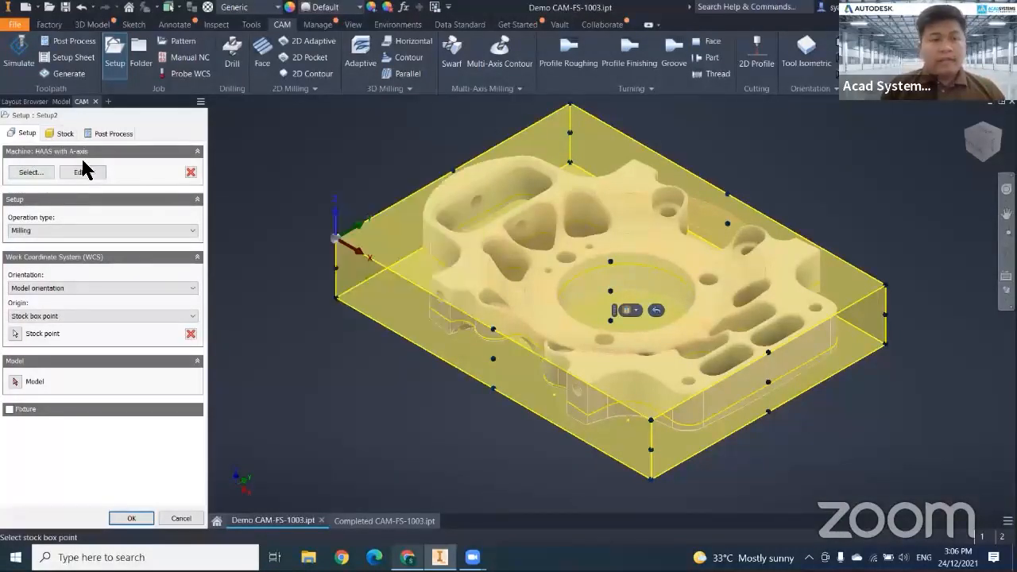
Browse the system milling machines and assign the Autodesk Generic 3-axis machine to the setup.
{"action": "left_click", "coordinate": [32, 174]}
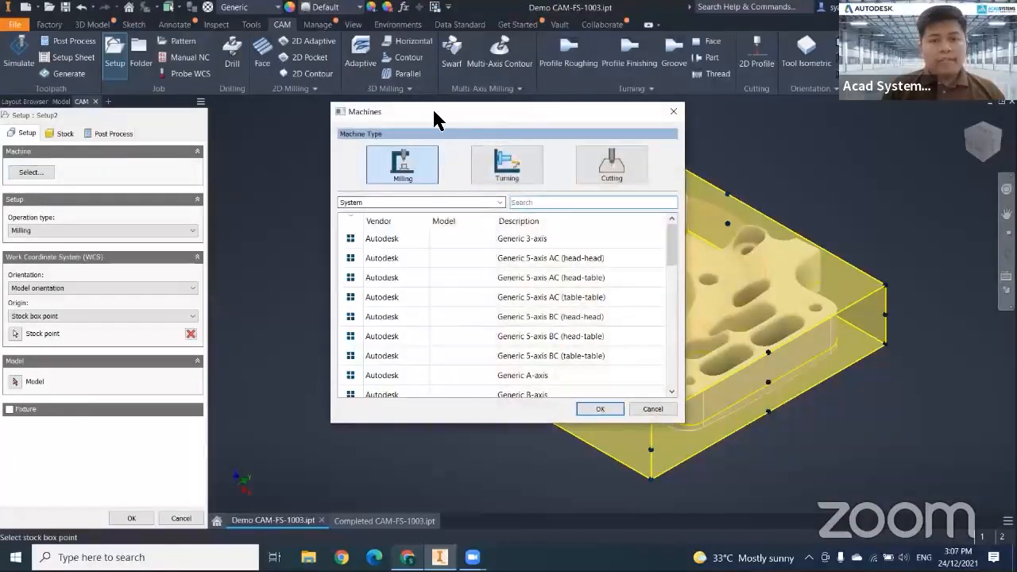
{"action": "left_click_drag", "start_coordinate": [418, 110], "coordinate": [336, 108]}
{"action": "left_click_drag", "start_coordinate": [596, 255], "coordinate": [595, 313]}
{"action": "scroll", "coordinate": [306, 286], "scroll_direction": "up", "scroll_amount": 2}
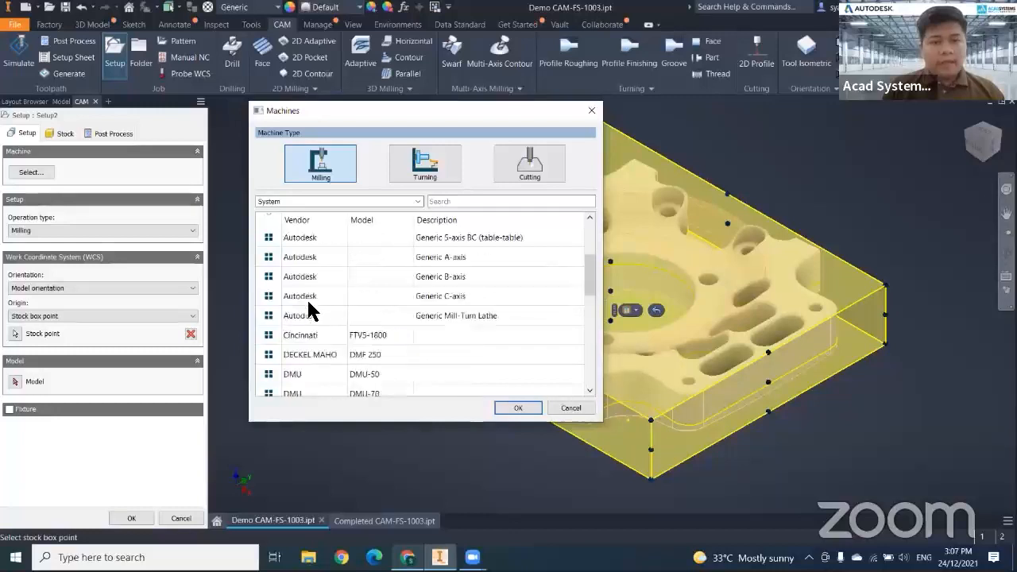
{"action": "scroll", "coordinate": [314, 314], "scroll_direction": "down", "scroll_amount": 3}
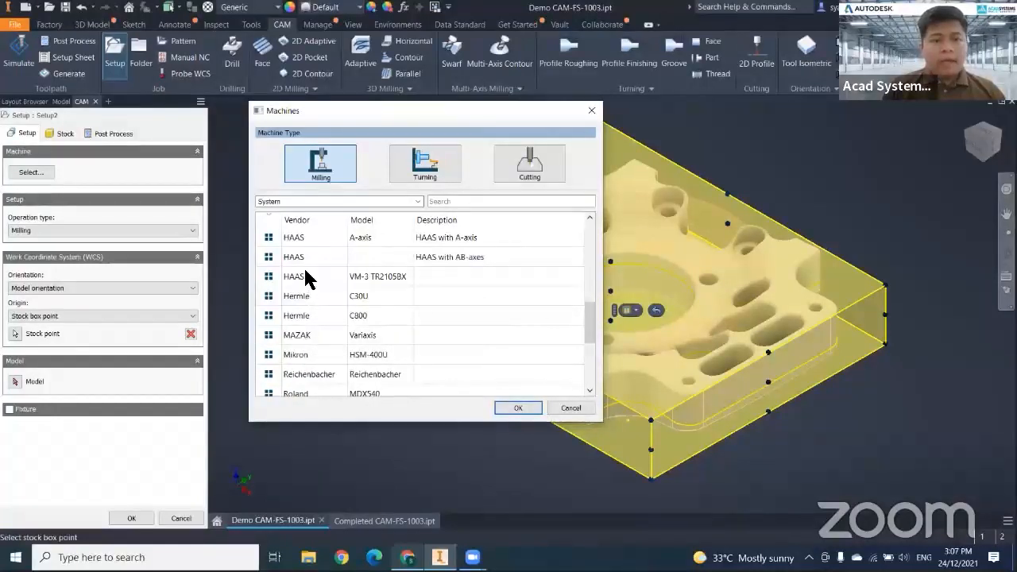
{"action": "scroll", "coordinate": [306, 345], "scroll_direction": "down", "scroll_amount": 3}
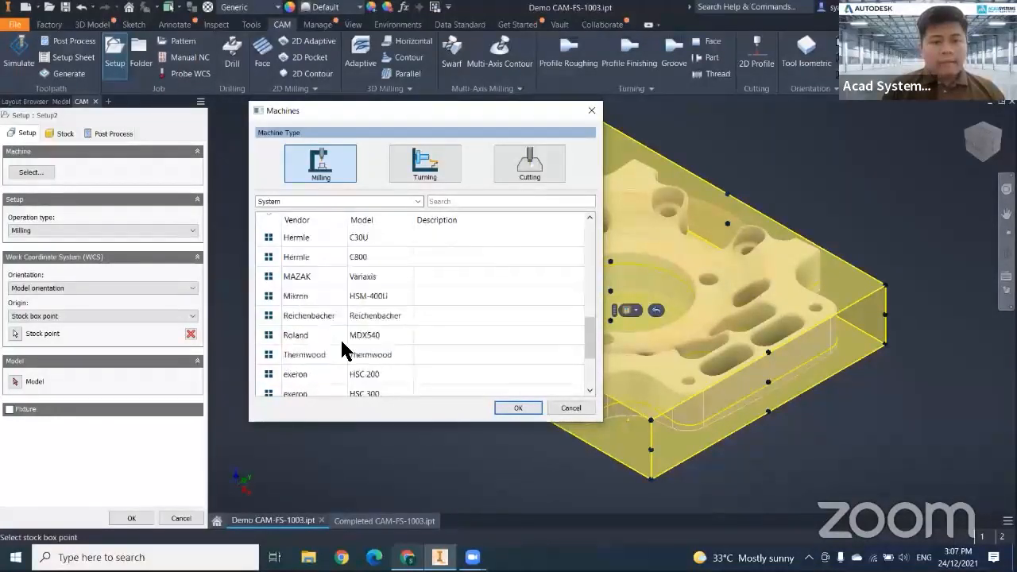
{"action": "scroll", "coordinate": [336, 359], "scroll_direction": "up", "scroll_amount": 4}
{"action": "scroll", "coordinate": [335, 360], "scroll_direction": "up", "scroll_amount": 3}
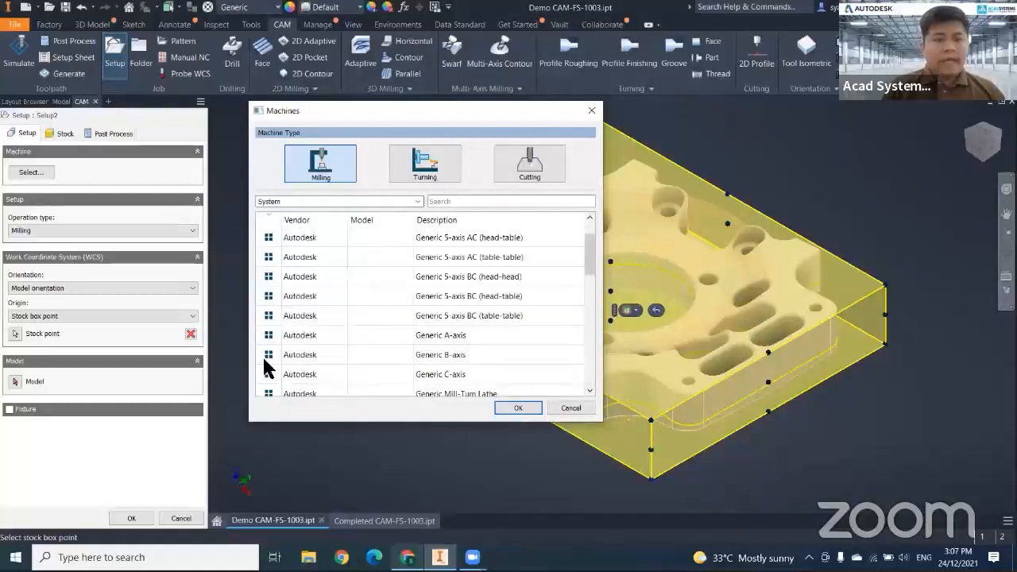
{"action": "scroll", "coordinate": [342, 373], "scroll_direction": "down", "scroll_amount": 3}
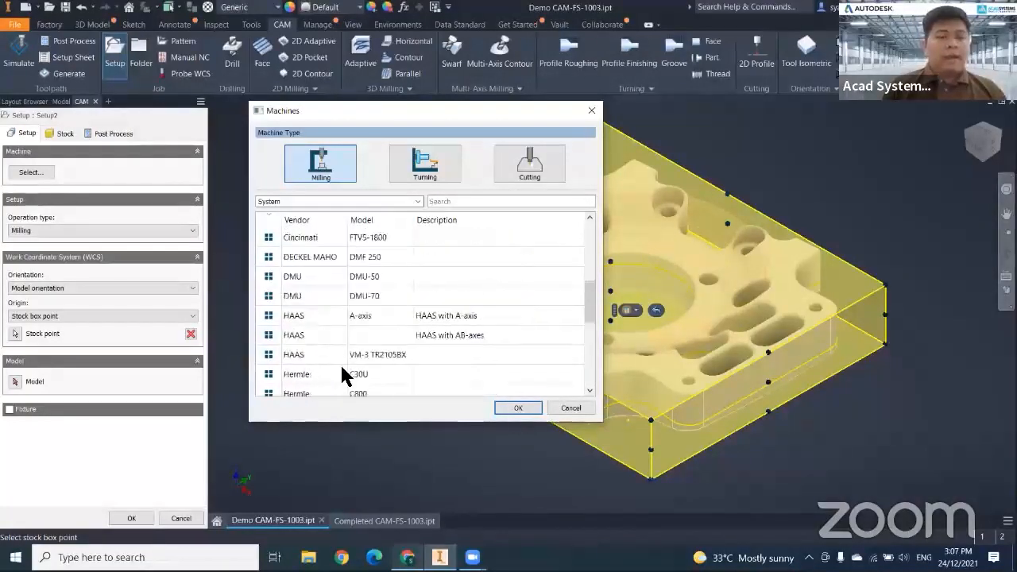
{"action": "scroll", "coordinate": [340, 357], "scroll_direction": "up", "scroll_amount": 4}
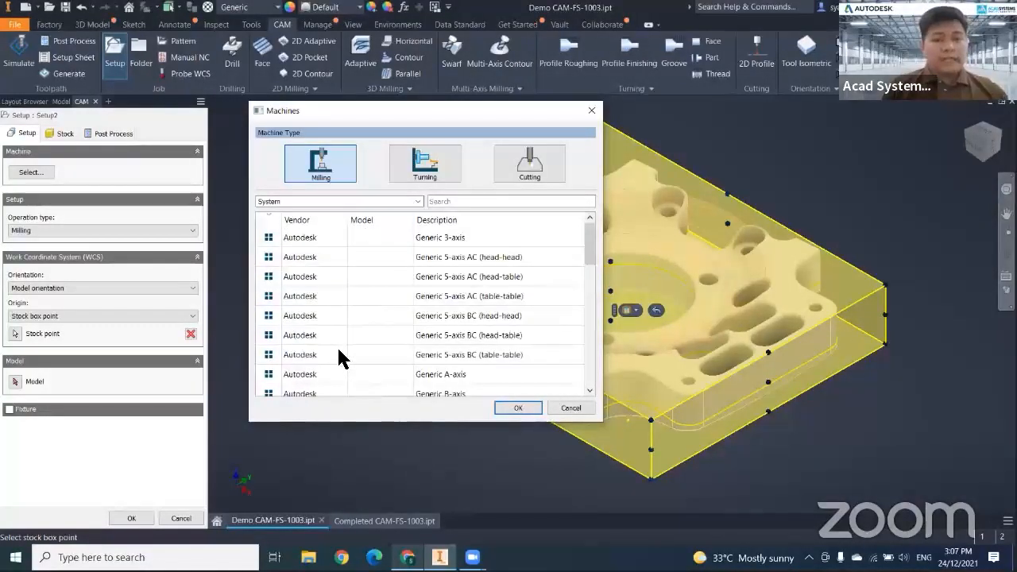
{"action": "left_click", "coordinate": [322, 238]}
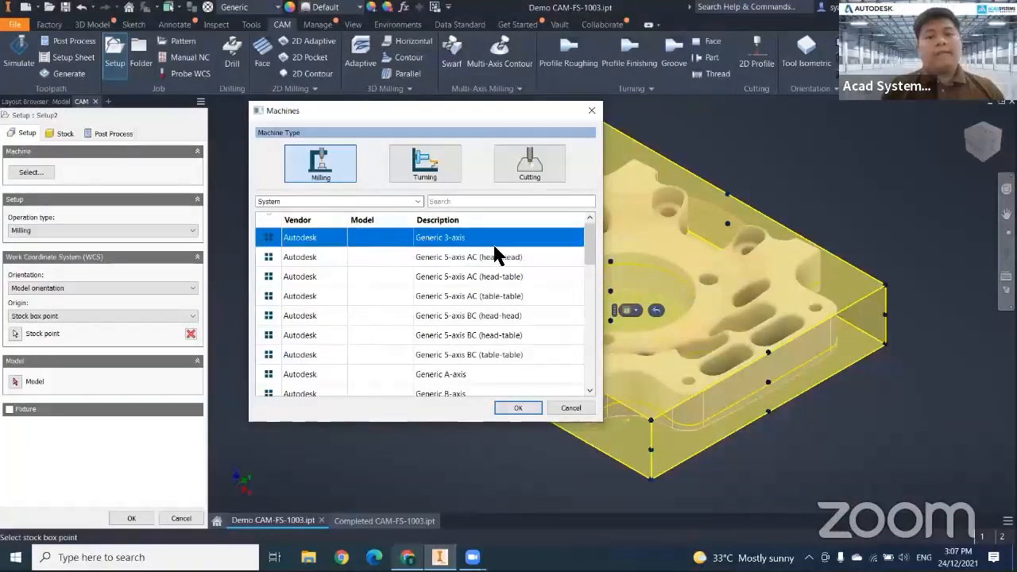
{"action": "left_click", "coordinate": [517, 412]}
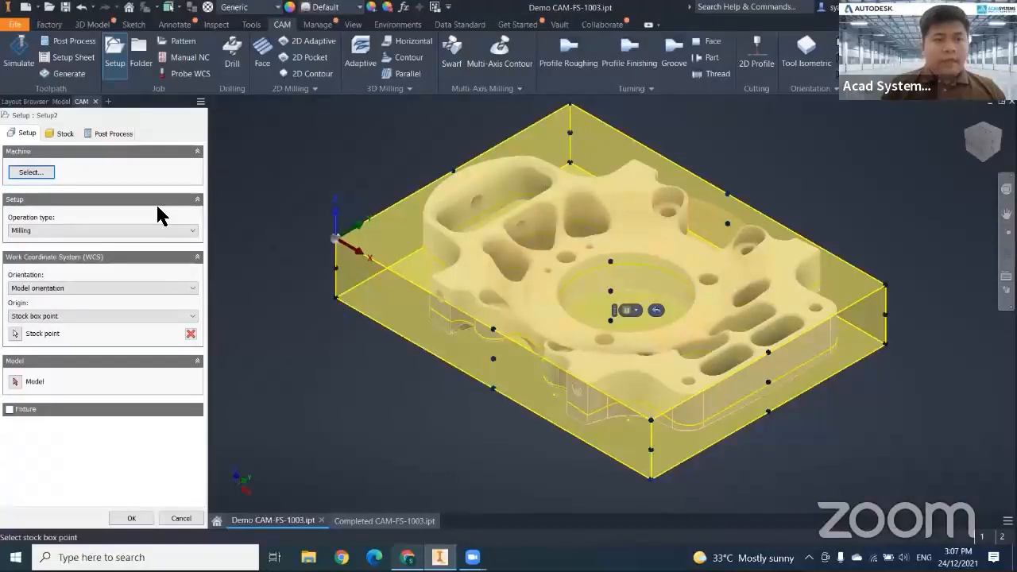
Set the stock's side and top offsets to 2 mm each and finish the setup using all solids as the model.
{"action": "left_click", "coordinate": [65, 134]}
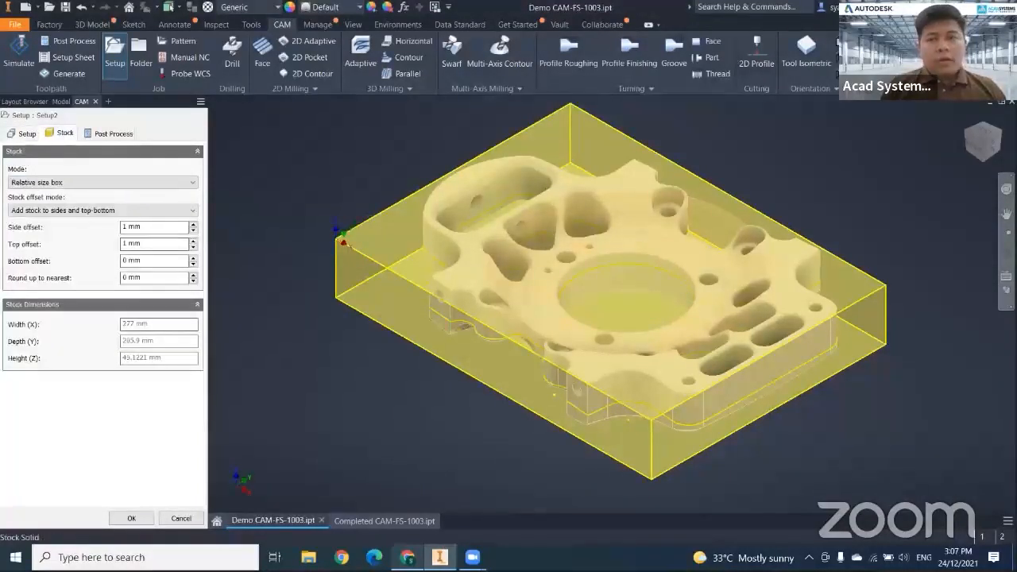
{"action": "left_click", "coordinate": [976, 148]}
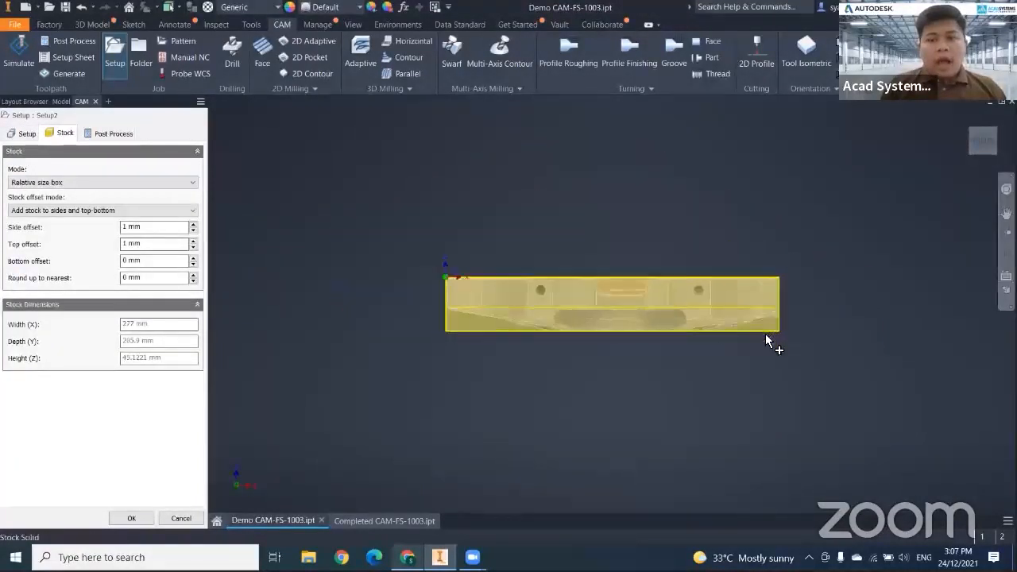
{"action": "scroll", "coordinate": [766, 337], "scroll_direction": "up", "scroll_amount": 3}
{"action": "middle_click_drag", "start_coordinate": [766, 336], "coordinate": [922, 318]}
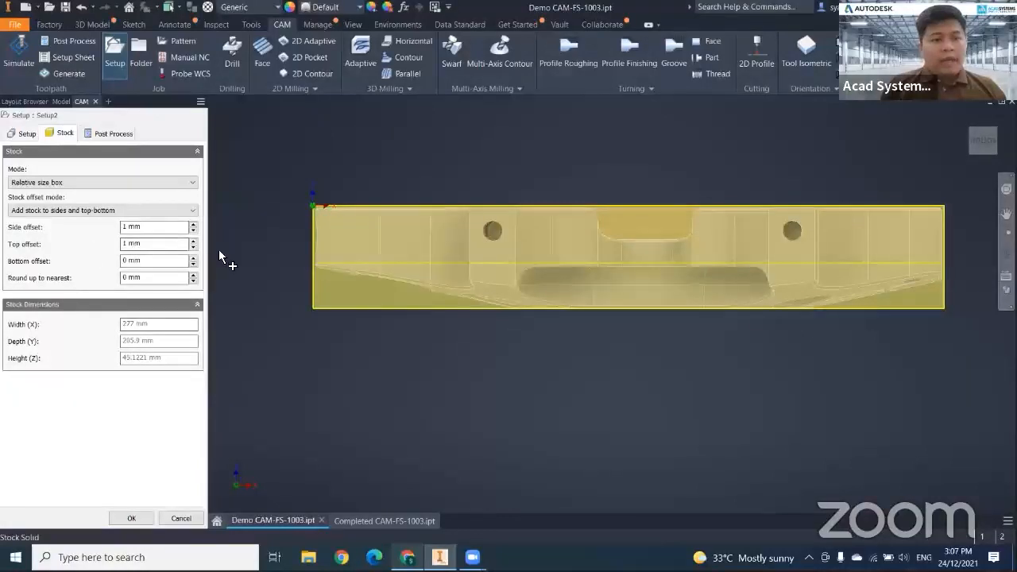
{"action": "scroll", "coordinate": [319, 234], "scroll_direction": "down", "scroll_amount": 5}
{"action": "scroll", "coordinate": [319, 212], "scroll_direction": "up", "scroll_amount": 8}
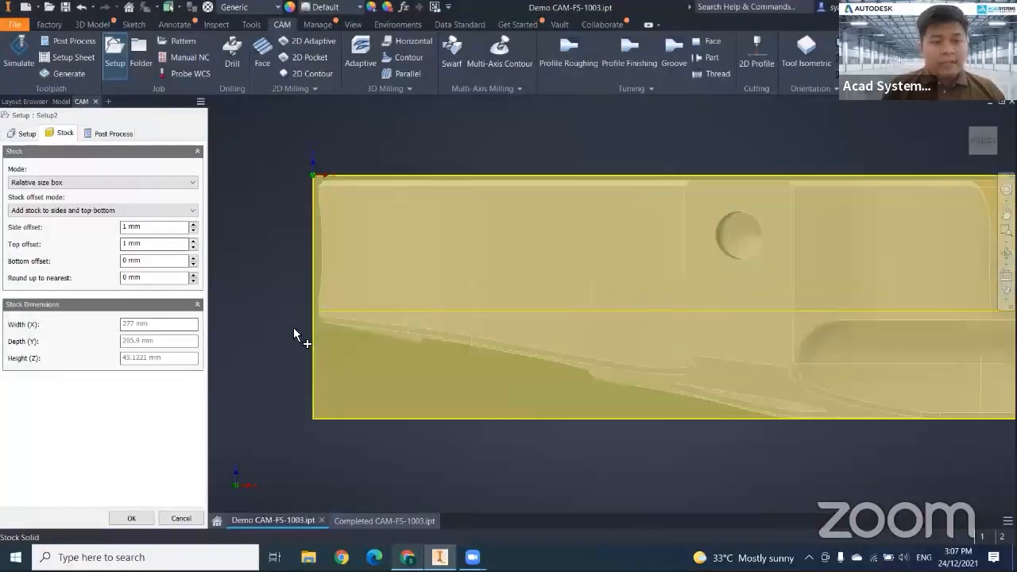
{"action": "left_click", "coordinate": [192, 224]}
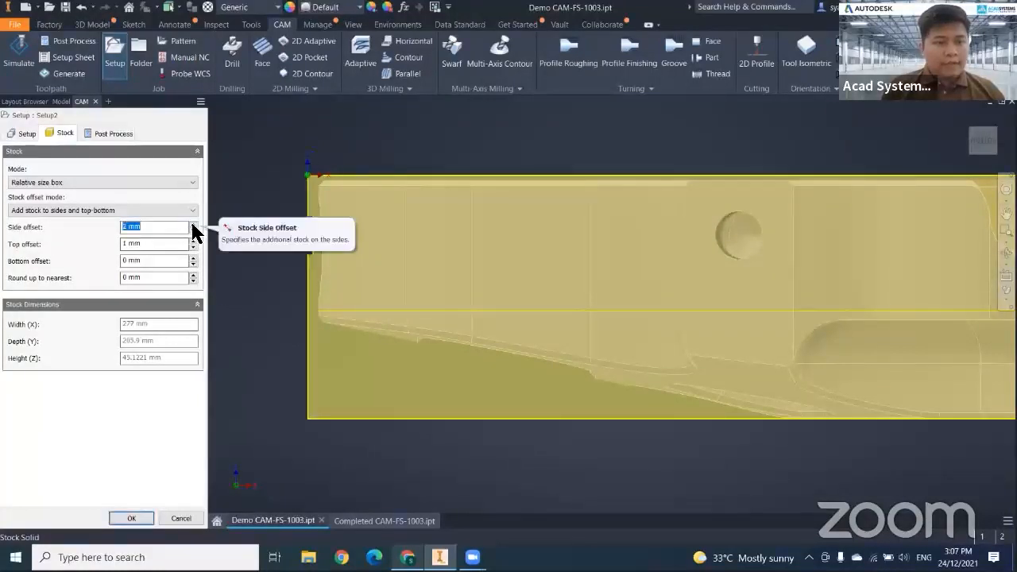
{"action": "left_click", "coordinate": [193, 224]}
{"action": "left_click", "coordinate": [192, 224]}
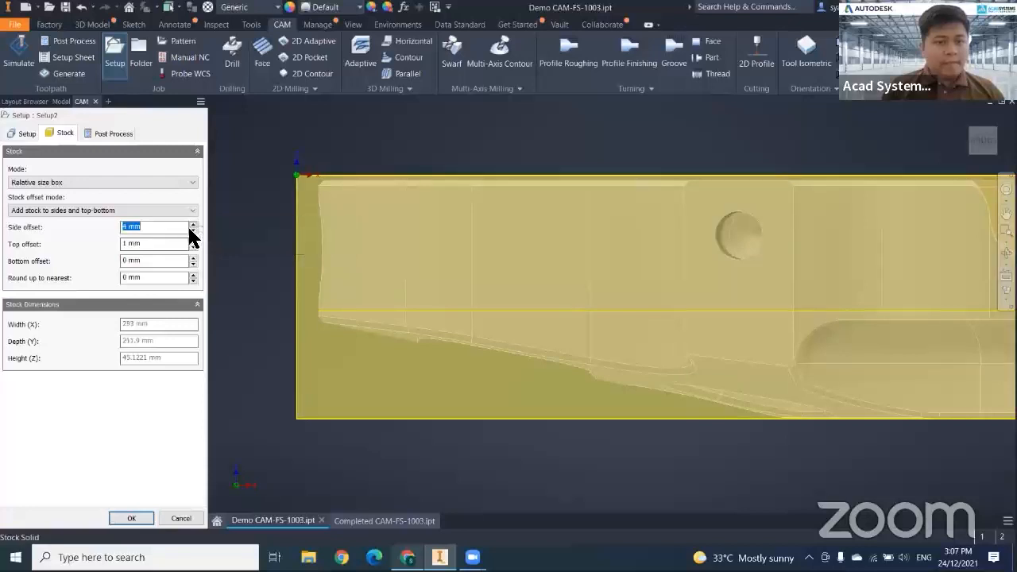
{"action": "left_click", "coordinate": [192, 229]}
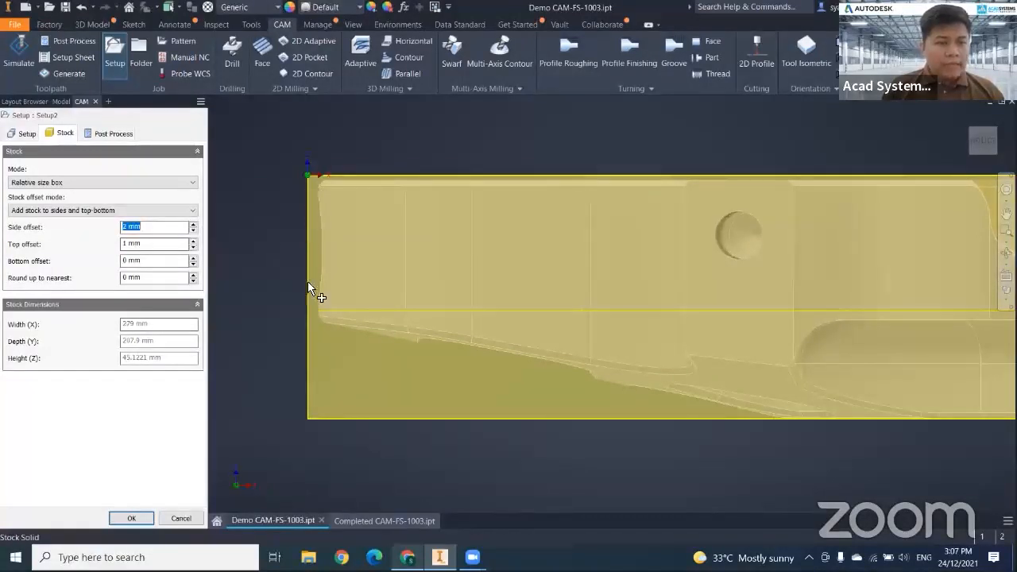
{"action": "left_click", "coordinate": [192, 240]}
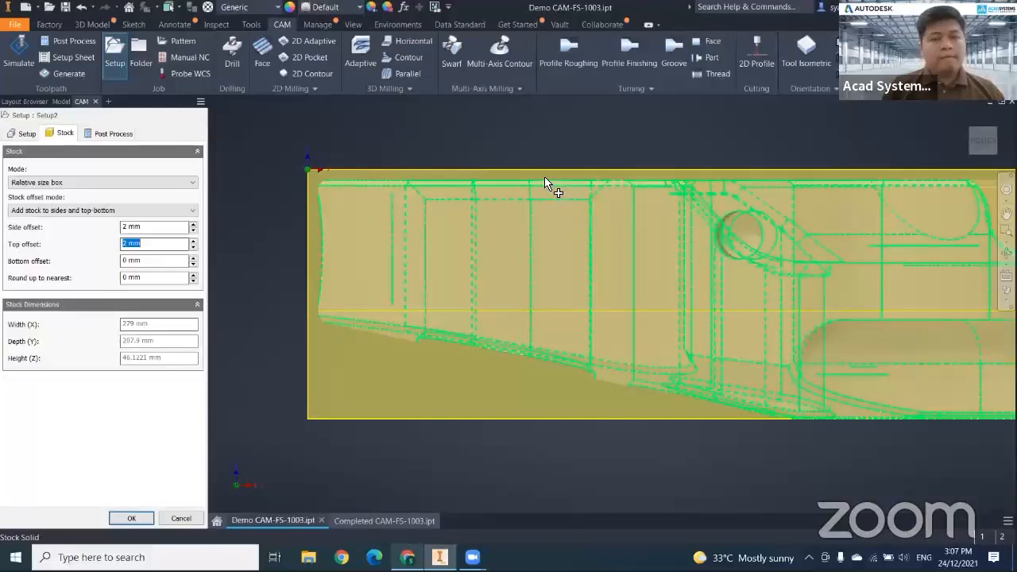
{"action": "left_click", "coordinate": [132, 519]}
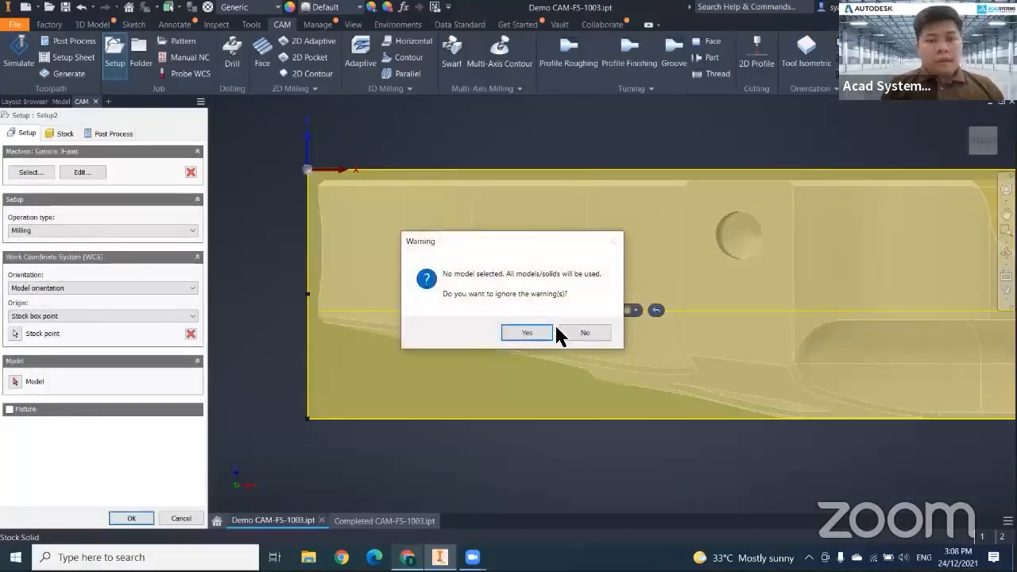
{"action": "left_click", "coordinate": [539, 334]}
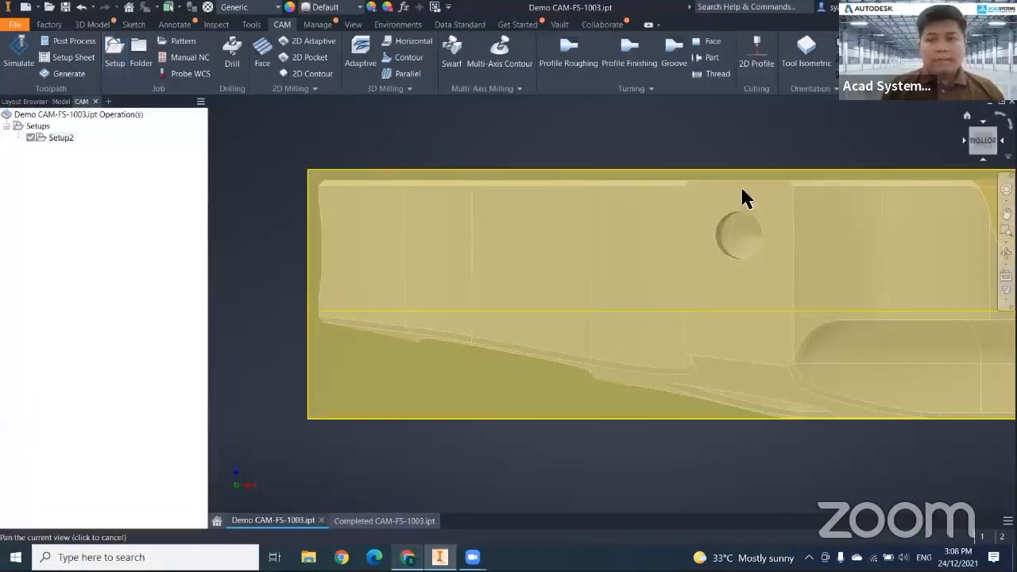
Edit Setup2 to clear its model selection, pick the part's solid body as the model, and save the setup.
{"action": "right_click", "coordinate": [56, 138]}
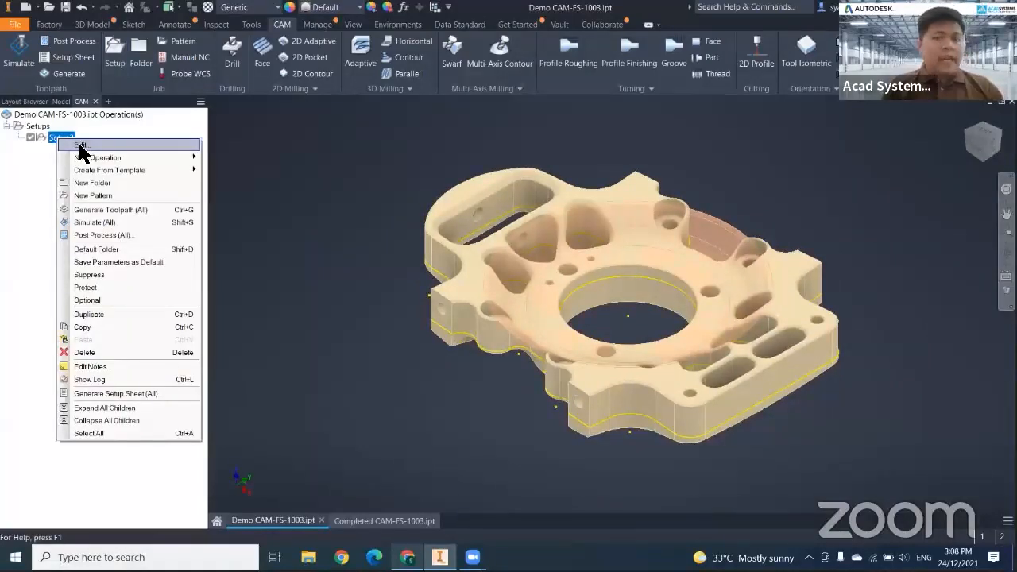
{"action": "left_click", "coordinate": [80, 146]}
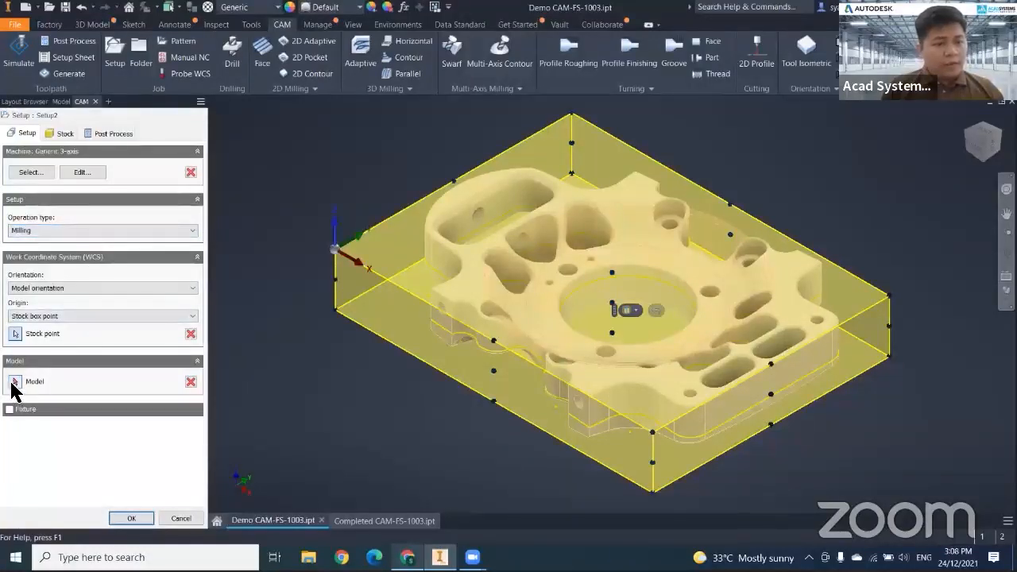
{"action": "left_click", "coordinate": [191, 381]}
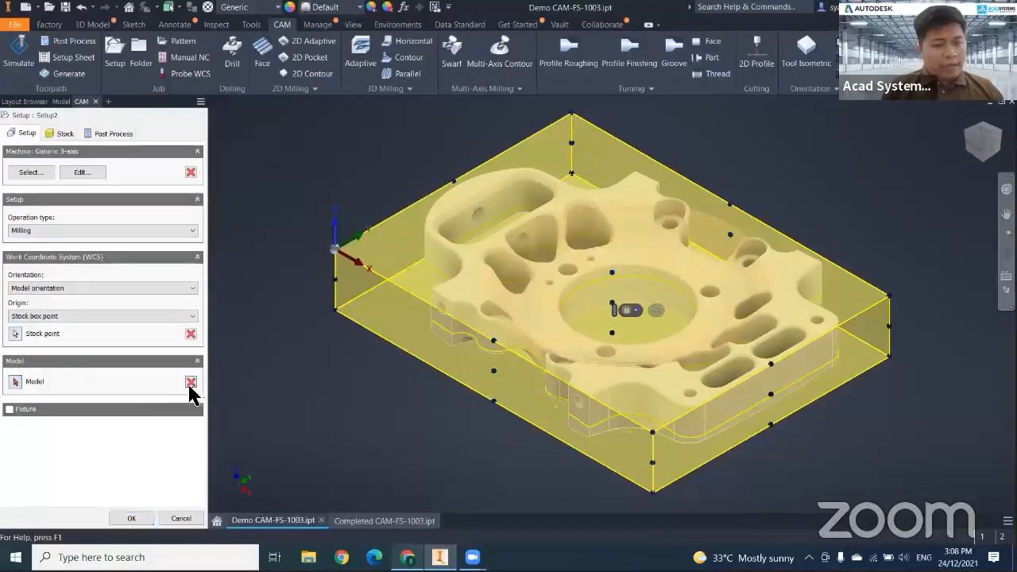
{"action": "left_click", "coordinate": [14, 383]}
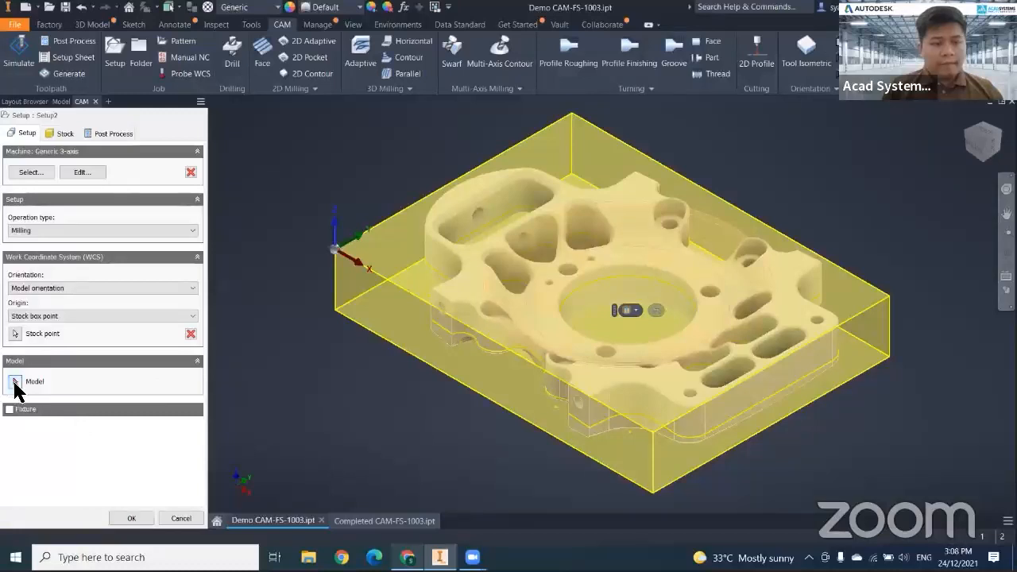
{"action": "left_click", "coordinate": [15, 382]}
{"action": "left_click", "coordinate": [460, 311]}
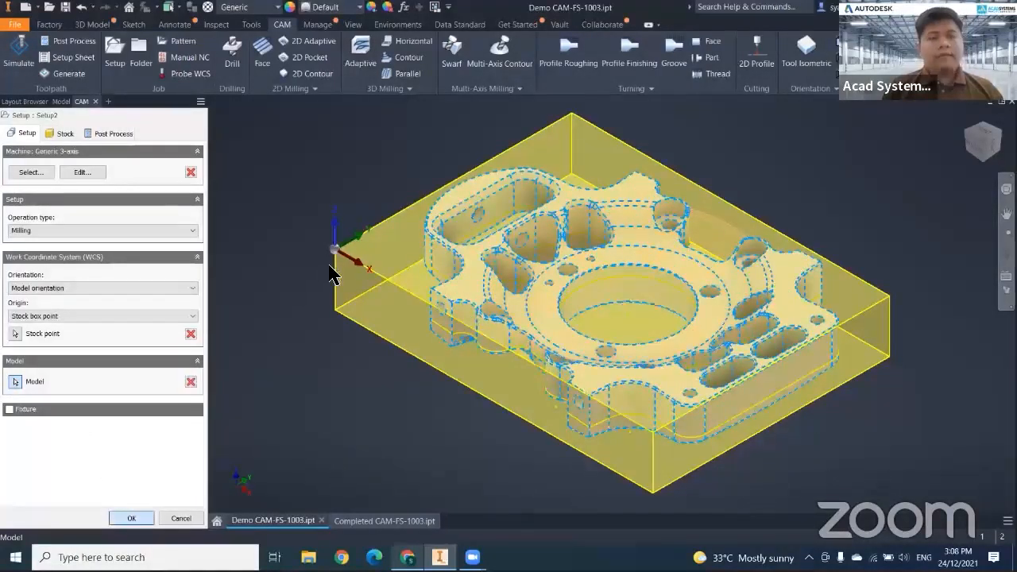
{"action": "key", "text": "Return"}
{"action": "key", "text": "F2"}
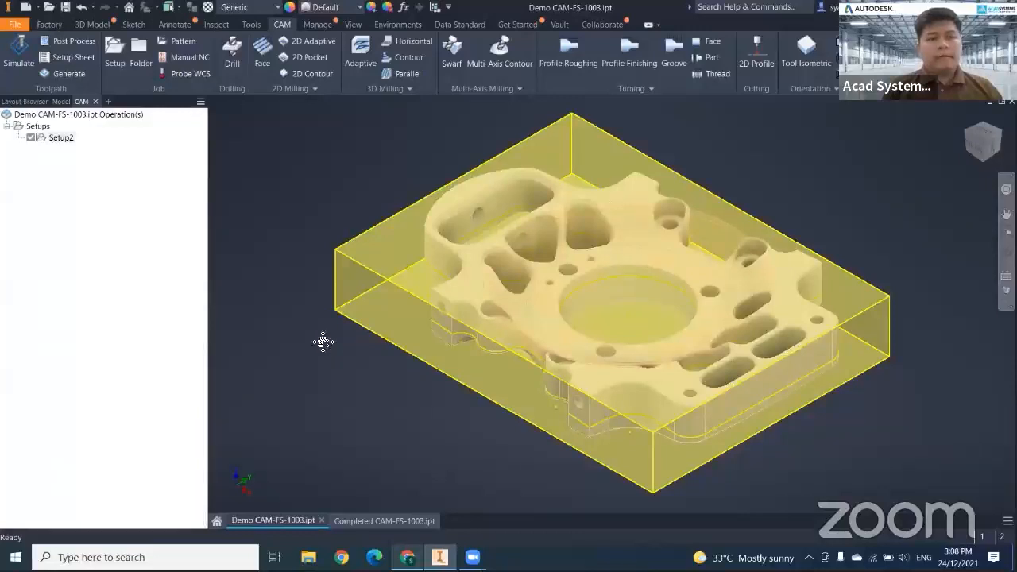
{"action": "left_click_drag", "start_coordinate": [328, 342], "coordinate": [319, 340]}
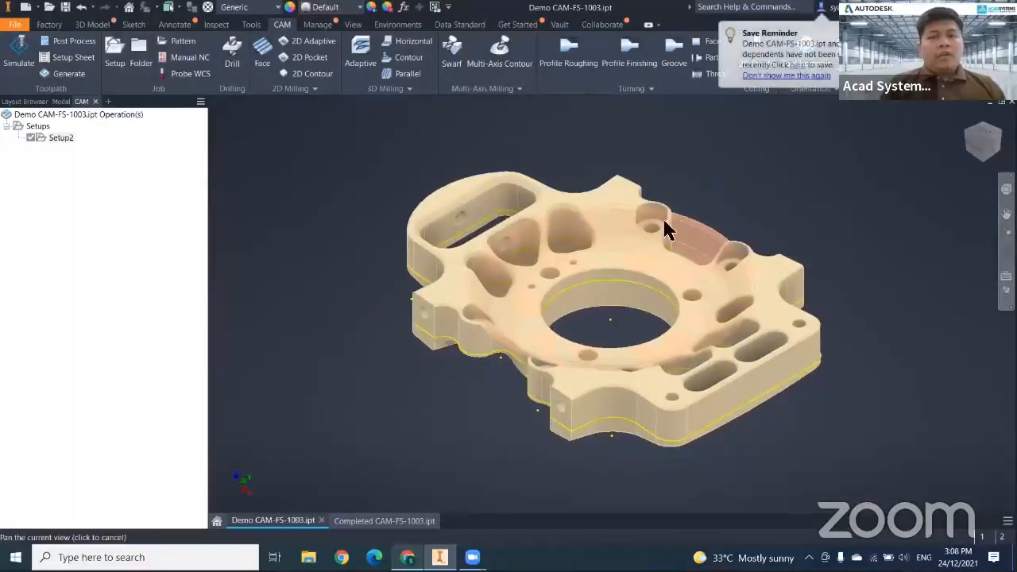
Open the tool library, browse the flat mills under all tools, and return to the Demo CAM-FS-1003 document's tools.
{"action": "key", "text": "Escape"}
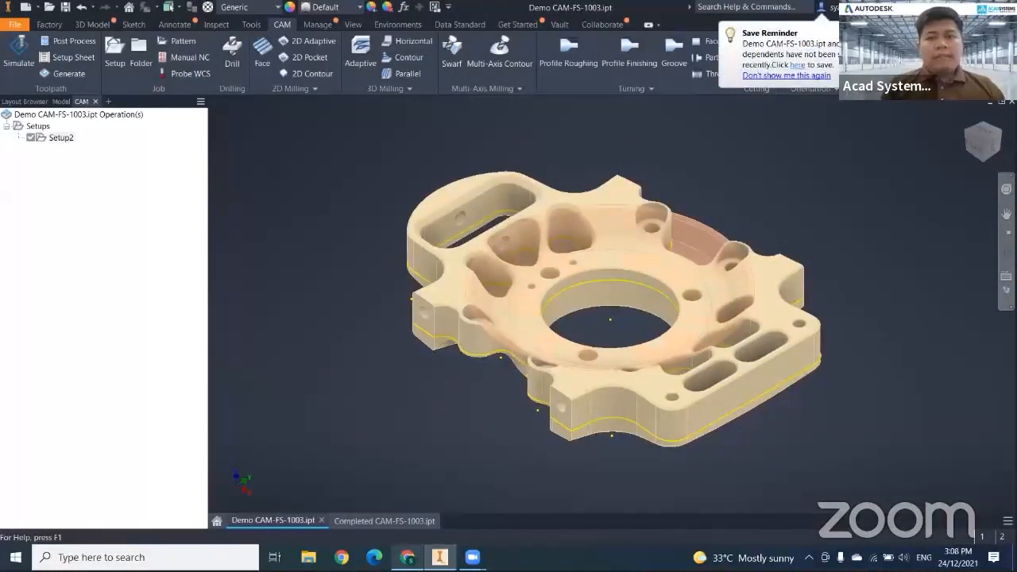
{"action": "key", "text": "F2"}
{"action": "left_click_drag", "start_coordinate": [348, 306], "coordinate": [384, 284]}
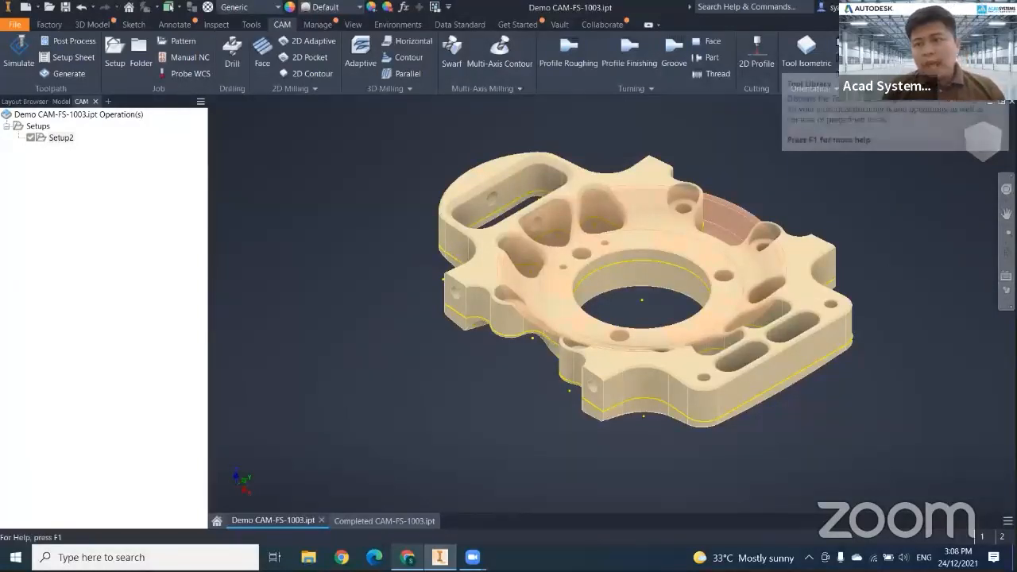
{"action": "left_click", "coordinate": [806, 51]}
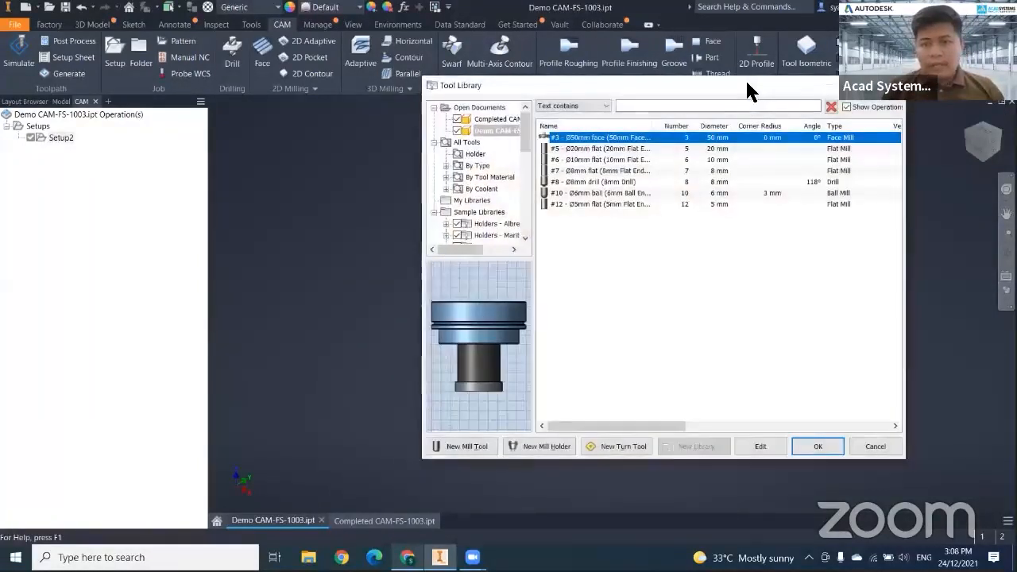
{"action": "left_click_drag", "start_coordinate": [485, 85], "coordinate": [226, 75]}
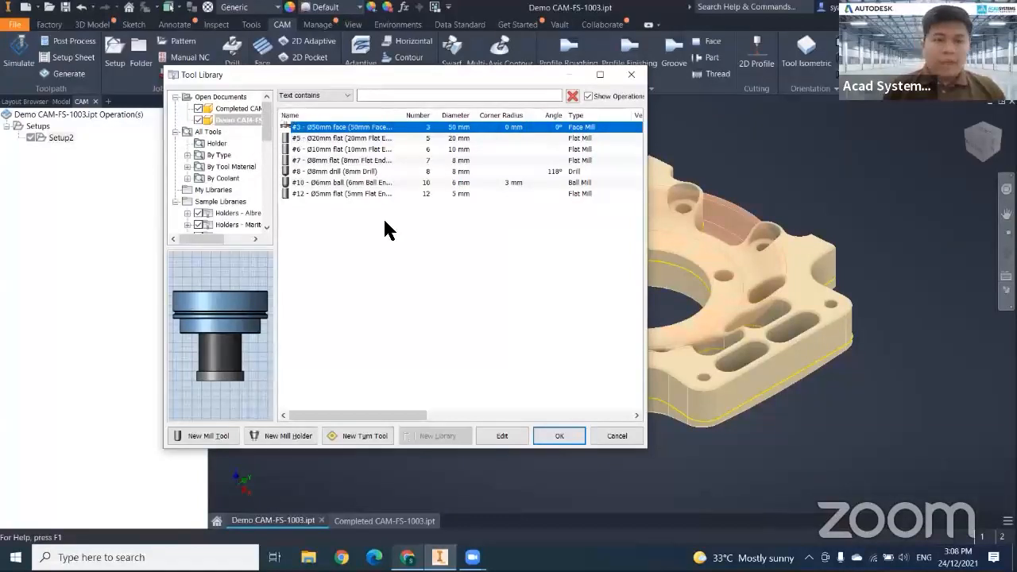
{"action": "left_click", "coordinate": [186, 154]}
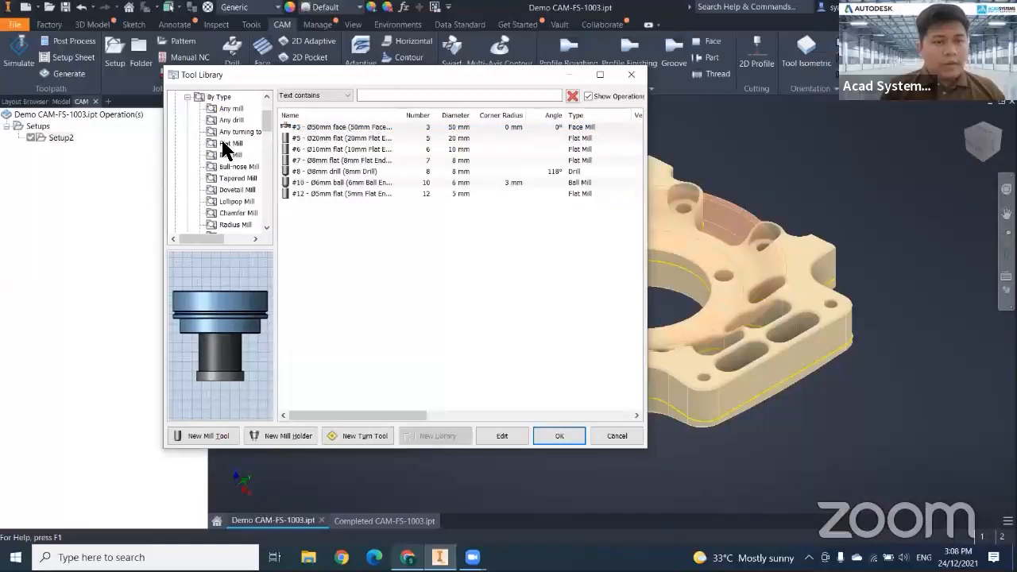
{"action": "left_click", "coordinate": [230, 144]}
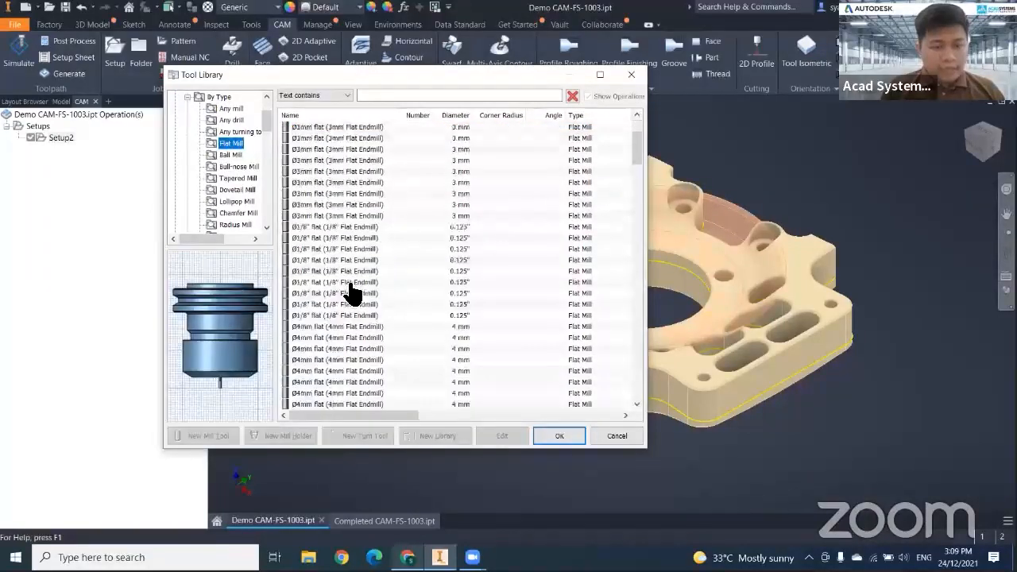
{"action": "scroll", "coordinate": [353, 293], "scroll_direction": "down", "scroll_amount": 1}
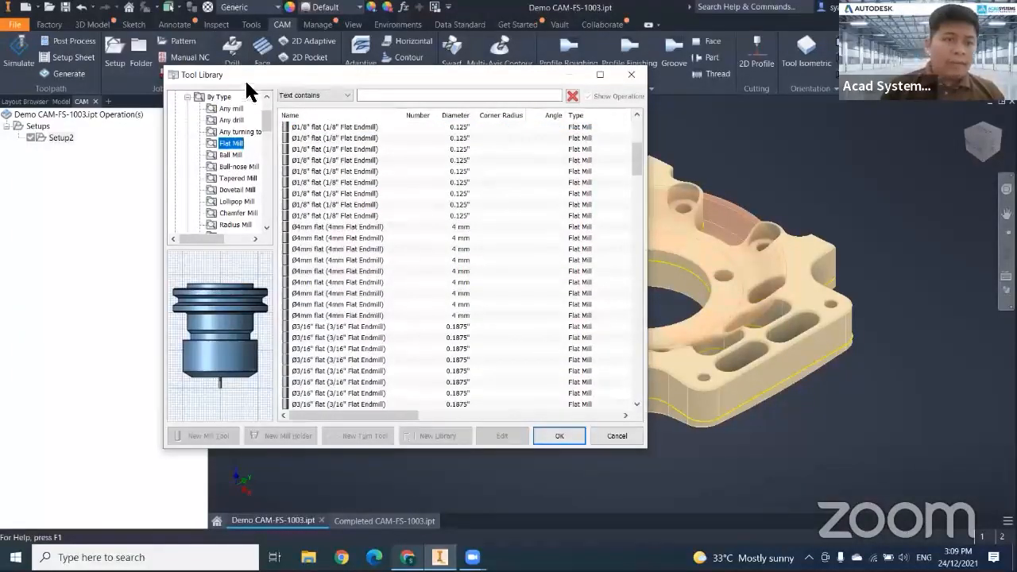
{"action": "scroll", "coordinate": [234, 115], "scroll_direction": "up", "scroll_amount": 2}
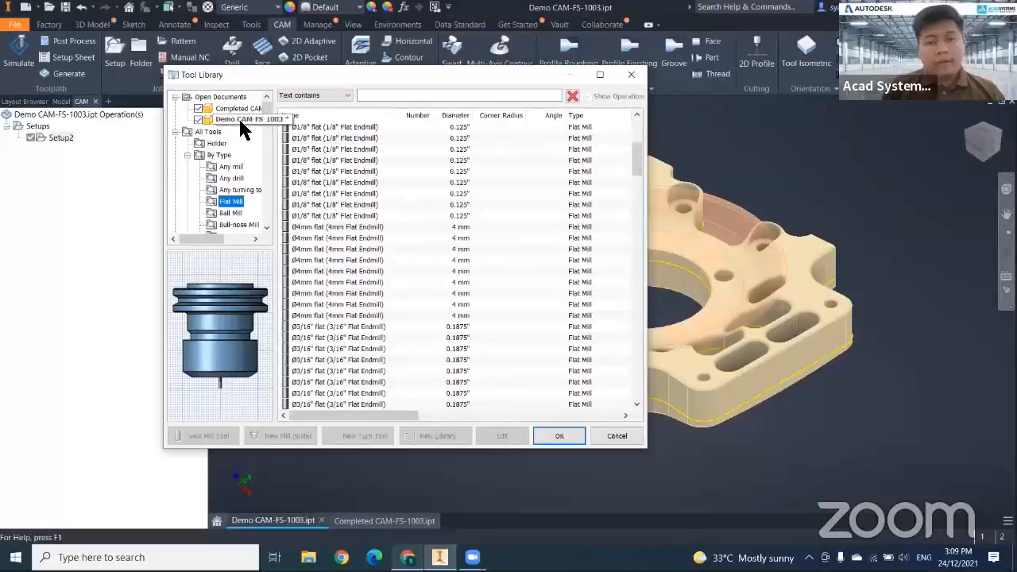
{"action": "left_click", "coordinate": [241, 121]}
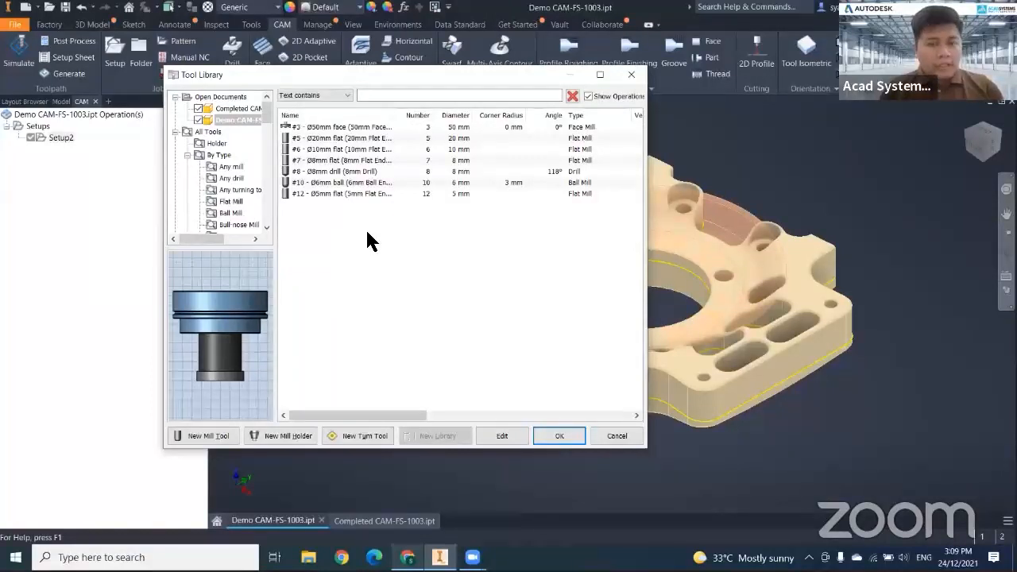
Duplicate tool #6, the 10 mm flat end mill, in the Demo CAM-FS-1003 tool list.
{"action": "left_click", "coordinate": [343, 149]}
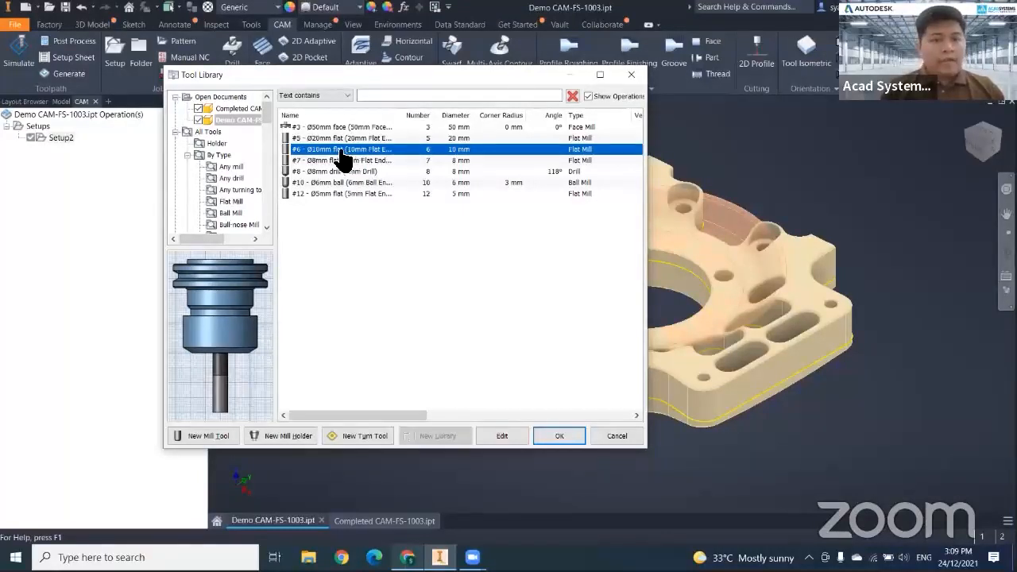
{"action": "right_click", "coordinate": [335, 152]}
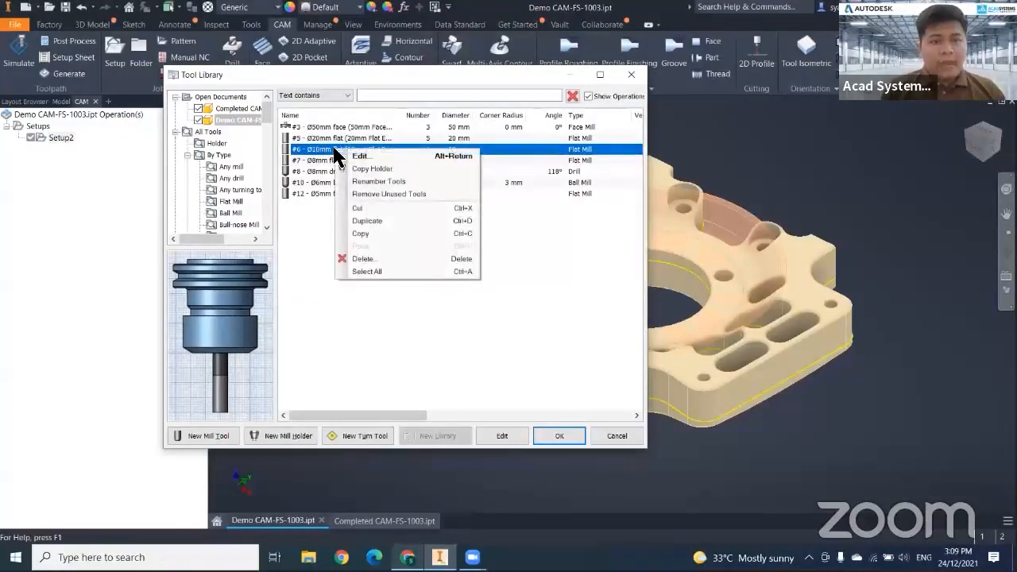
{"action": "left_click", "coordinate": [381, 221]}
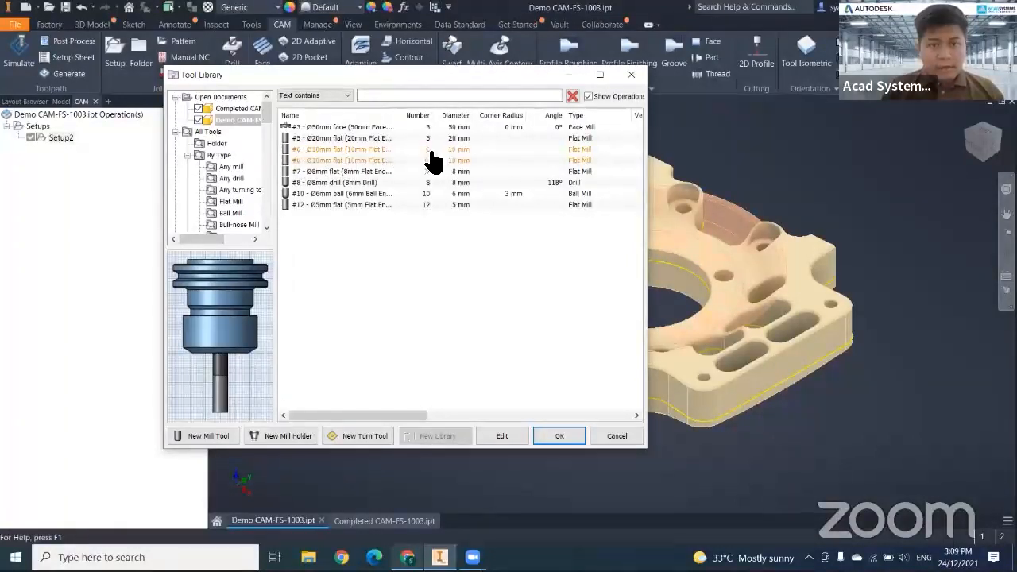
Edit the duplicated 10 mm flat end mill and set its tool number to 9.
{"action": "left_click", "coordinate": [361, 160]}
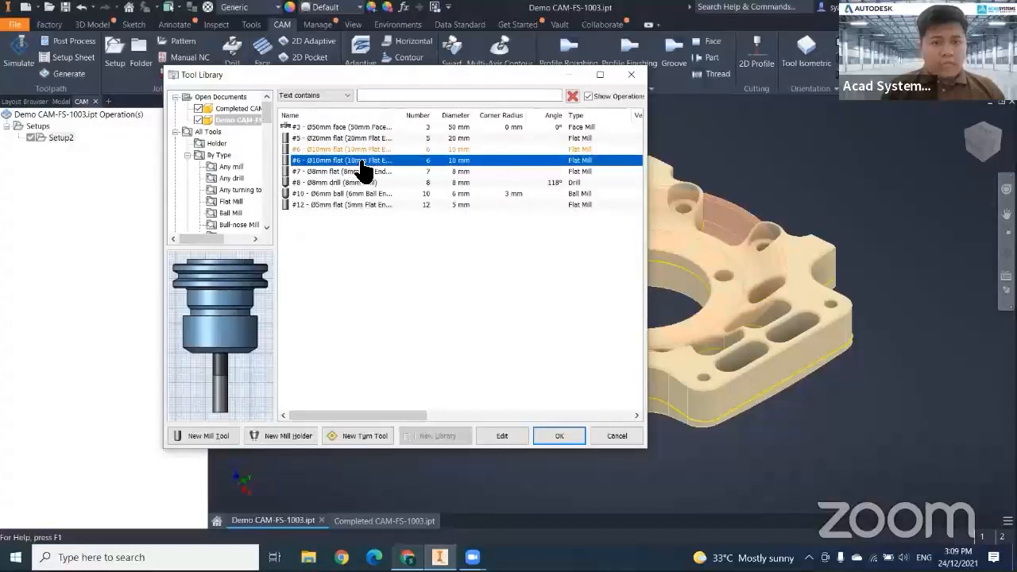
{"action": "right_click", "coordinate": [357, 161]}
{"action": "left_click", "coordinate": [397, 171]}
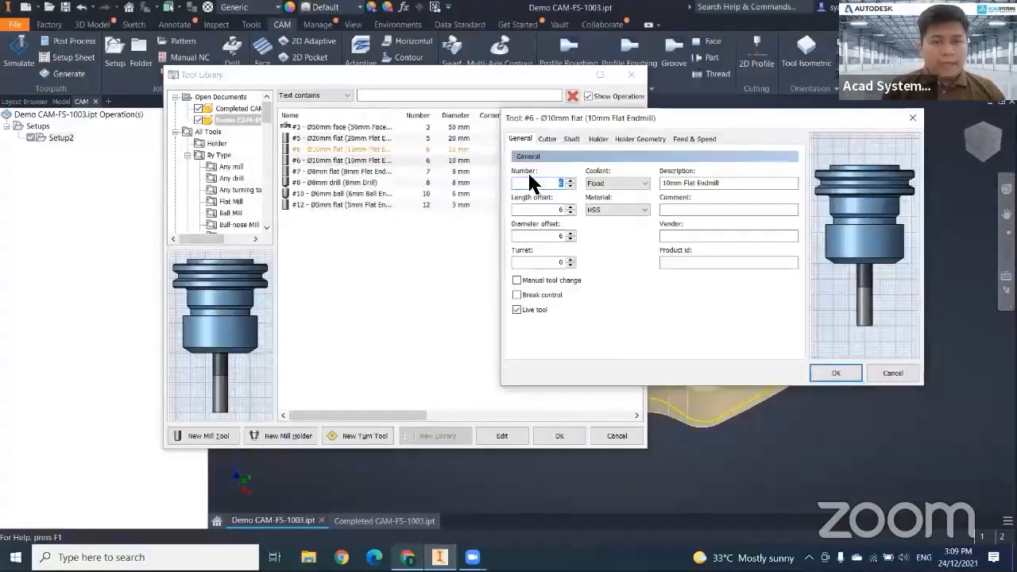
{"action": "left_click", "coordinate": [570, 180]}
{"action": "left_click", "coordinate": [570, 180]}
{"action": "left_click", "coordinate": [570, 179]}
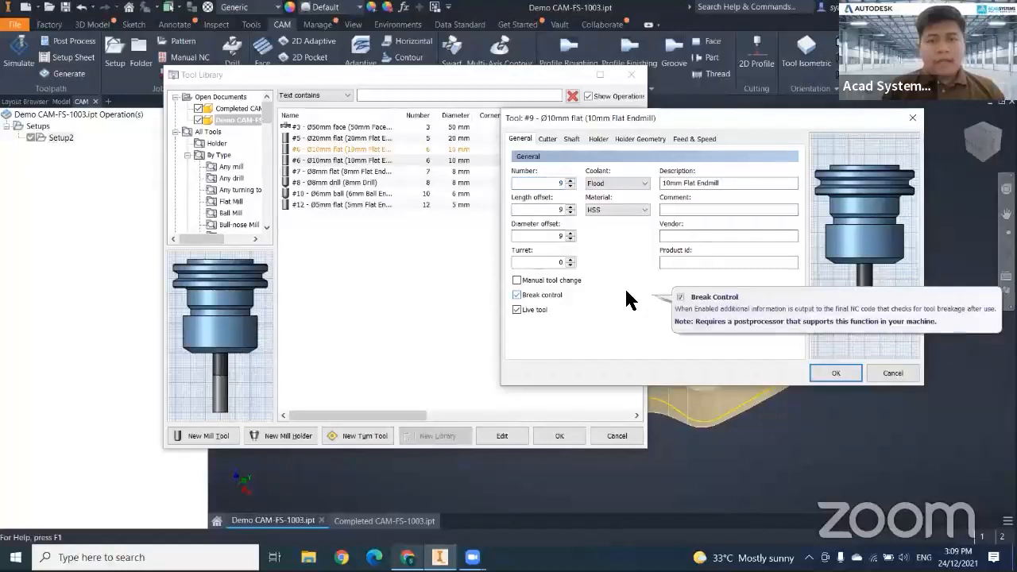
Try the Ball Mill cutter type on tool #9, switch back to Flat Mill, and compare the tip shapes in the preview.
{"action": "left_click", "coordinate": [551, 140]}
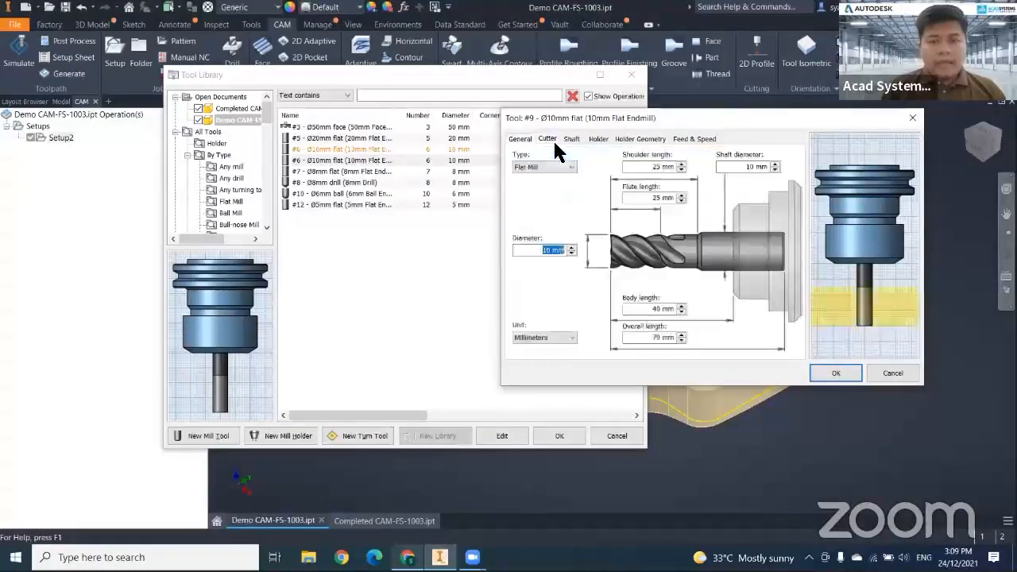
{"action": "left_click", "coordinate": [521, 167]}
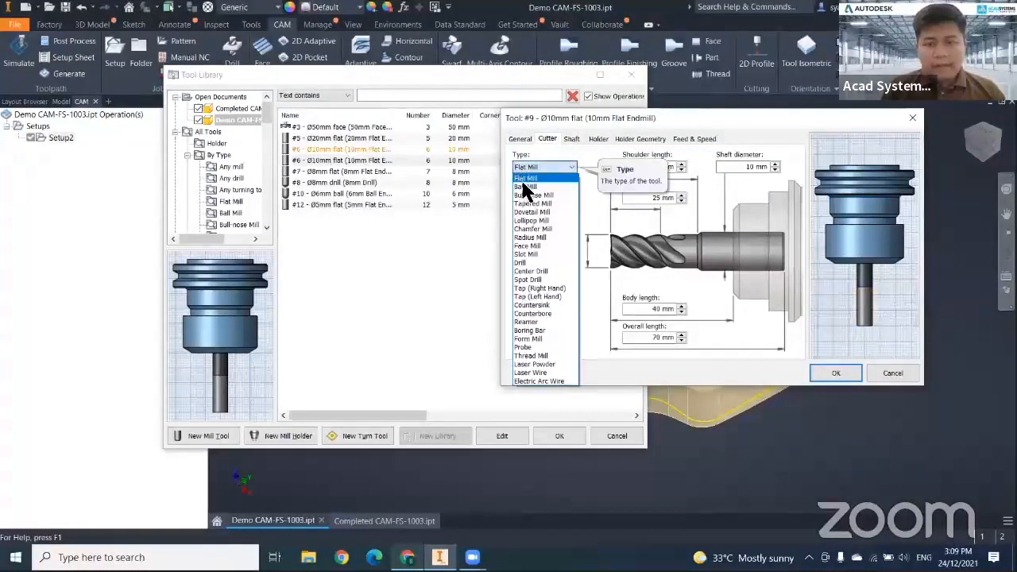
{"action": "left_click", "coordinate": [526, 185]}
{"action": "scroll", "coordinate": [860, 330], "scroll_direction": "up", "scroll_amount": 3}
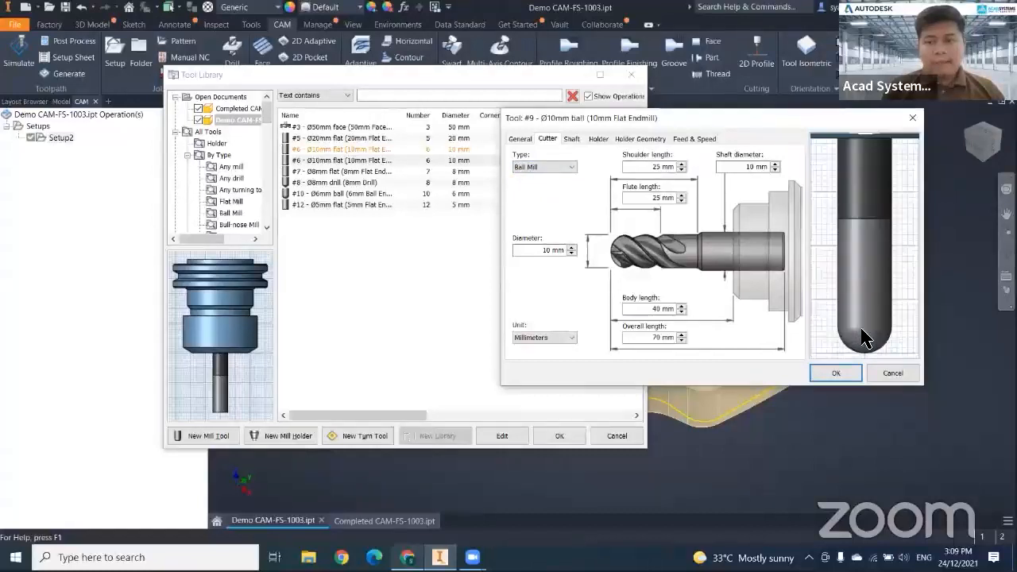
{"action": "left_click", "coordinate": [554, 167]}
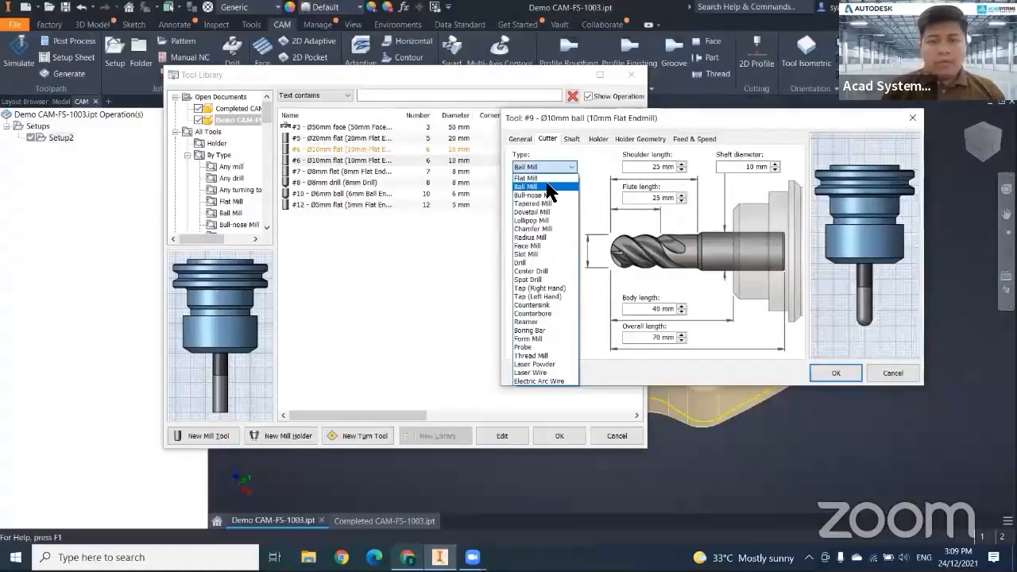
{"action": "left_click", "coordinate": [549, 180]}
{"action": "scroll", "coordinate": [879, 307], "scroll_direction": "up", "scroll_amount": 3}
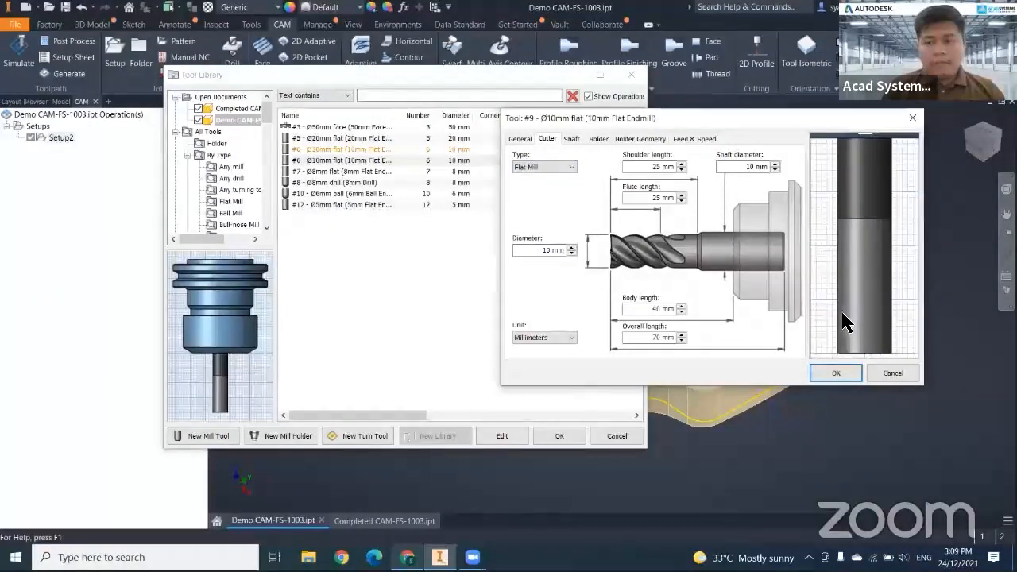
{"action": "scroll", "coordinate": [885, 288], "scroll_direction": "down", "scroll_amount": 3}
{"action": "scroll", "coordinate": [866, 334], "scroll_direction": "up", "scroll_amount": 3}
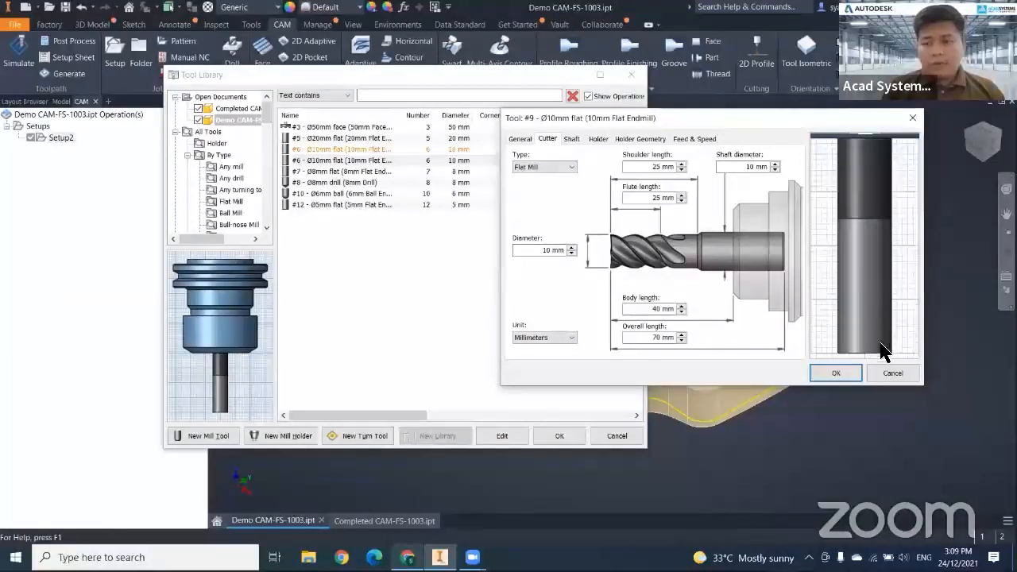
{"action": "scroll", "coordinate": [847, 332], "scroll_direction": "down", "scroll_amount": 3}
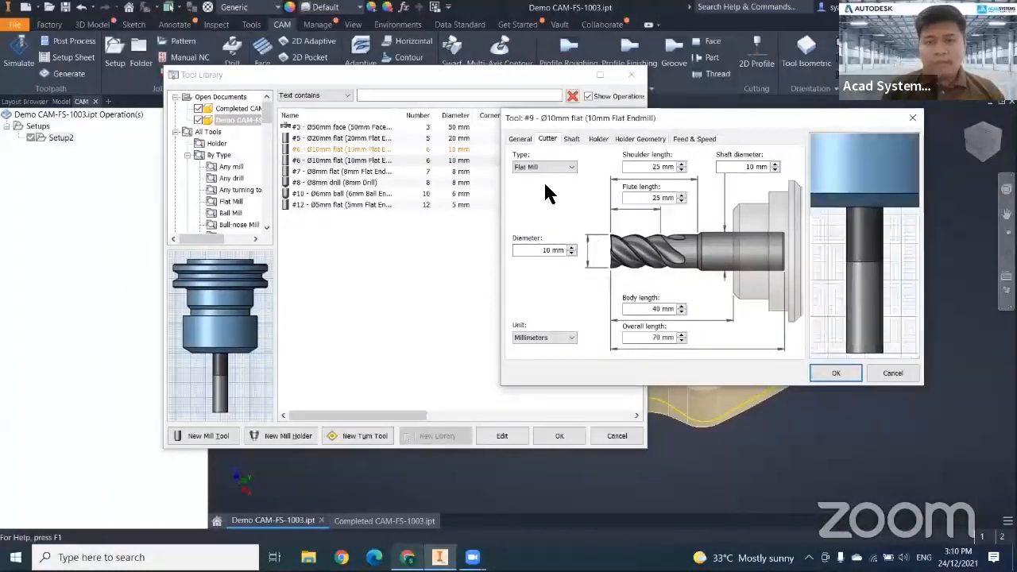
Try the Ball Mill and Bull-nose Mill cutter types on tool #9 and inspect each tip in the preview.
{"action": "left_click", "coordinate": [540, 168]}
{"action": "left_click", "coordinate": [526, 187]}
{"action": "scroll", "coordinate": [863, 321], "scroll_direction": "up", "scroll_amount": 4}
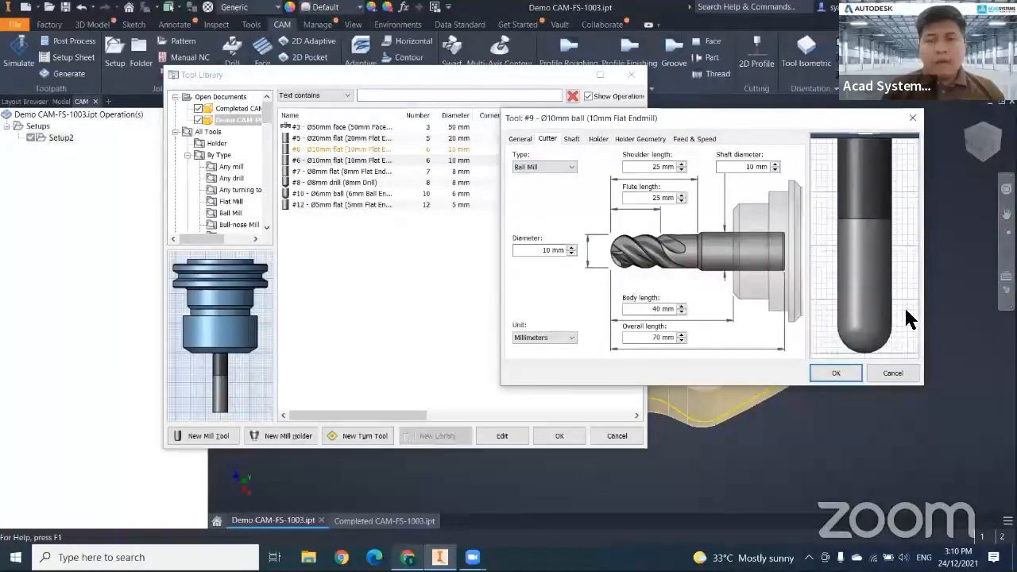
{"action": "scroll", "coordinate": [910, 318], "scroll_direction": "down", "scroll_amount": 4}
{"action": "left_click", "coordinate": [547, 166]}
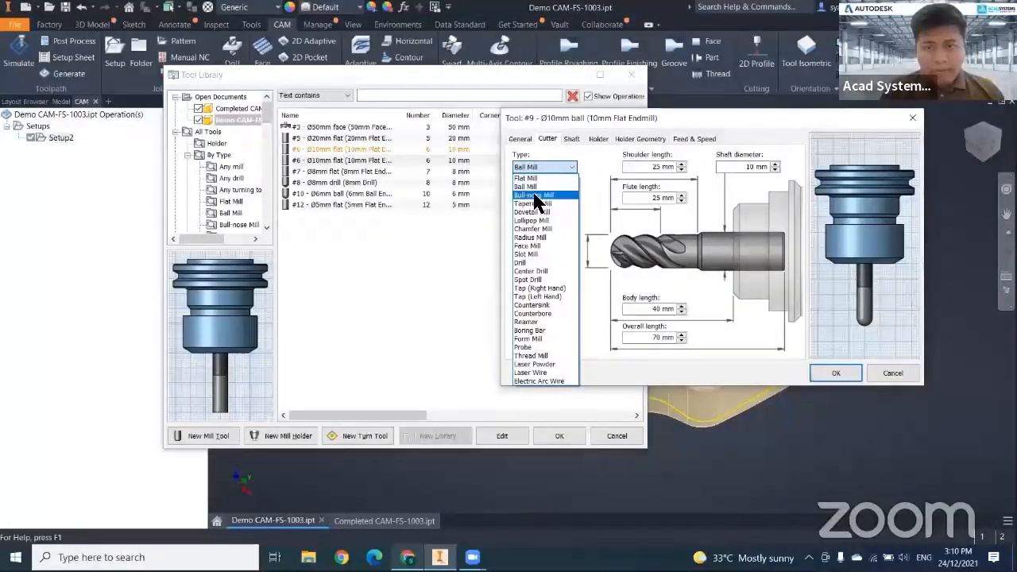
{"action": "left_click", "coordinate": [534, 196]}
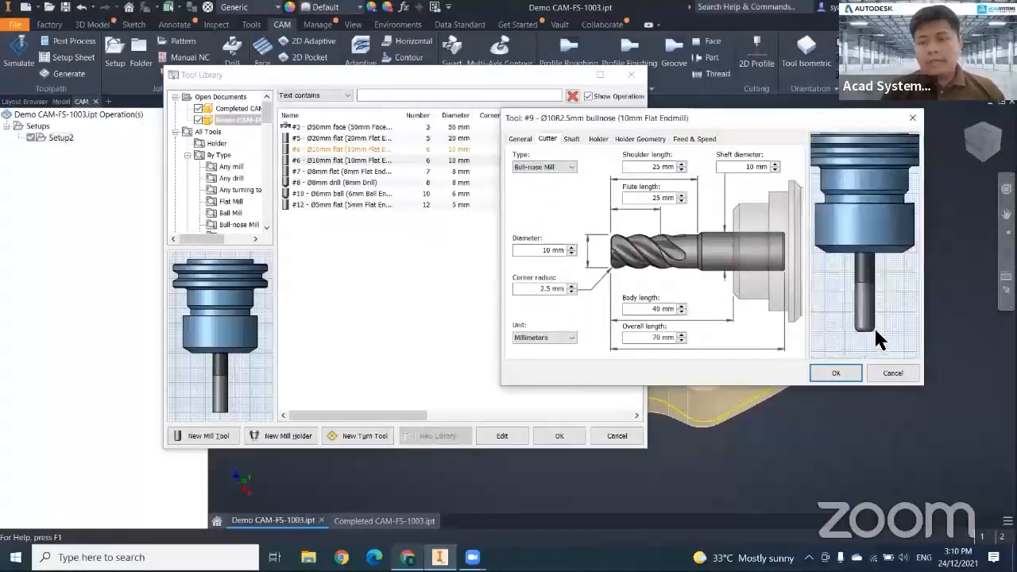
{"action": "scroll", "coordinate": [872, 337], "scroll_direction": "up", "scroll_amount": 3}
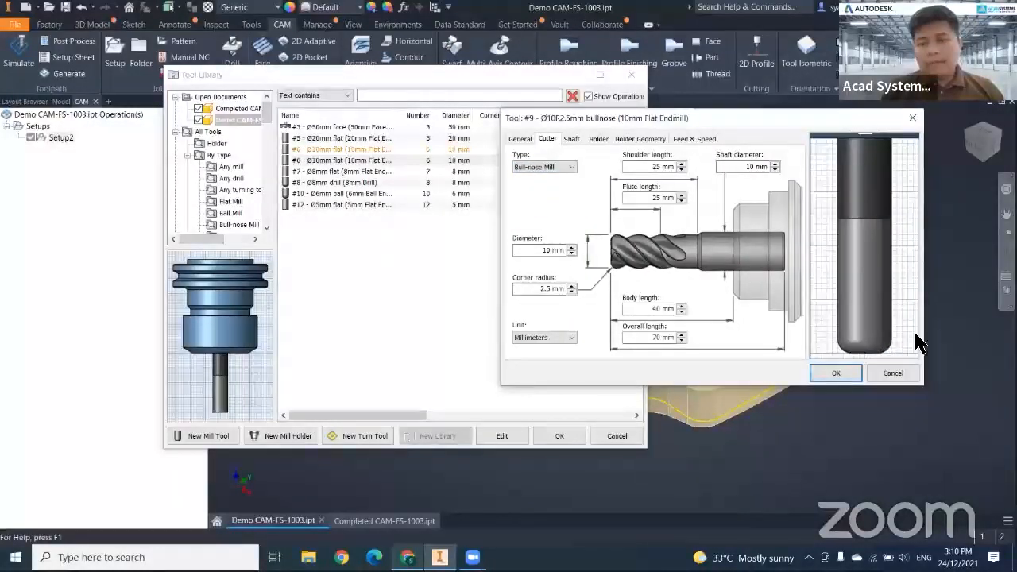
Set tool #9's cutter type to Ball Mill, save the tool changes, and close the tool library.
{"action": "left_click", "coordinate": [552, 169]}
{"action": "left_click", "coordinate": [552, 169]}
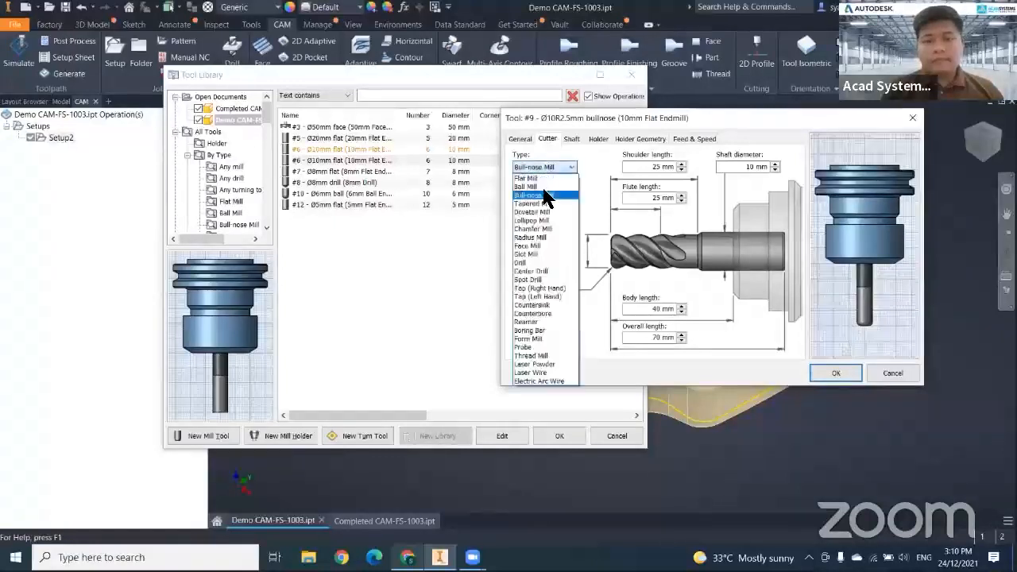
{"action": "left_click", "coordinate": [537, 184]}
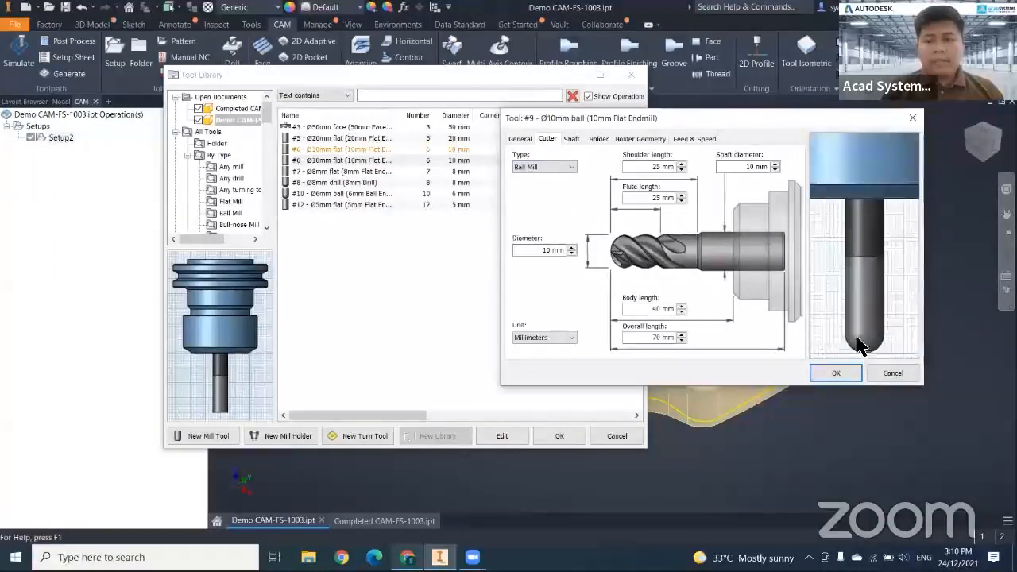
{"action": "left_click", "coordinate": [839, 375]}
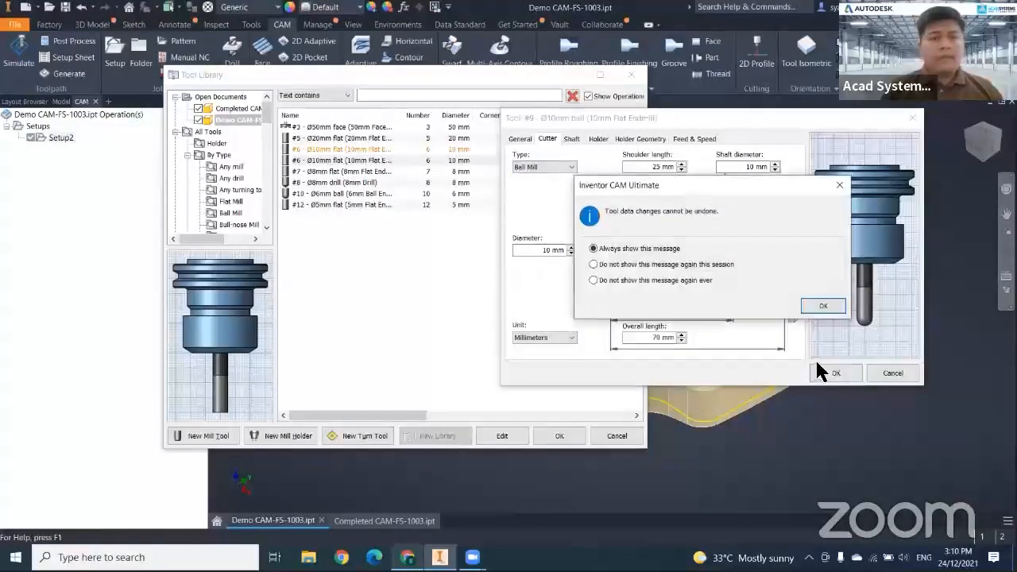
{"action": "left_click", "coordinate": [823, 307]}
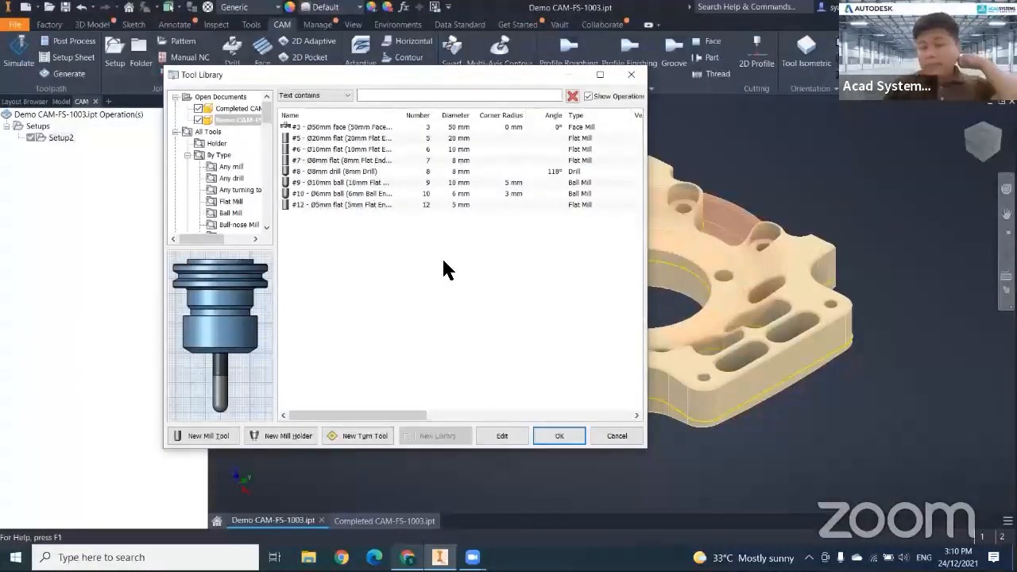
{"action": "left_click_drag", "start_coordinate": [538, 75], "coordinate": [608, 69]}
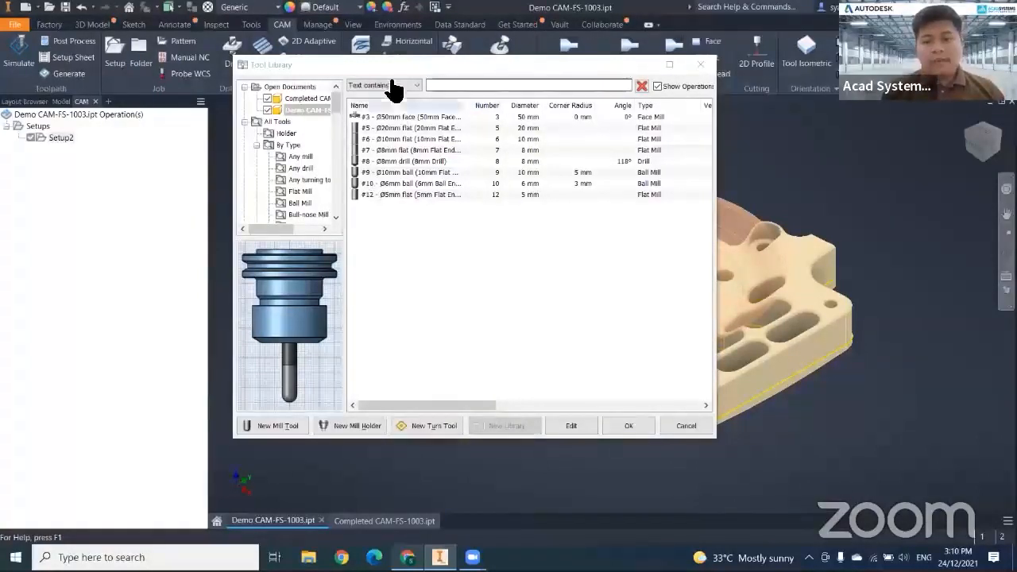
{"action": "left_click", "coordinate": [702, 65]}
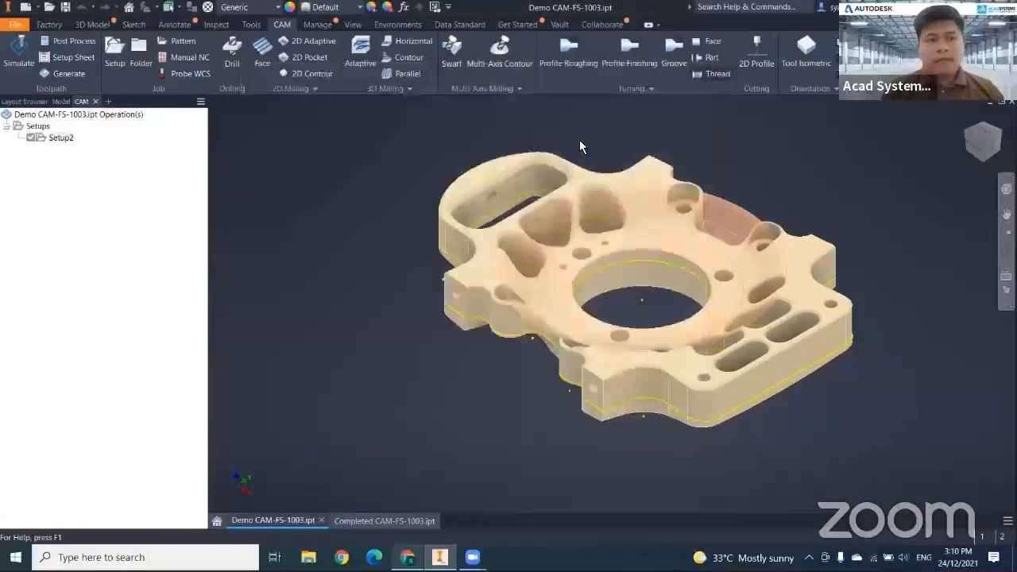
Start a 2D Face operation and assign tool #3, the 50 mm face mill, to it.
{"action": "middle_click_drag", "start_coordinate": [412, 289], "coordinate": [342, 290]}
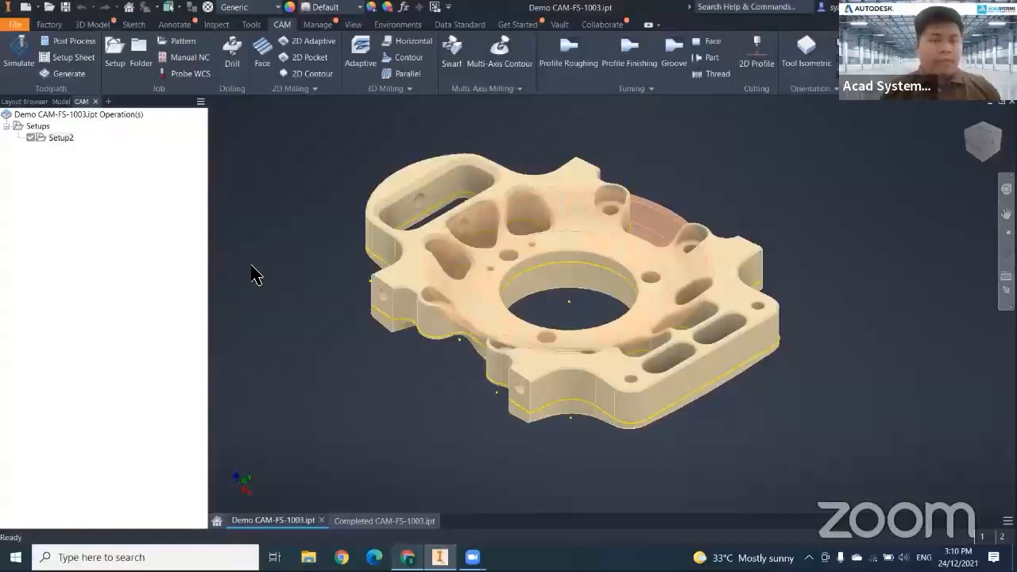
{"action": "left_click", "coordinate": [268, 59]}
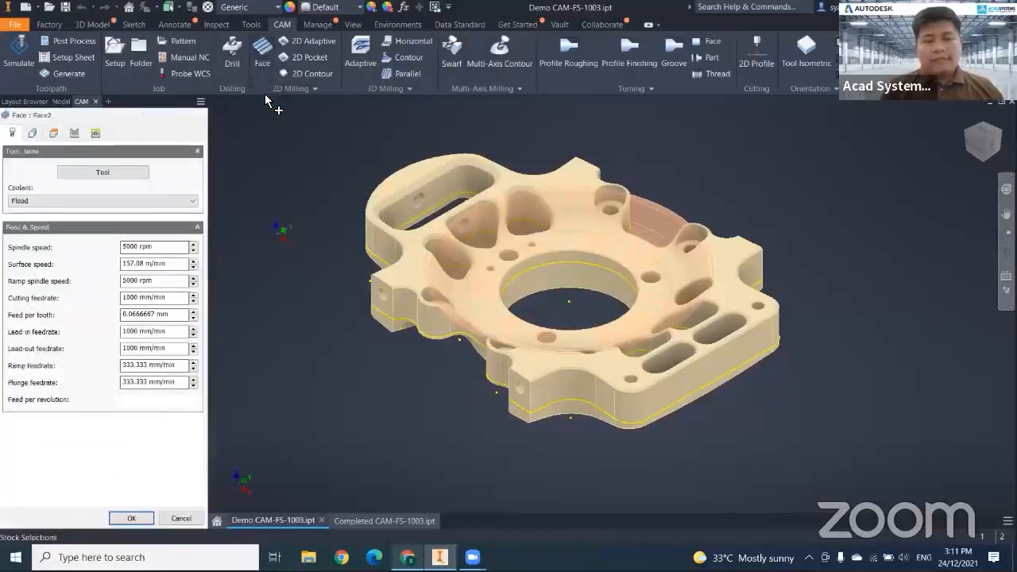
{"action": "left_click", "coordinate": [108, 173]}
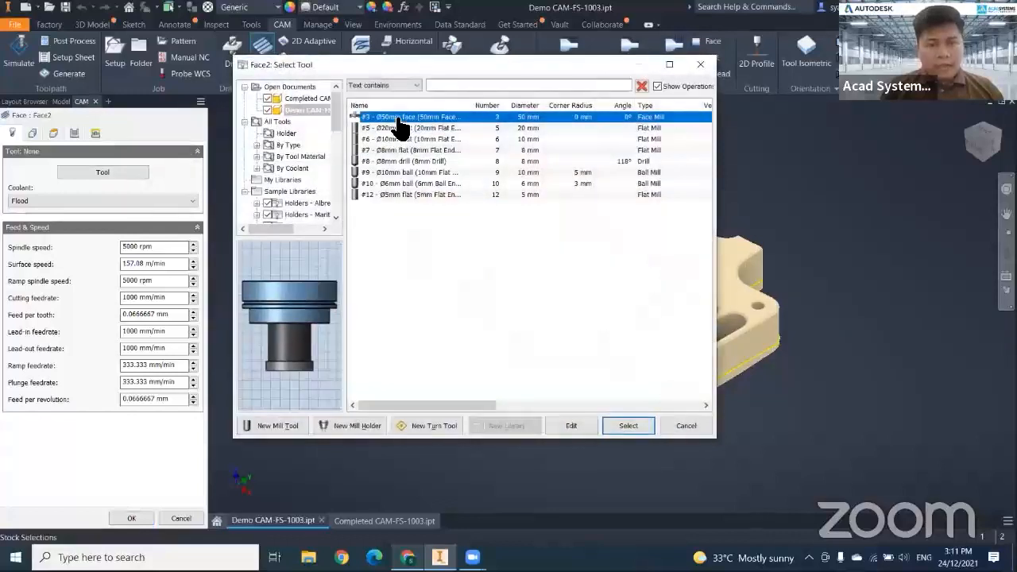
{"action": "left_click_drag", "start_coordinate": [462, 106], "coordinate": [556, 107]}
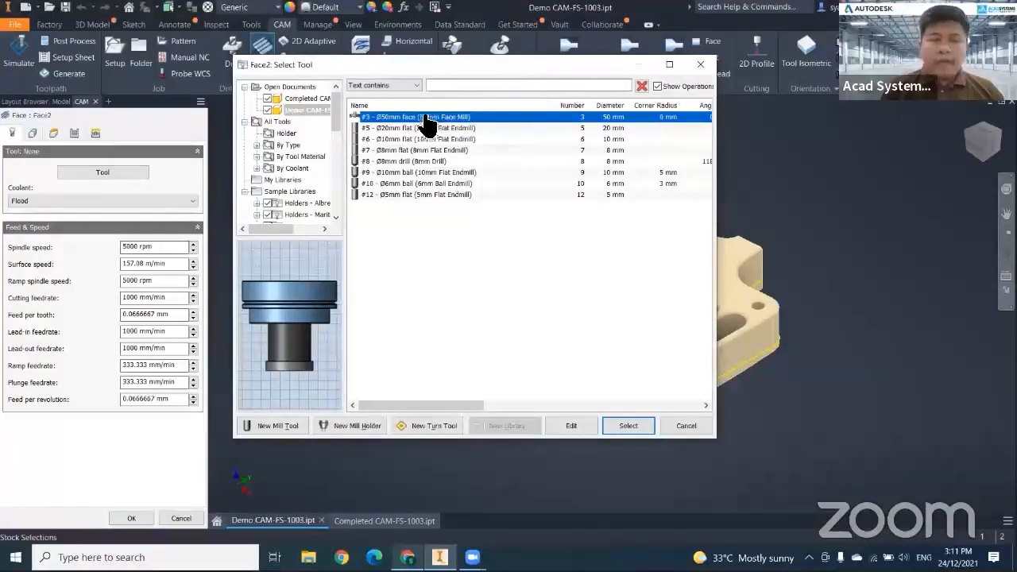
{"action": "left_click", "coordinate": [256, 145]}
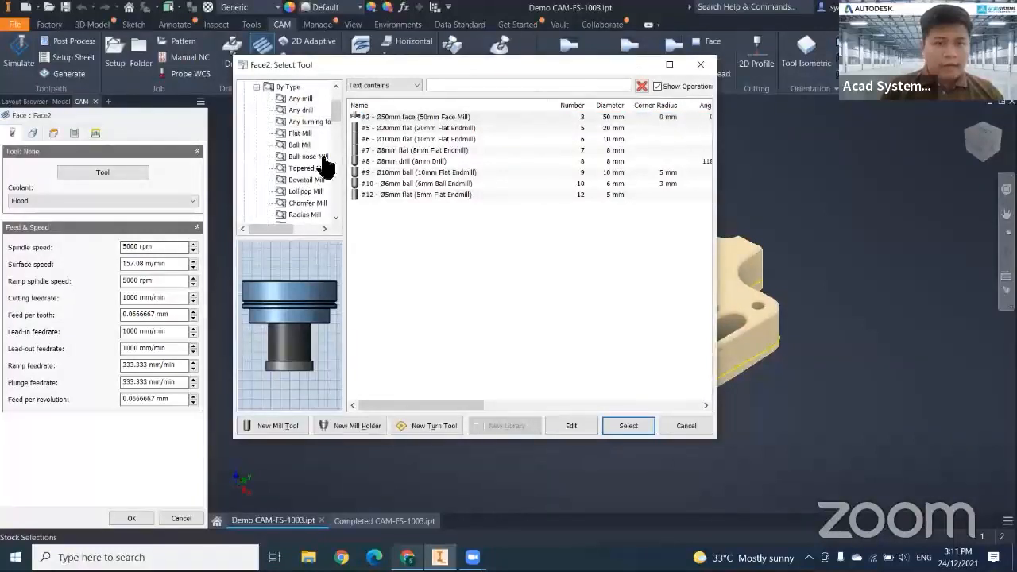
{"action": "left_click", "coordinate": [397, 119]}
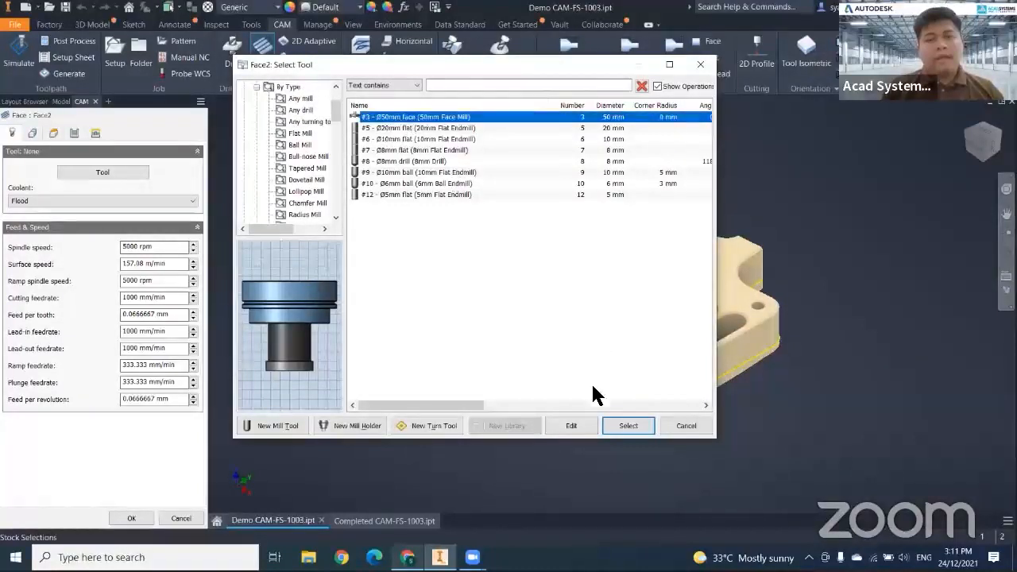
{"action": "left_click", "coordinate": [626, 429]}
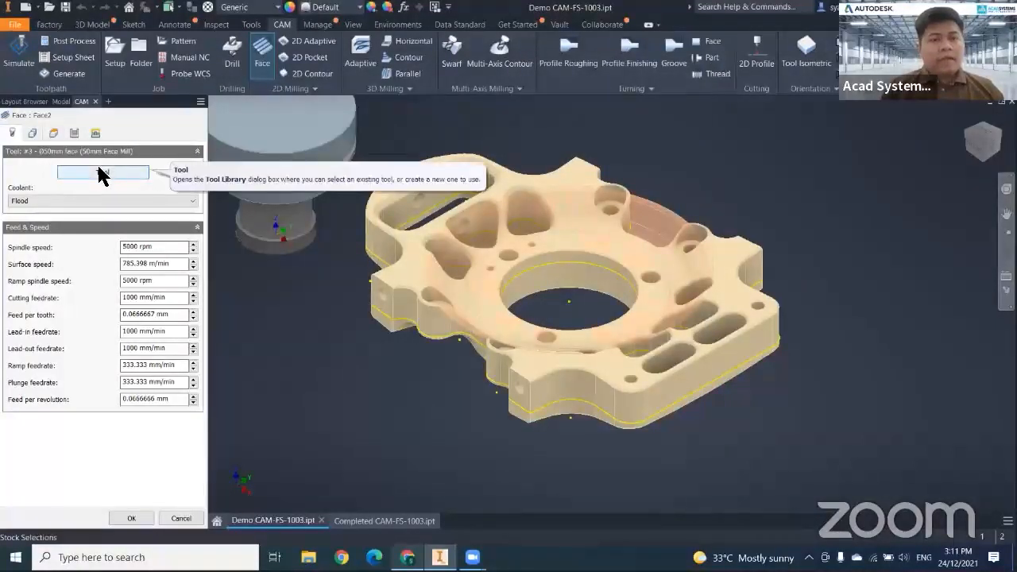
Examine the Face operation's stock contour around the part, in isometric and side views.
{"action": "left_click", "coordinate": [32, 133]}
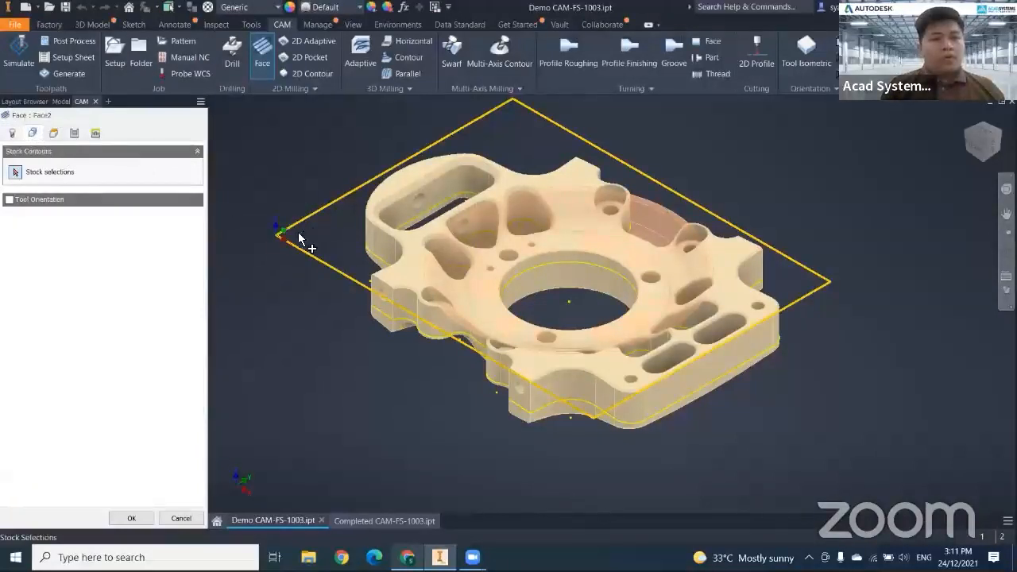
{"action": "scroll", "coordinate": [379, 368], "scroll_direction": "up", "scroll_amount": 2}
{"action": "scroll", "coordinate": [379, 367], "scroll_direction": "down", "scroll_amount": 3}
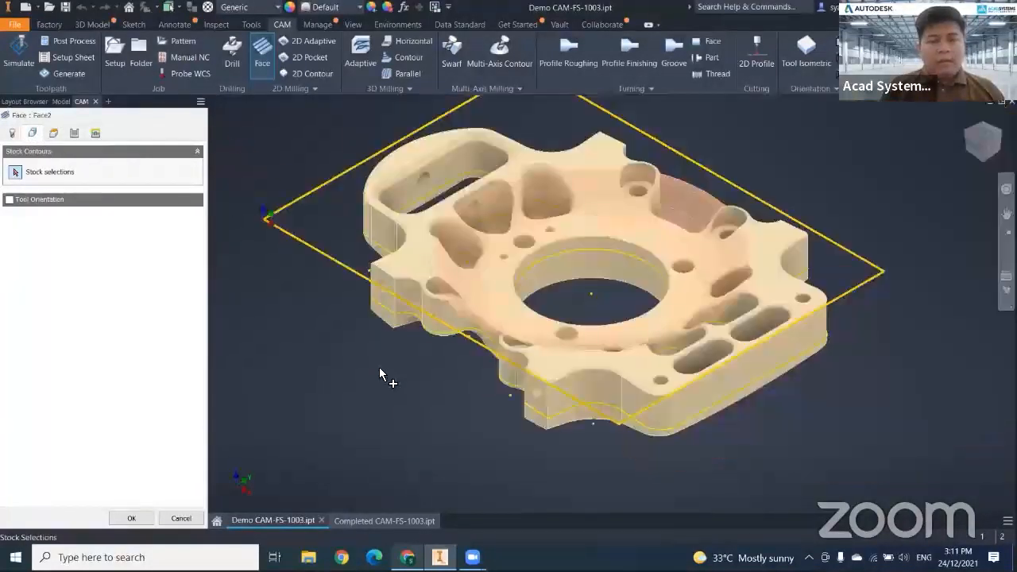
{"action": "scroll", "coordinate": [348, 359], "scroll_direction": "down", "scroll_amount": 1}
{"action": "middle_click_drag", "start_coordinate": [348, 359], "coordinate": [368, 348]}
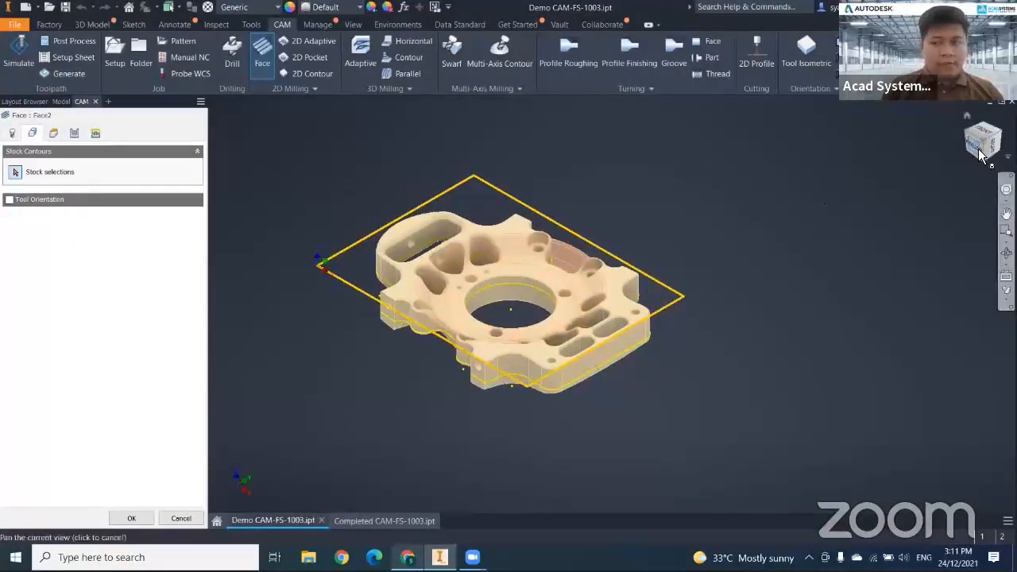
{"action": "middle_click_drag", "start_coordinate": [782, 231], "coordinate": [500, 314], "text": "shift"}
{"action": "scroll", "coordinate": [443, 272], "scroll_direction": "up", "scroll_amount": 3}
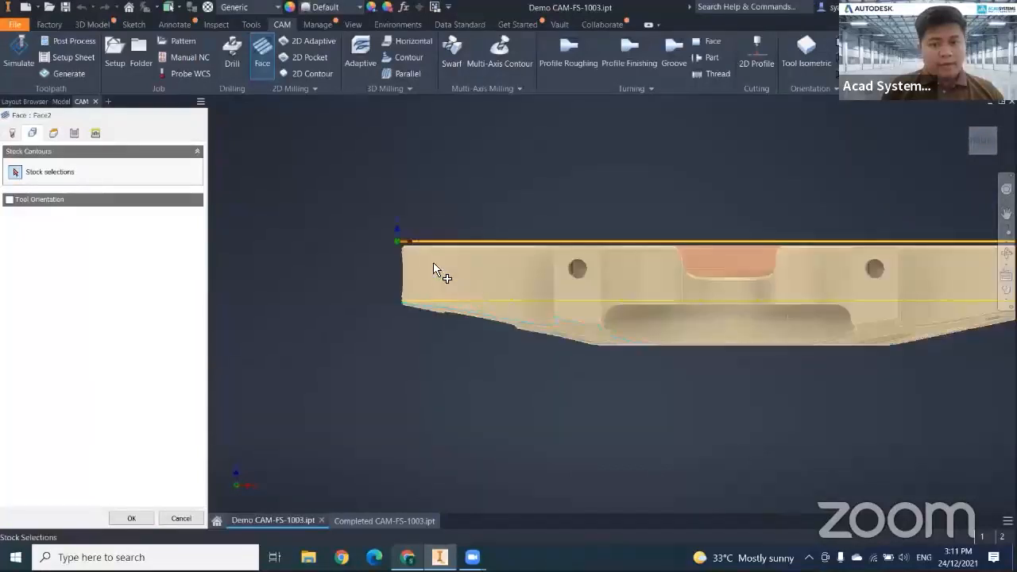
{"action": "scroll", "coordinate": [394, 248], "scroll_direction": "up", "scroll_amount": 2}
{"action": "middle_click_drag", "start_coordinate": [396, 269], "coordinate": [316, 259]}
{"action": "scroll", "coordinate": [318, 268], "scroll_direction": "down", "scroll_amount": 3}
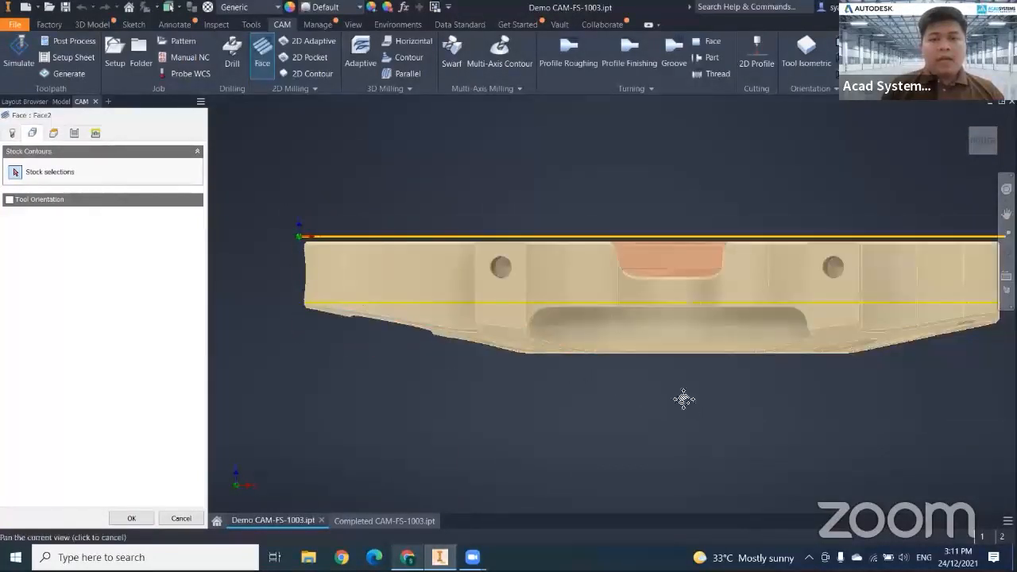
{"action": "middle_click_drag", "start_coordinate": [683, 400], "coordinate": [663, 400]}
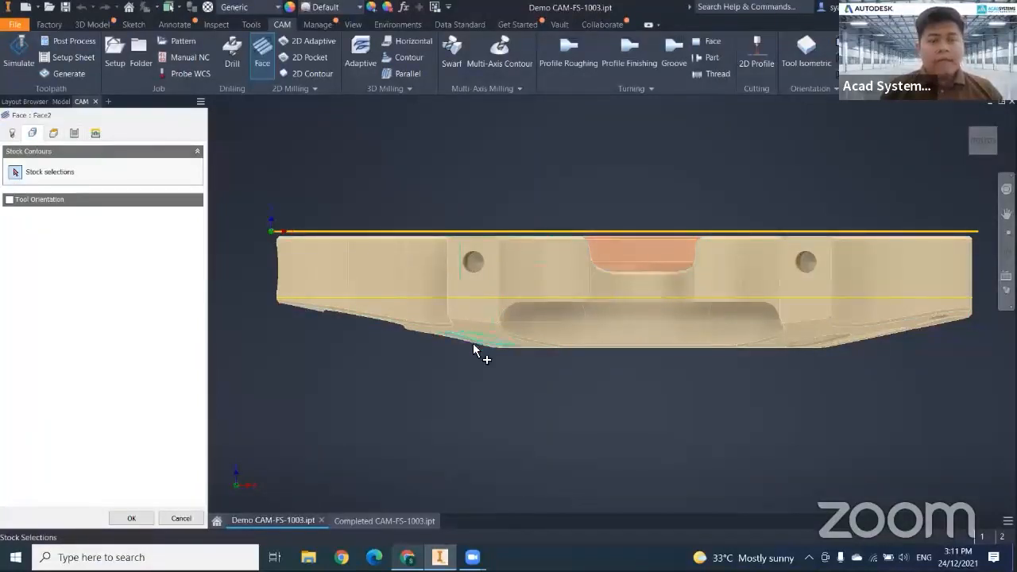
{"action": "middle_click_drag", "start_coordinate": [475, 360], "coordinate": [517, 321]}
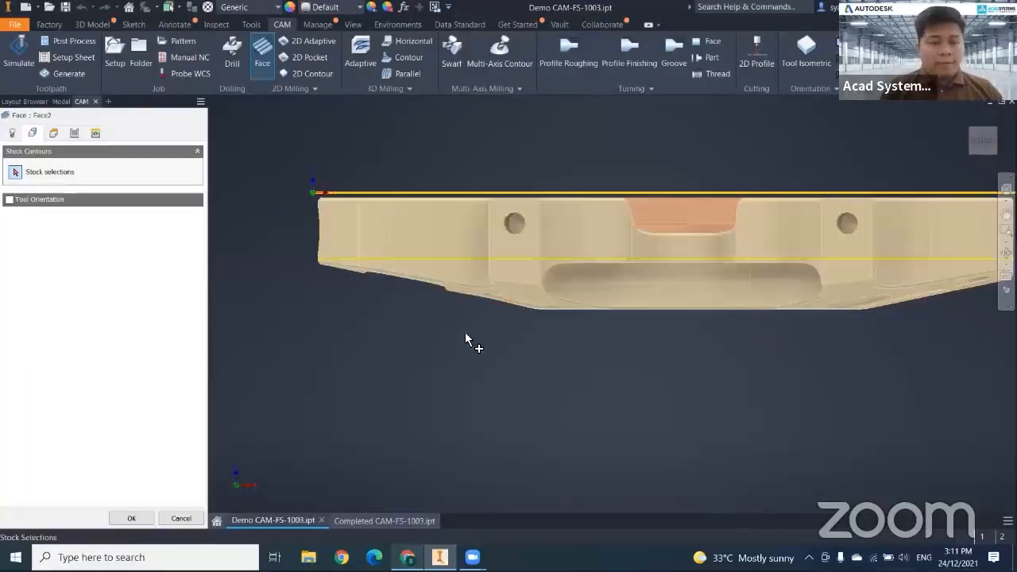
Check the Face operation's height planes against the part's top edge, keep the default heights, and create the operation.
{"action": "left_click", "coordinate": [56, 135]}
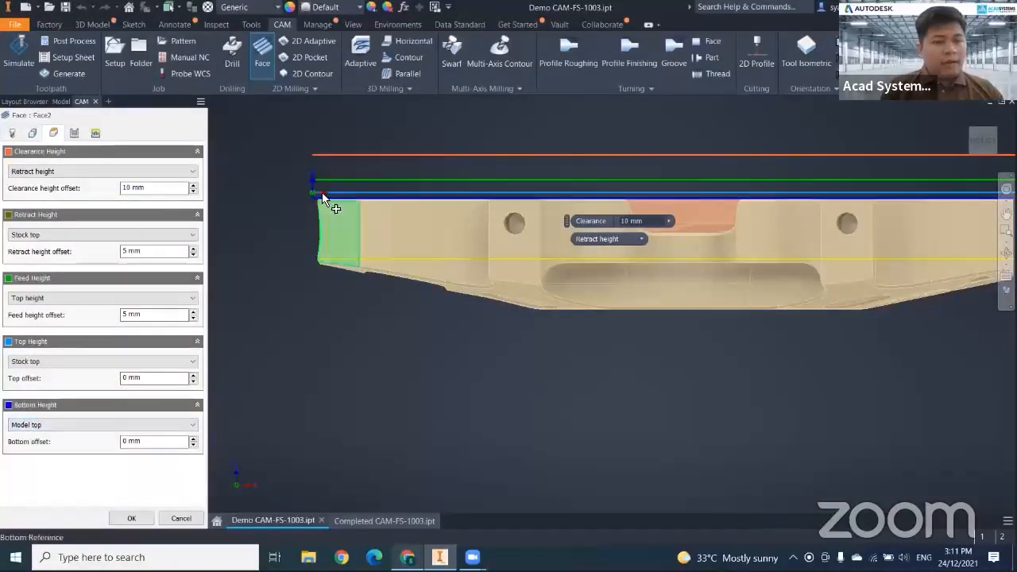
{"action": "scroll", "coordinate": [327, 213], "scroll_direction": "down", "scroll_amount": 5}
{"action": "scroll", "coordinate": [324, 211], "scroll_direction": "up", "scroll_amount": 5}
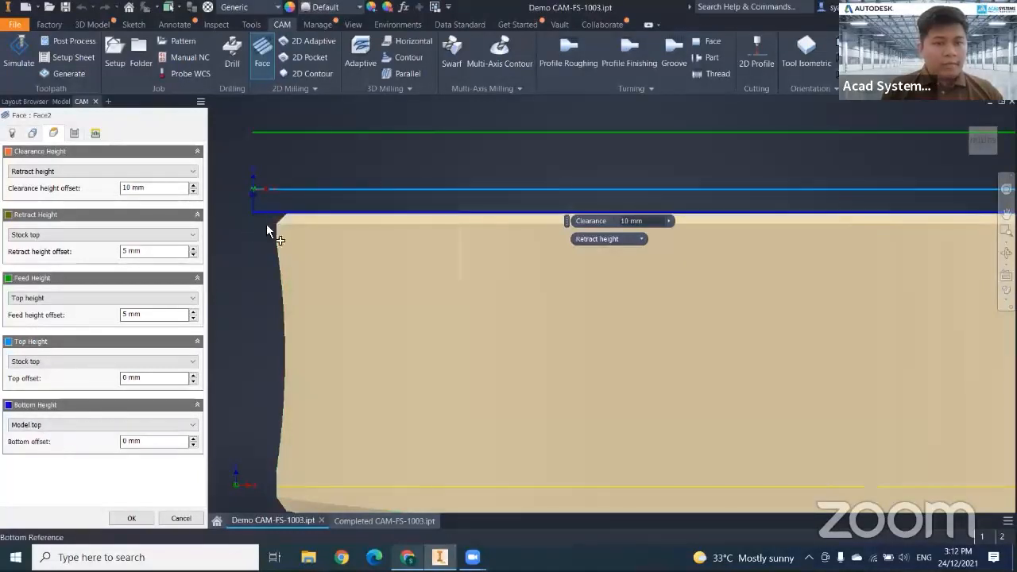
{"action": "middle_click_drag", "start_coordinate": [256, 263], "coordinate": [263, 272]}
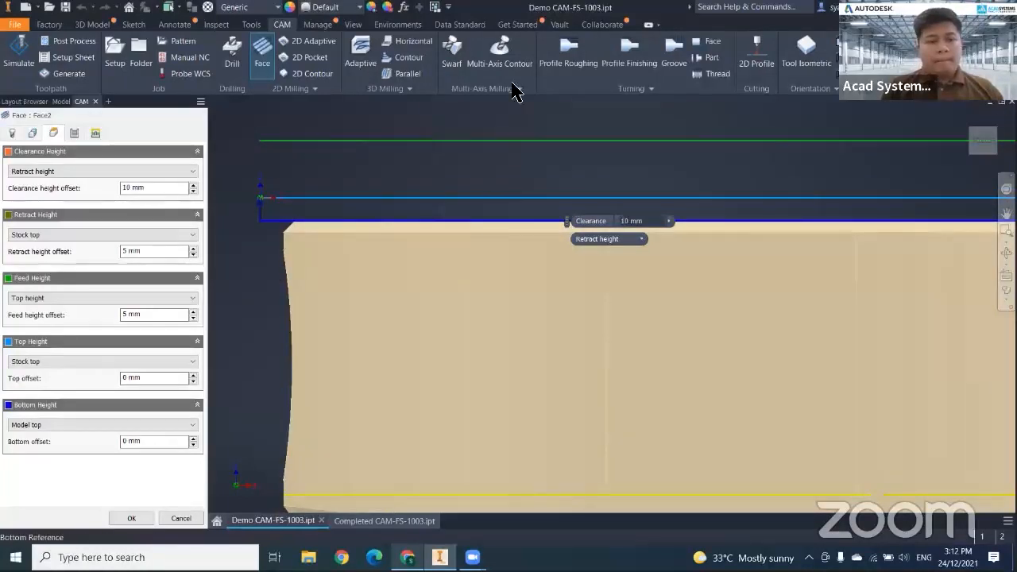
{"action": "left_click", "coordinate": [127, 513]}
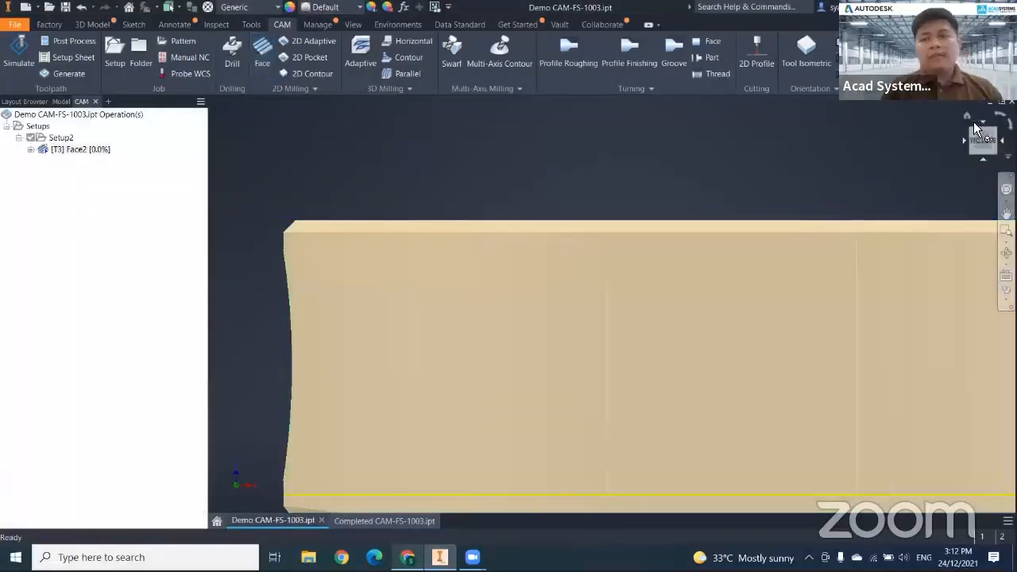
Simulate the Face operation's toolpath on the stock from the home view, and close the simulation.
{"action": "left_click", "coordinate": [967, 119]}
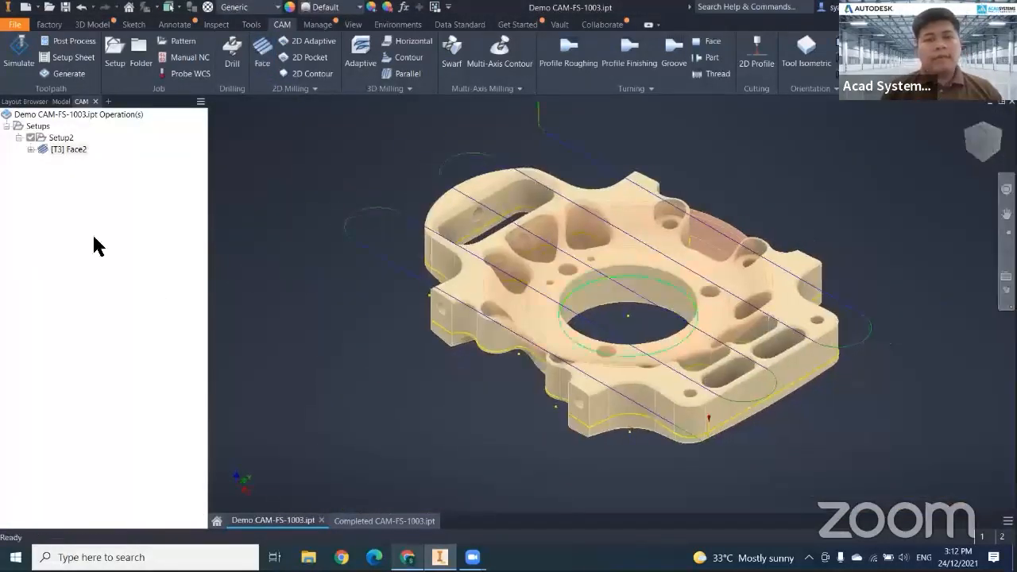
{"action": "right_click", "coordinate": [77, 151]}
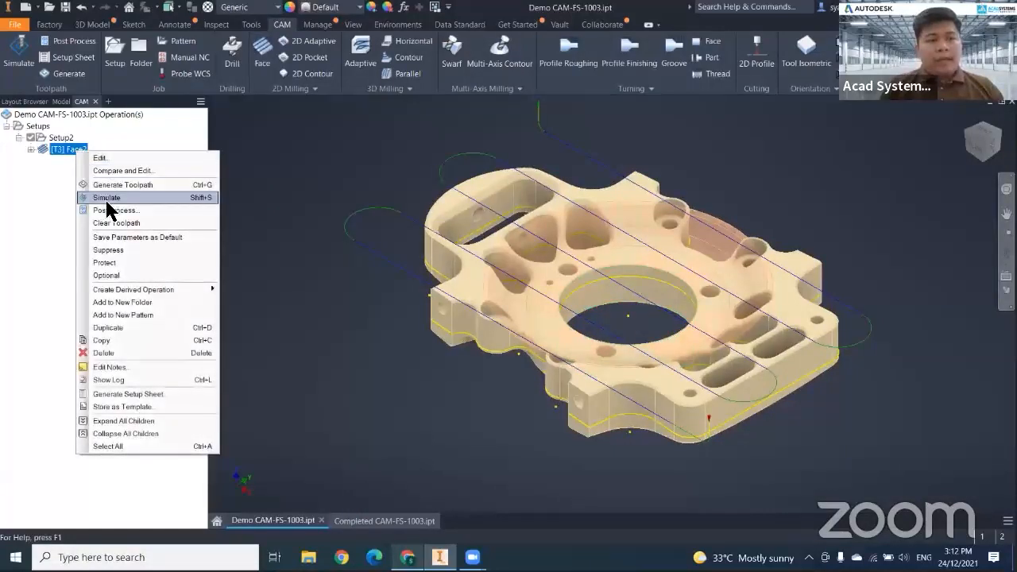
{"action": "left_click", "coordinate": [108, 198]}
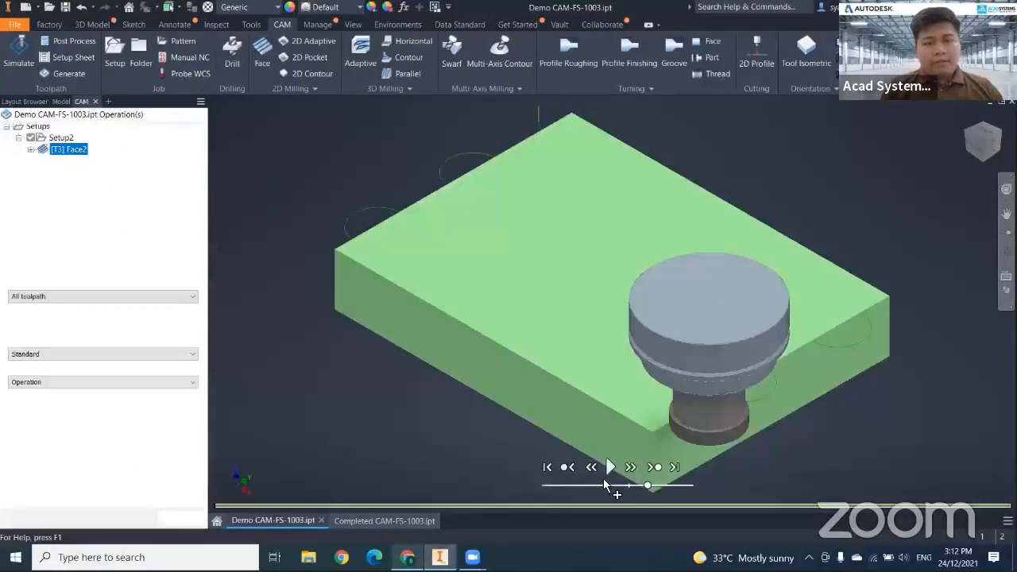
{"action": "left_click", "coordinate": [611, 469]}
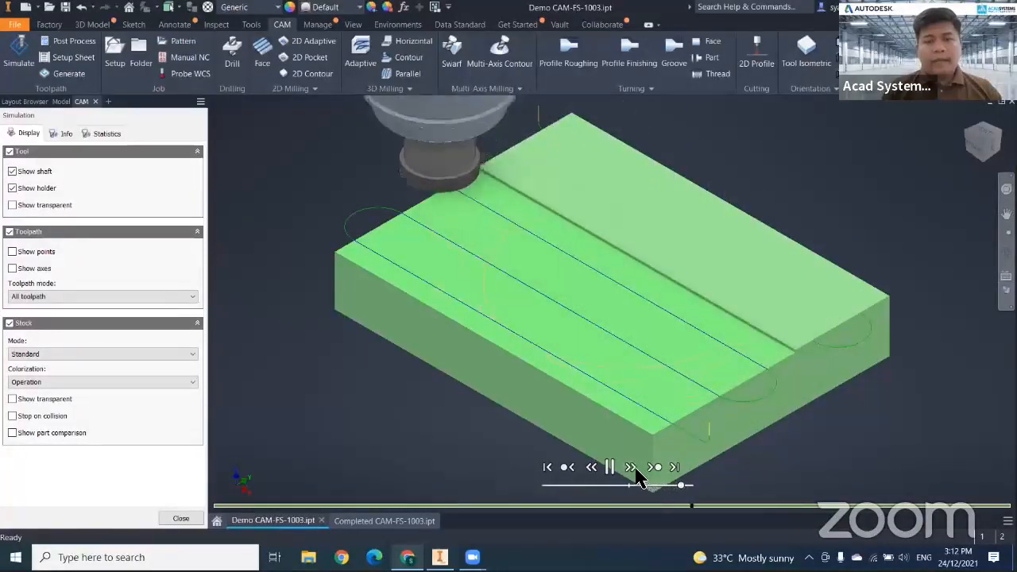
{"action": "left_click", "coordinate": [611, 469]}
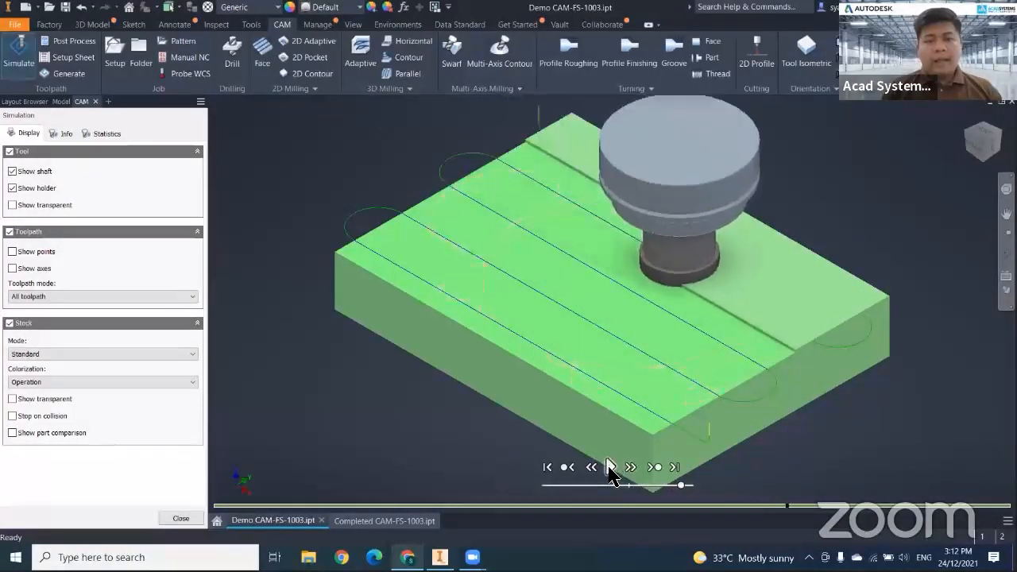
{"action": "left_click", "coordinate": [169, 520]}
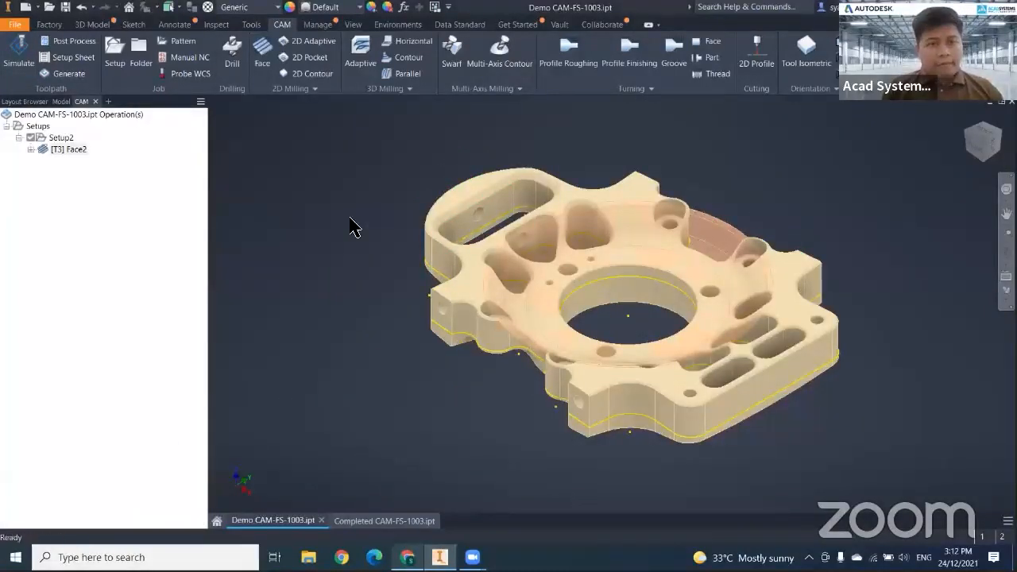
Start a 2D Adaptive operation and assign tool #5, the 20 mm flat endmill, to it.
{"action": "middle_click_drag", "start_coordinate": [349, 264], "coordinate": [353, 254]}
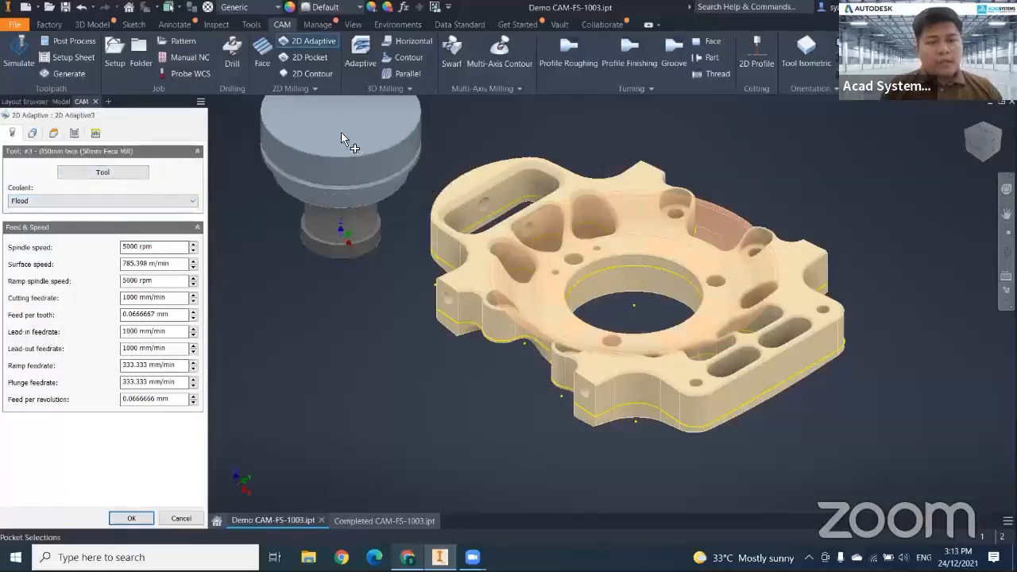
{"action": "left_click", "coordinate": [127, 172]}
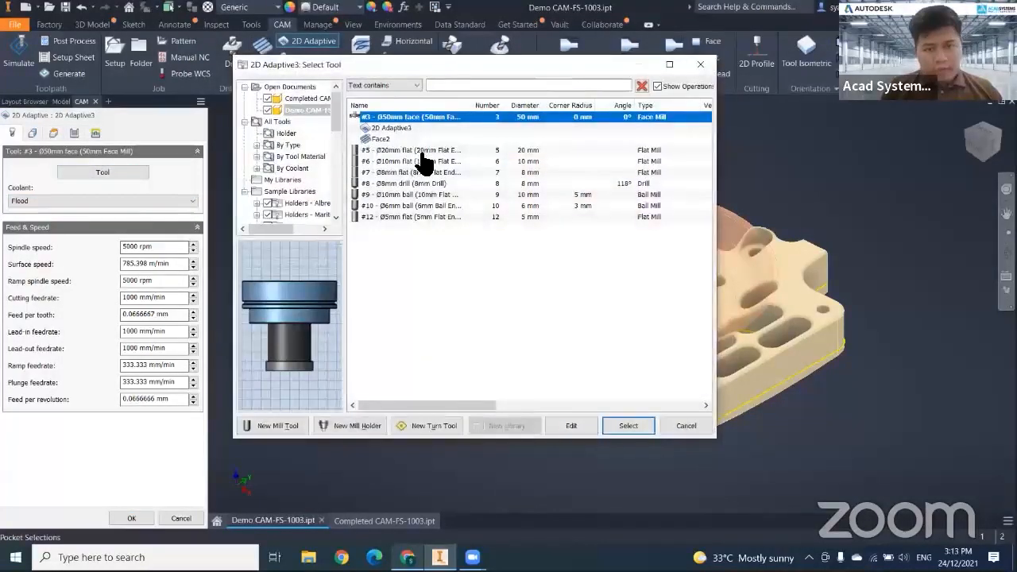
{"action": "left_click", "coordinate": [422, 151]}
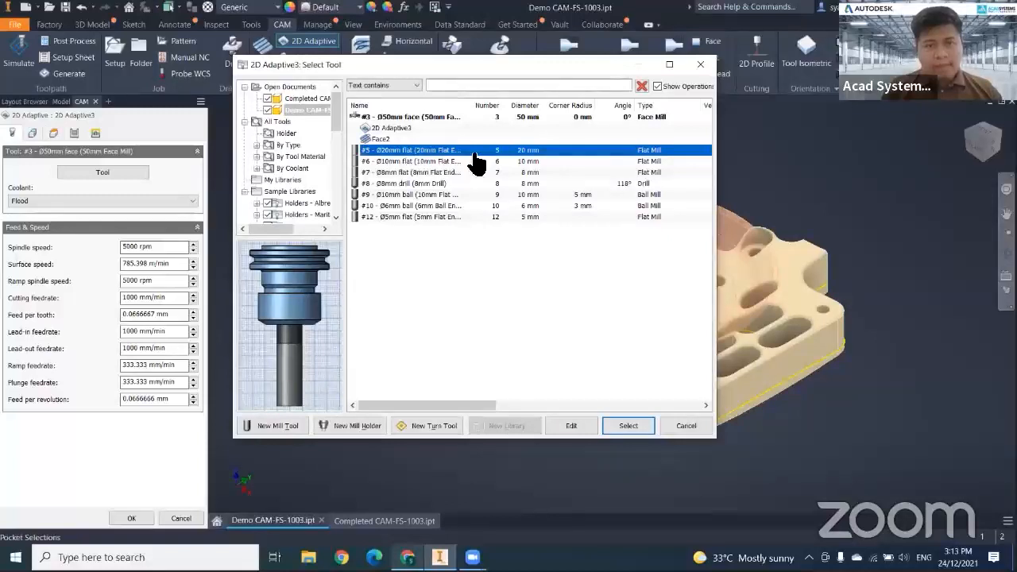
{"action": "left_click_drag", "start_coordinate": [462, 111], "coordinate": [503, 110]}
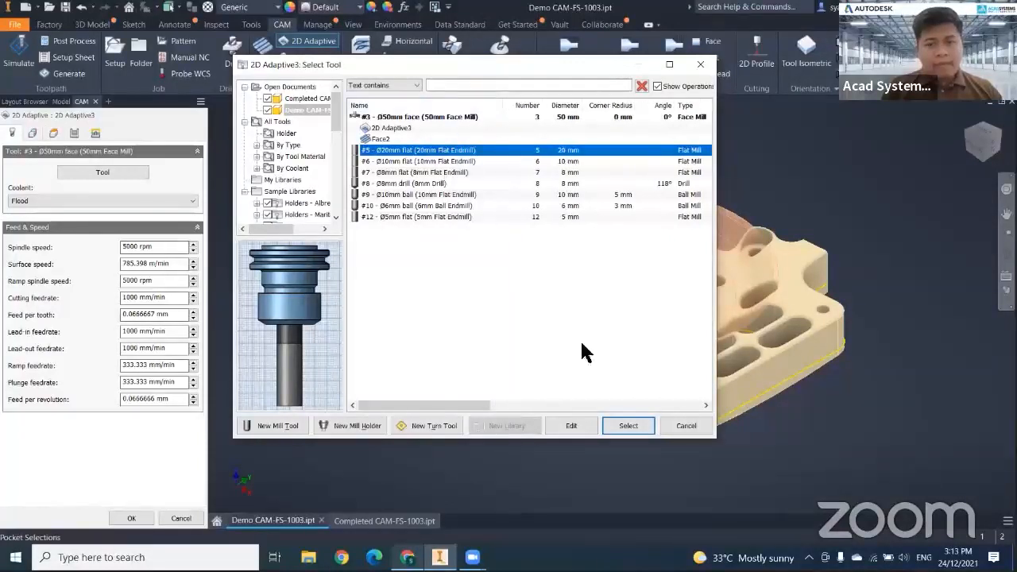
{"action": "left_click", "coordinate": [627, 426]}
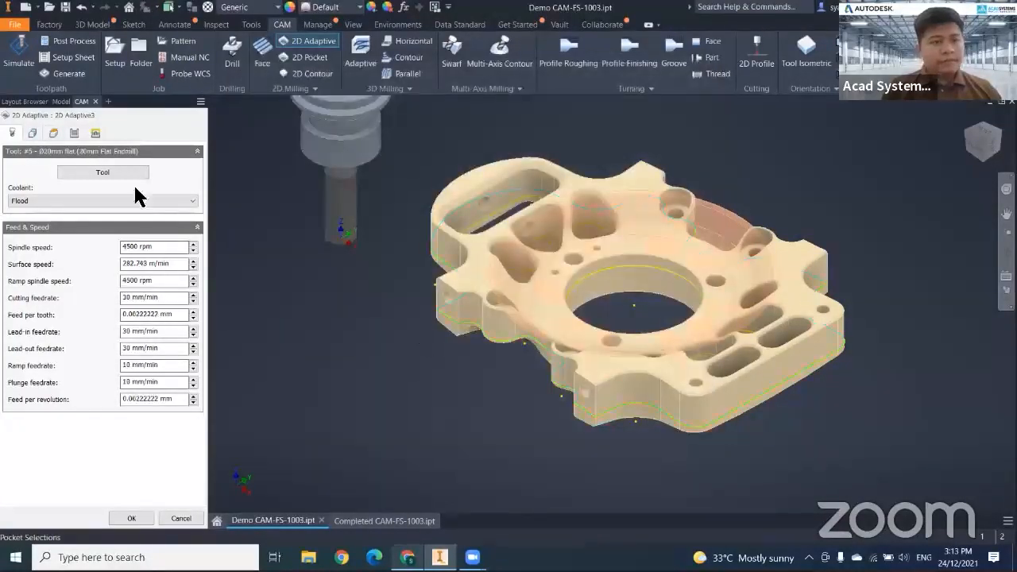
Select the part's outer profile and the large central bore edge as the 2D Adaptive pocket geometry.
{"action": "left_click", "coordinate": [32, 133]}
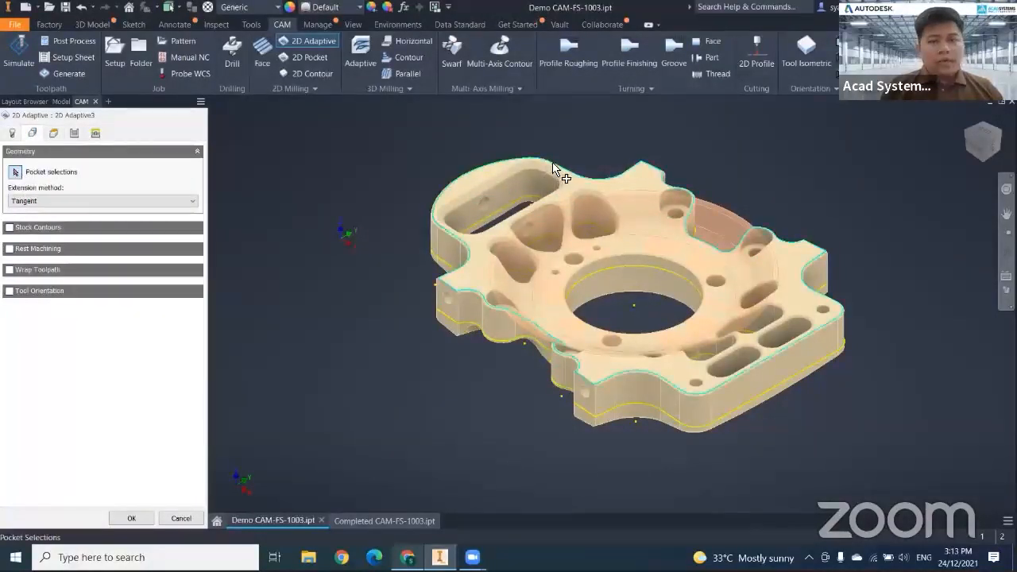
{"action": "left_click", "coordinate": [494, 163]}
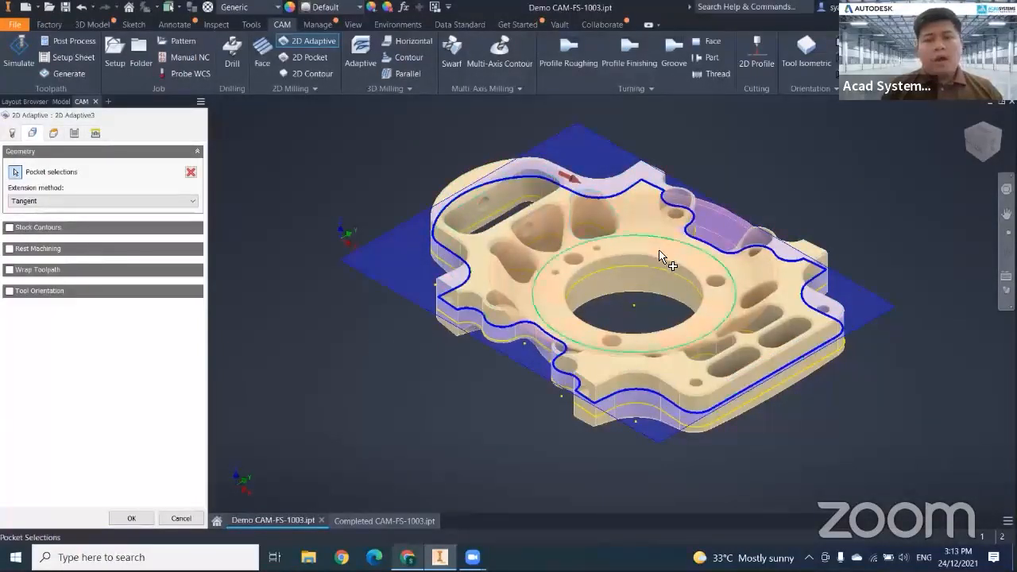
{"action": "left_click", "coordinate": [652, 311]}
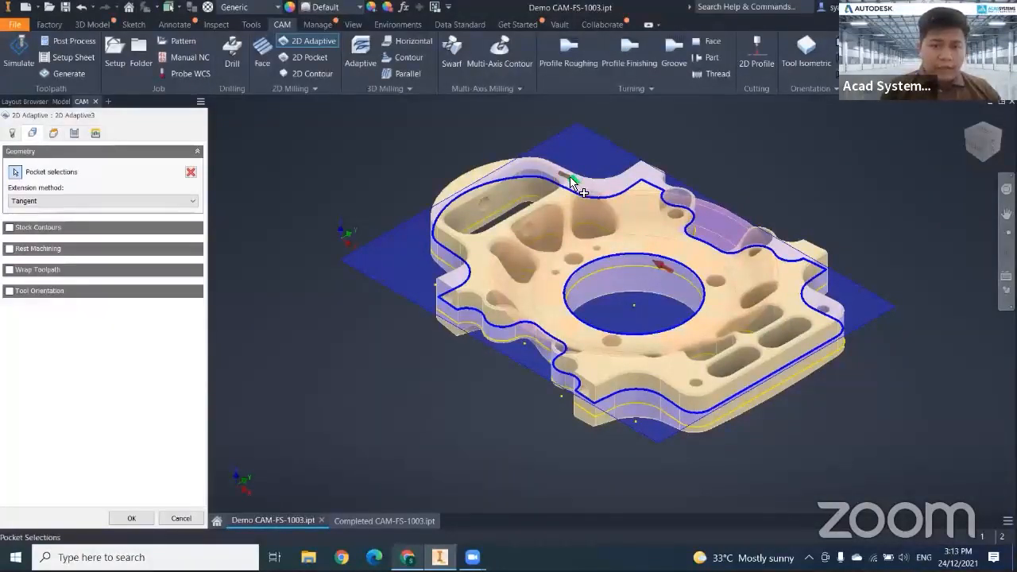
Try flipping the outer profile's machining side to the inside of the part, and restore it to the outside.
{"action": "left_click", "coordinate": [534, 183]}
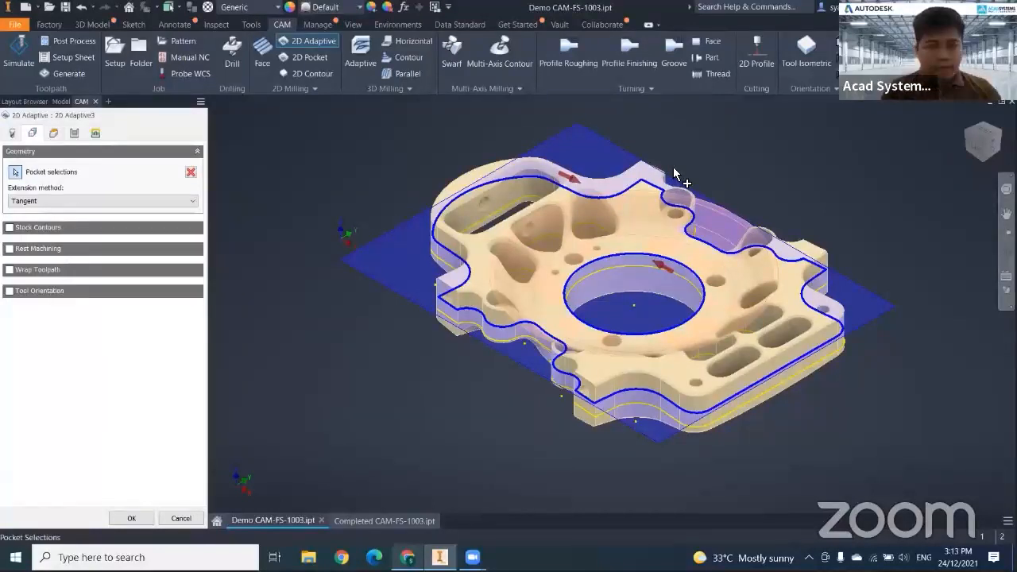
{"action": "left_click", "coordinate": [576, 183]}
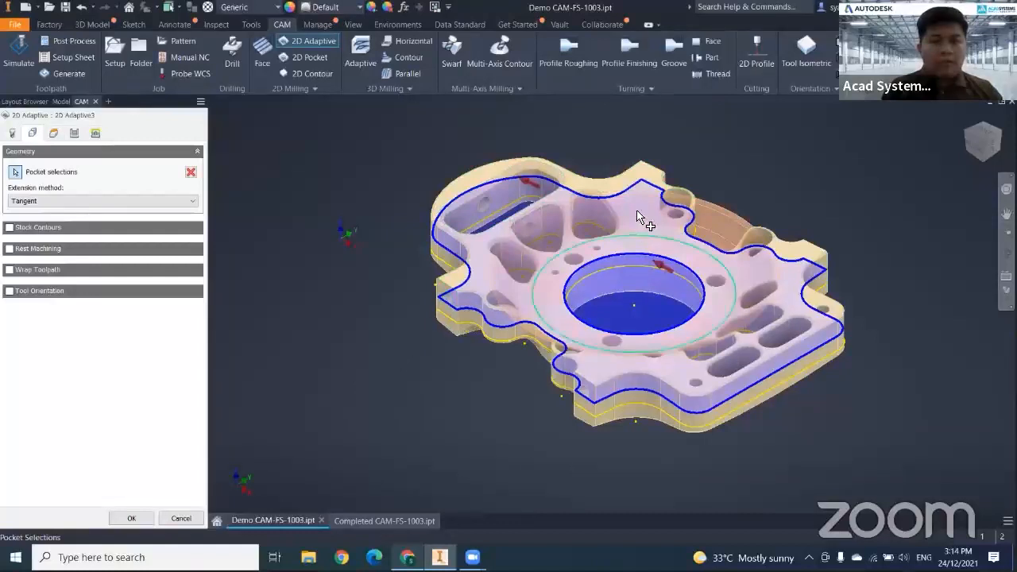
{"action": "left_click", "coordinate": [533, 186]}
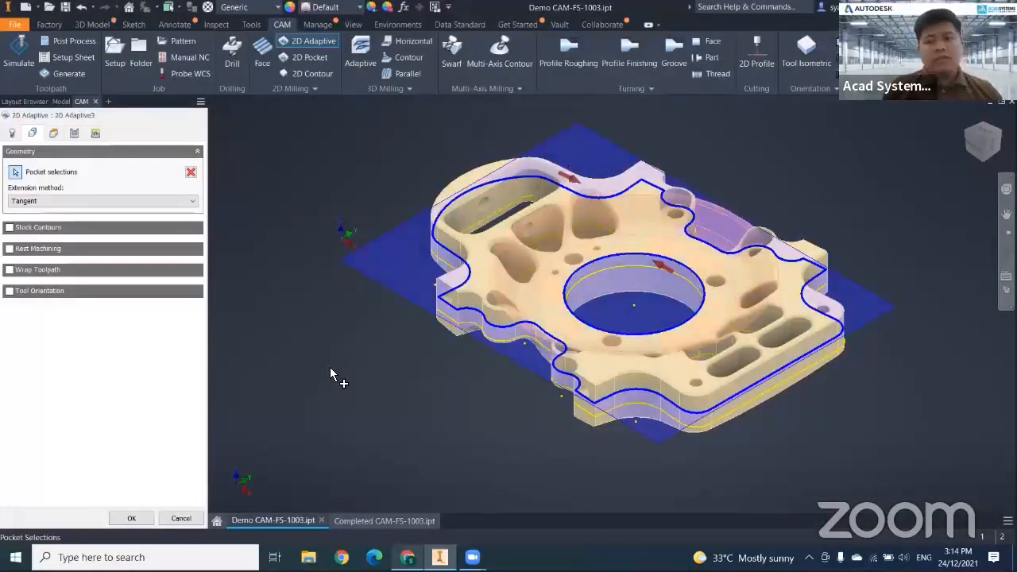
Enable multiple depths in the 2D Adaptive with a 25 mm maximum roughing stepdown, ordered by area, and generate the toolpath.
{"action": "middle_click_drag", "start_coordinate": [330, 374], "coordinate": [344, 359]}
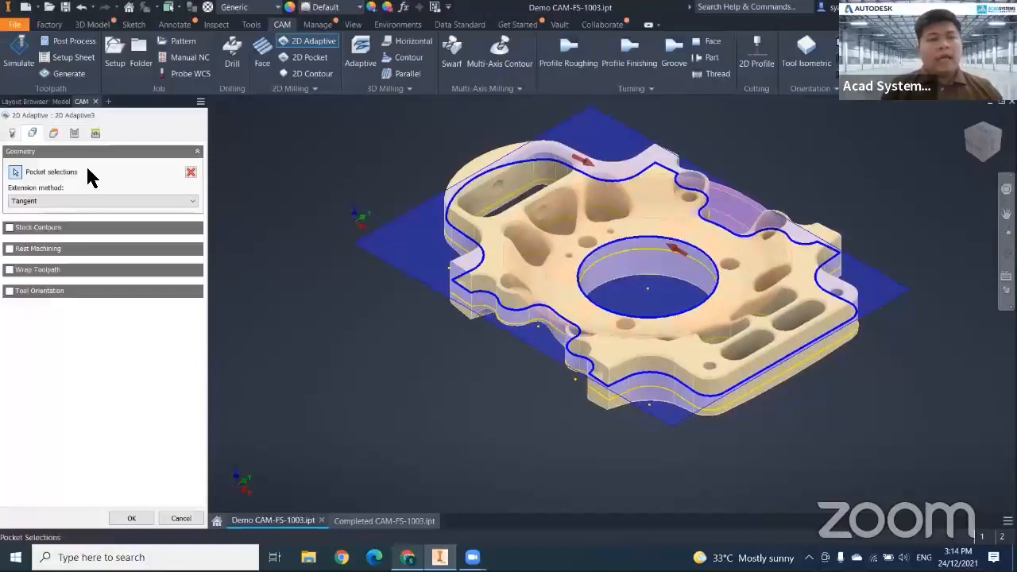
{"action": "left_click", "coordinate": [53, 134]}
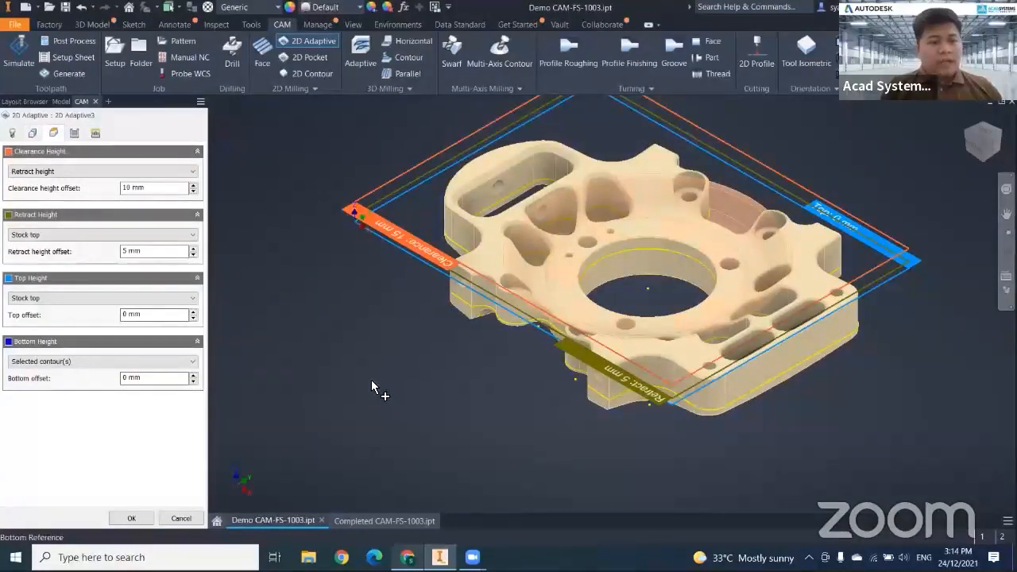
{"action": "left_click", "coordinate": [74, 132]}
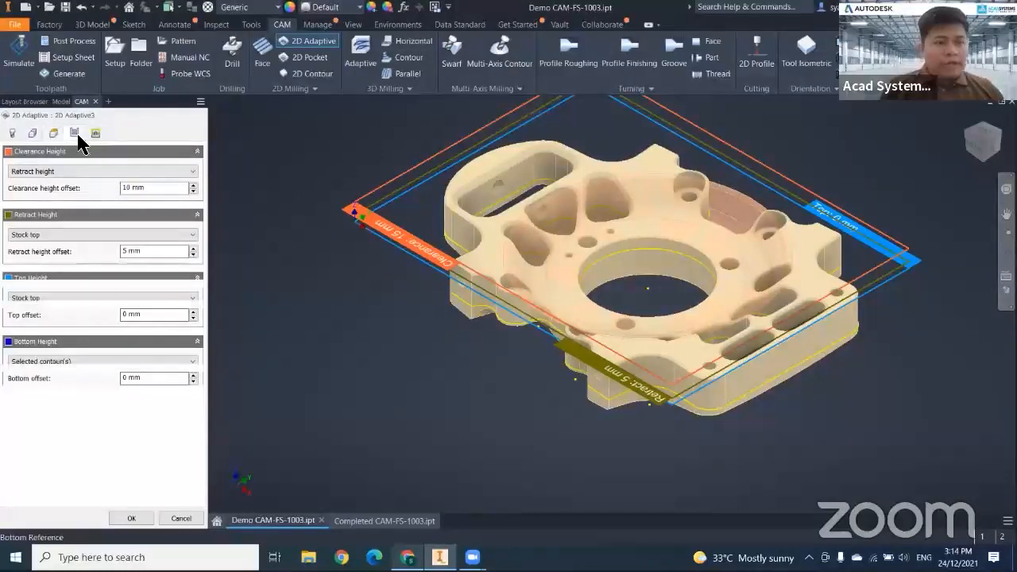
{"action": "middle_click_drag", "start_coordinate": [282, 327], "coordinate": [291, 313]}
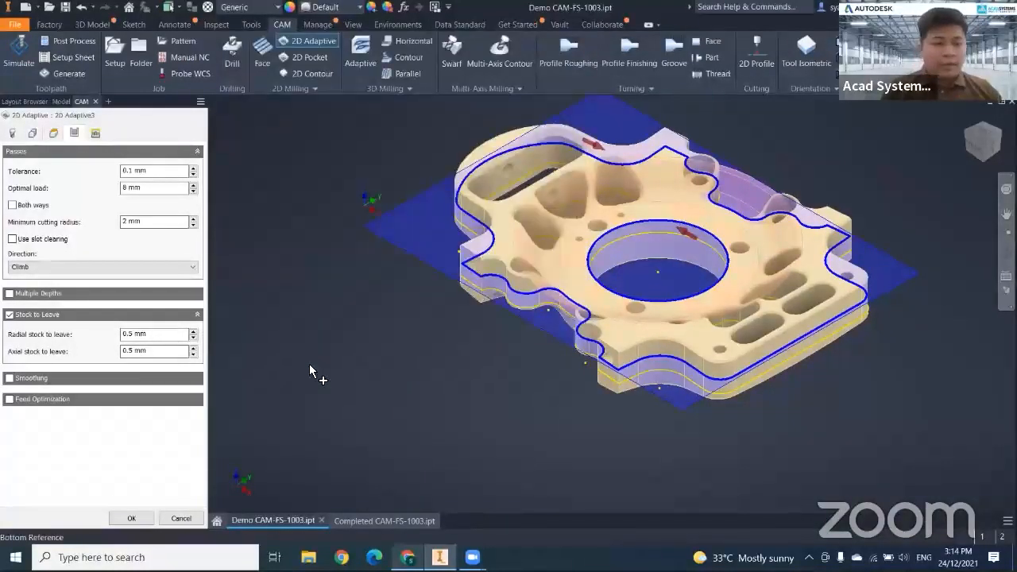
{"action": "left_click", "coordinate": [10, 294]}
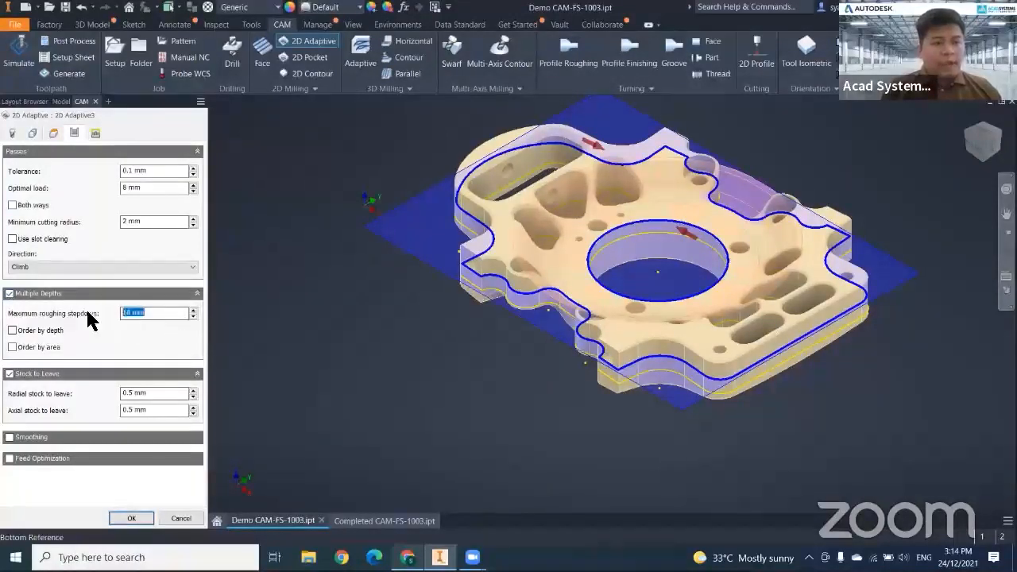
{"action": "type", "text": "25"}
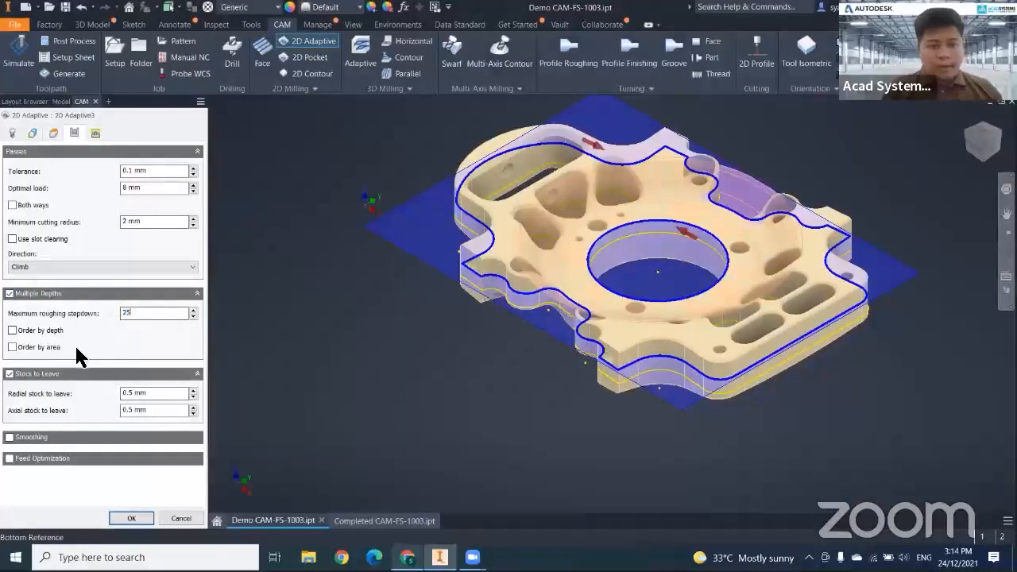
{"action": "left_click", "coordinate": [32, 347]}
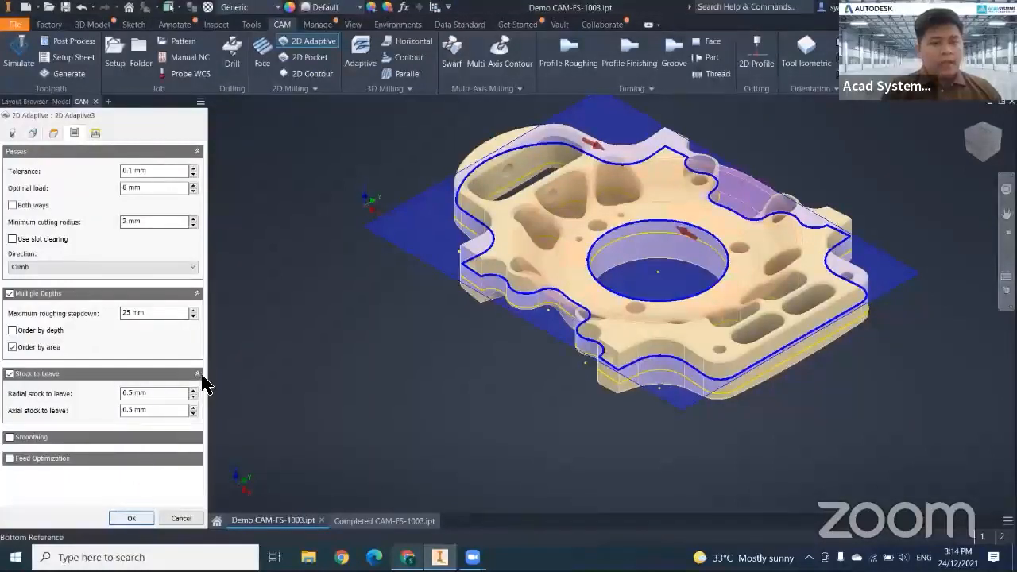
{"action": "key", "text": "Return"}
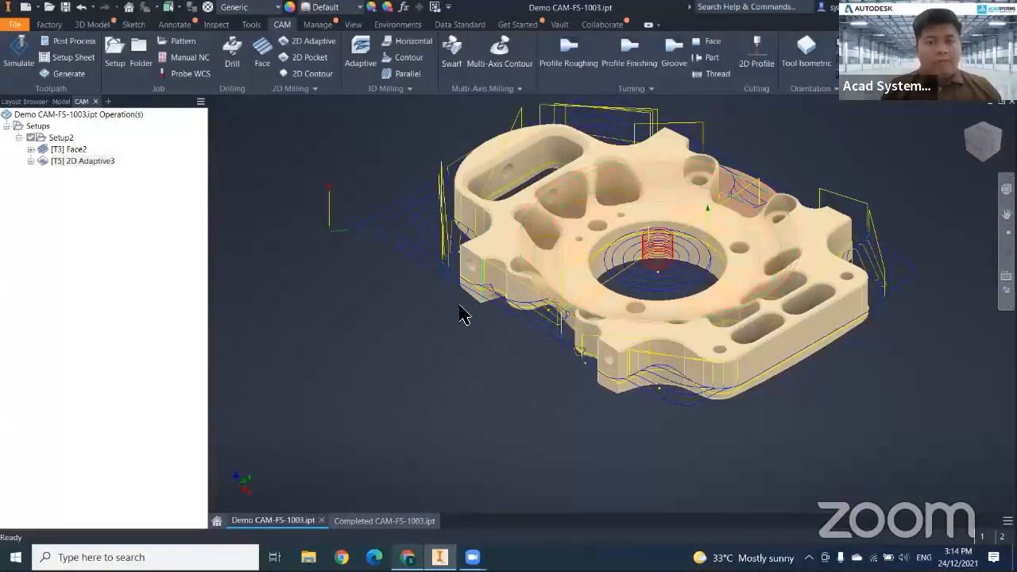
Check the 2D Adaptive toolpath's depth from the side, then set the operation's bottom height to Model bottom and regenerate it.
{"action": "middle_click_drag", "start_coordinate": [437, 318], "coordinate": [422, 306]}
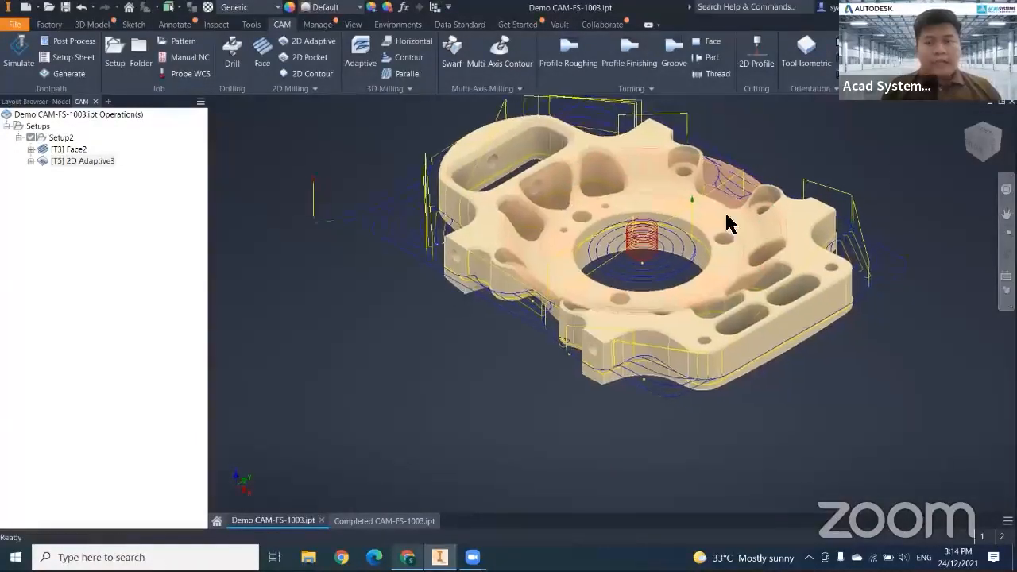
{"action": "left_click", "coordinate": [979, 148]}
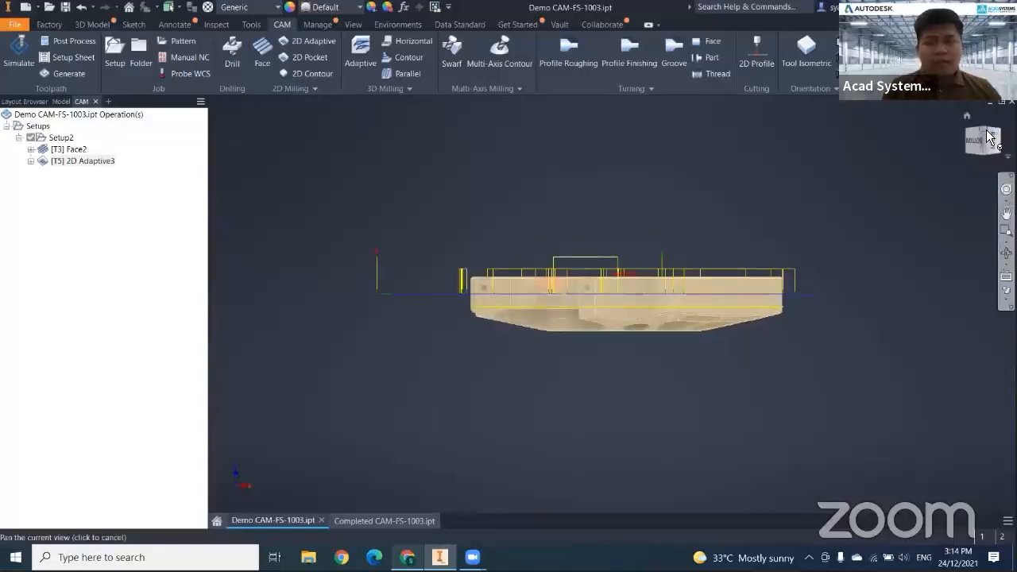
{"action": "key", "text": "F6"}
{"action": "scroll", "coordinate": [463, 341], "scroll_direction": "down", "scroll_amount": 3}
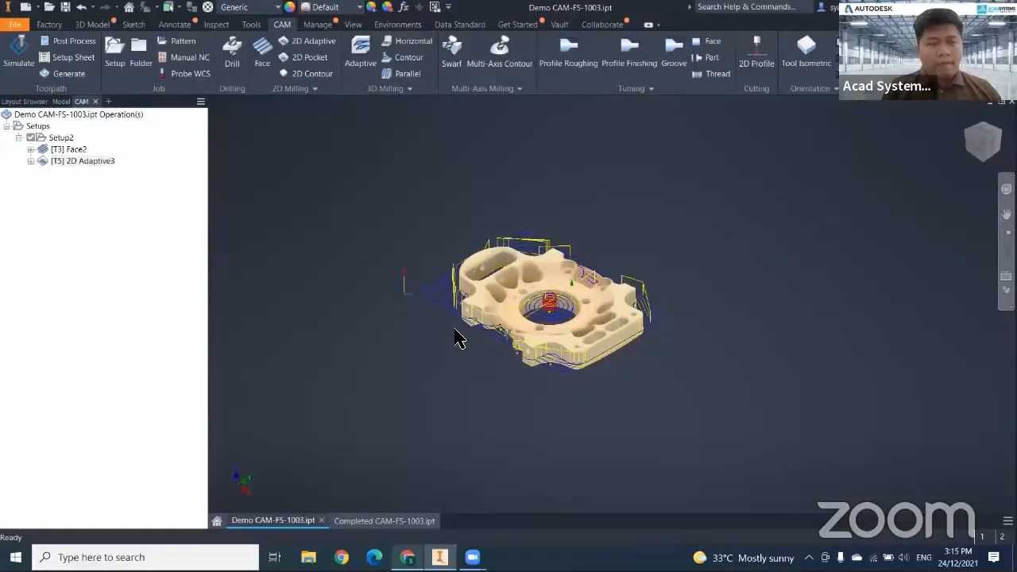
{"action": "scroll", "coordinate": [509, 364], "scroll_direction": "up", "scroll_amount": 3}
{"action": "middle_click_drag", "start_coordinate": [520, 363], "coordinate": [524, 370]}
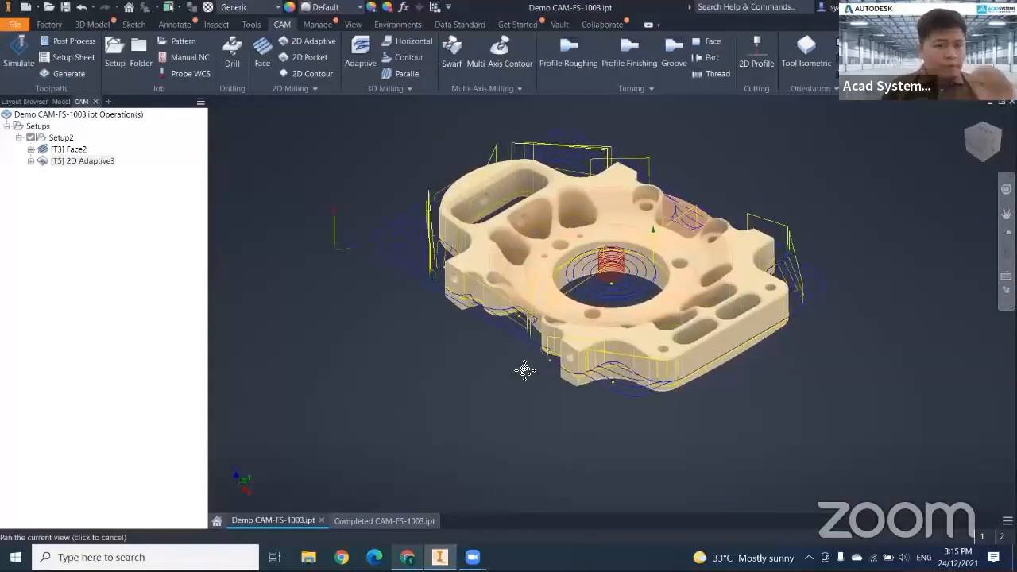
{"action": "right_click", "coordinate": [92, 159]}
{"action": "left_click", "coordinate": [137, 184]}
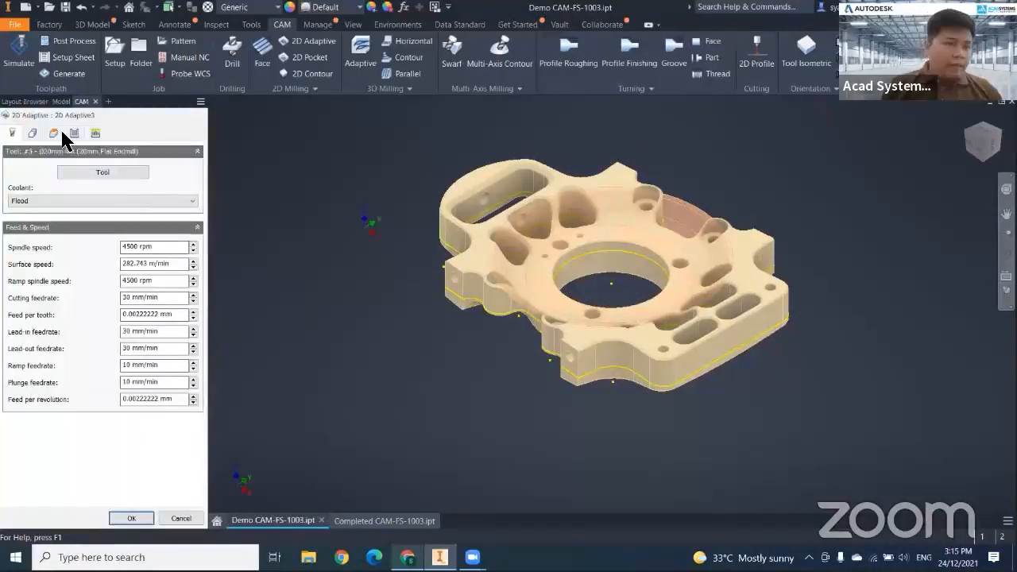
{"action": "left_click", "coordinate": [53, 133]}
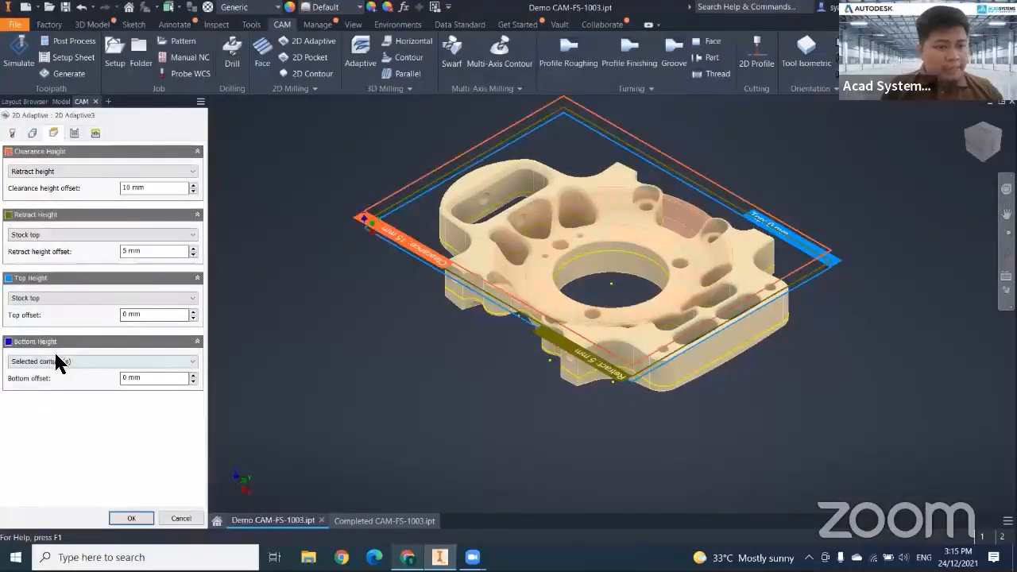
{"action": "middle_click_drag", "start_coordinate": [376, 320], "coordinate": [454, 276], "text": "shift"}
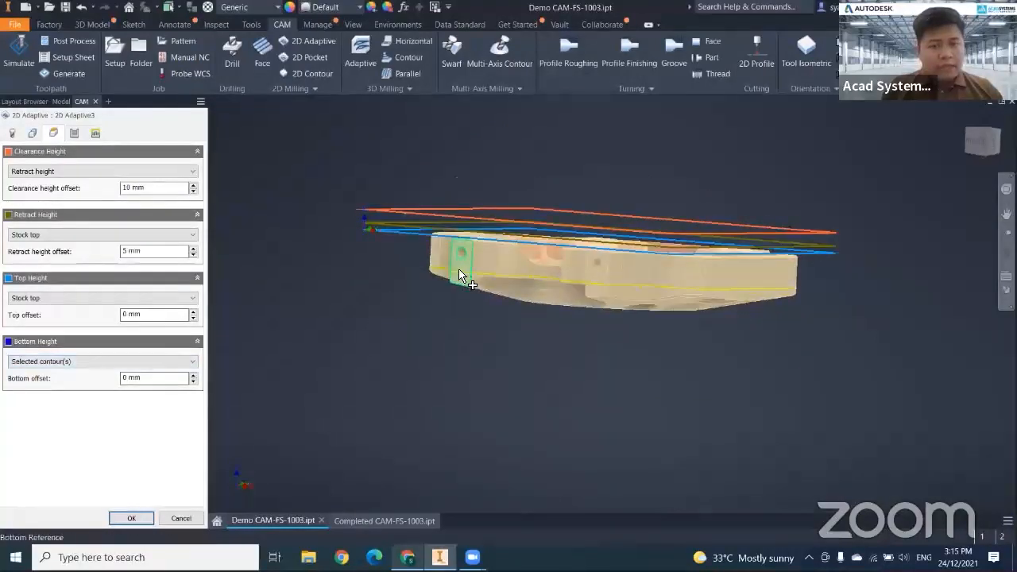
{"action": "left_click", "coordinate": [73, 359]}
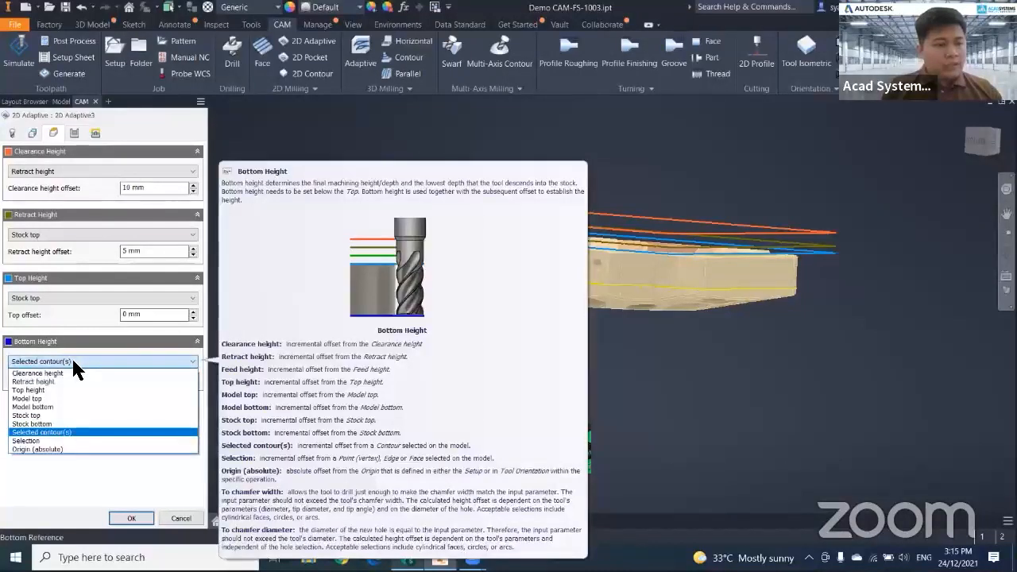
{"action": "left_click", "coordinate": [35, 406]}
{"action": "left_click_drag", "start_coordinate": [476, 367], "coordinate": [535, 313]}
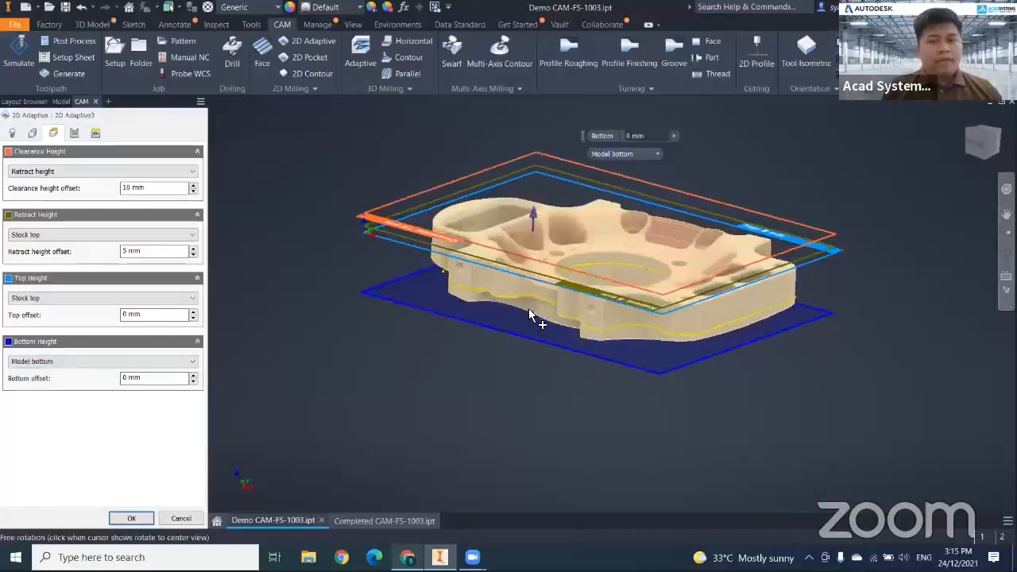
{"action": "left_click", "coordinate": [135, 520]}
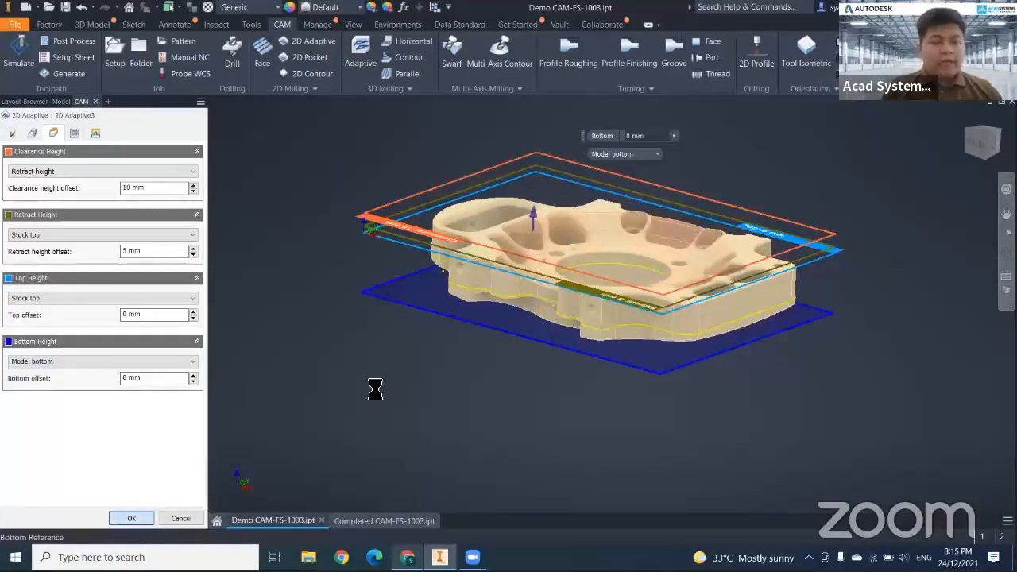
Examine the regenerated 2D Adaptive toolpath around the outer profile and inside the central bore.
{"action": "middle_click_drag", "start_coordinate": [418, 328], "coordinate": [434, 350], "text": "shift"}
{"action": "left_click", "coordinate": [991, 146]}
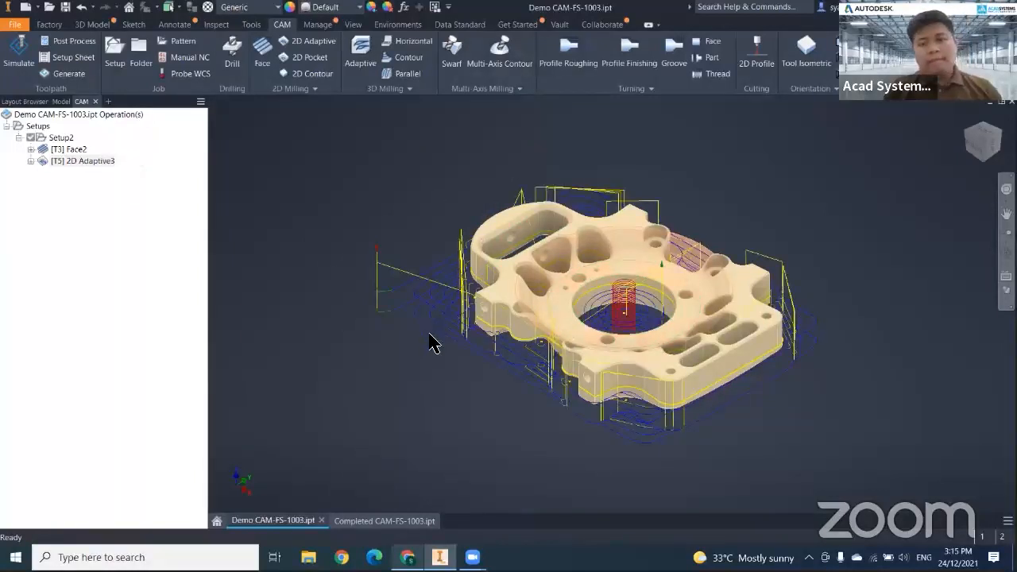
{"action": "middle_click_drag", "start_coordinate": [442, 340], "coordinate": [445, 294]}
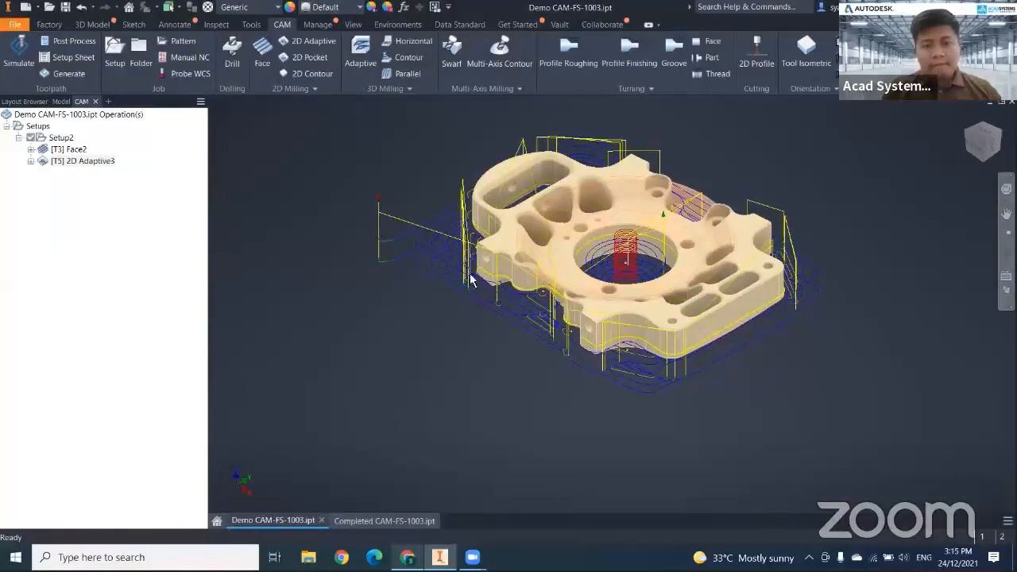
{"action": "middle_click_drag", "start_coordinate": [416, 354], "coordinate": [374, 378]}
{"action": "scroll", "coordinate": [628, 325], "scroll_direction": "down", "scroll_amount": 3}
{"action": "middle_click_drag", "start_coordinate": [639, 320], "coordinate": [692, 406]}
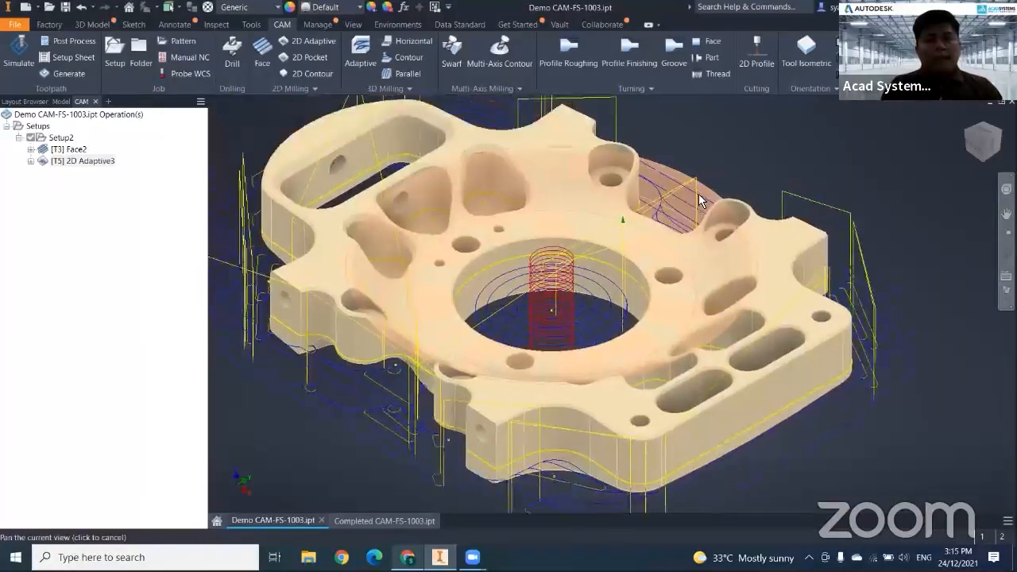
{"action": "middle_click_drag", "start_coordinate": [736, 159], "coordinate": [758, 153]}
{"action": "middle_click_drag", "start_coordinate": [709, 131], "coordinate": [766, 112]}
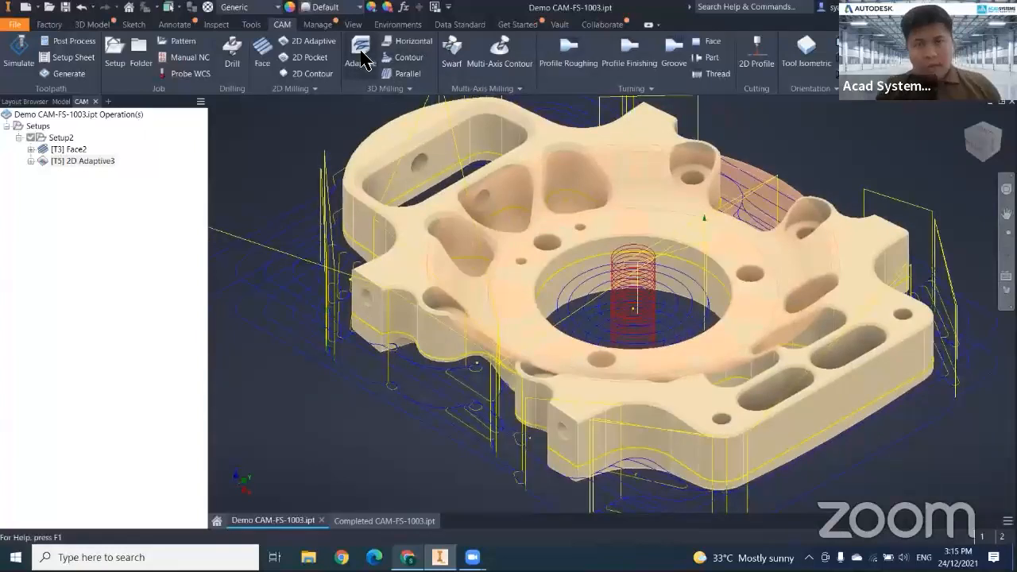
Start a 3D Adaptive operation with tool #5, the 20 mm flat endmill, and select the circular recess faces as model surfaces.
{"action": "left_click", "coordinate": [365, 60]}
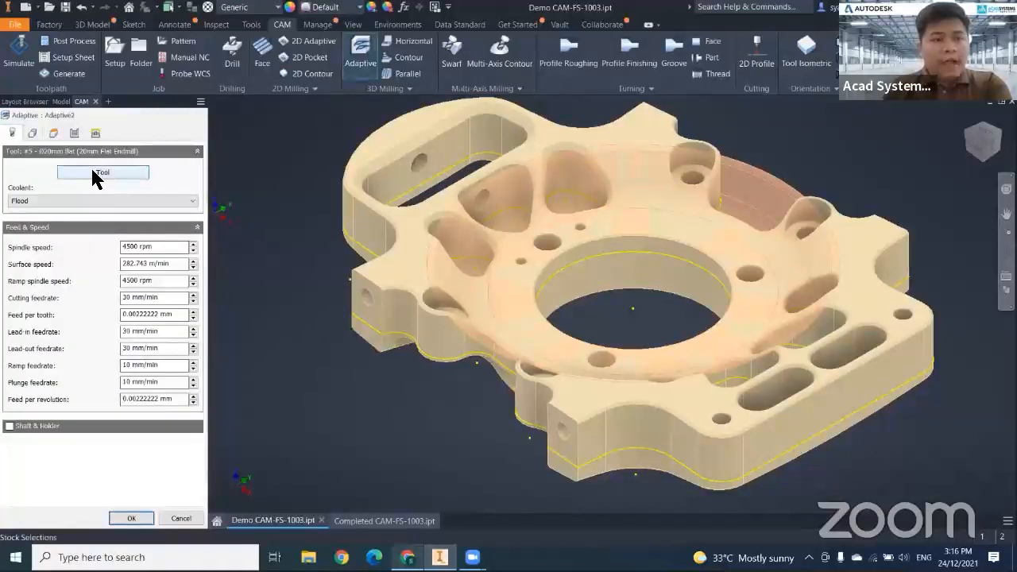
{"action": "left_click", "coordinate": [89, 169]}
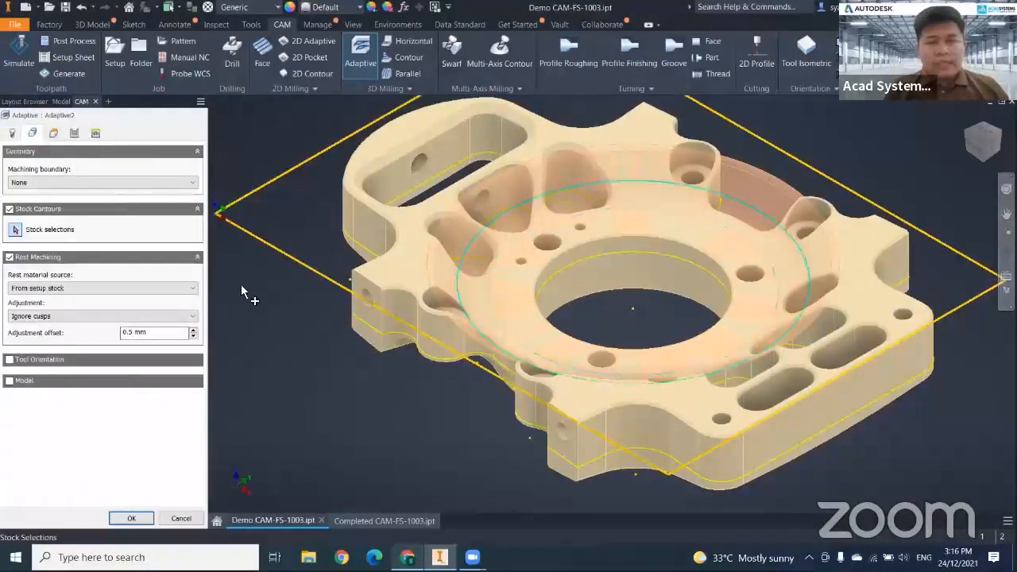
{"action": "left_click", "coordinate": [10, 381]}
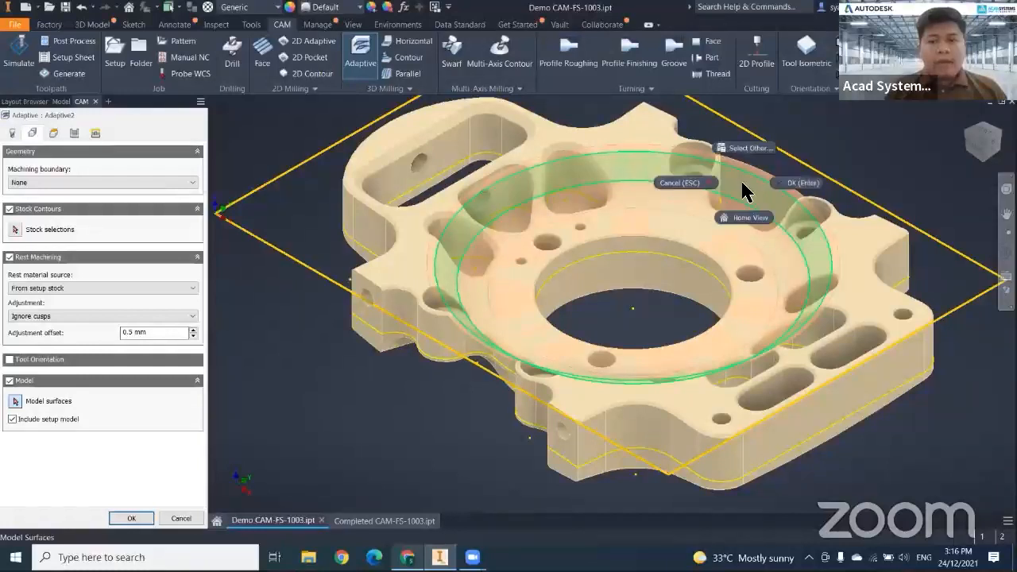
{"action": "left_click", "coordinate": [745, 153]}
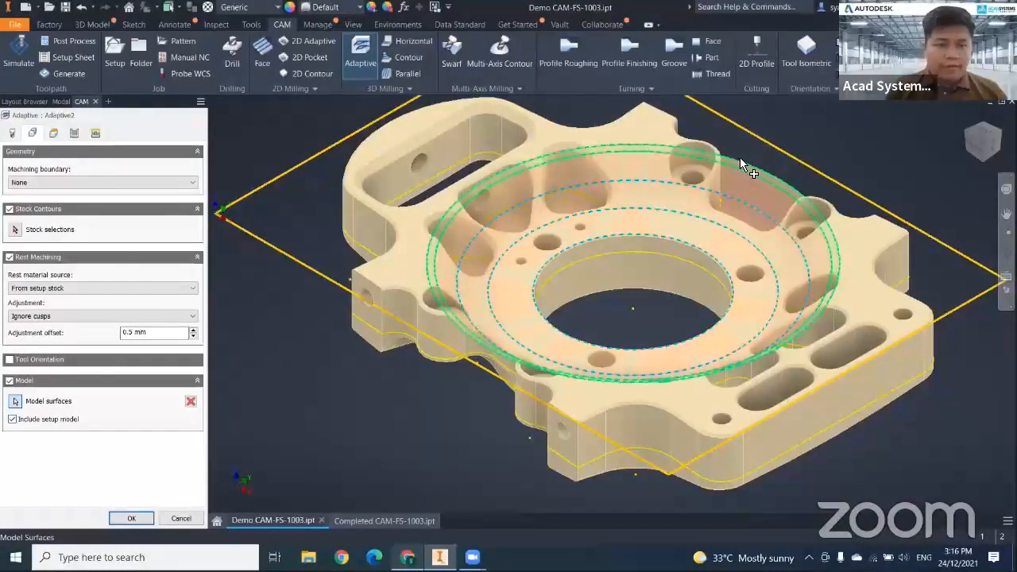
Define the 3D Adaptive's machining boundary by selection, using the circular recess's outer edge and the central bore edge.
{"action": "left_click", "coordinate": [50, 182]}
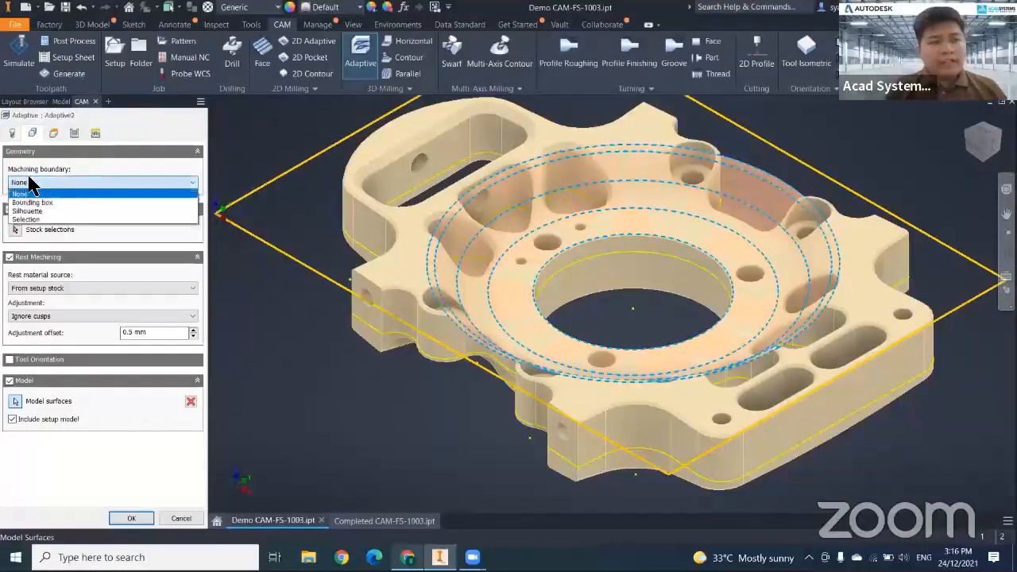
{"action": "left_click", "coordinate": [25, 220]}
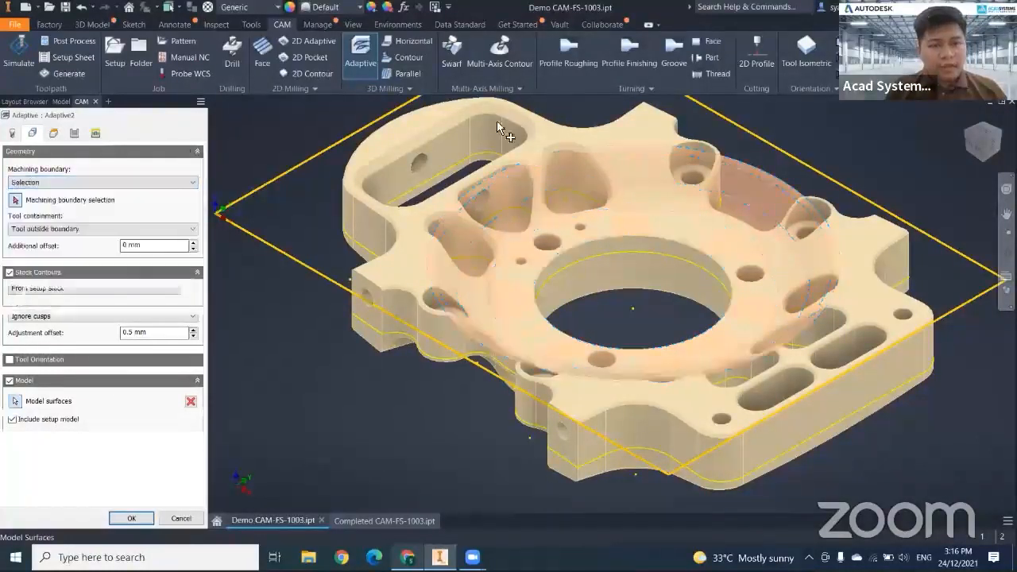
{"action": "left_click", "coordinate": [780, 178]}
{"action": "left_click", "coordinate": [676, 239]}
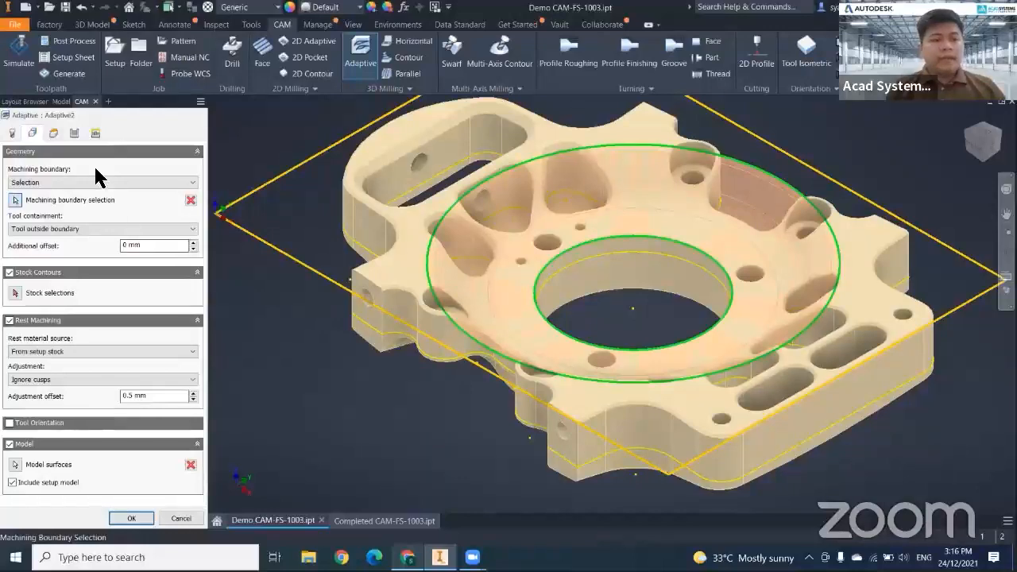
Set the 3D Adaptive's maximum roughing stepdown to 8 mm and fine stepdown to 3 mm, and generate the toolpath.
{"action": "left_click", "coordinate": [53, 134]}
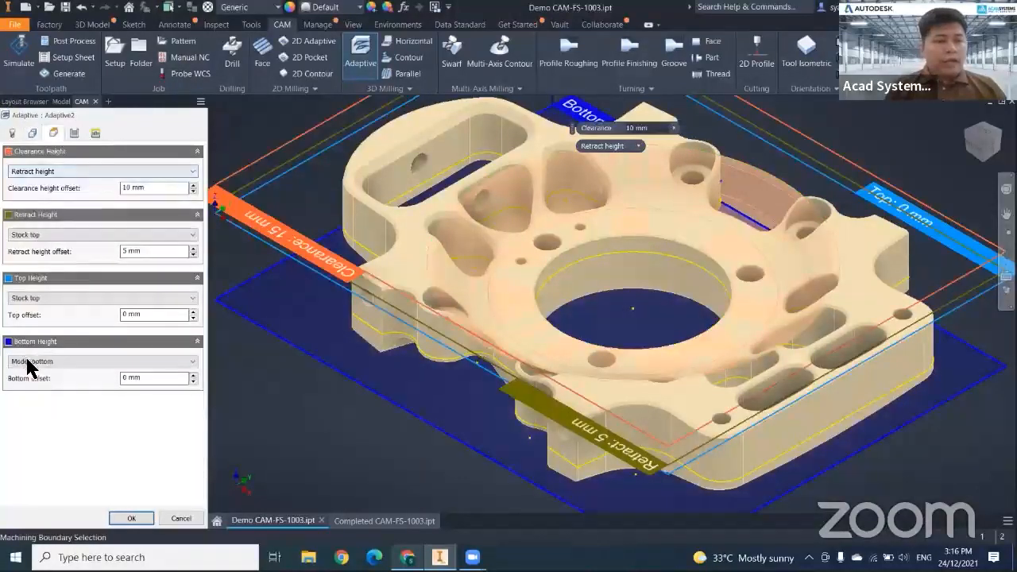
{"action": "left_click", "coordinate": [75, 133]}
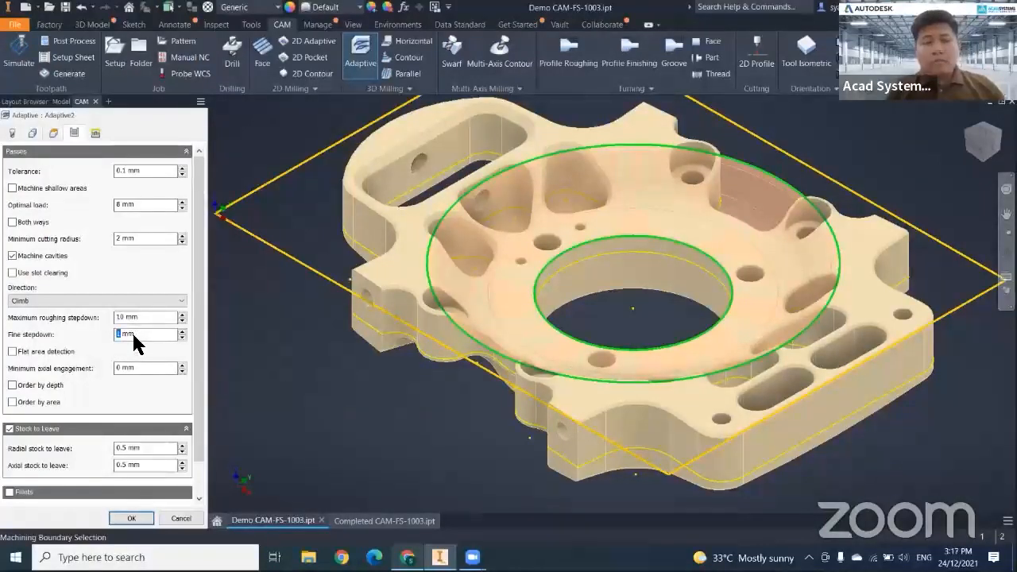
{"action": "mouse_move", "coordinate": [134, 344]}
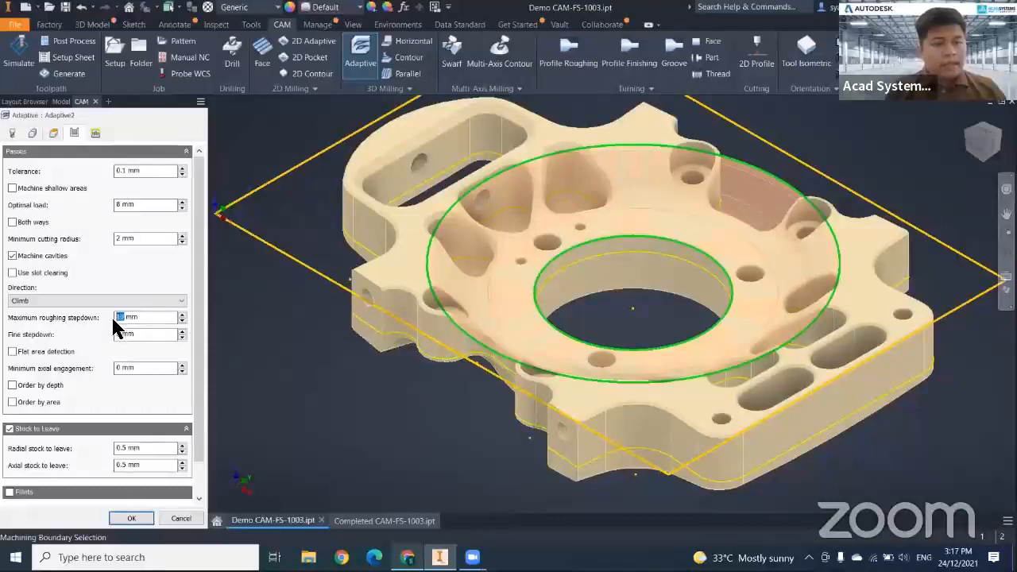
{"action": "mouse_move", "coordinate": [115, 325]}
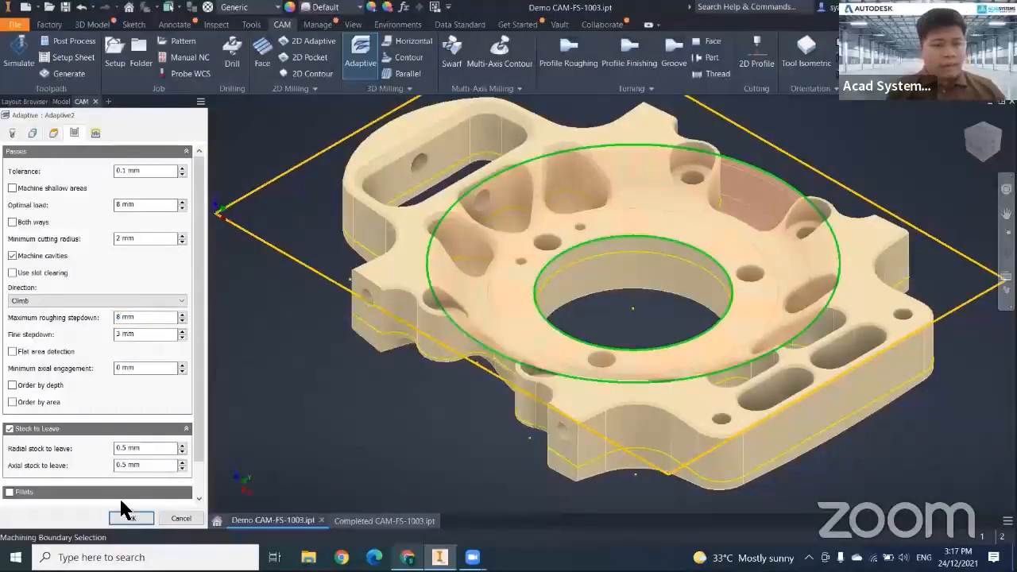
{"action": "left_click", "coordinate": [134, 518]}
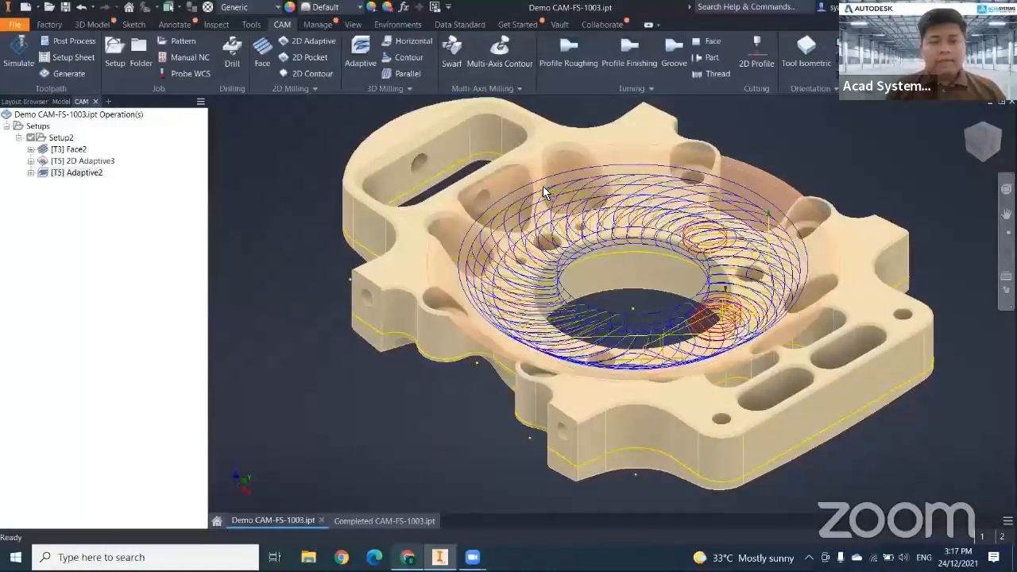
Start another 3D Adaptive operation and assign it tool #10, the 6 mm ball endmill.
{"action": "left_click", "coordinate": [110, 201]}
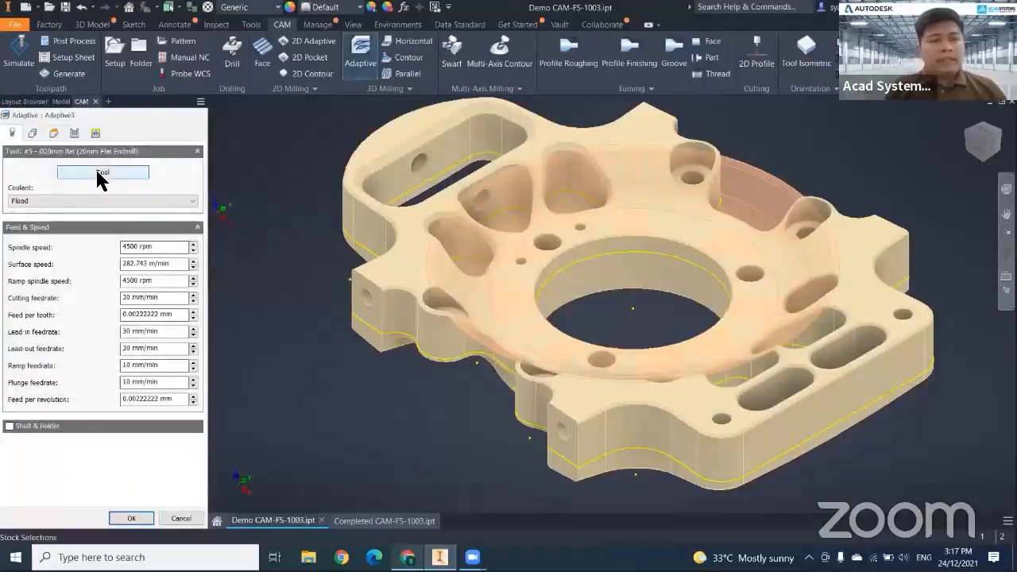
{"action": "left_click", "coordinate": [90, 171]}
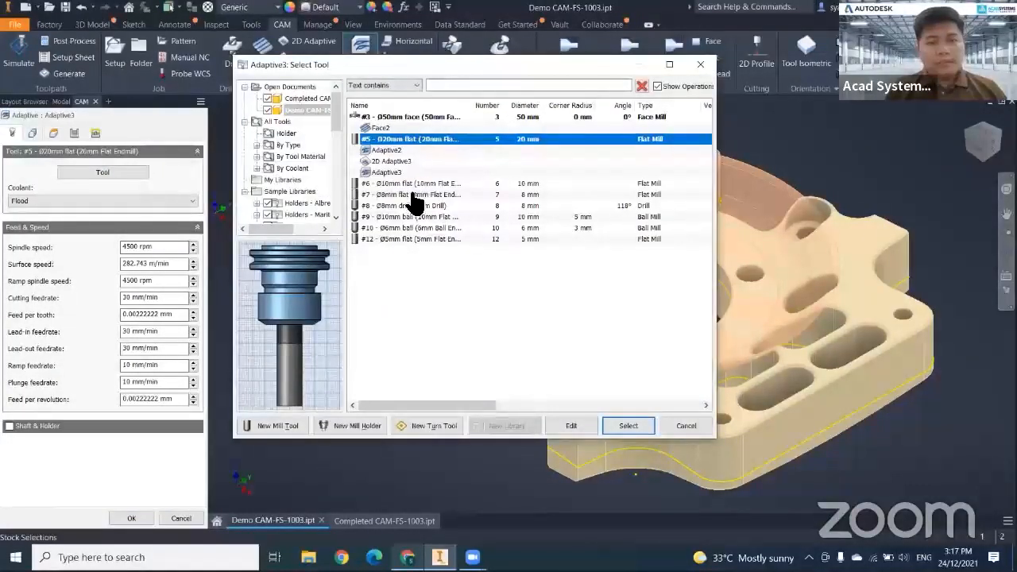
{"action": "double_click", "coordinate": [469, 104]}
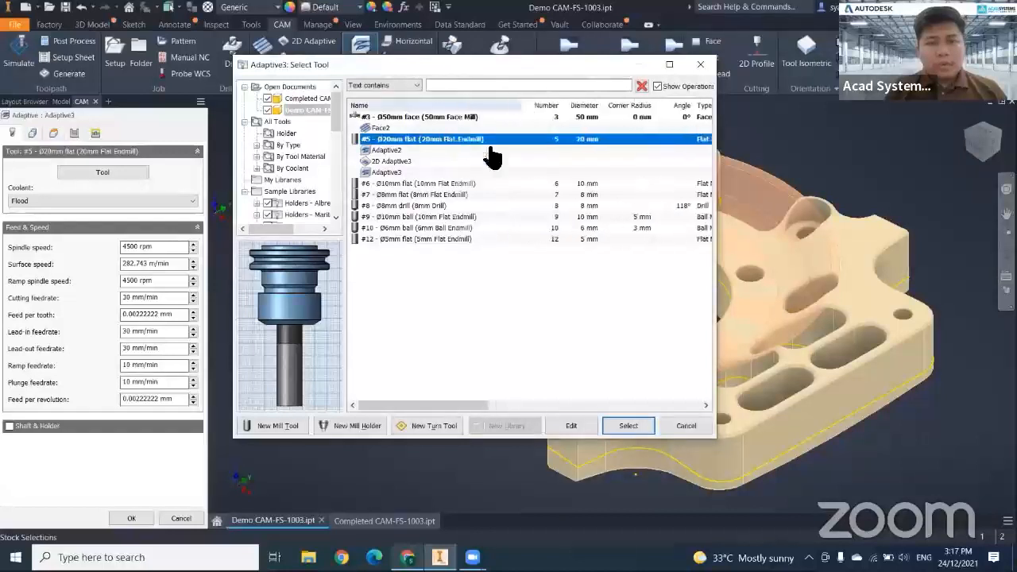
{"action": "left_click", "coordinate": [451, 229]}
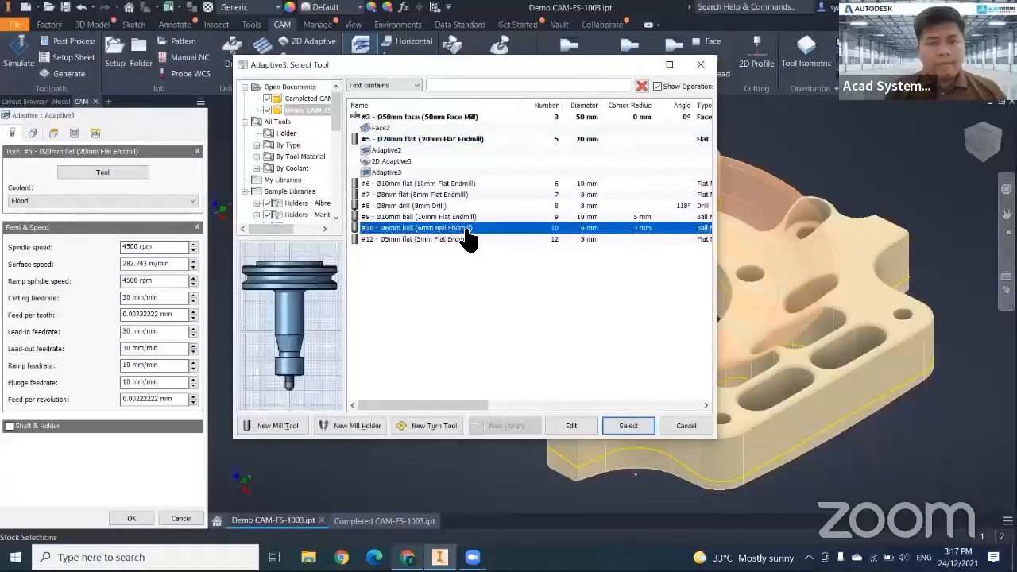
{"action": "left_click_drag", "start_coordinate": [513, 70], "coordinate": [517, 50]}
{"action": "left_click", "coordinate": [631, 400]}
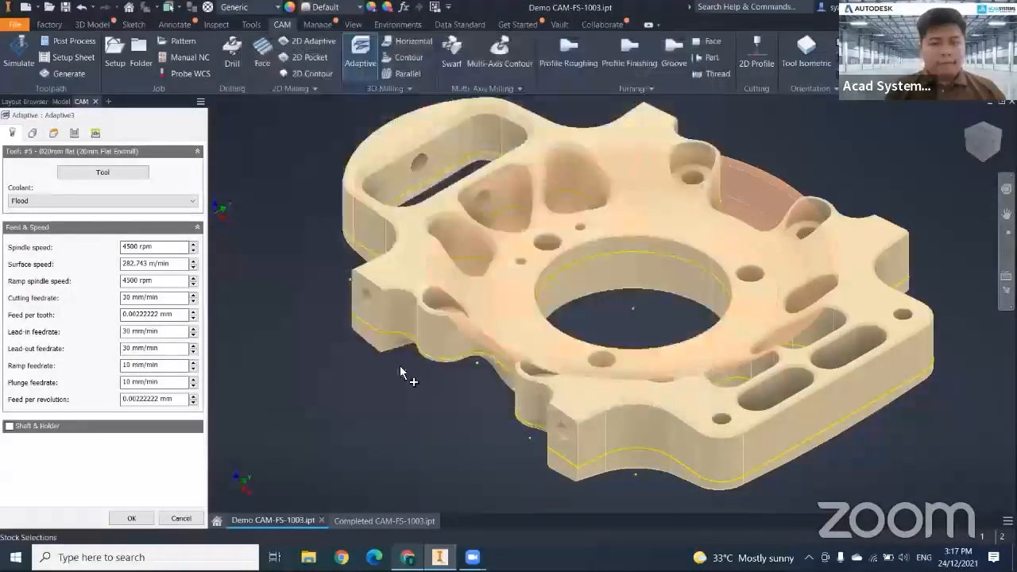
Enable model surfaces for the 3D Adaptive and select the revolved surface Srf1 that covers the circular recess.
{"action": "left_click", "coordinate": [31, 134]}
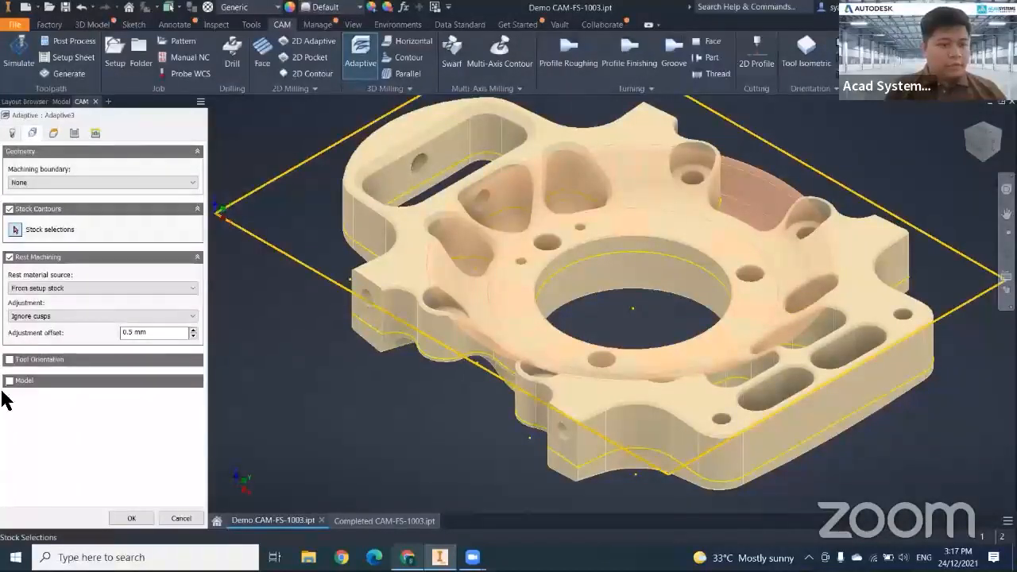
{"action": "left_click", "coordinate": [8, 382]}
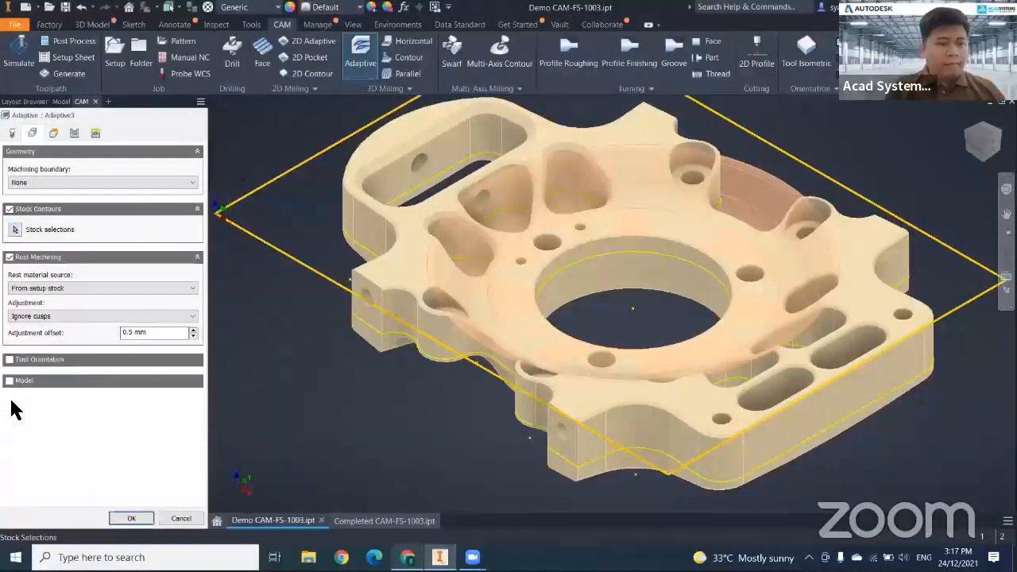
{"action": "left_click", "coordinate": [554, 256]}
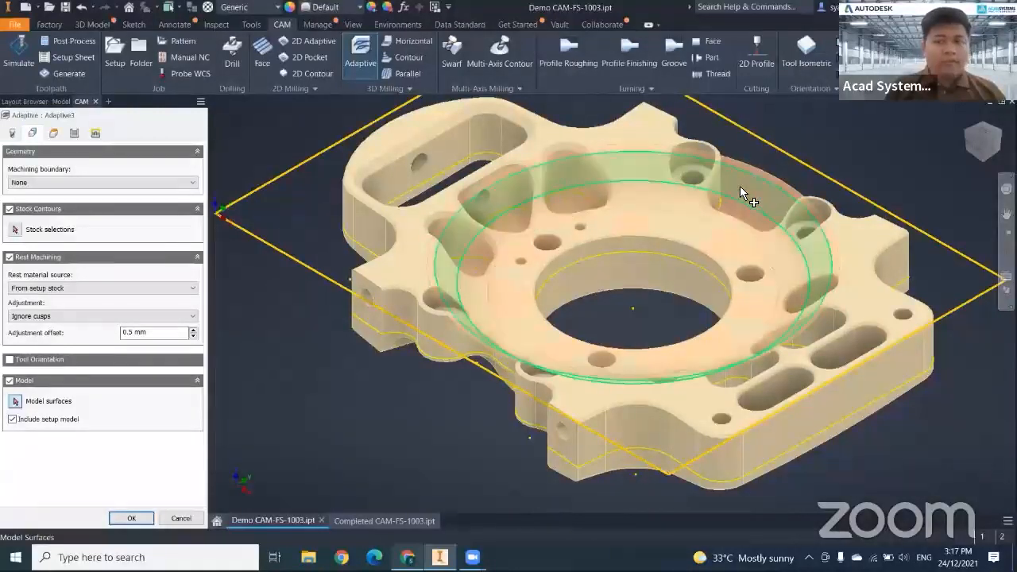
{"action": "left_click", "coordinate": [740, 193]}
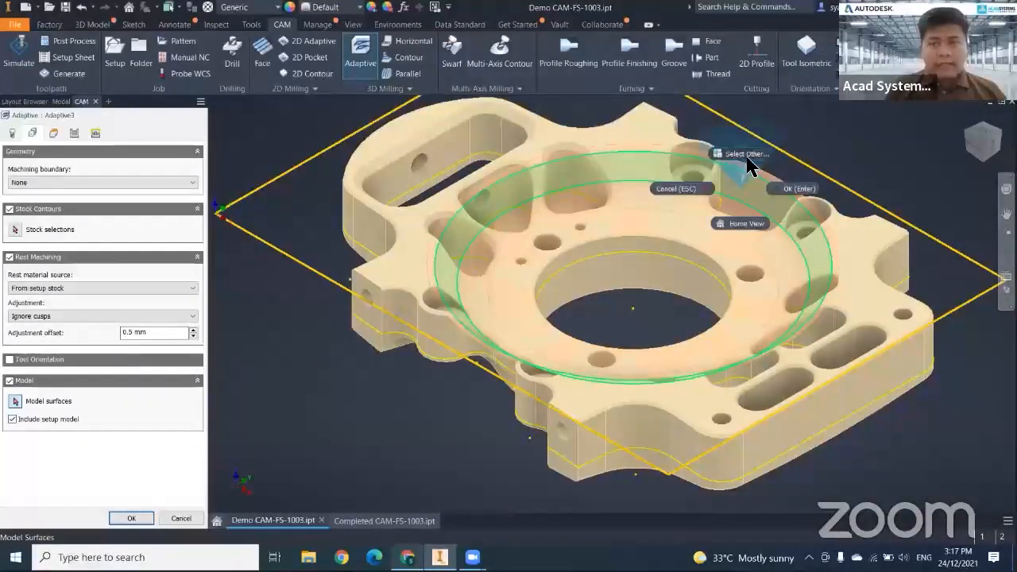
{"action": "left_click", "coordinate": [766, 158]}
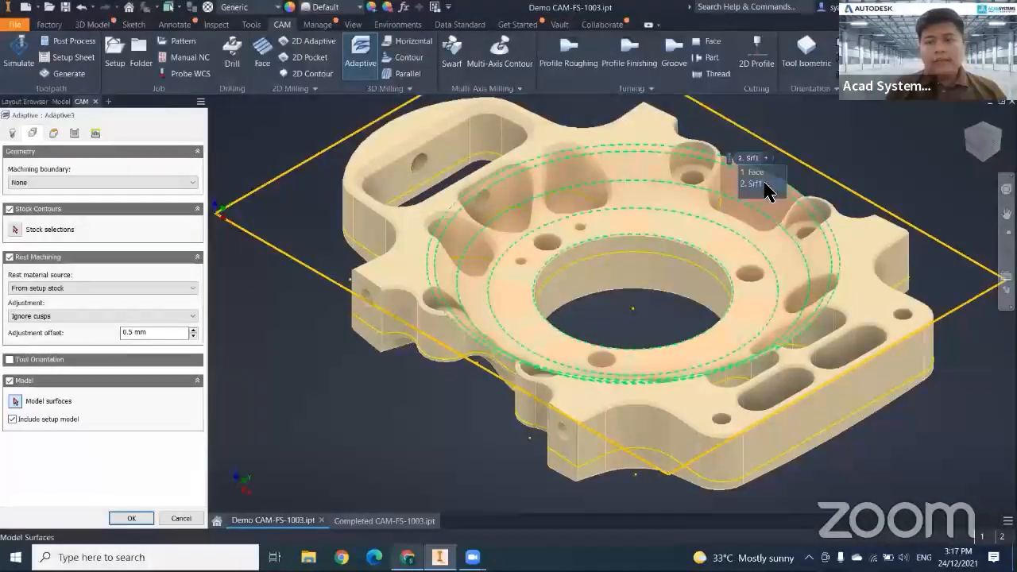
Set the 3D Adaptive's machining boundary to Selection, using the circular recess's outer edge and the central bore edge.
{"action": "left_click", "coordinate": [115, 182]}
{"action": "left_click", "coordinate": [32, 219]}
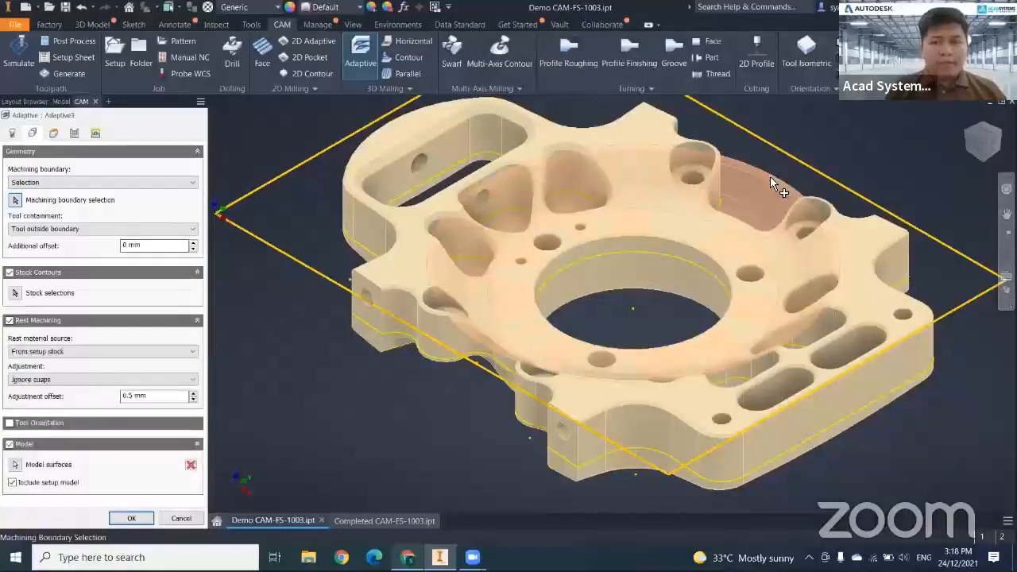
{"action": "left_click", "coordinate": [708, 240]}
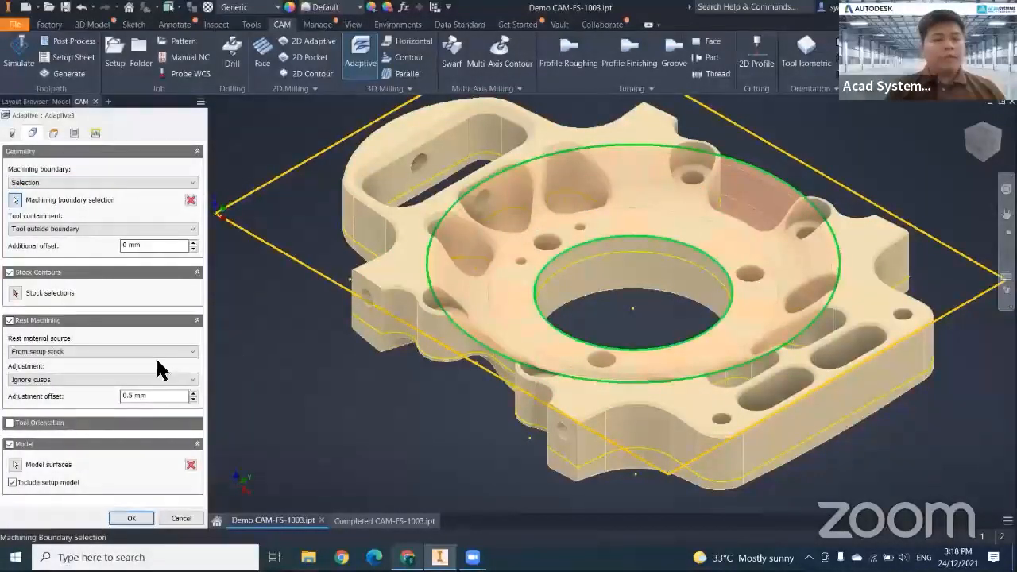
Disable stock to leave, set the fine stepdown to 1 mm and maximum roughing stepdown to 3 mm, and generate the 3D Adaptive.
{"action": "left_click", "coordinate": [74, 133]}
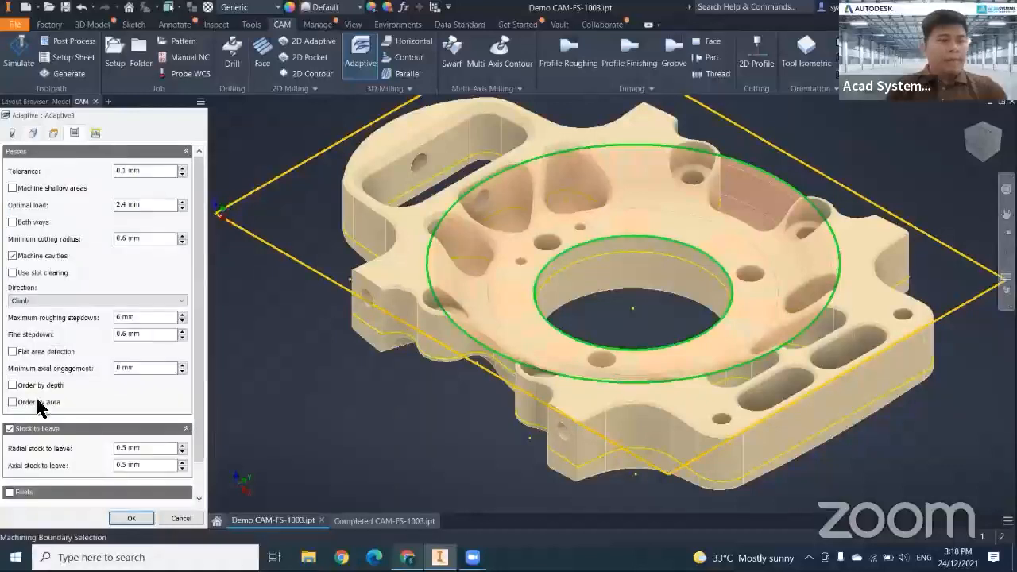
{"action": "left_click", "coordinate": [9, 433]}
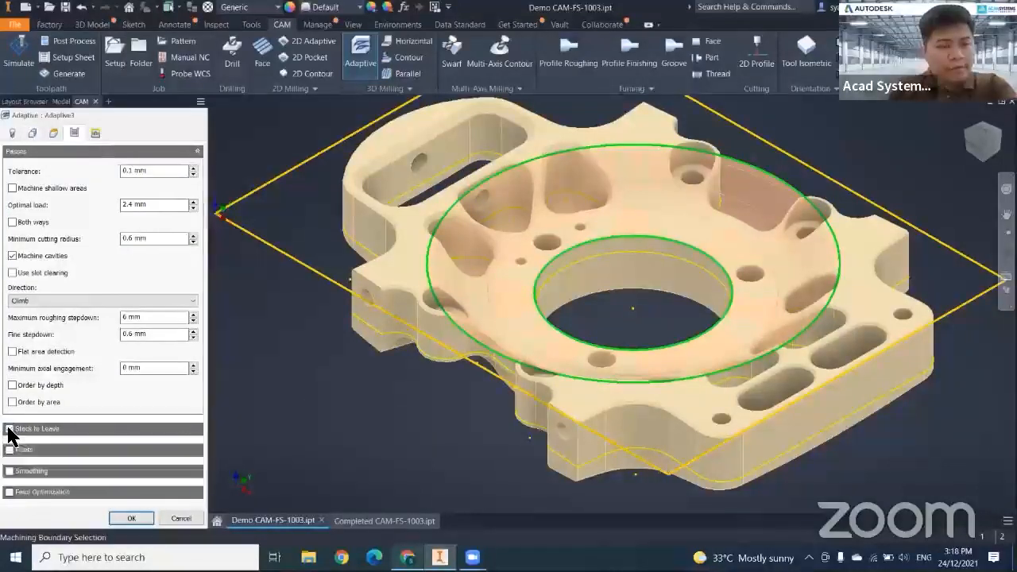
{"action": "double_click", "coordinate": [125, 334]}
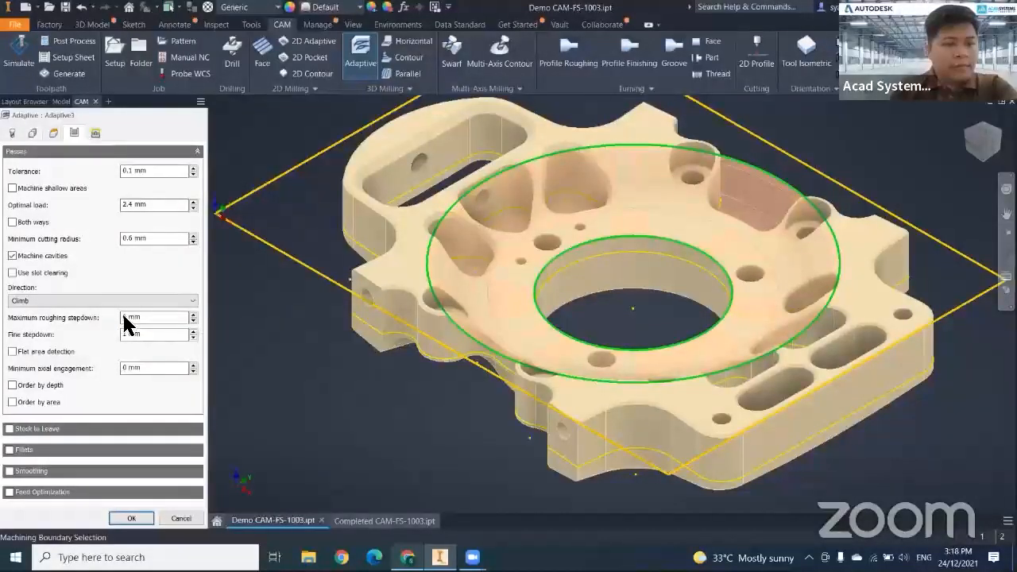
{"action": "double_click", "coordinate": [125, 318]}
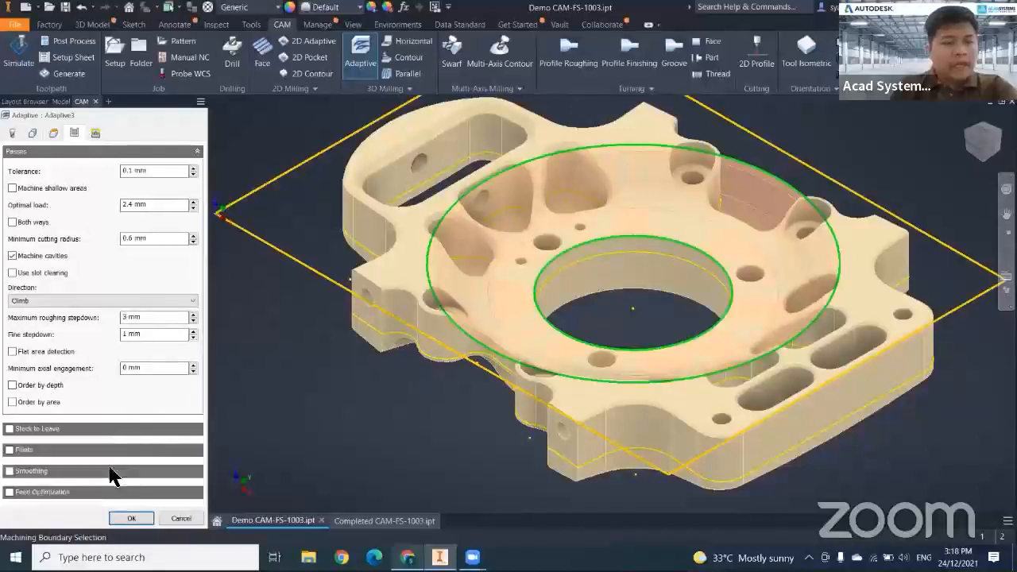
{"action": "left_click", "coordinate": [132, 518]}
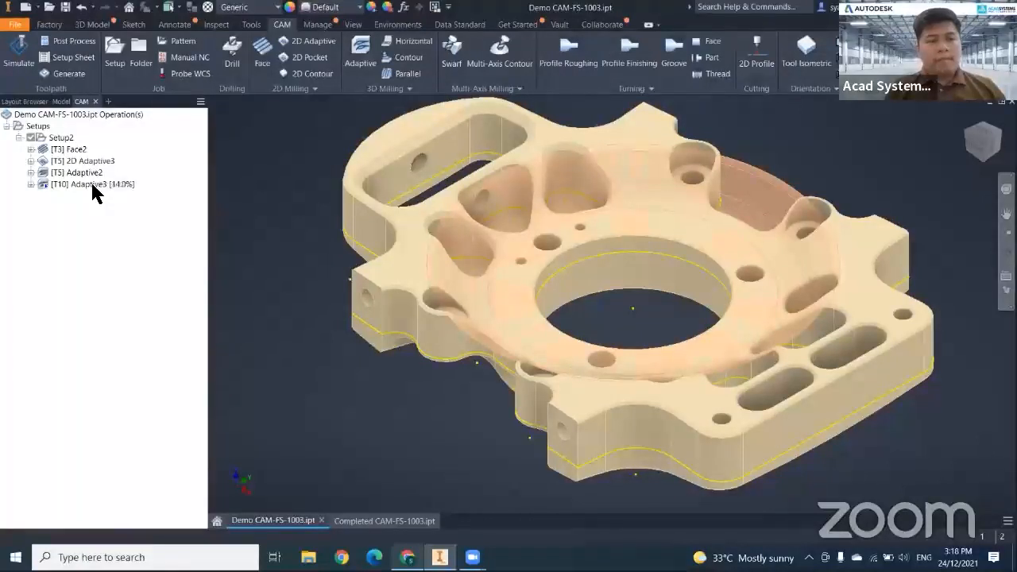
Compare the toolpaths of the 20 mm flat endmill and 6 mm ball endmill 3D Adaptive operations in the recess.
{"action": "left_click", "coordinate": [92, 184]}
{"action": "left_click", "coordinate": [92, 173]}
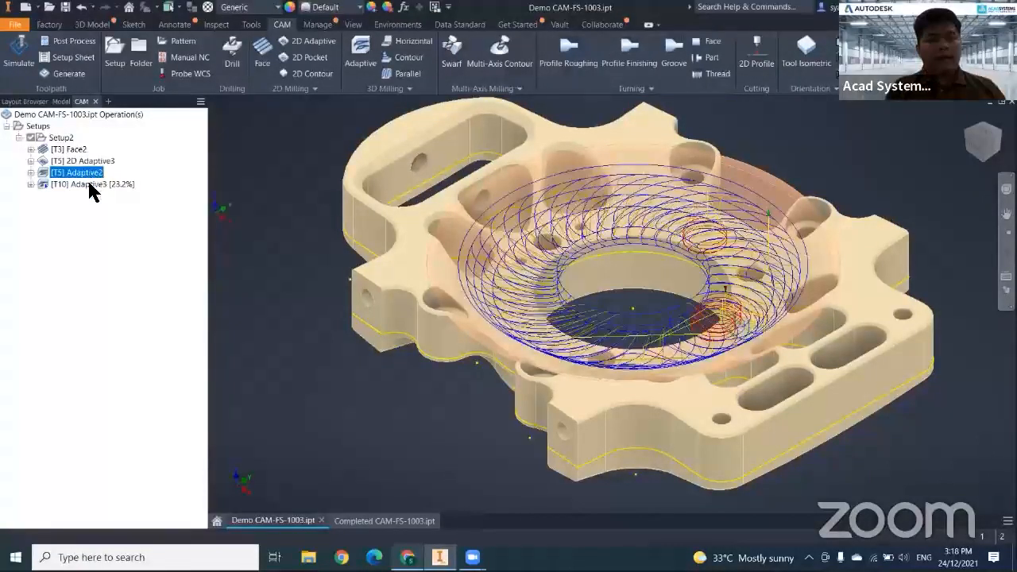
{"action": "left_click", "coordinate": [89, 184]}
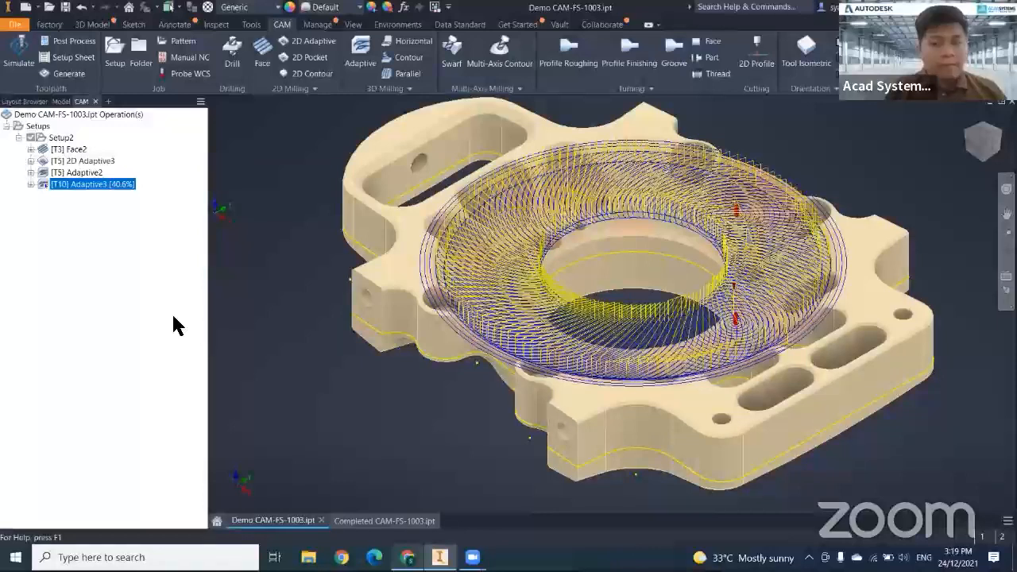
{"action": "left_click", "coordinate": [100, 194]}
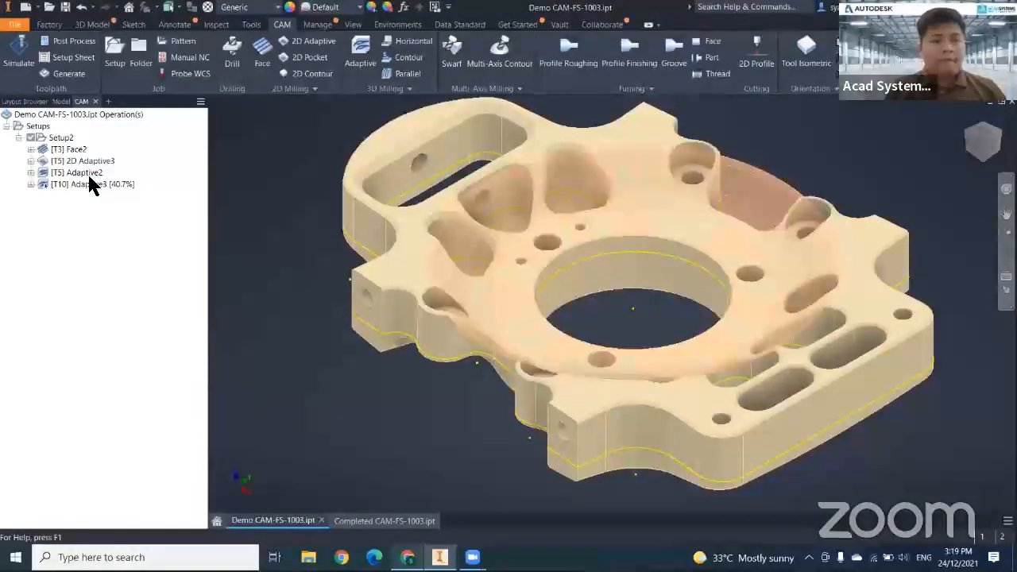
{"action": "middle_click_drag", "start_coordinate": [303, 286], "coordinate": [275, 286]}
{"action": "middle_click_drag", "start_coordinate": [408, 353], "coordinate": [388, 376]}
{"action": "middle_click_drag", "start_coordinate": [320, 247], "coordinate": [288, 286]}
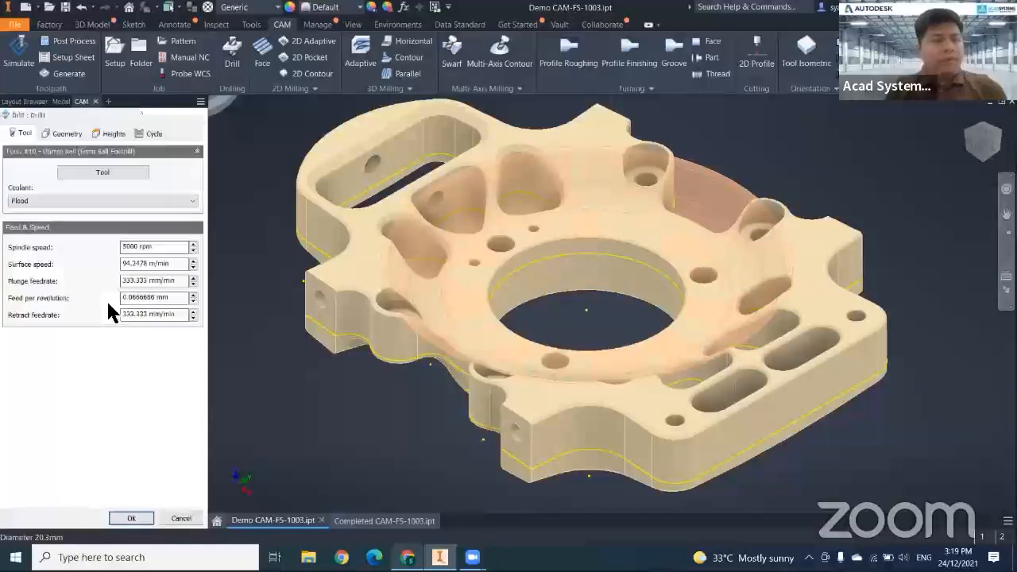
{"action": "left_click", "coordinate": [181, 518]}
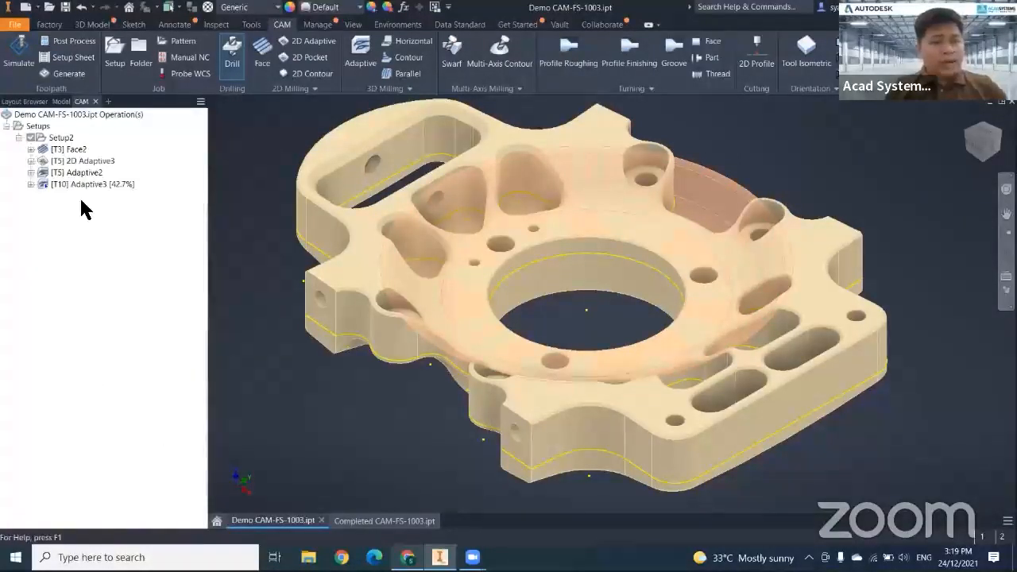
Hide the revolved surface over the circular recess and return to the CAM operations list.
{"action": "left_click", "coordinate": [61, 101]}
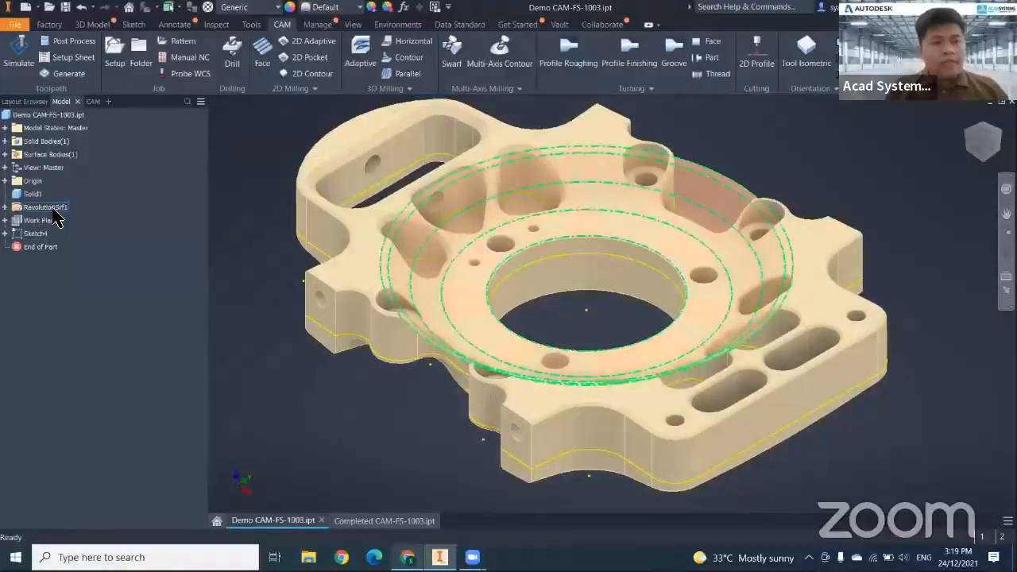
{"action": "right_click", "coordinate": [54, 215]}
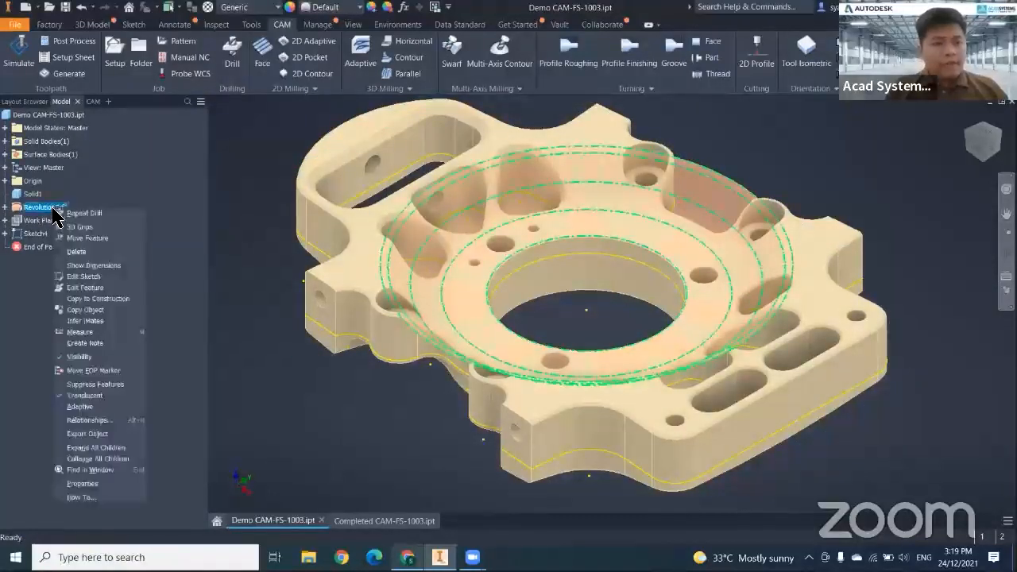
{"action": "left_click", "coordinate": [80, 357]}
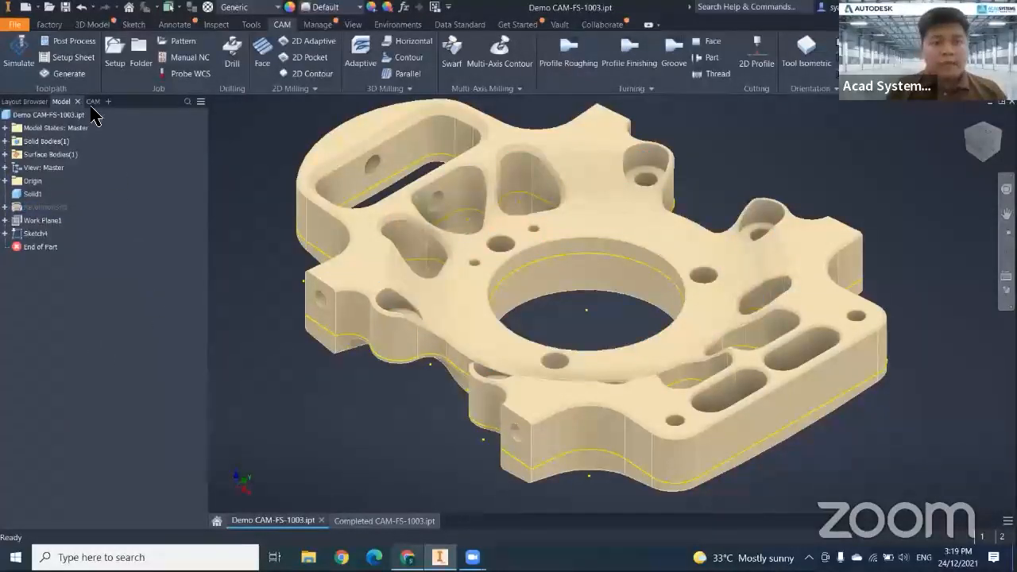
{"action": "left_click", "coordinate": [92, 102]}
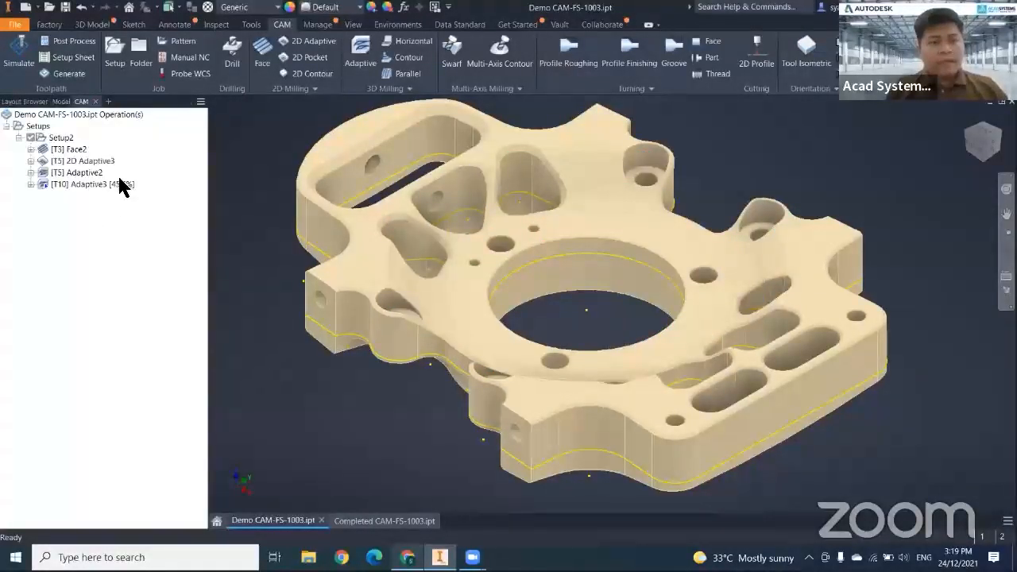
Start a Drill operation and assign it tool #8, the 8 mm drill.
{"action": "middle_click_drag", "start_coordinate": [335, 373], "coordinate": [327, 363]}
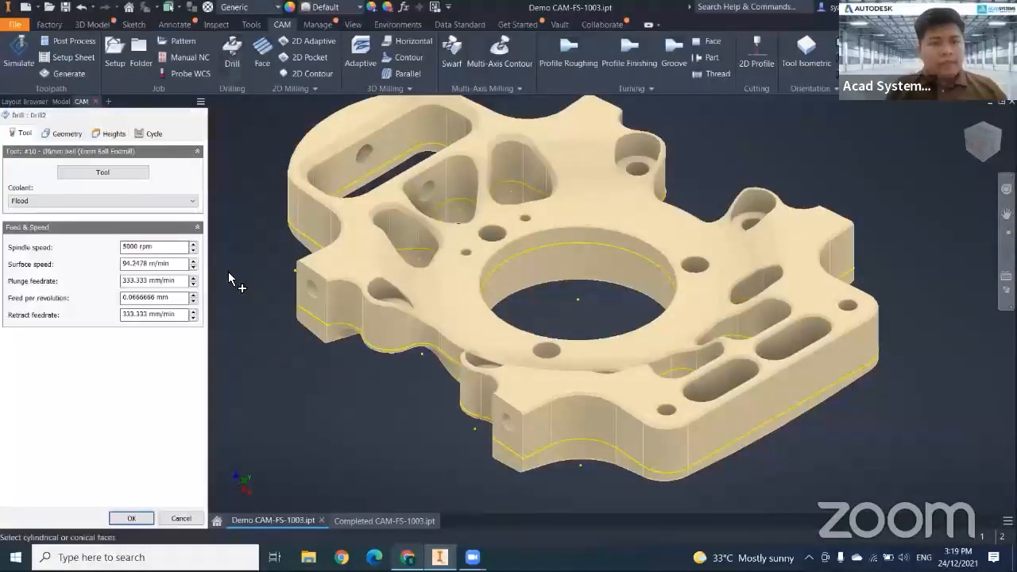
{"action": "left_click", "coordinate": [116, 173]}
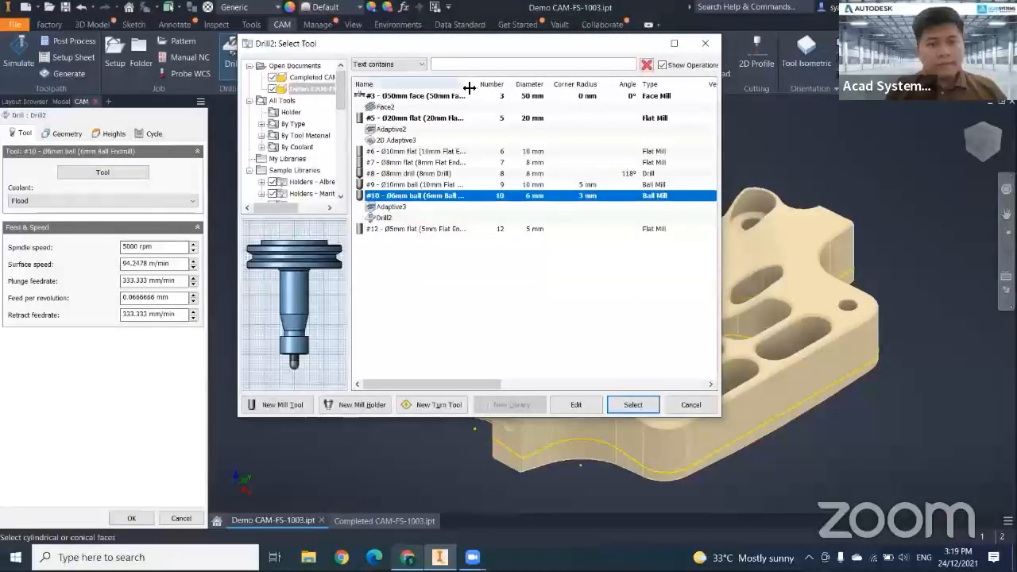
{"action": "left_click_drag", "start_coordinate": [470, 87], "coordinate": [581, 86]}
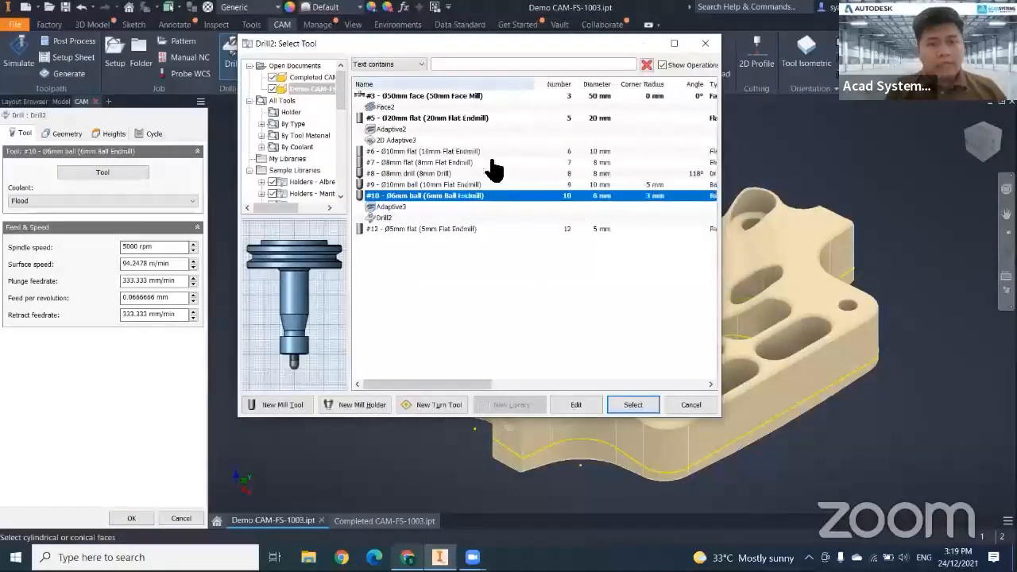
{"action": "left_click", "coordinate": [436, 174]}
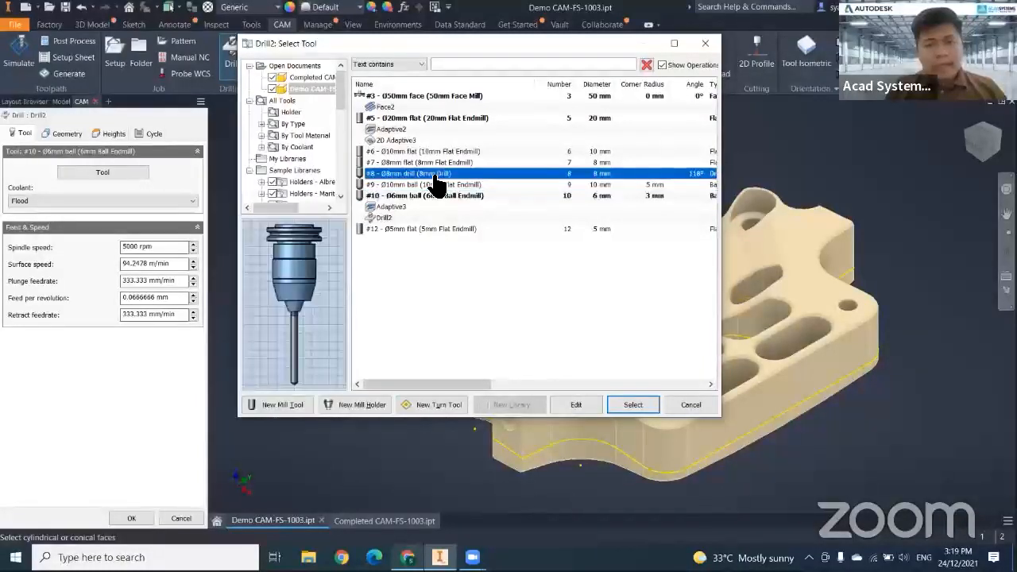
{"action": "left_click", "coordinate": [632, 406]}
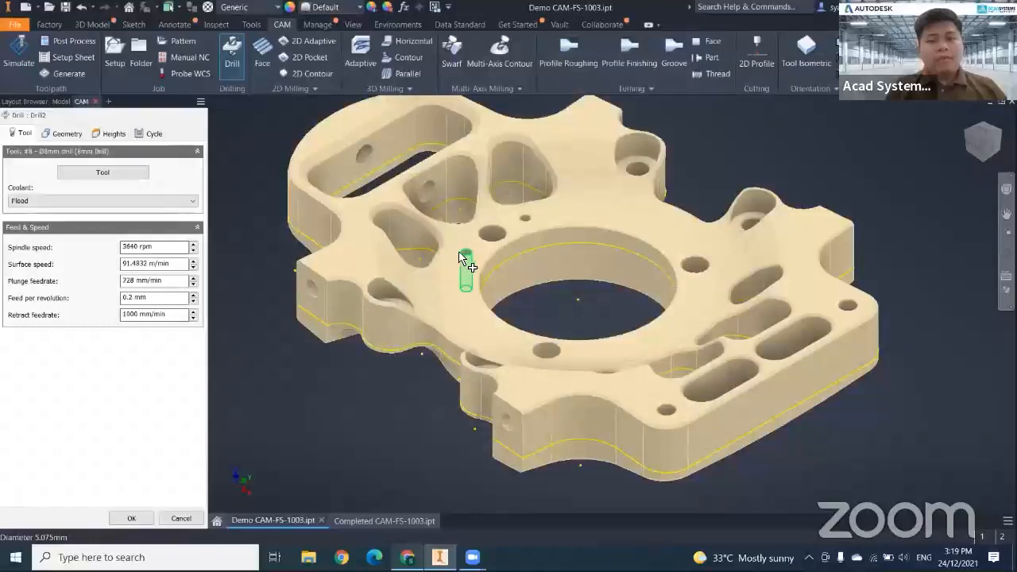
Select the small hole beside the central bore as the drill's hole face, and clear that selection again.
{"action": "scroll", "coordinate": [467, 253], "scroll_direction": "down", "scroll_amount": 3}
{"action": "scroll", "coordinate": [467, 253], "scroll_direction": "up", "scroll_amount": 8}
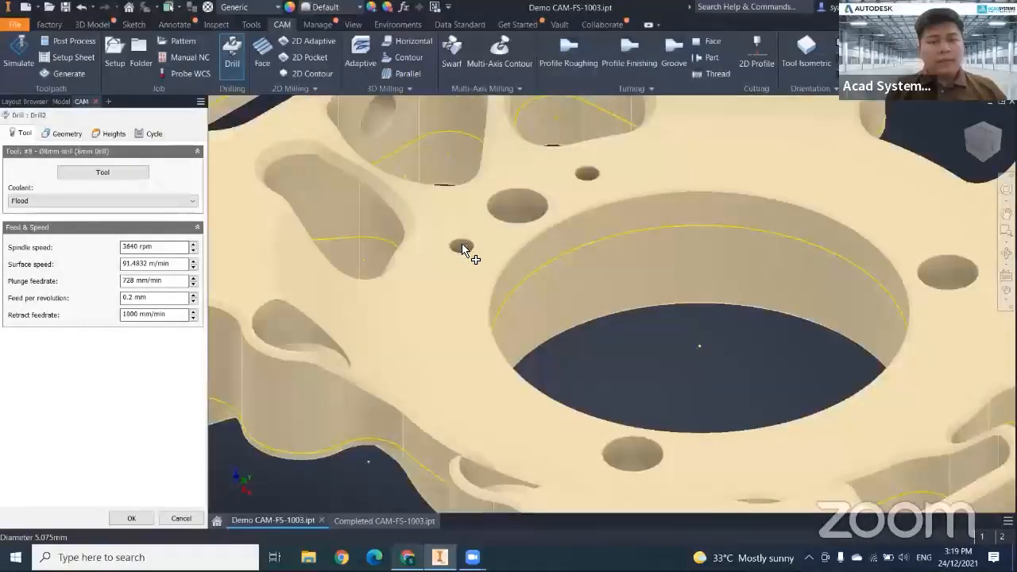
{"action": "left_click", "coordinate": [461, 241]}
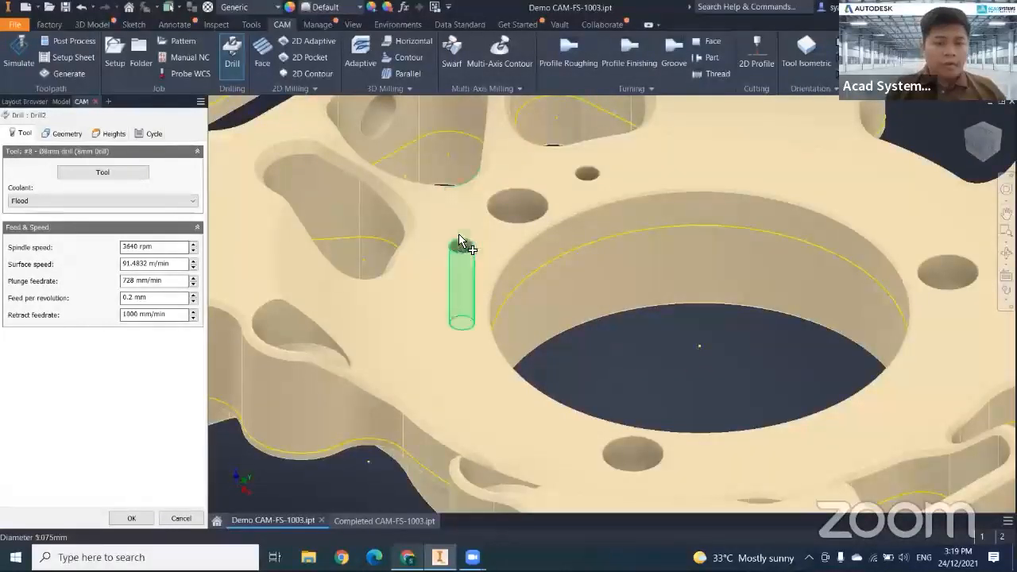
{"action": "left_click", "coordinate": [463, 250]}
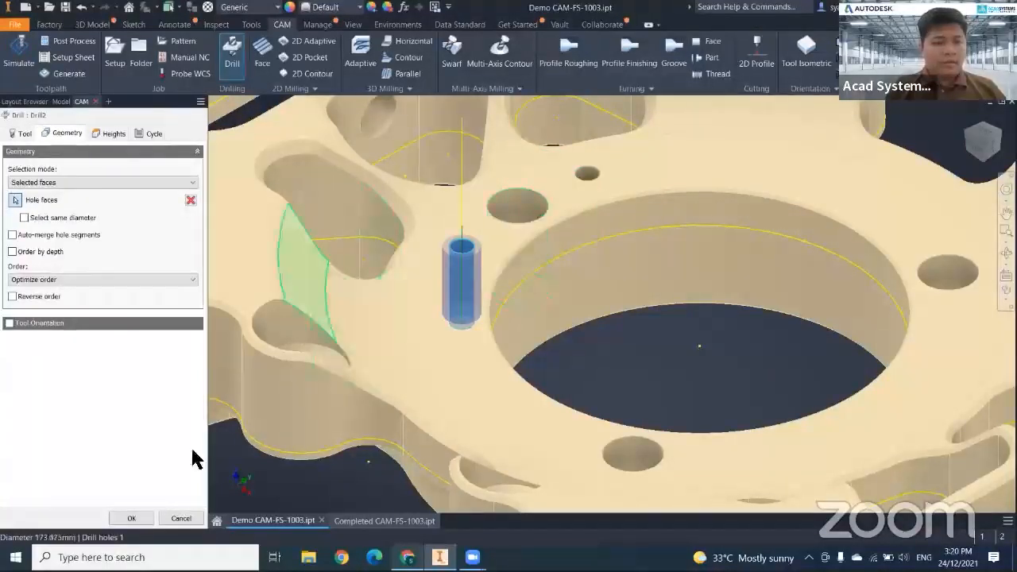
{"action": "left_click", "coordinate": [191, 201]}
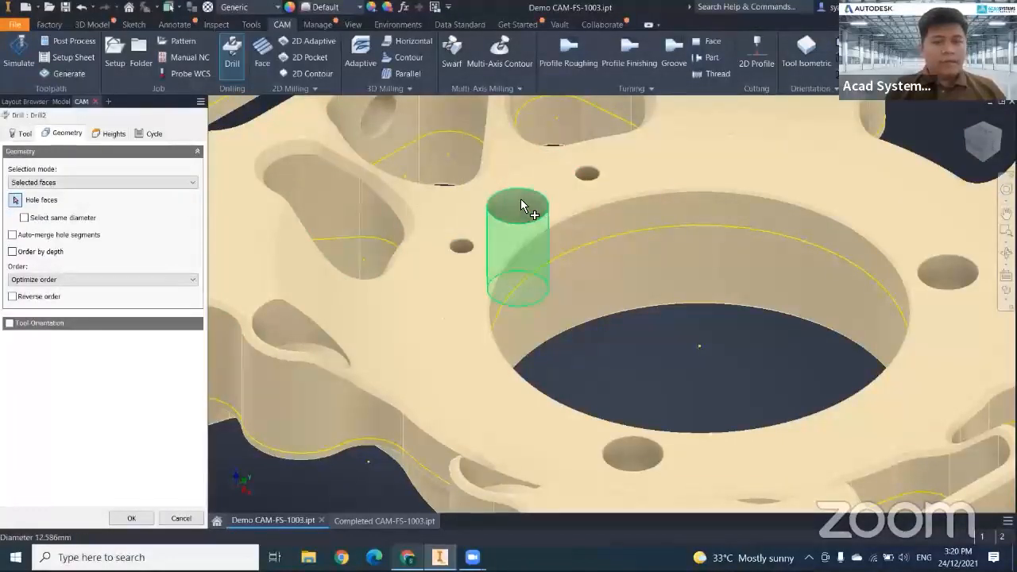
Select the three larger holes around the central bore as hole faces for the Drill operation.
{"action": "left_click", "coordinate": [520, 198]}
{"action": "middle_click_drag", "start_coordinate": [564, 322], "coordinate": [403, 283]}
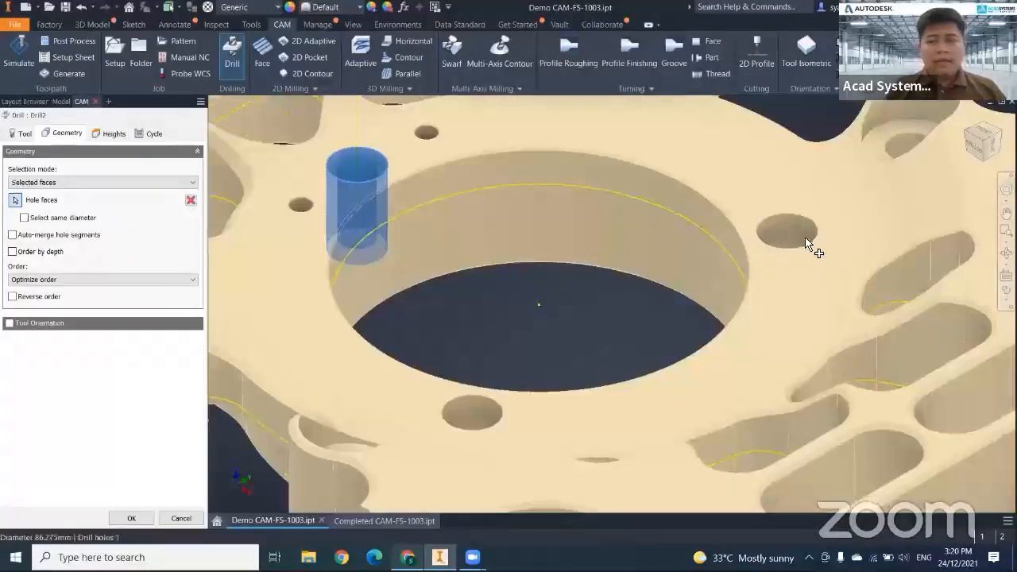
{"action": "left_click", "coordinate": [784, 257]}
{"action": "middle_click_drag", "start_coordinate": [521, 225], "coordinate": [527, 118]}
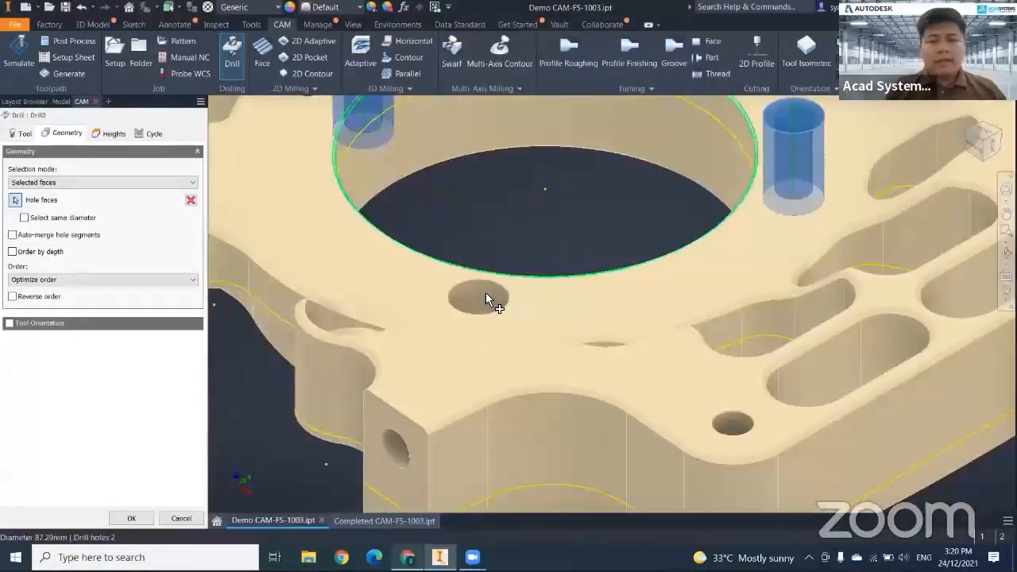
{"action": "left_click", "coordinate": [486, 292]}
Add the four counterbored holes in the outer lugs of the part to the drill's hole faces.
{"action": "scroll", "coordinate": [638, 272], "scroll_direction": "up", "scroll_amount": 1}
{"action": "scroll", "coordinate": [717, 290], "scroll_direction": "down", "scroll_amount": 3}
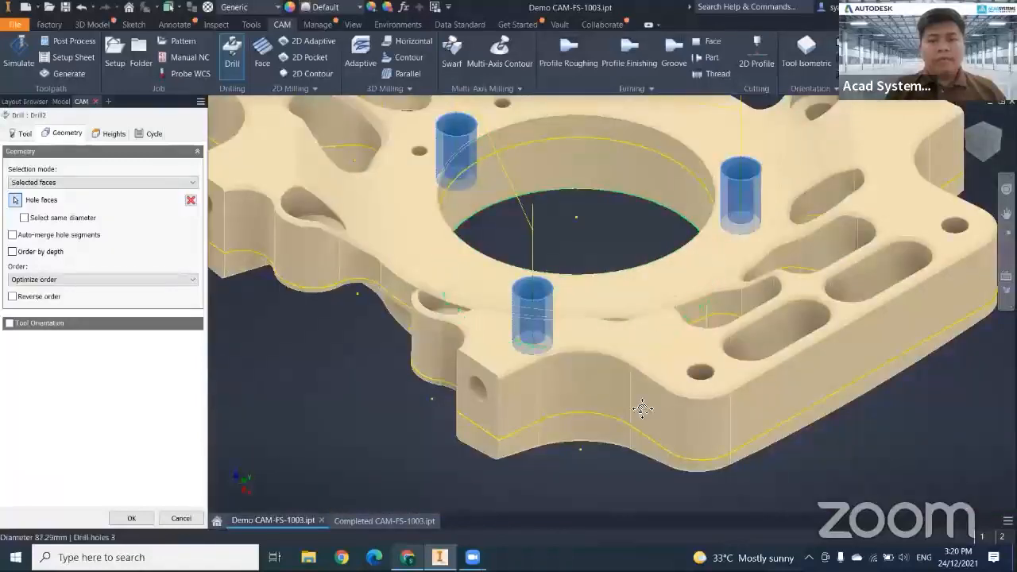
{"action": "middle_click_drag", "start_coordinate": [696, 327], "coordinate": [642, 408]}
{"action": "middle_click_drag", "start_coordinate": [583, 250], "coordinate": [536, 312]}
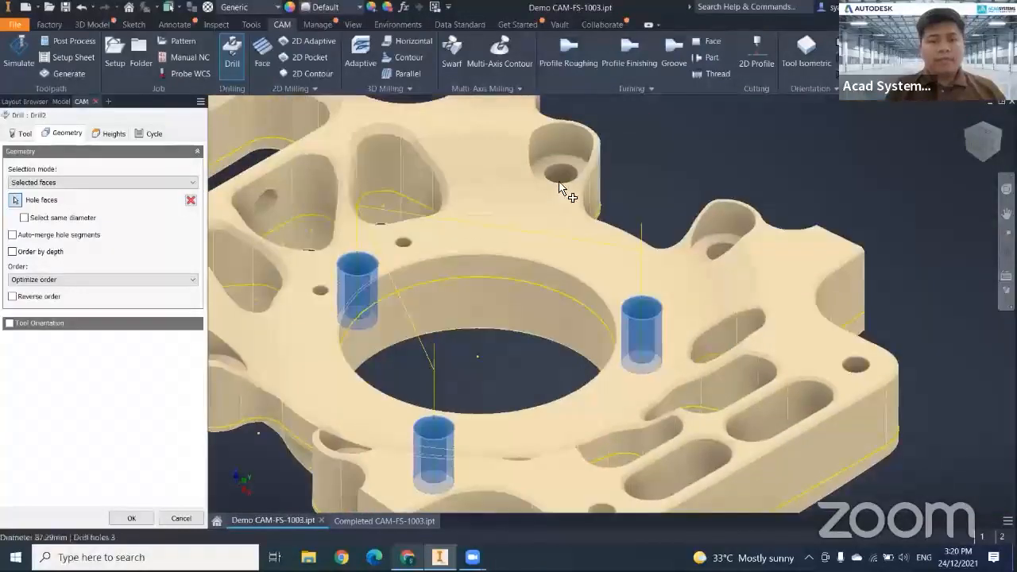
{"action": "left_click", "coordinate": [724, 262]}
{"action": "middle_click_drag", "start_coordinate": [566, 265], "coordinate": [677, 216]}
{"action": "middle_click_drag", "start_coordinate": [386, 327], "coordinate": [328, 283], "text": "shift"}
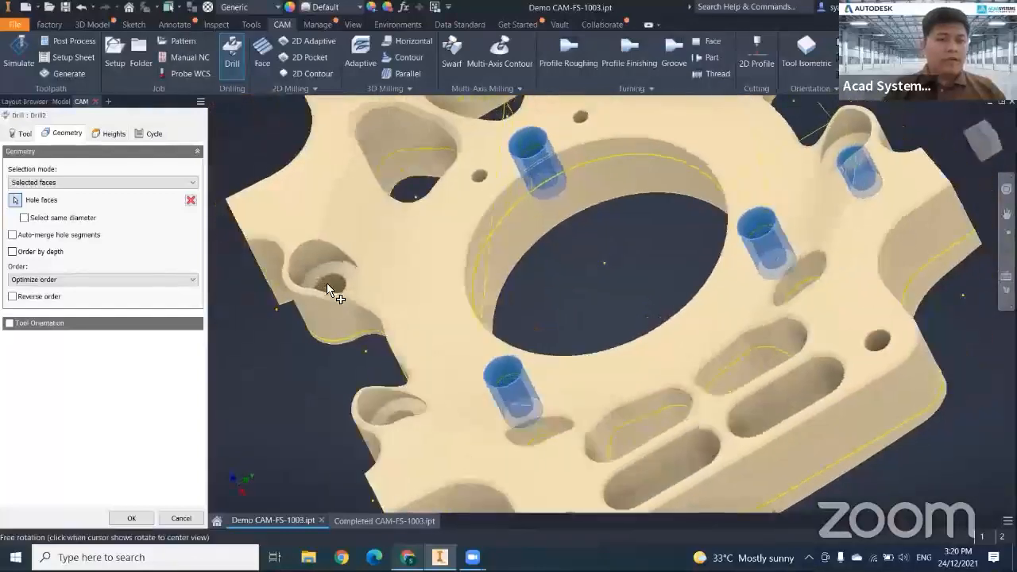
{"action": "left_click", "coordinate": [328, 281]}
{"action": "middle_click_drag", "start_coordinate": [543, 315], "coordinate": [495, 267], "text": "shift"}
{"action": "left_click", "coordinate": [502, 275]}
{"action": "left_click", "coordinate": [493, 266]}
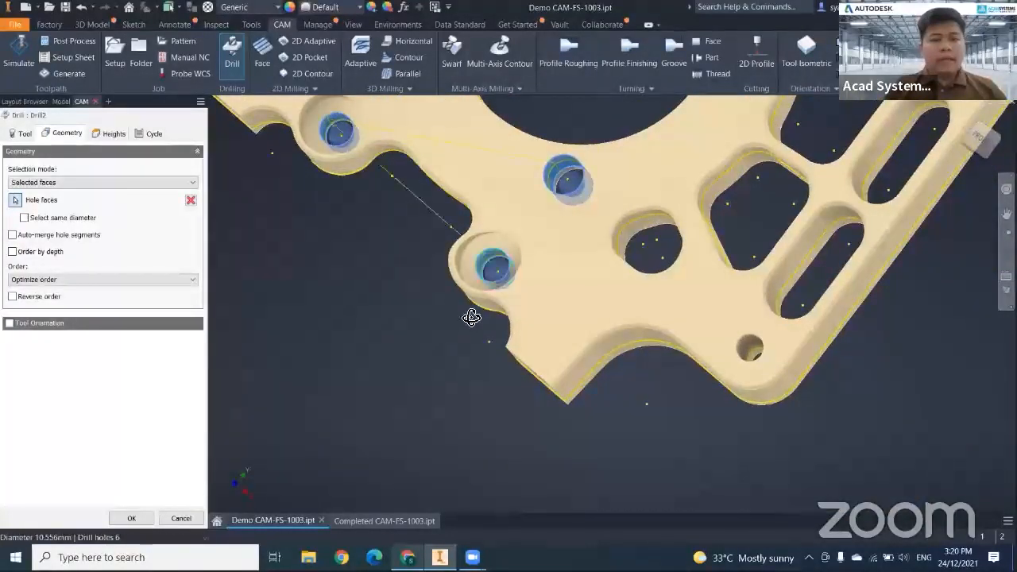
{"action": "middle_click_drag", "start_coordinate": [470, 317], "coordinate": [477, 306], "text": "shift"}
{"action": "scroll", "coordinate": [772, 257], "scroll_direction": "down", "scroll_amount": 10}
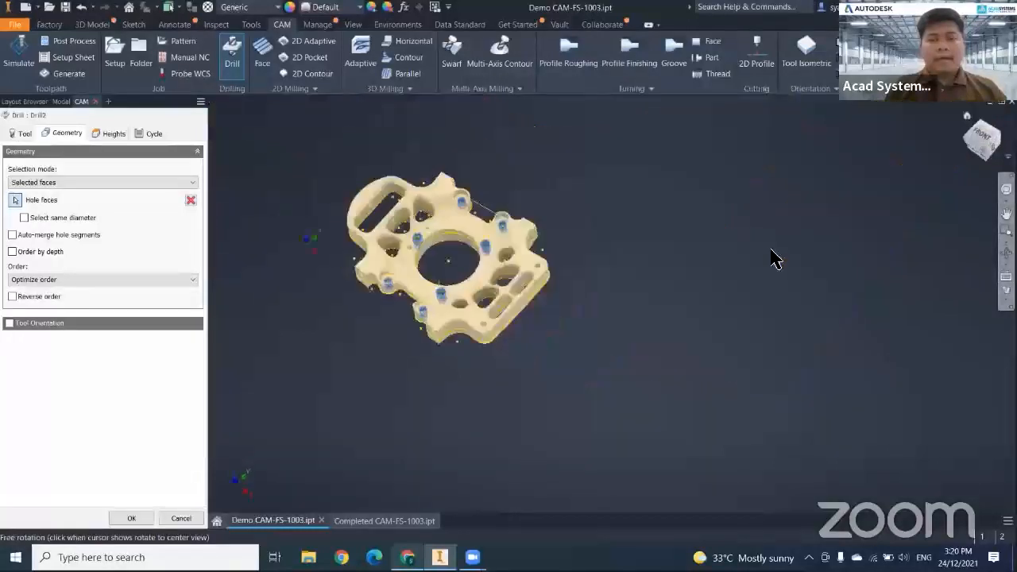
{"action": "scroll", "coordinate": [454, 281], "scroll_direction": "up", "scroll_amount": 10}
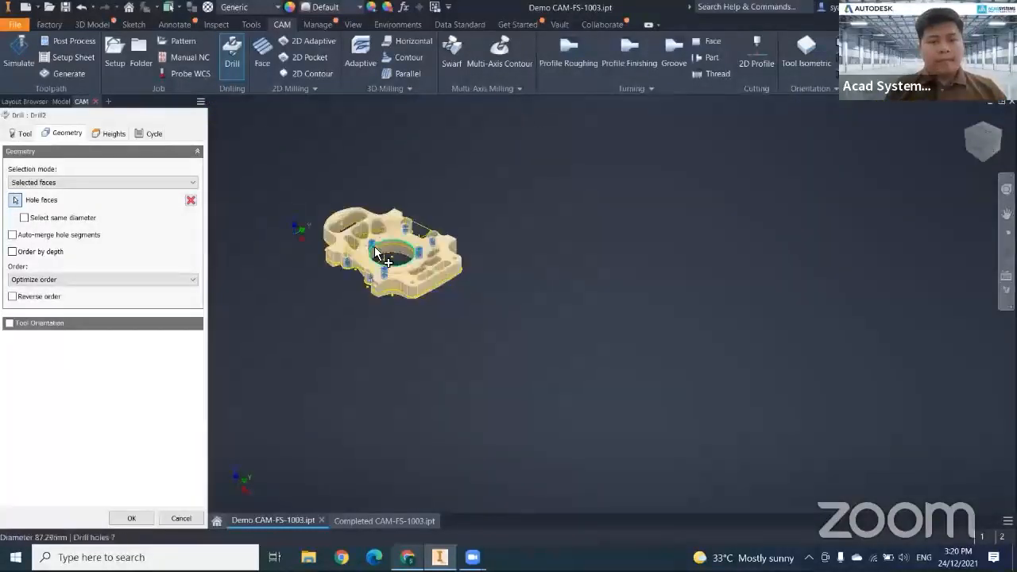
{"action": "middle_click_drag", "start_coordinate": [480, 282], "coordinate": [673, 243]}
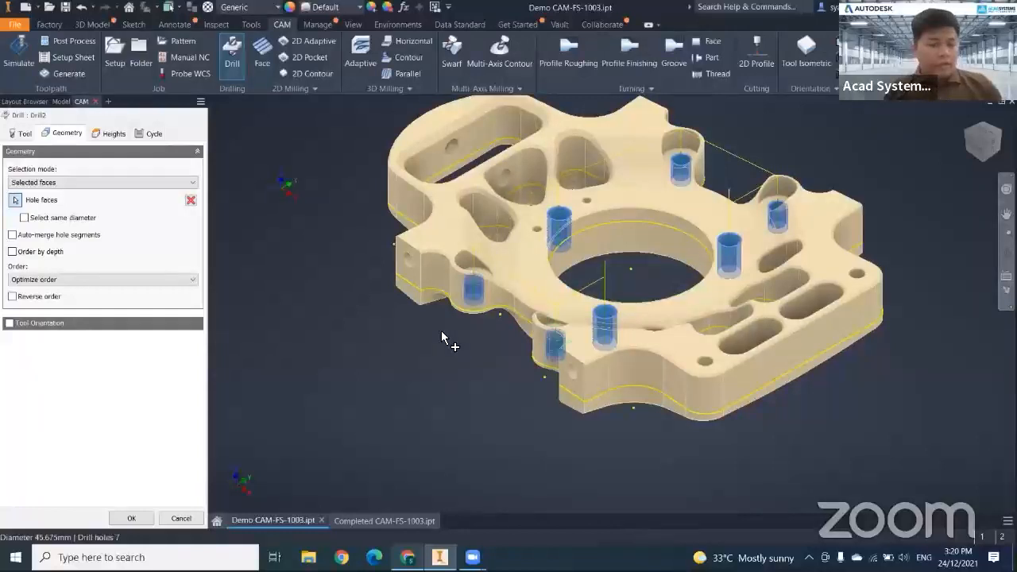
Check the drill's height settings, set its cycle type to Chip breaking - partial retract, and finish the operation.
{"action": "left_click", "coordinate": [112, 134]}
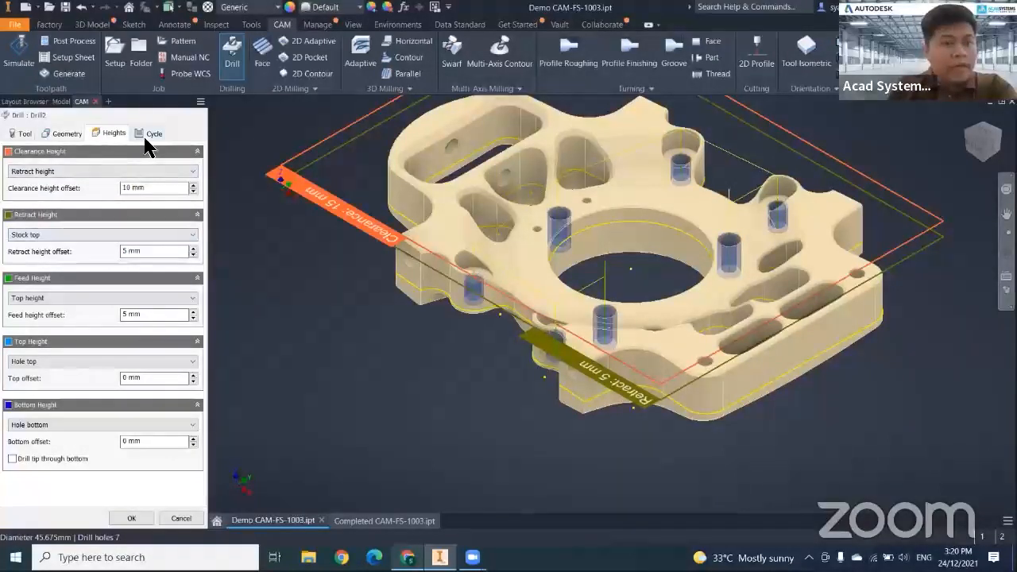
{"action": "left_click", "coordinate": [149, 135]}
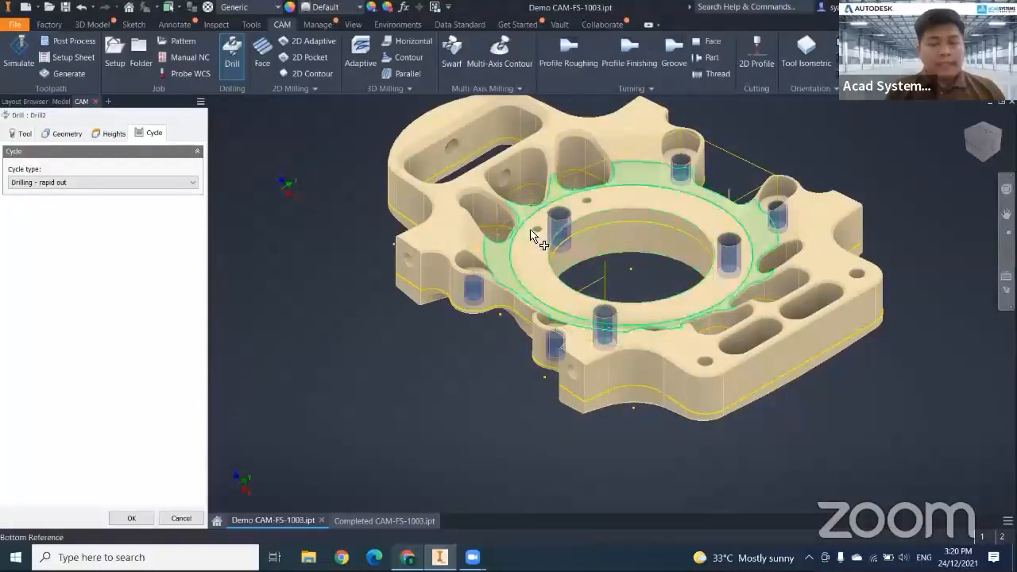
{"action": "left_click", "coordinate": [113, 184]}
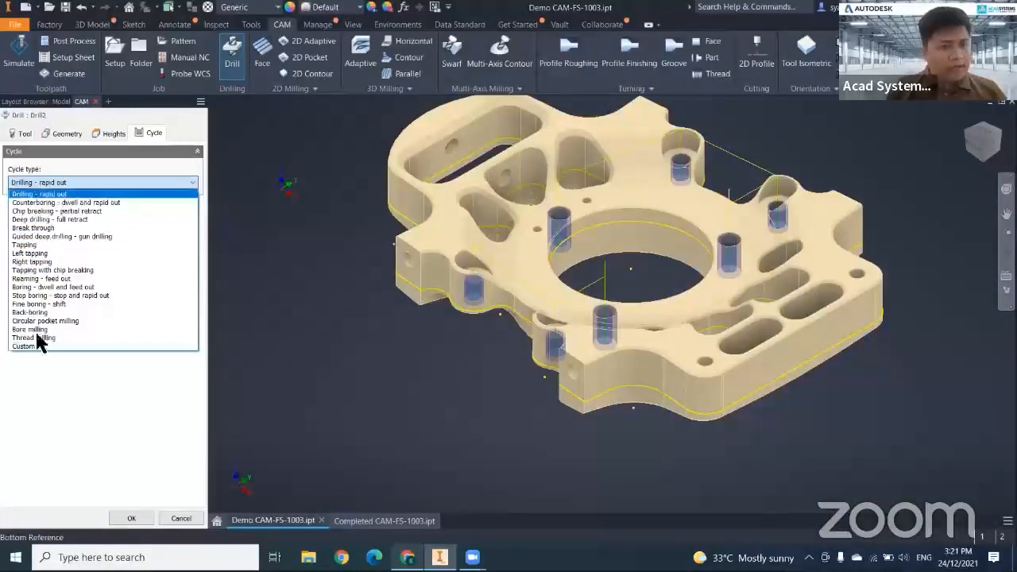
{"action": "left_click", "coordinate": [37, 219]}
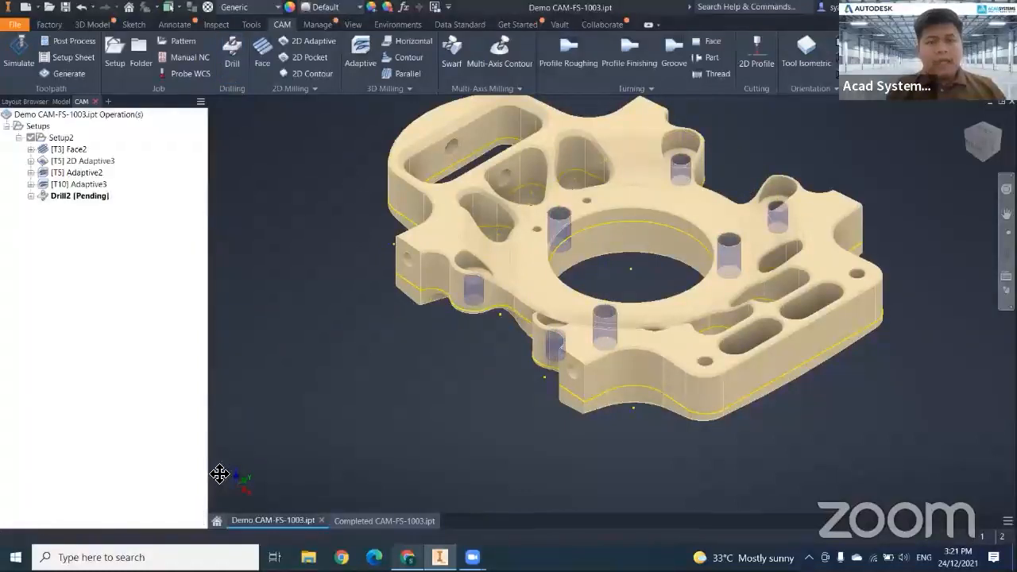
Simulate the Drill2 operation on the stock and close the simulation.
{"action": "left_click", "coordinate": [81, 196]}
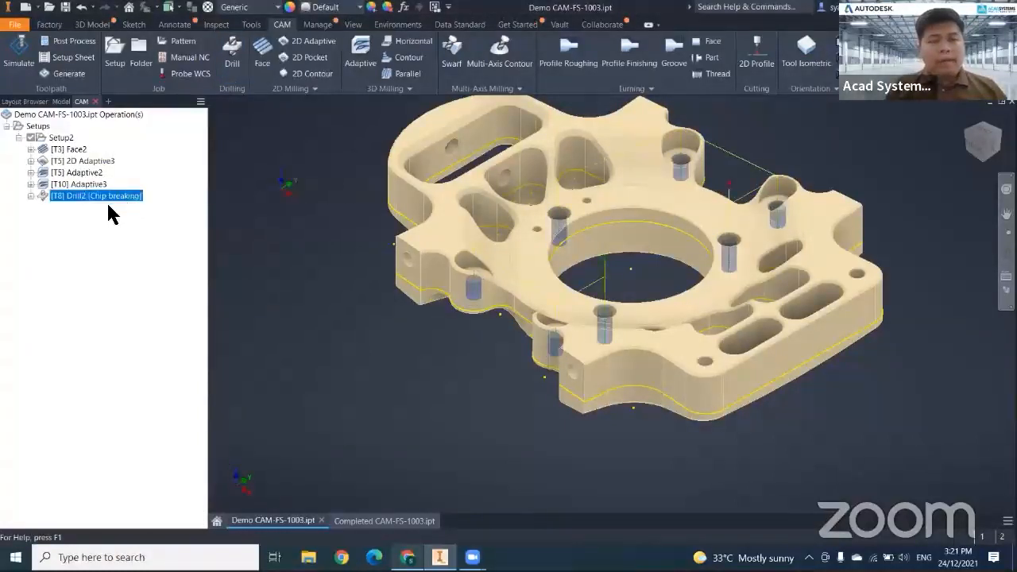
{"action": "right_click", "coordinate": [97, 199]}
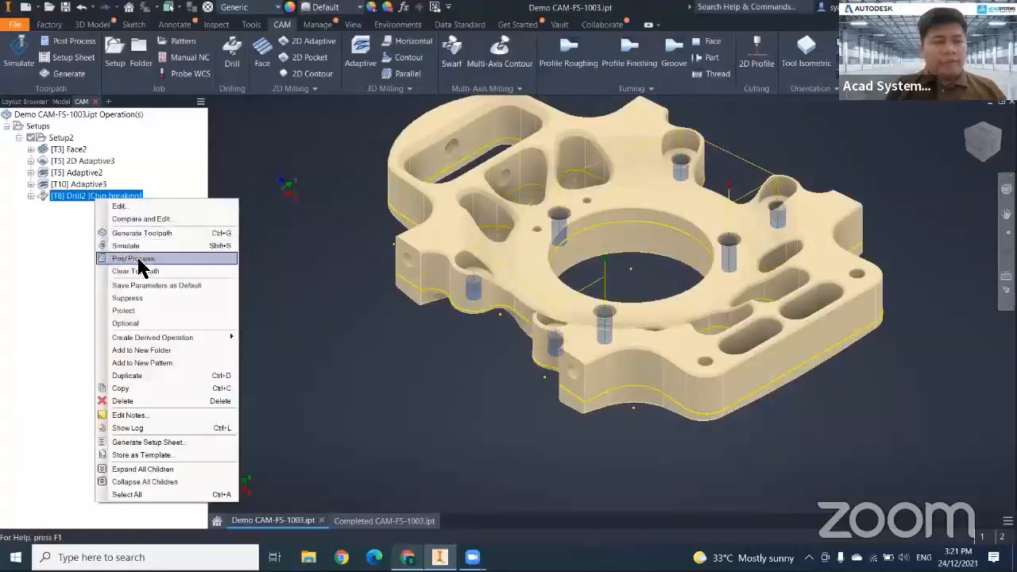
{"action": "left_click", "coordinate": [139, 248]}
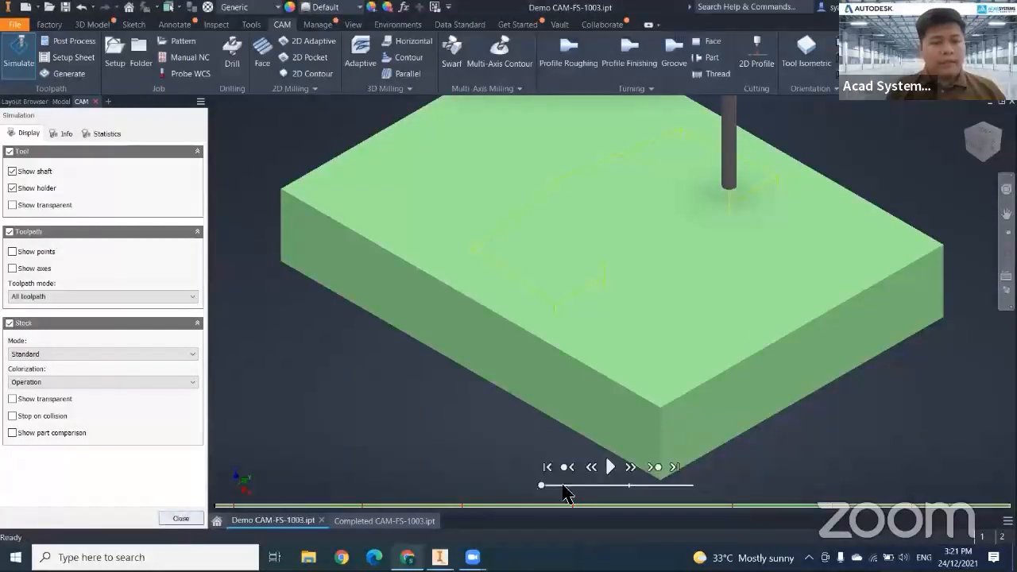
{"action": "left_click", "coordinate": [610, 467]}
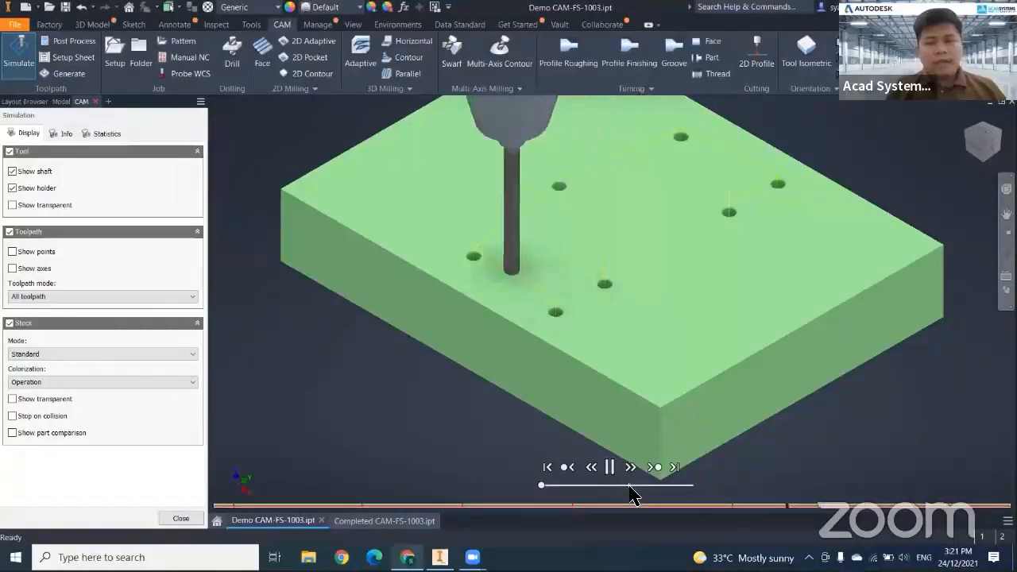
{"action": "middle_click_drag", "start_coordinate": [413, 434], "coordinate": [377, 482]}
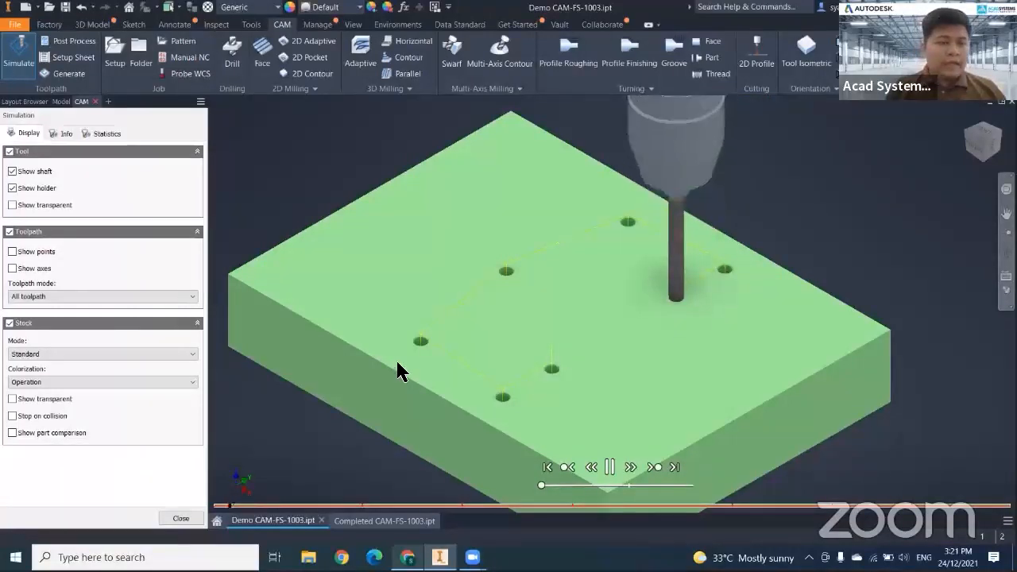
{"action": "left_click", "coordinate": [179, 519]}
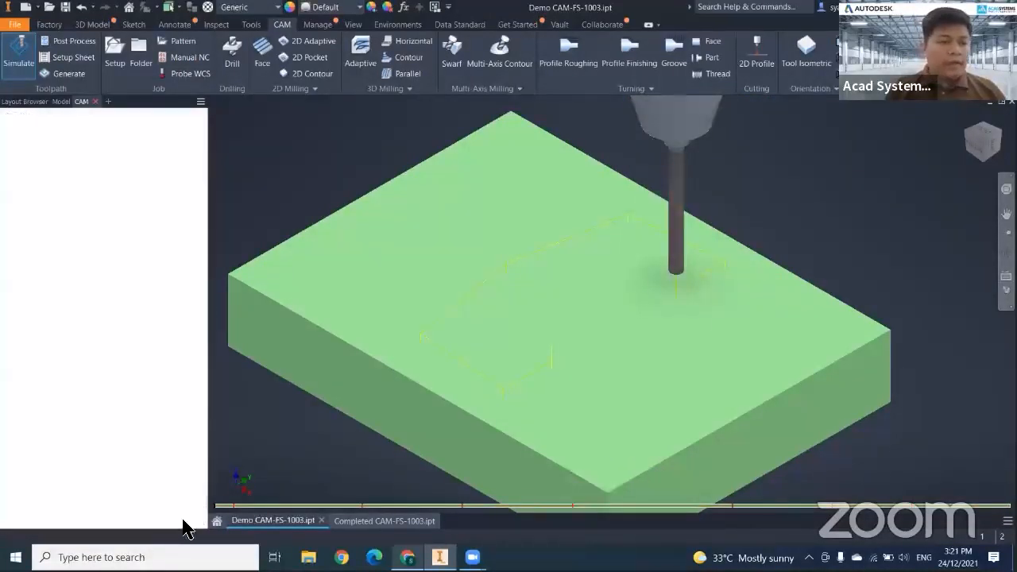
Reopen the Drill2 operation to review its hole geometry, heights and top height reference, and accept it.
{"action": "right_click", "coordinate": [107, 196]}
{"action": "left_click", "coordinate": [130, 203]}
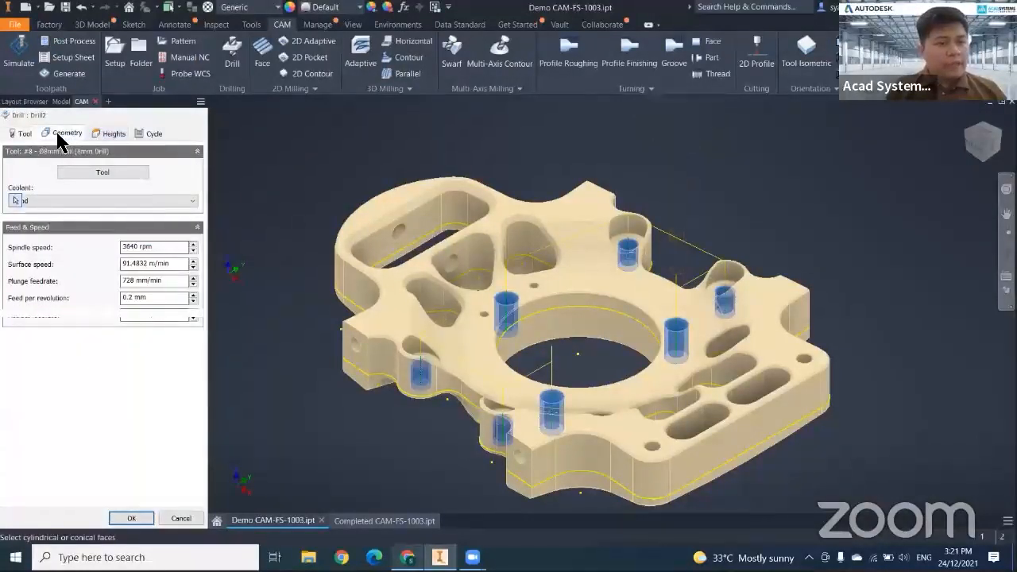
{"action": "left_click", "coordinate": [62, 135]}
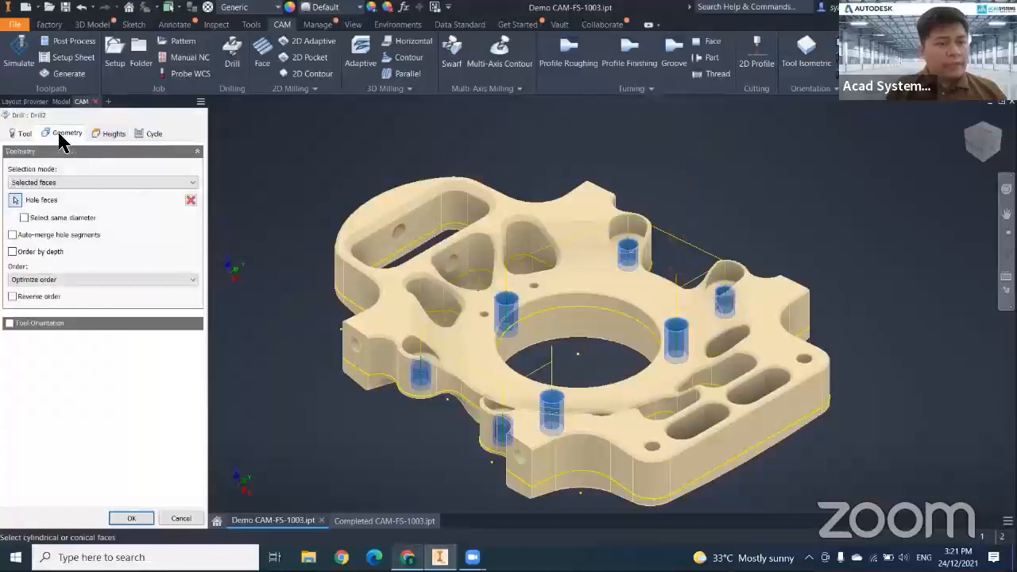
{"action": "left_click", "coordinate": [109, 133]}
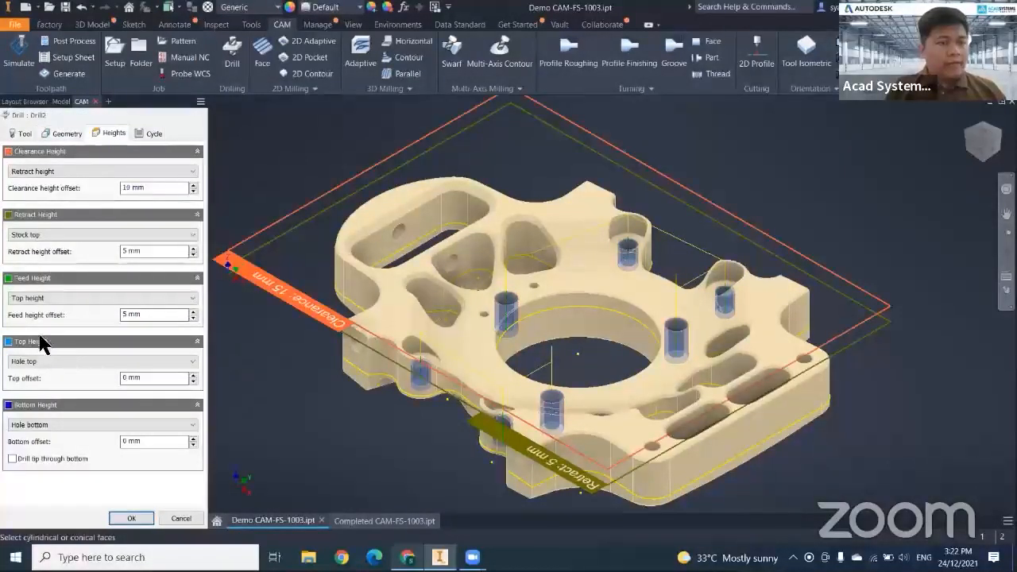
{"action": "left_click", "coordinate": [95, 362]}
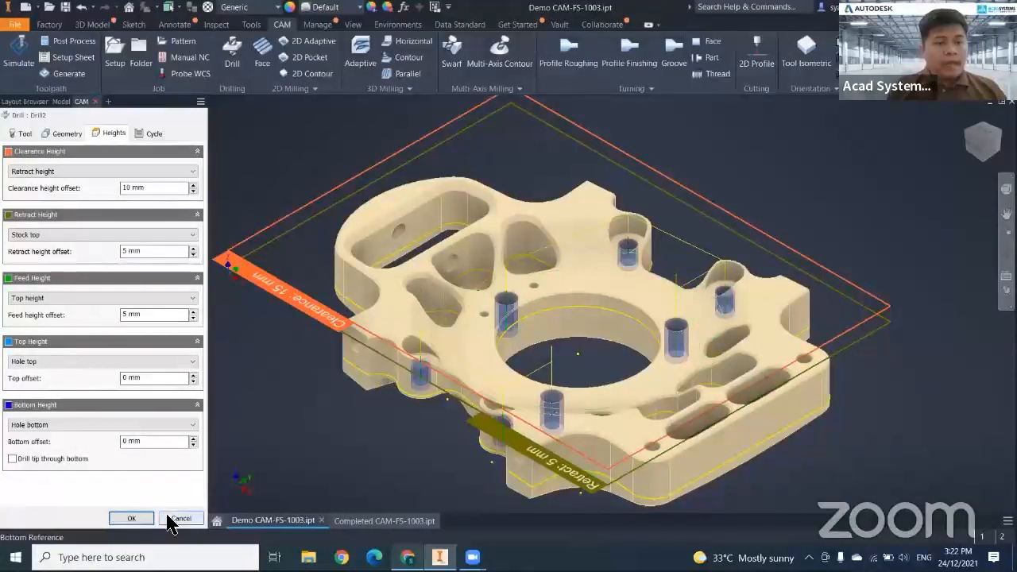
{"action": "left_click", "coordinate": [132, 518]}
Switch to Completed CAM-FS-1003.ipt and examine the toolpaths of its Adaptive, 2D Adaptive, Contour and Drill operations.
{"action": "left_click", "coordinate": [381, 523]}
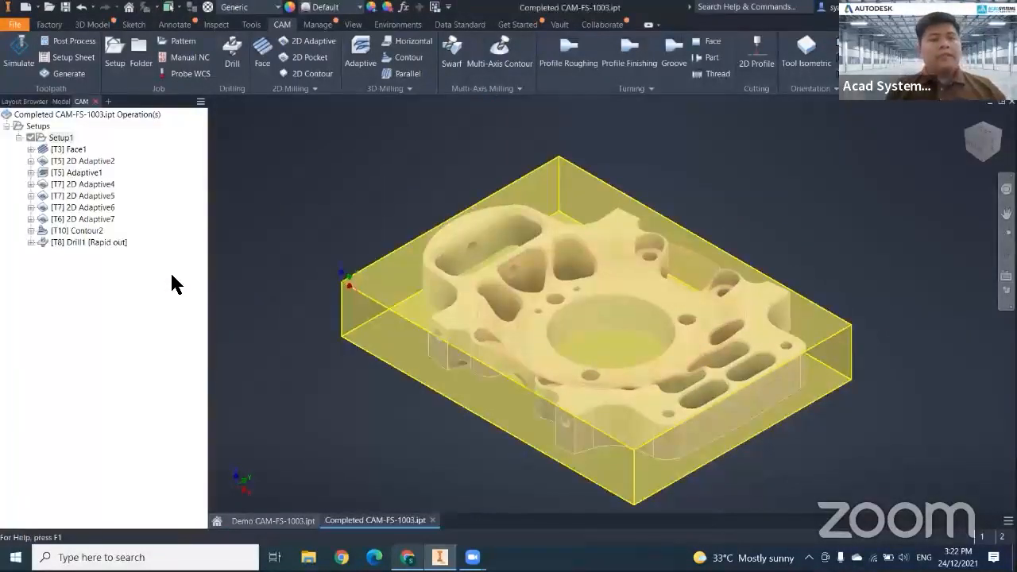
{"action": "left_click", "coordinate": [79, 173]}
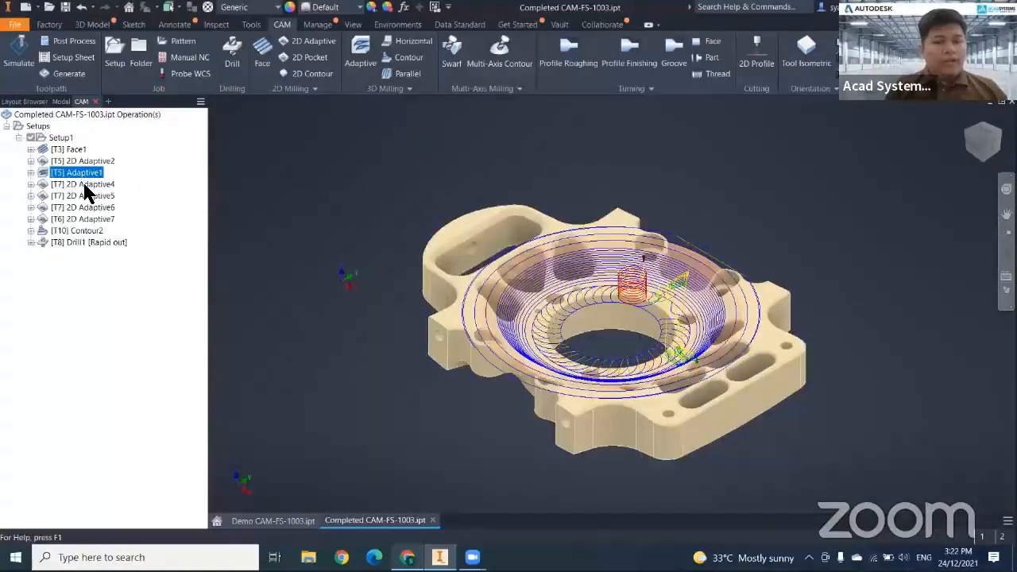
{"action": "left_click", "coordinate": [83, 184]}
{"action": "left_click", "coordinate": [85, 195]}
{"action": "left_click", "coordinate": [89, 219]}
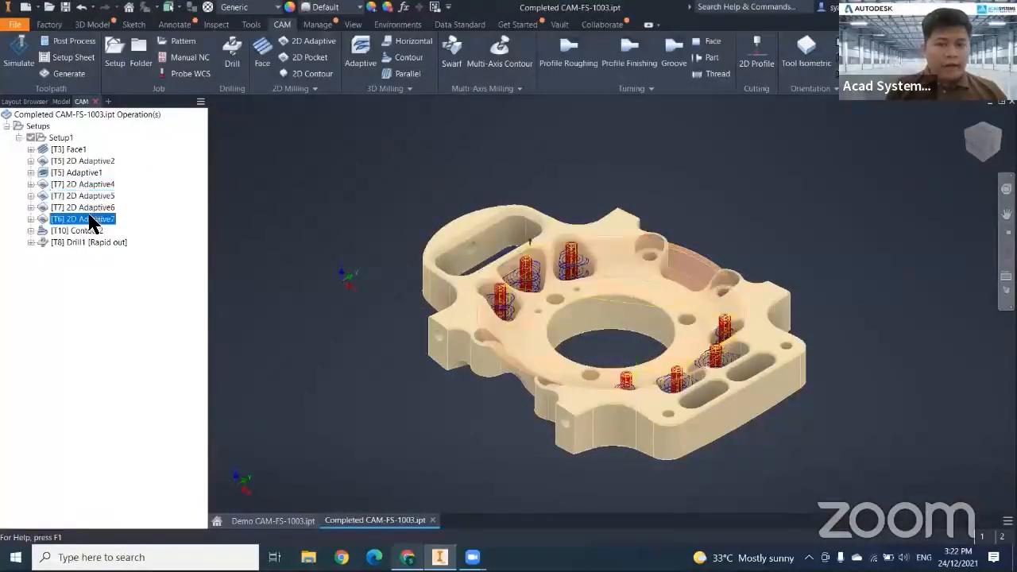
{"action": "left_click", "coordinate": [90, 231]}
{"action": "left_click", "coordinate": [89, 244]}
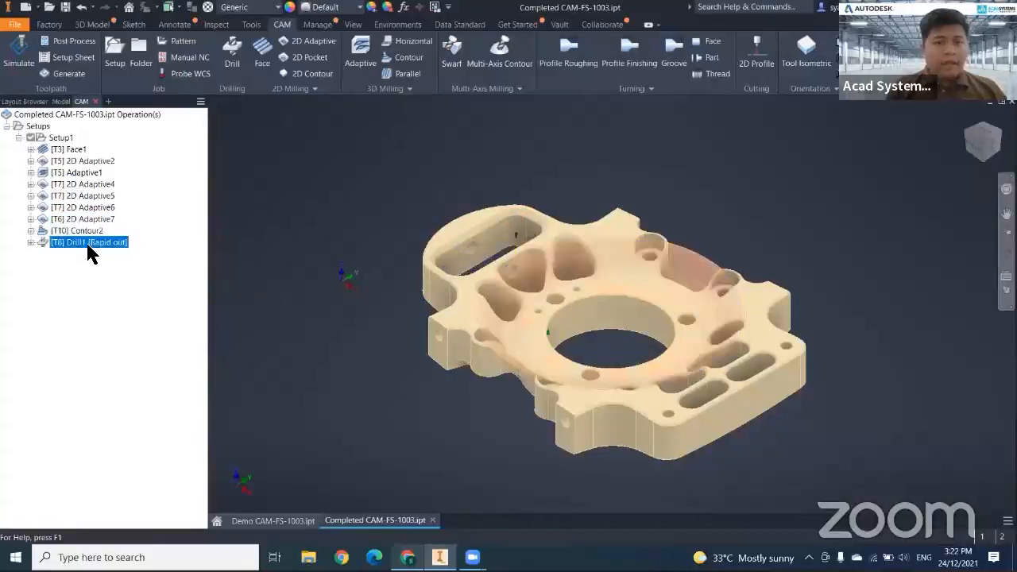
{"action": "left_click", "coordinate": [544, 178]}
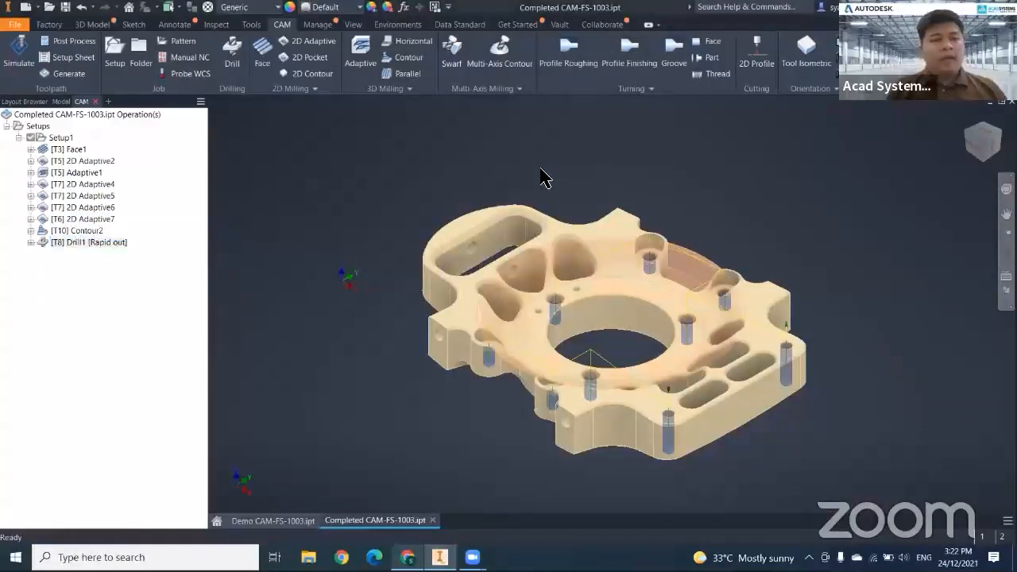
{"action": "middle_click_drag", "start_coordinate": [540, 170], "coordinate": [530, 189]}
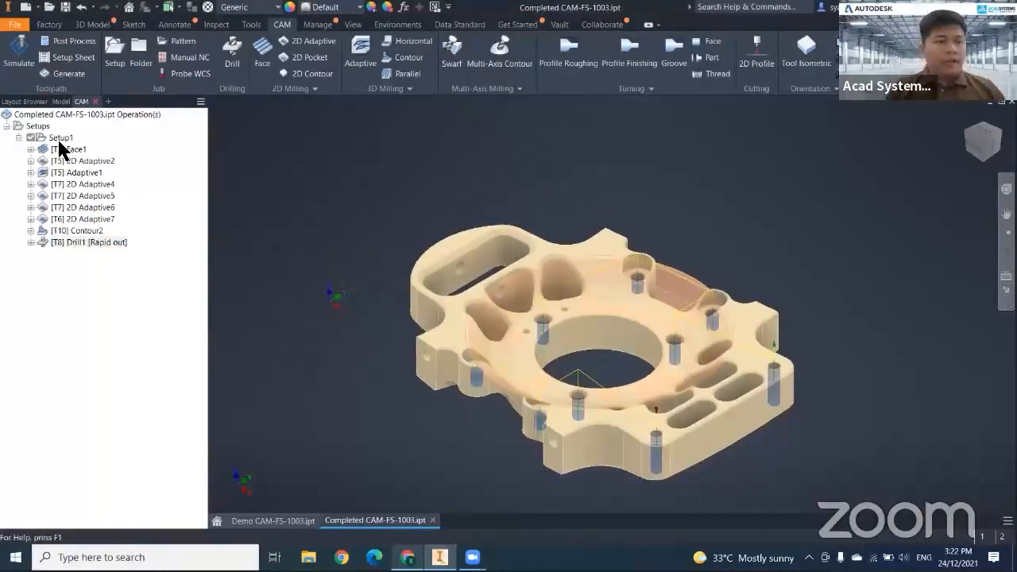
Look through the commands available for Setup1 of the completed part and dismiss them.
{"action": "left_click", "coordinate": [61, 139]}
{"action": "right_click", "coordinate": [59, 142]}
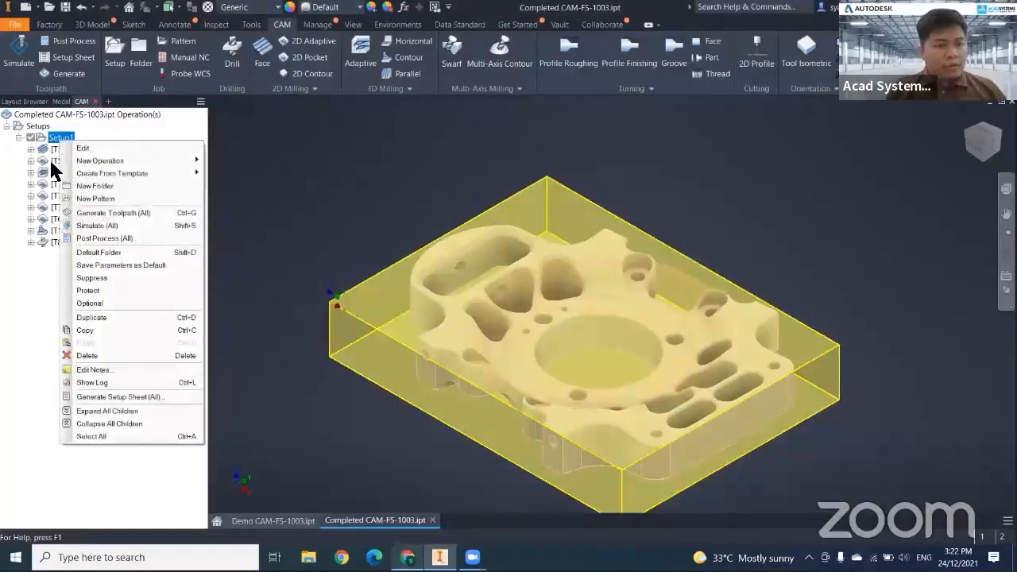
{"action": "left_click", "coordinate": [37, 256]}
Display the toolpaths of Drill1, Contour2 and 2D Adaptive7 together, and return the selection to Setup1.
{"action": "left_click", "coordinate": [79, 242]}
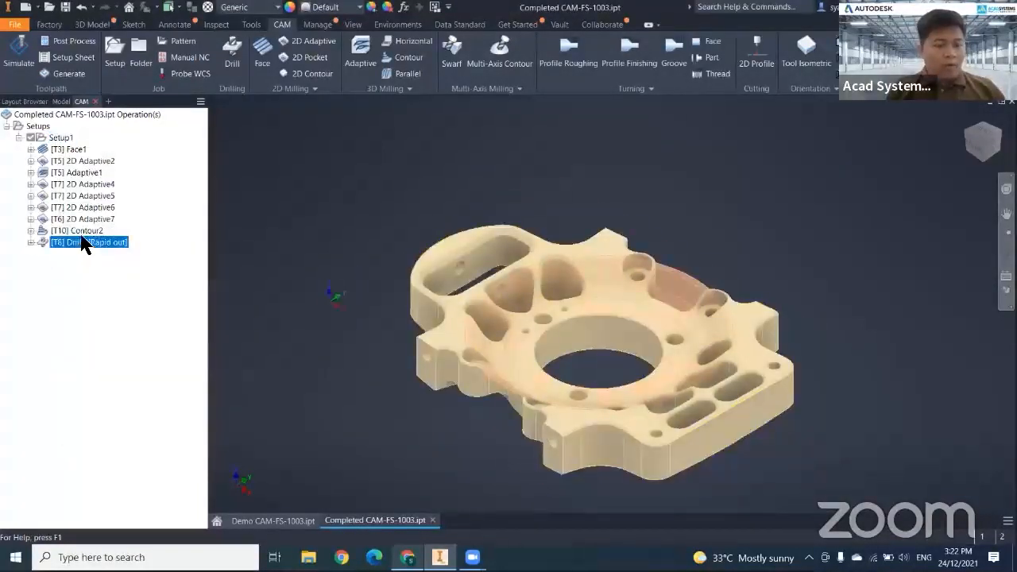
{"action": "left_click", "coordinate": [79, 230], "text": "ctrl"}
{"action": "left_click", "coordinate": [87, 219], "text": "ctrl"}
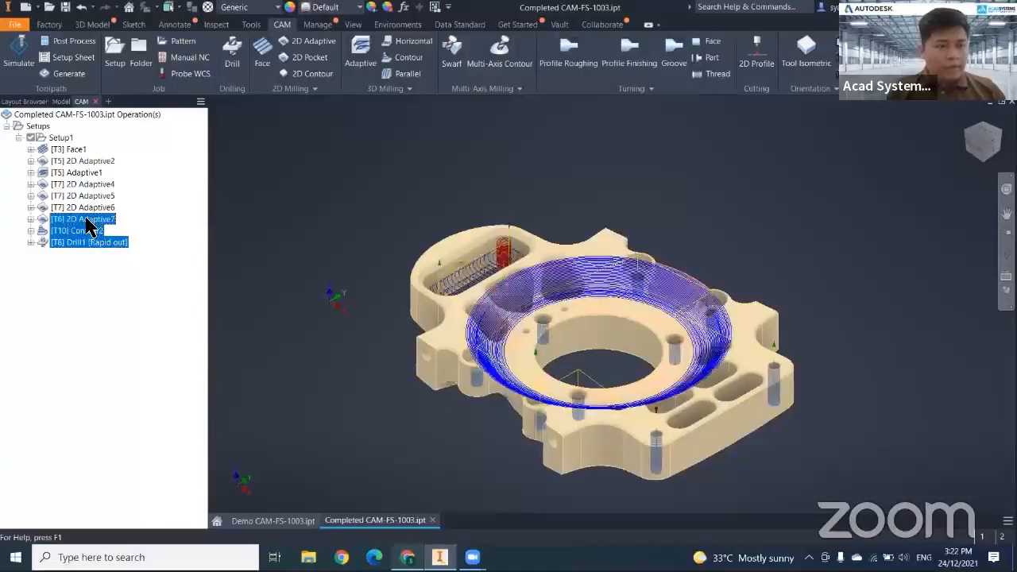
{"action": "right_click", "coordinate": [89, 227]}
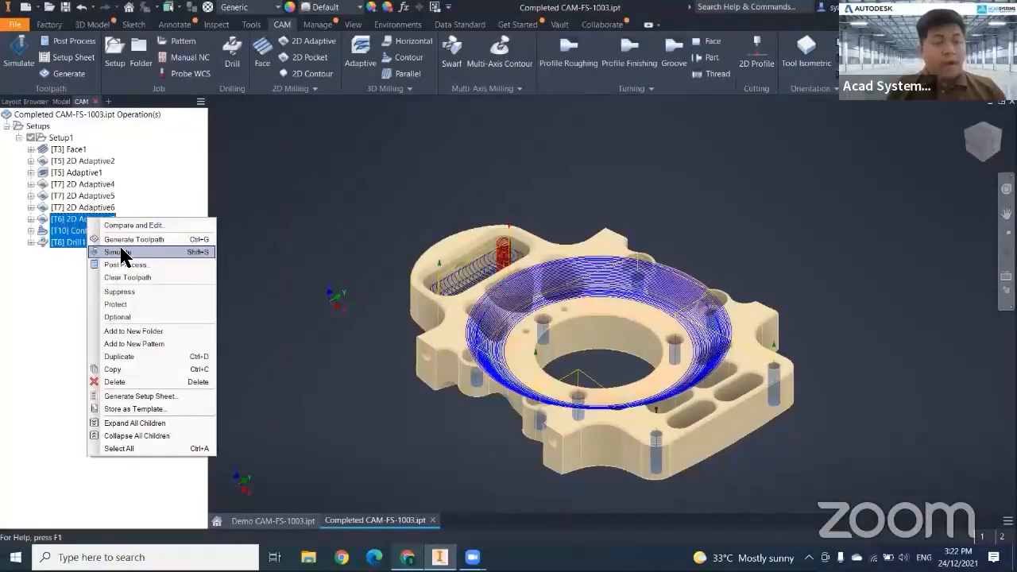
{"action": "left_click", "coordinate": [69, 274]}
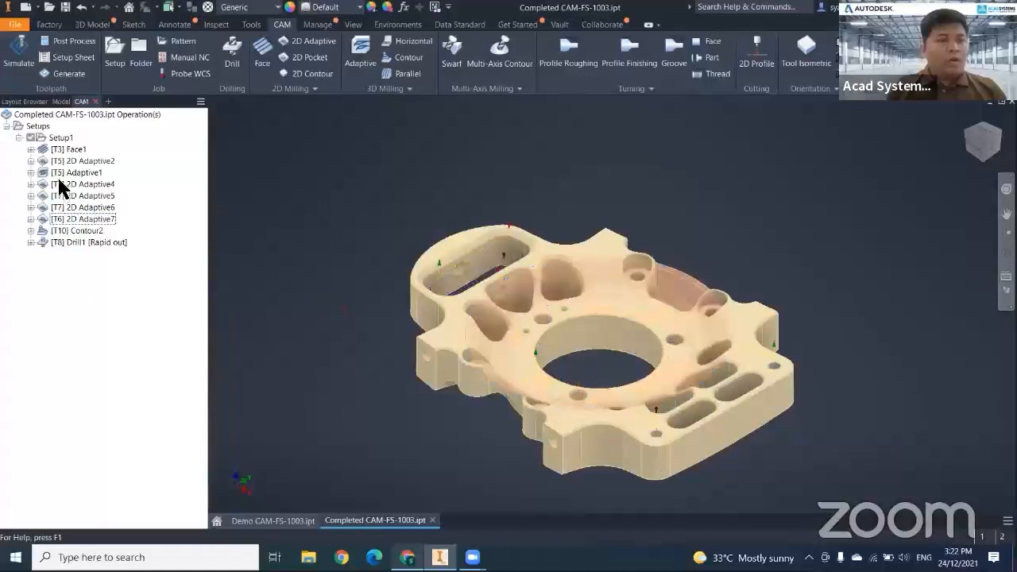
{"action": "left_click", "coordinate": [60, 139]}
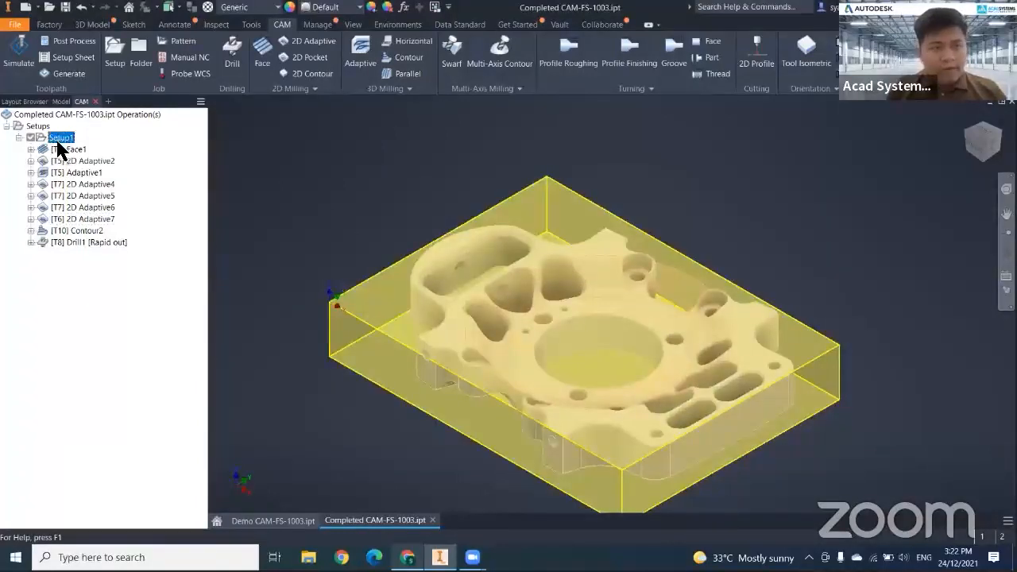
{"action": "right_click", "coordinate": [59, 142]}
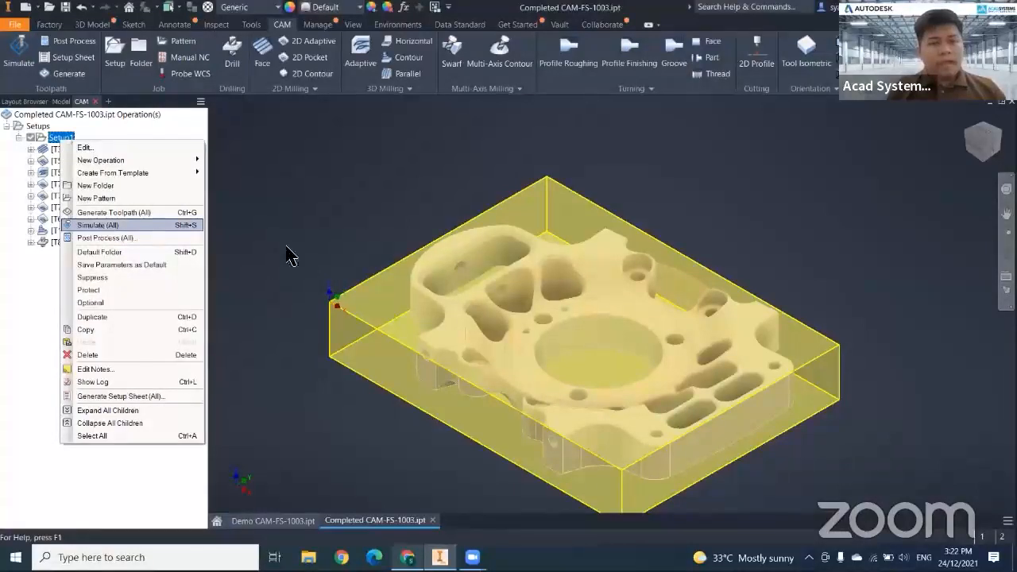
{"action": "left_click", "coordinate": [322, 231]}
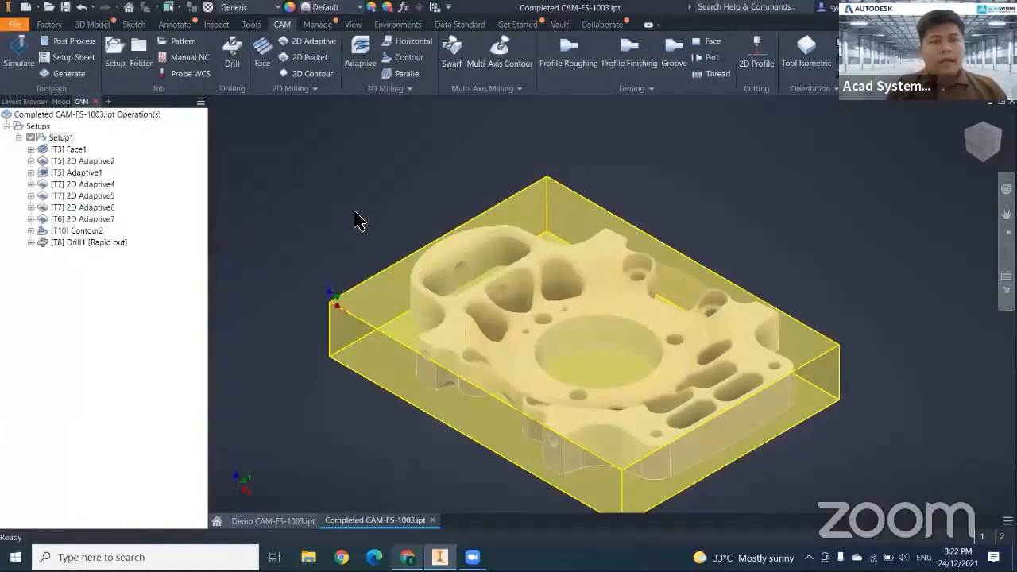
{"action": "middle_click_drag", "start_coordinate": [384, 203], "coordinate": [397, 201]}
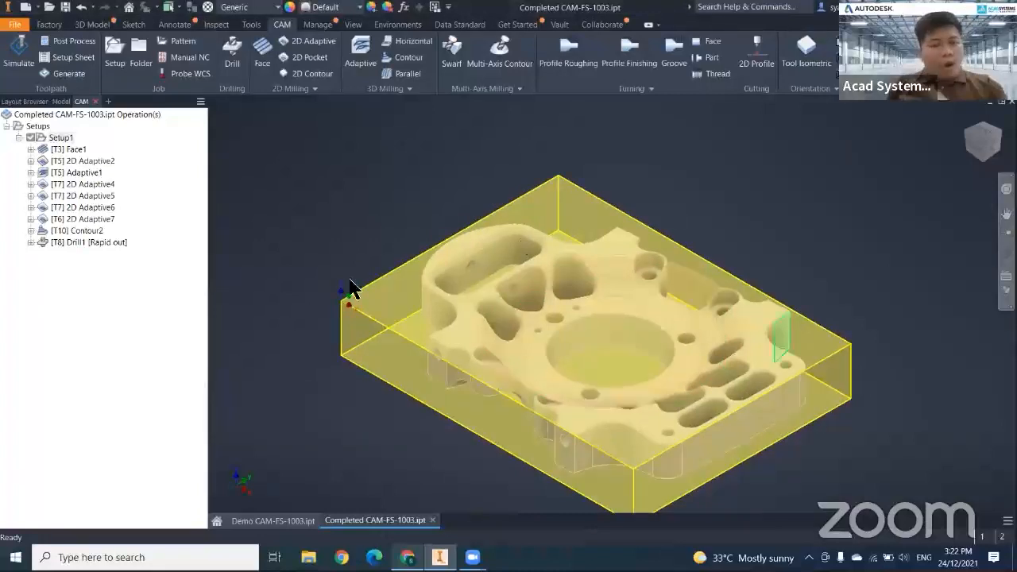
{"action": "middle_click_drag", "start_coordinate": [366, 381], "coordinate": [381, 372]}
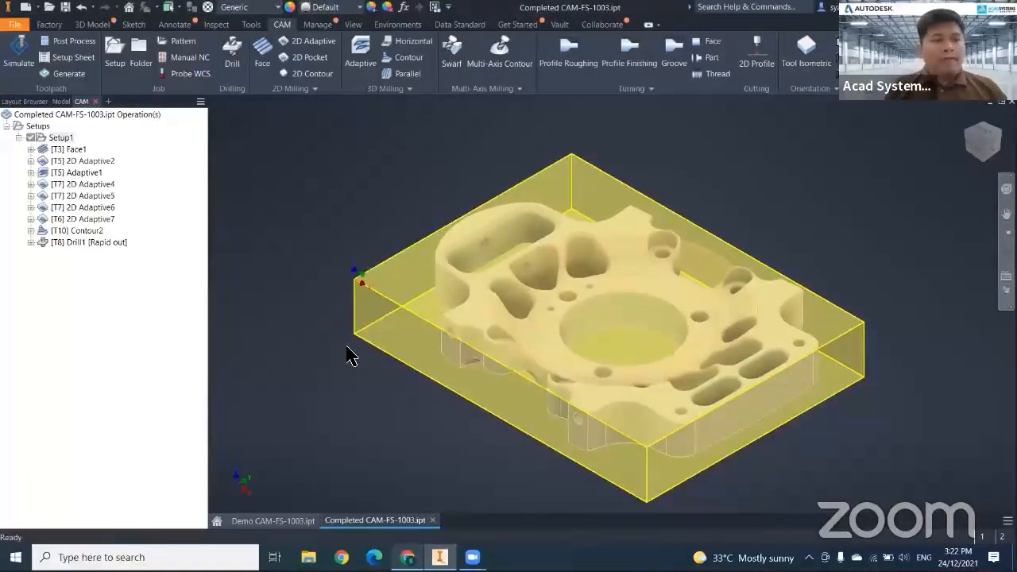
Generate a setup sheet for the completed part with the Desktop as its destination folder.
{"action": "left_click", "coordinate": [72, 64]}
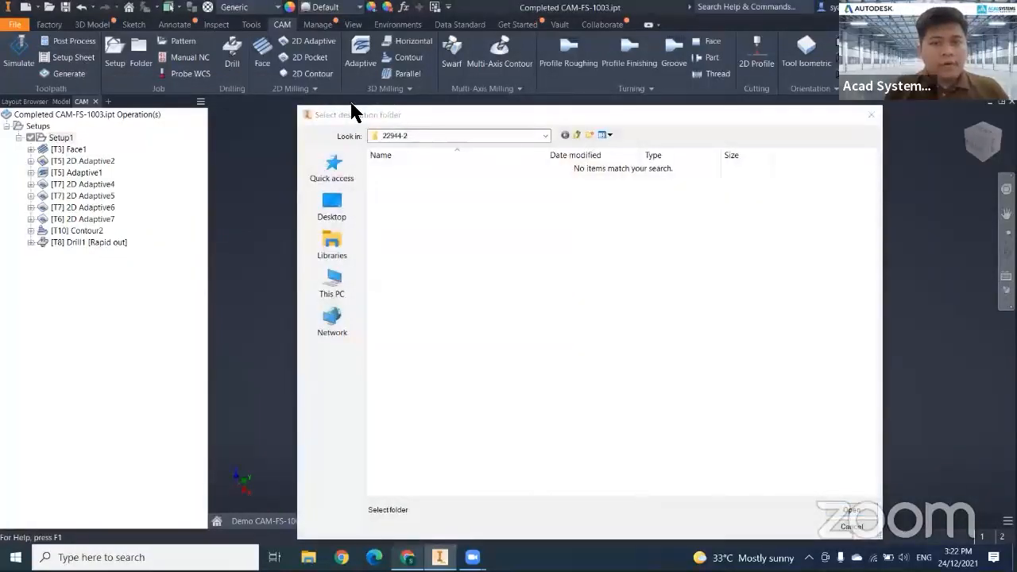
{"action": "left_click_drag", "start_coordinate": [503, 113], "coordinate": [289, 76]}
{"action": "left_click", "coordinate": [113, 166]}
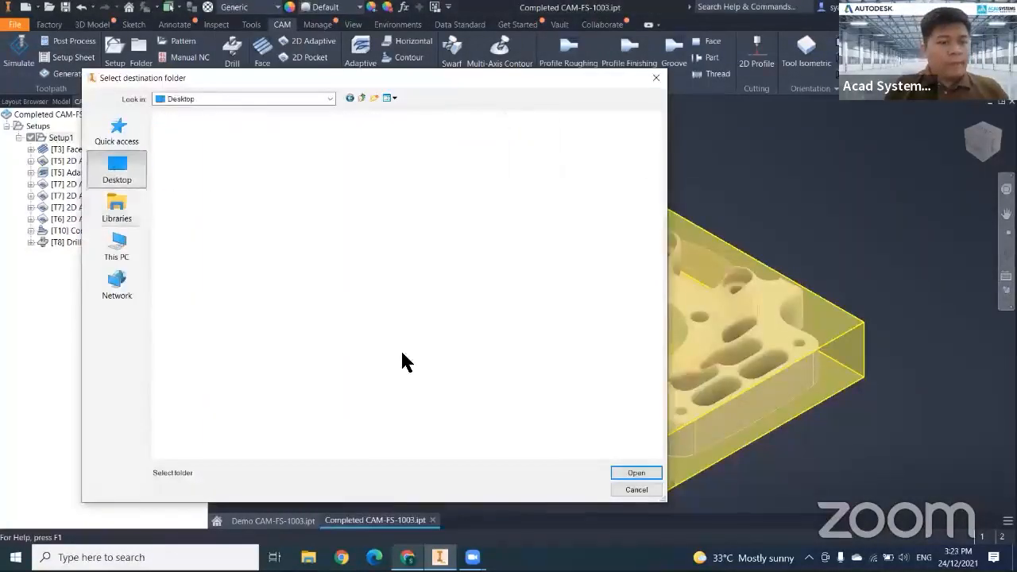
{"action": "left_click", "coordinate": [637, 473]}
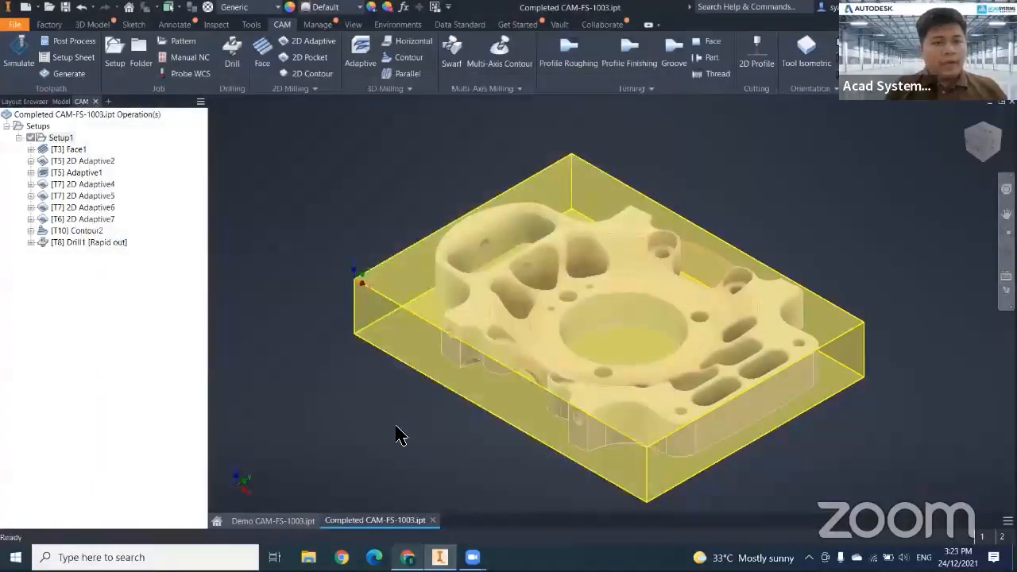
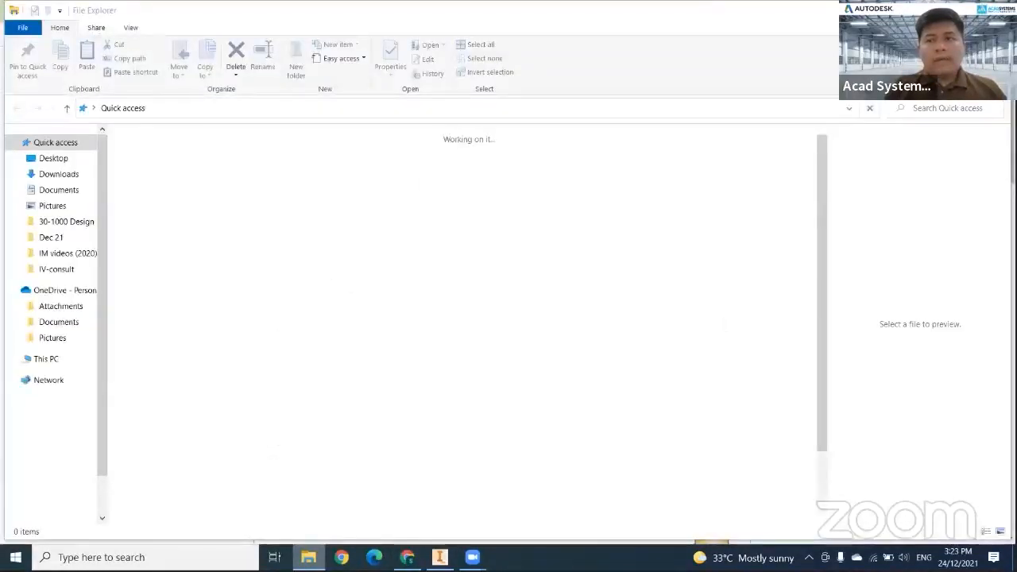
Switch to the web browser and examine the stock and part dimensions in the setup sheet for Program 1001.
{"action": "key", "text": "alt+Tab"}
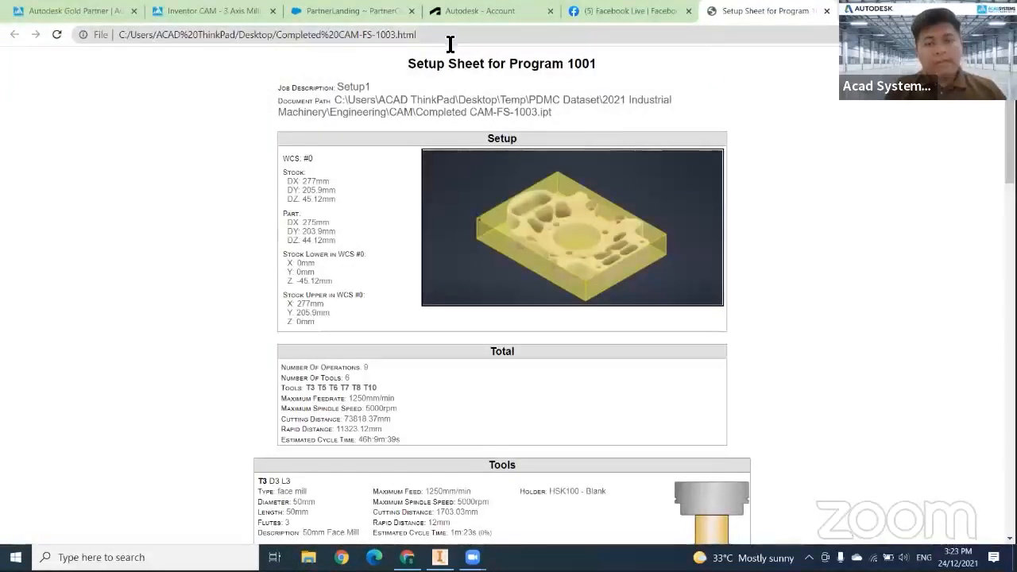
{"action": "scroll", "coordinate": [202, 231], "scroll_direction": "down", "scroll_amount": 2}
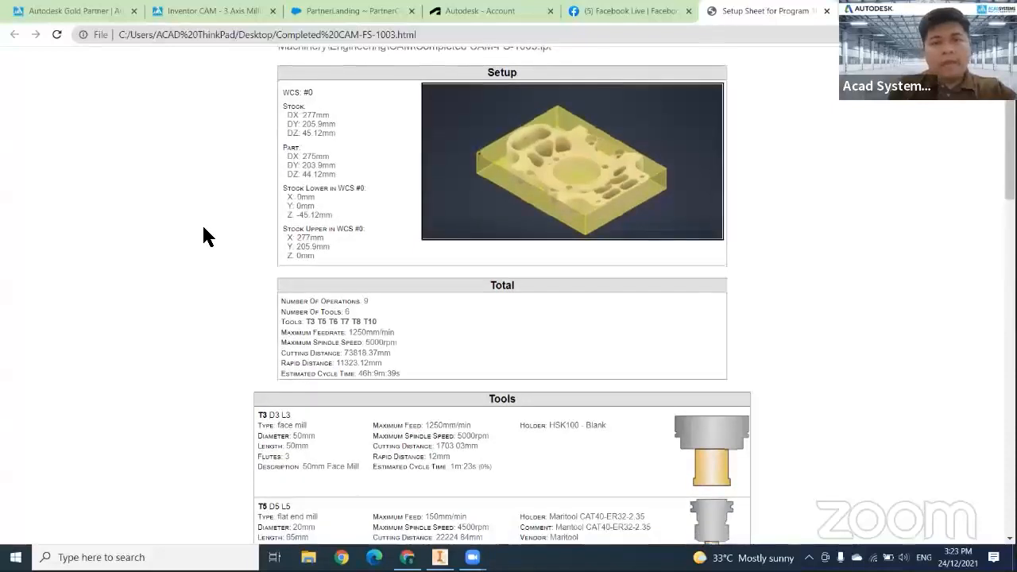
{"action": "scroll", "coordinate": [204, 234], "scroll_direction": "up", "scroll_amount": 2}
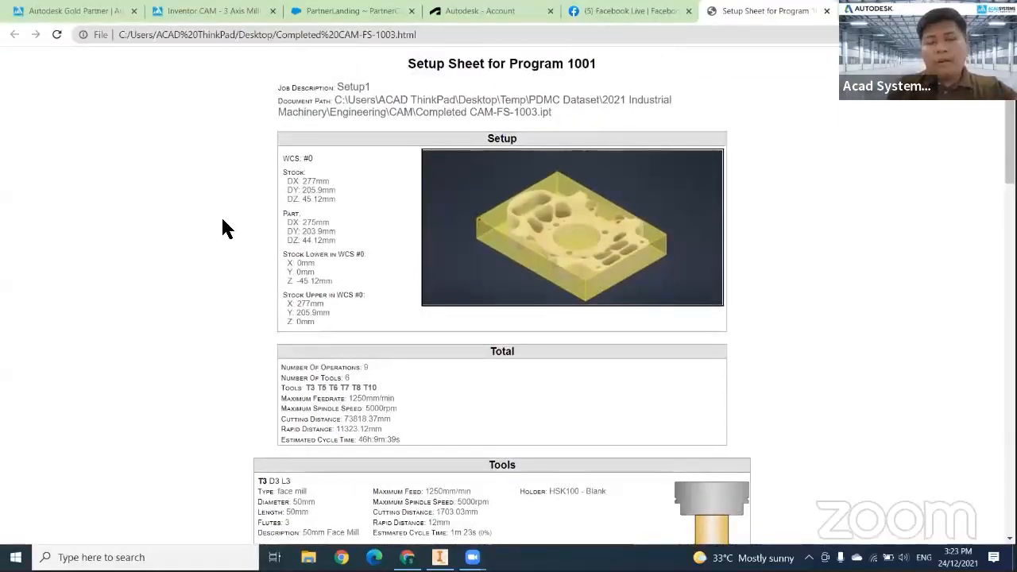
{"action": "scroll", "coordinate": [222, 228], "scroll_direction": "down", "scroll_amount": 1}
{"action": "scroll", "coordinate": [221, 229], "scroll_direction": "up", "scroll_amount": 1}
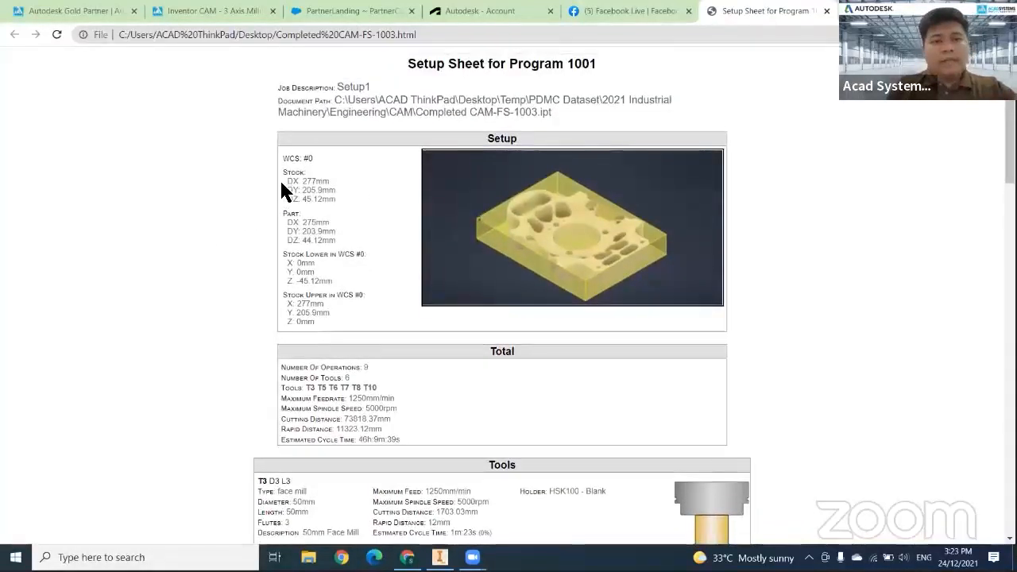
{"action": "left_click_drag", "start_coordinate": [286, 180], "coordinate": [336, 205]}
{"action": "scroll", "coordinate": [336, 206], "scroll_direction": "down", "scroll_amount": 1}
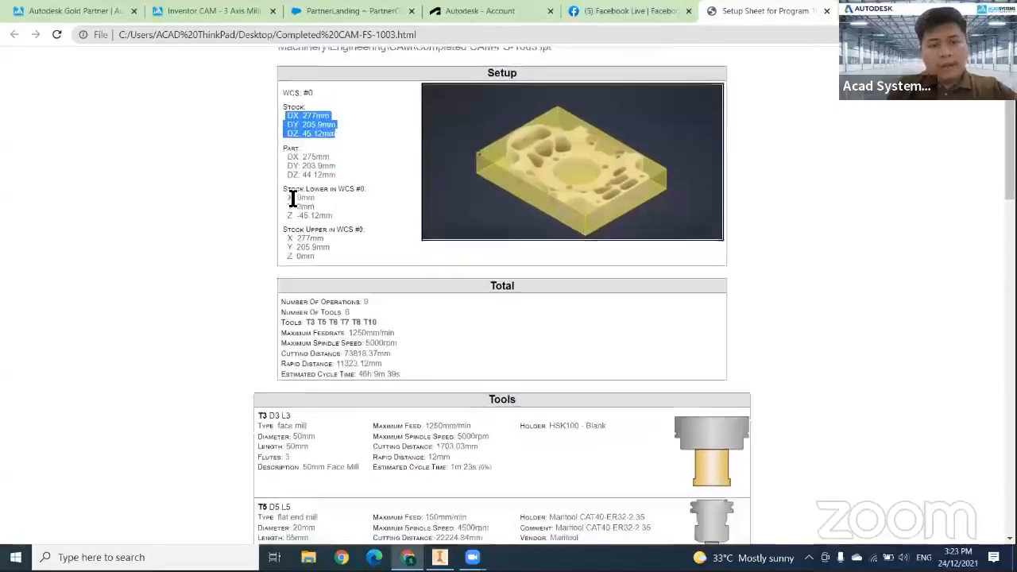
{"action": "left_click_drag", "start_coordinate": [289, 163], "coordinate": [280, 111]}
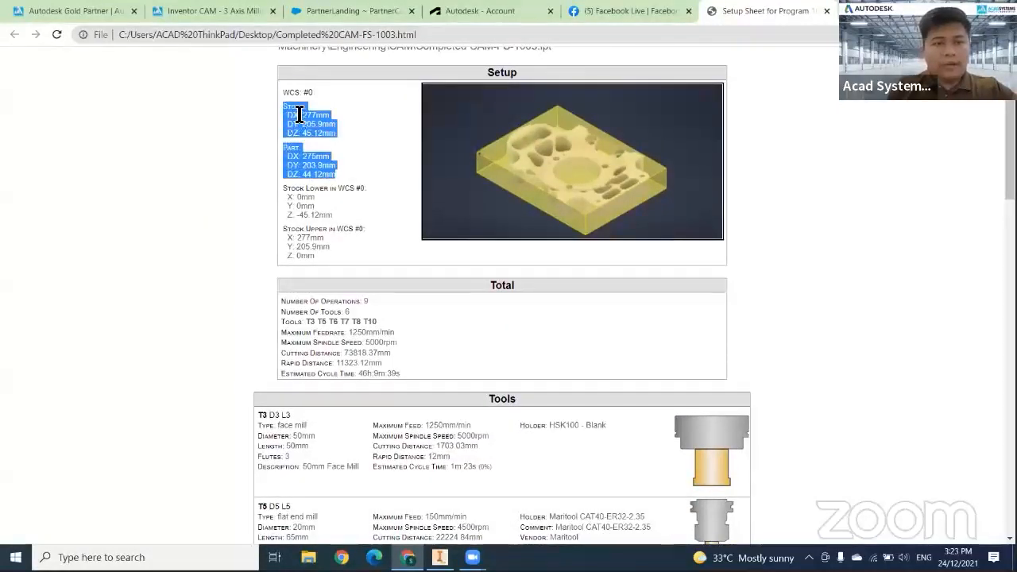
Examine the setup sheet's tool list, the parameters of its operations, and its overall machining totals.
{"action": "scroll", "coordinate": [223, 238], "scroll_direction": "down", "scroll_amount": 5}
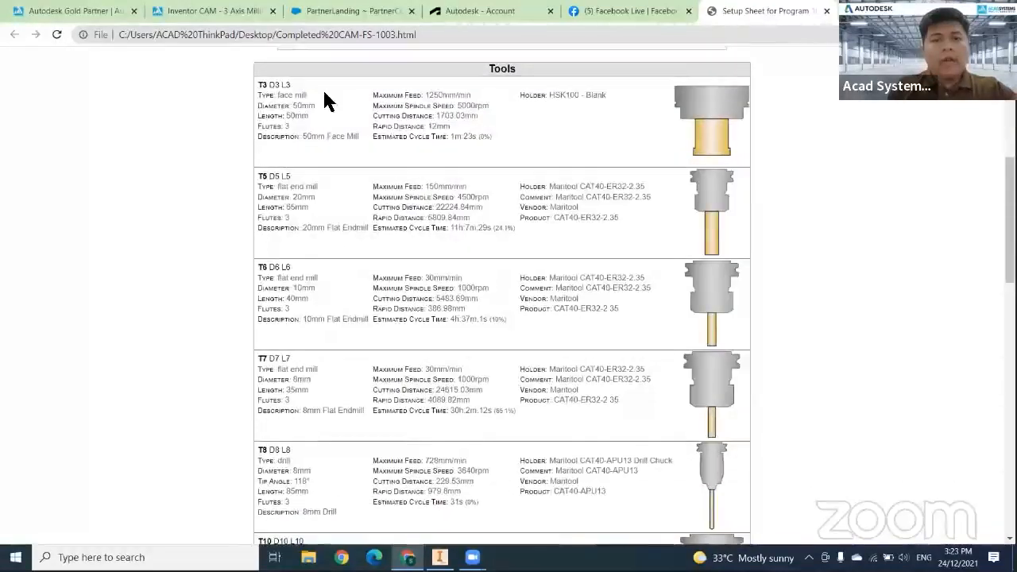
{"action": "scroll", "coordinate": [408, 194], "scroll_direction": "down", "scroll_amount": 5}
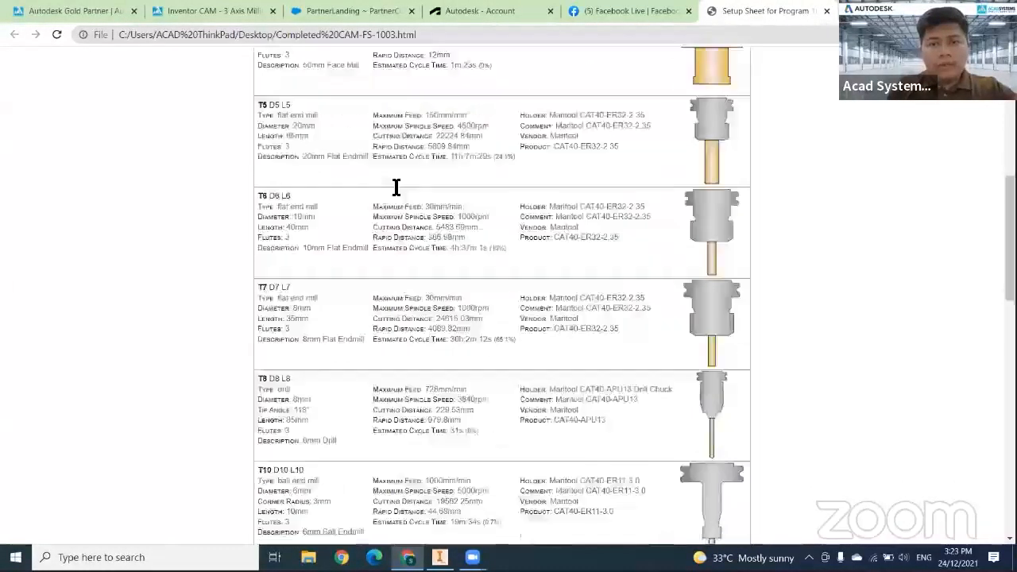
{"action": "scroll", "coordinate": [479, 291], "scroll_direction": "up", "scroll_amount": 5}
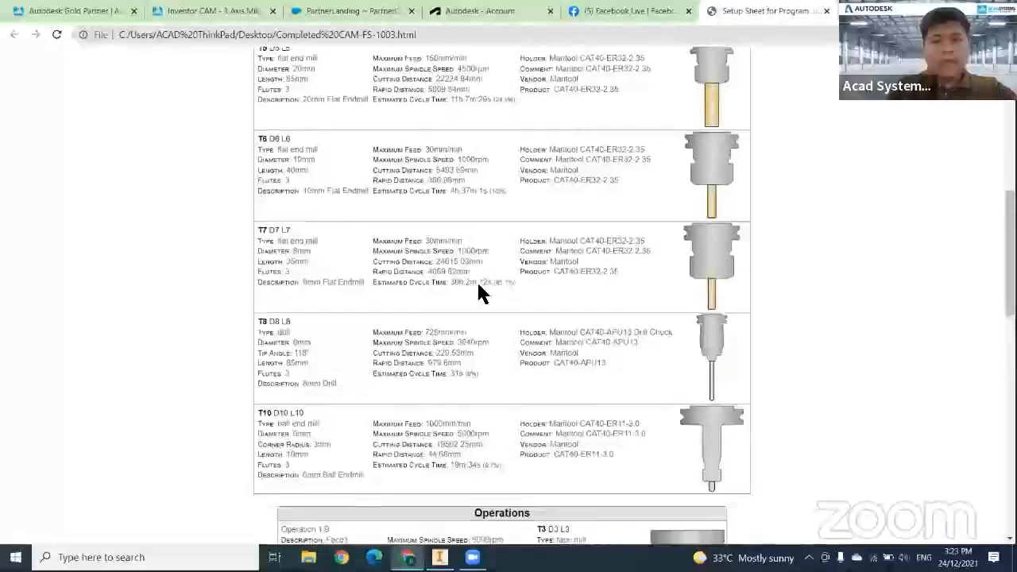
{"action": "scroll", "coordinate": [479, 190], "scroll_direction": "down", "scroll_amount": 7}
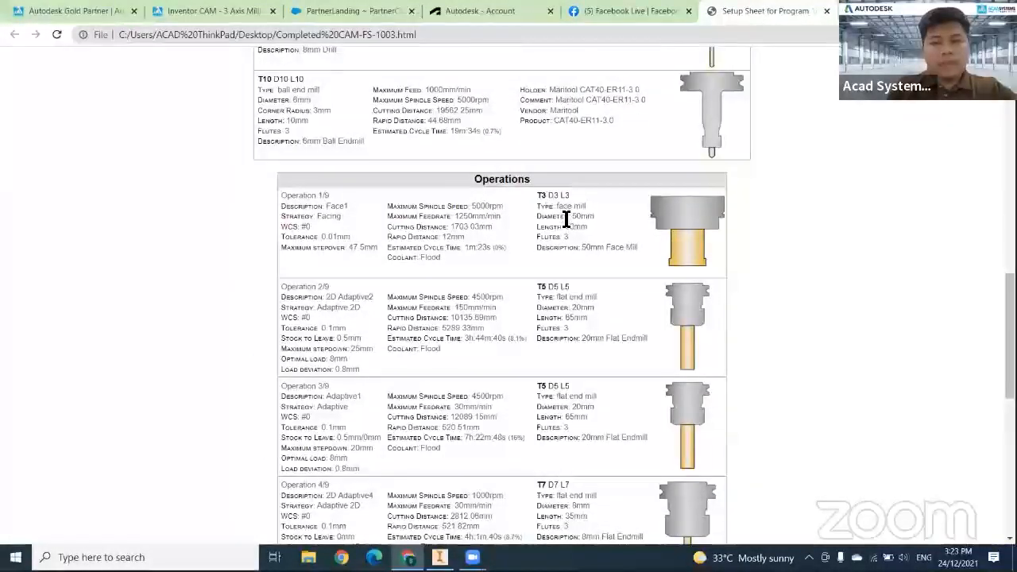
{"action": "scroll", "coordinate": [539, 132], "scroll_direction": "down", "scroll_amount": 3}
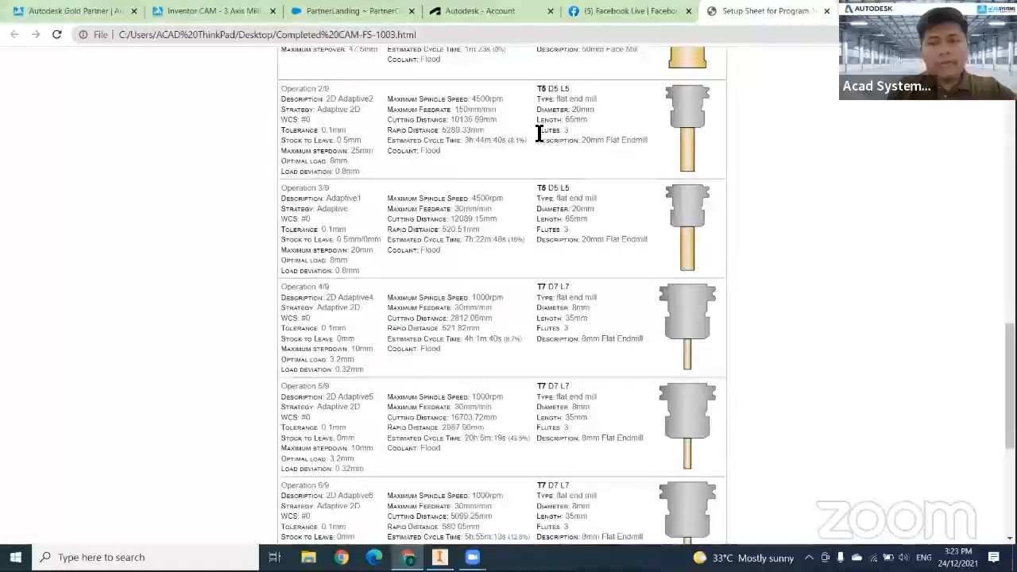
{"action": "scroll", "coordinate": [534, 139], "scroll_direction": "down", "scroll_amount": 2}
{"action": "scroll", "coordinate": [533, 148], "scroll_direction": "up", "scroll_amount": 10}
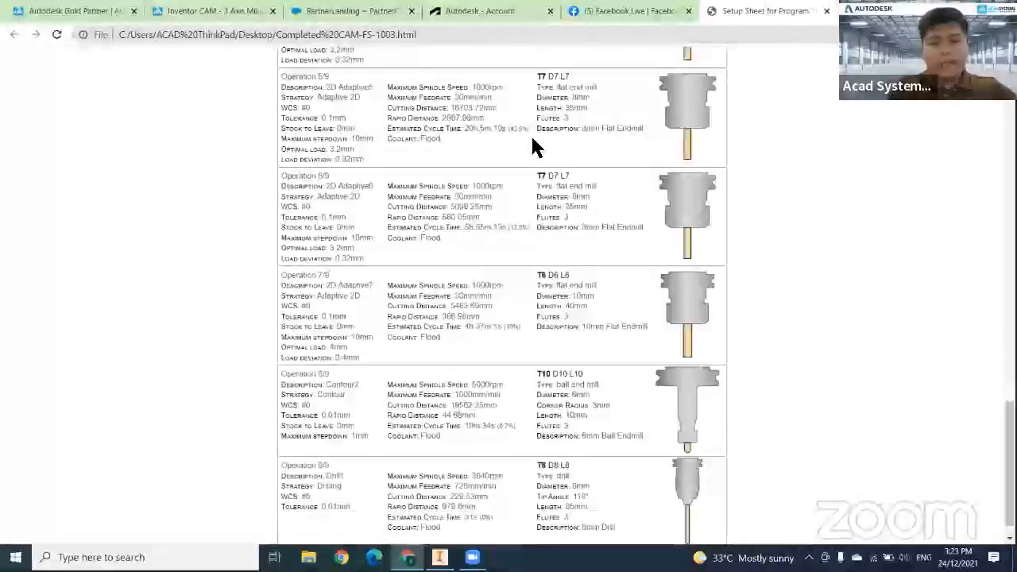
{"action": "scroll", "coordinate": [487, 147], "scroll_direction": "up", "scroll_amount": 10}
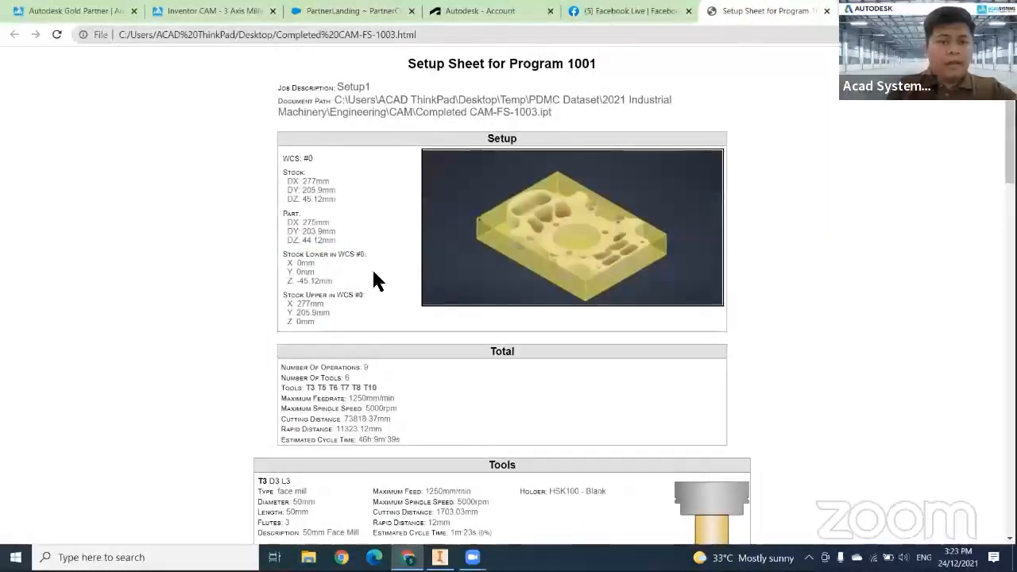
{"action": "scroll", "coordinate": [561, 296], "scroll_direction": "down", "scroll_amount": 2}
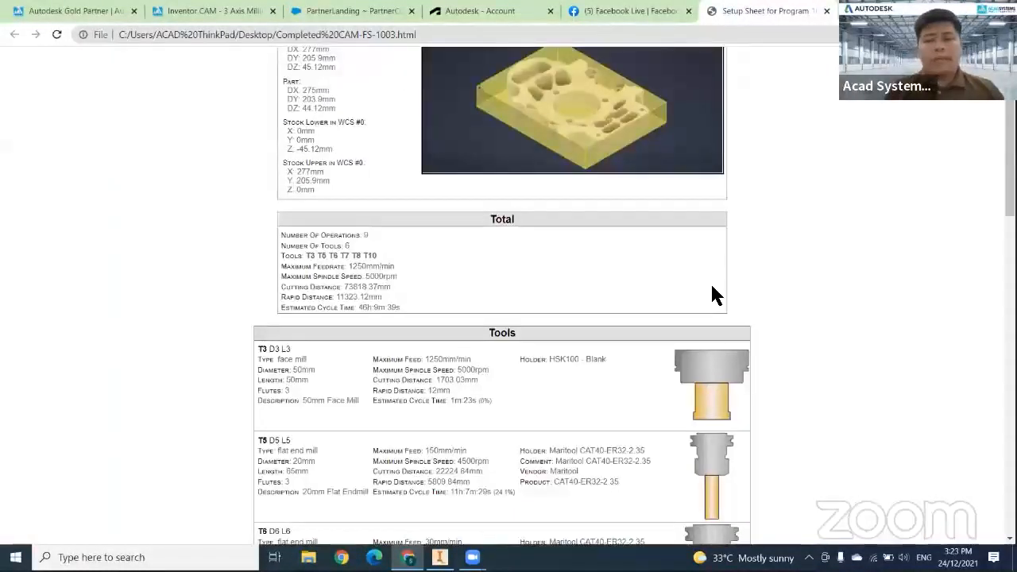
{"action": "scroll", "coordinate": [691, 263], "scroll_direction": "down", "scroll_amount": 2}
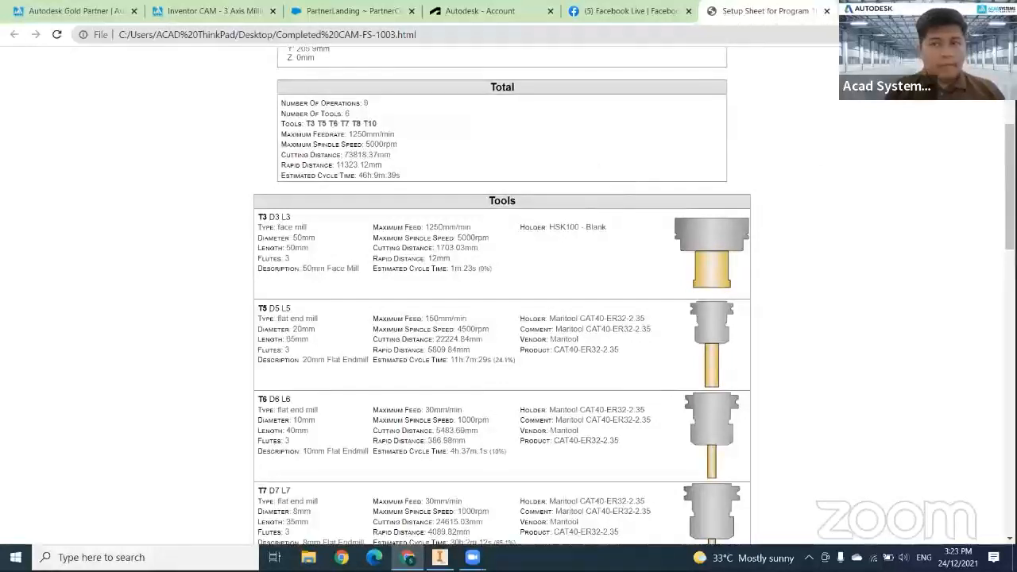
Switch back to Inventor and open the post-processing settings for all operations of Setup1.
{"action": "key", "text": "alt+Tab"}
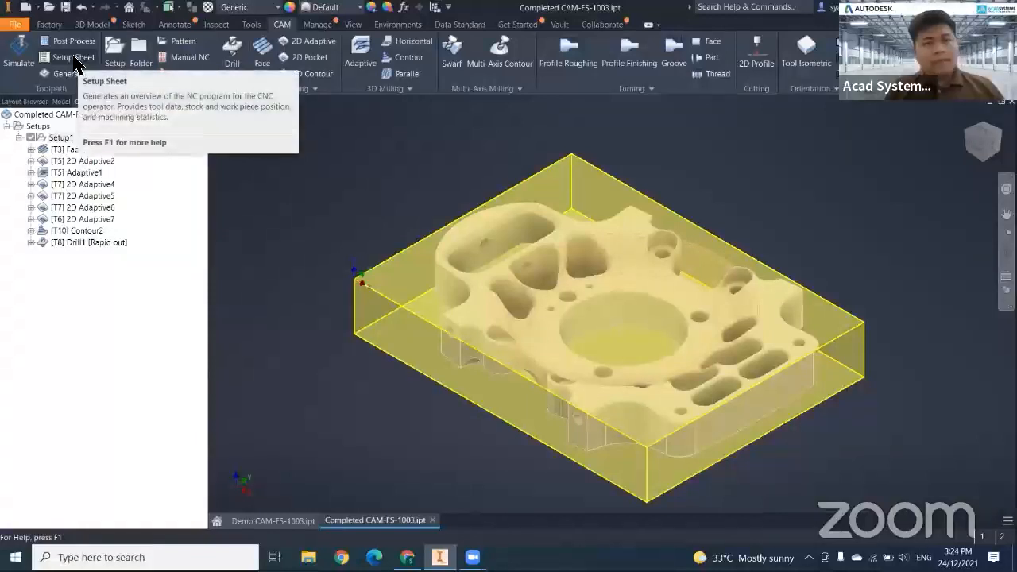
{"action": "middle_click_drag", "start_coordinate": [352, 197], "coordinate": [397, 168]}
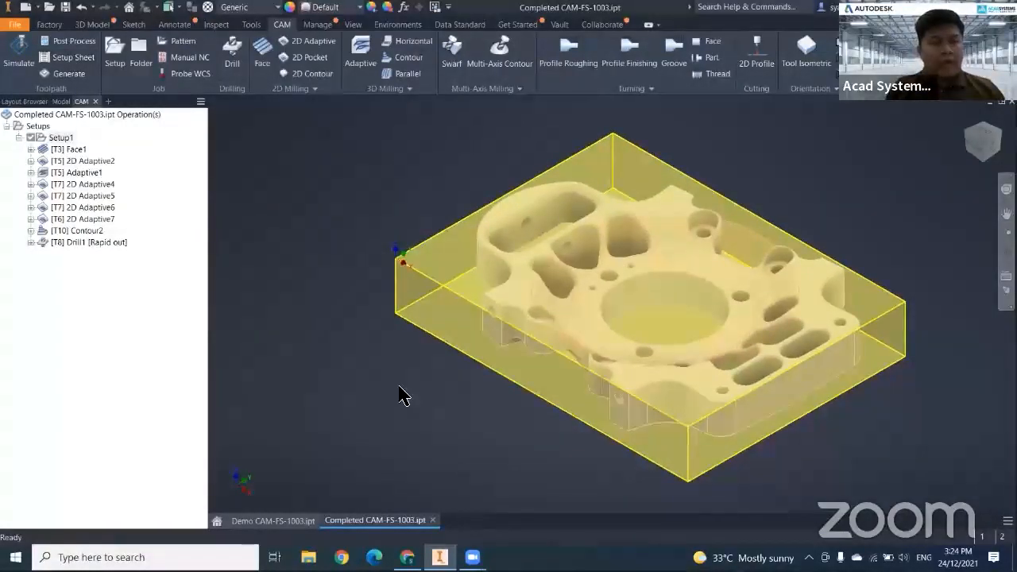
{"action": "left_click", "coordinate": [61, 139]}
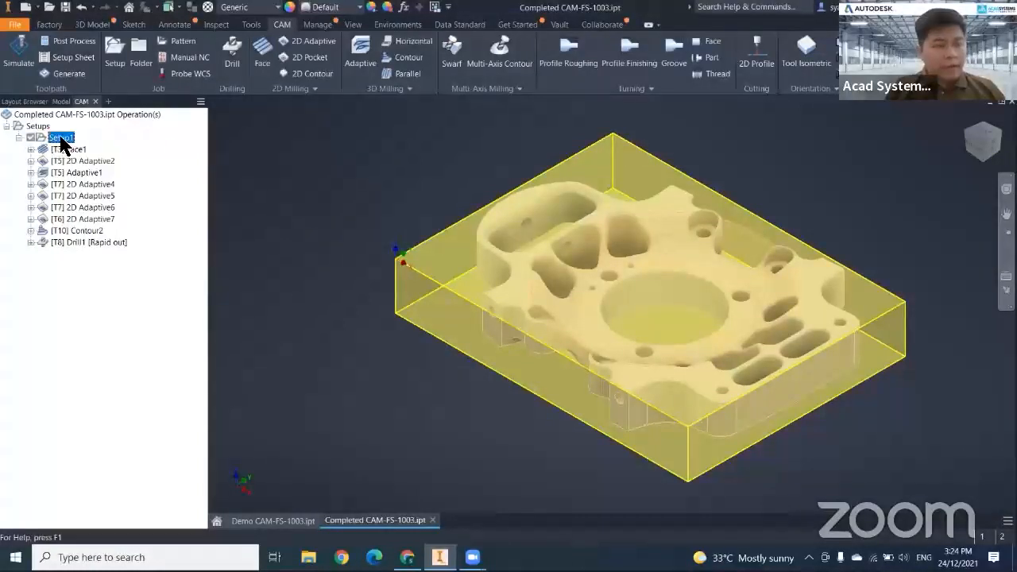
{"action": "right_click", "coordinate": [62, 140]}
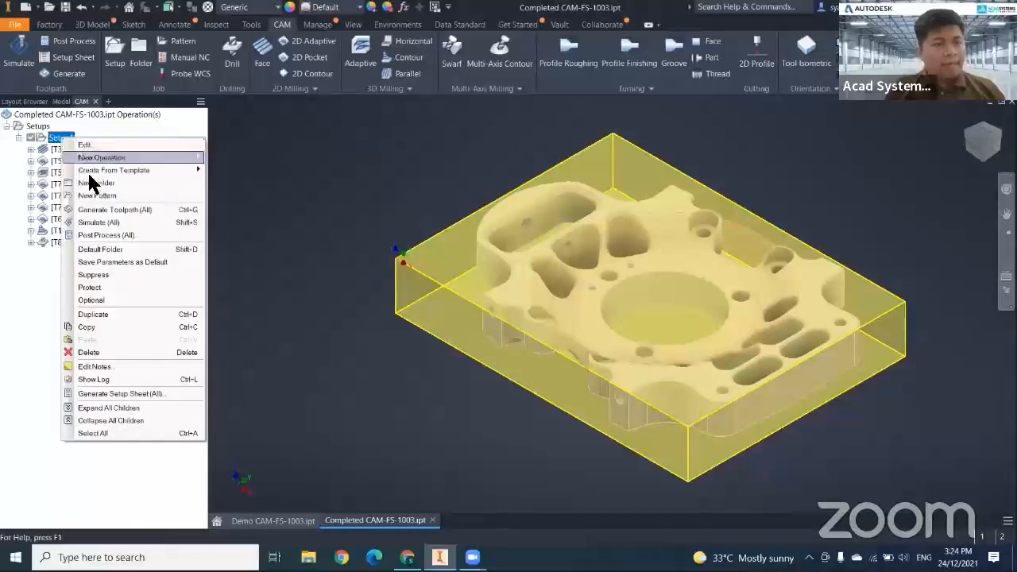
{"action": "left_click", "coordinate": [97, 236]}
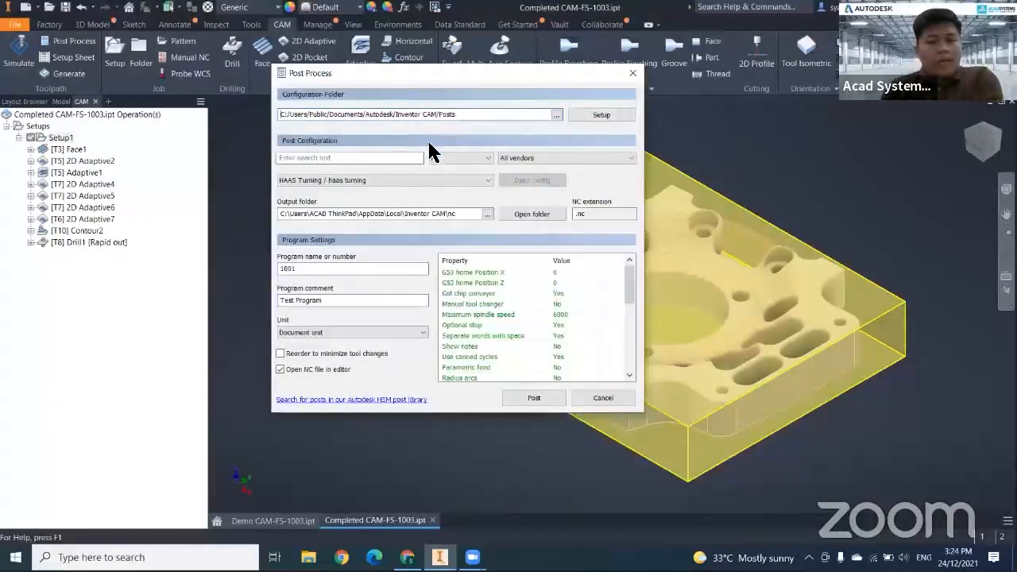
Look through the available post processor configurations and dismiss the list without choosing one.
{"action": "left_click", "coordinate": [391, 181]}
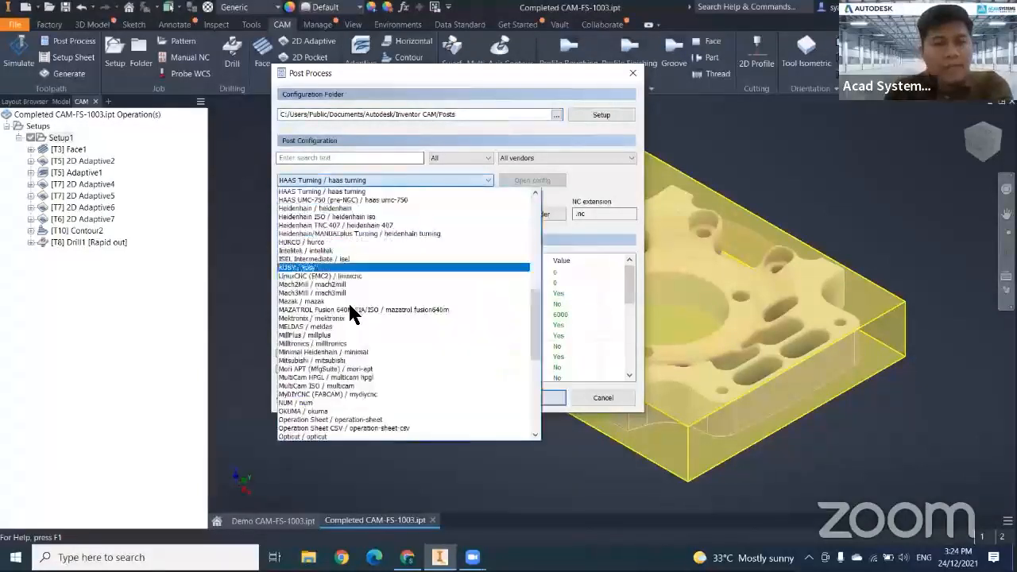
{"action": "scroll", "coordinate": [349, 306], "scroll_direction": "down", "scroll_amount": 2}
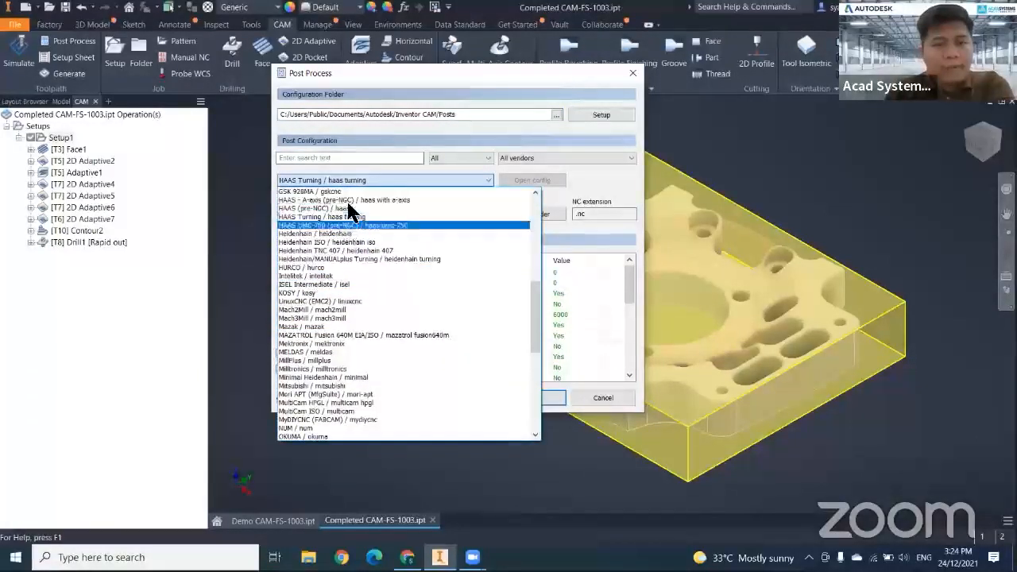
{"action": "scroll", "coordinate": [338, 274], "scroll_direction": "up", "scroll_amount": 3}
{"action": "scroll", "coordinate": [336, 262], "scroll_direction": "up", "scroll_amount": 6}
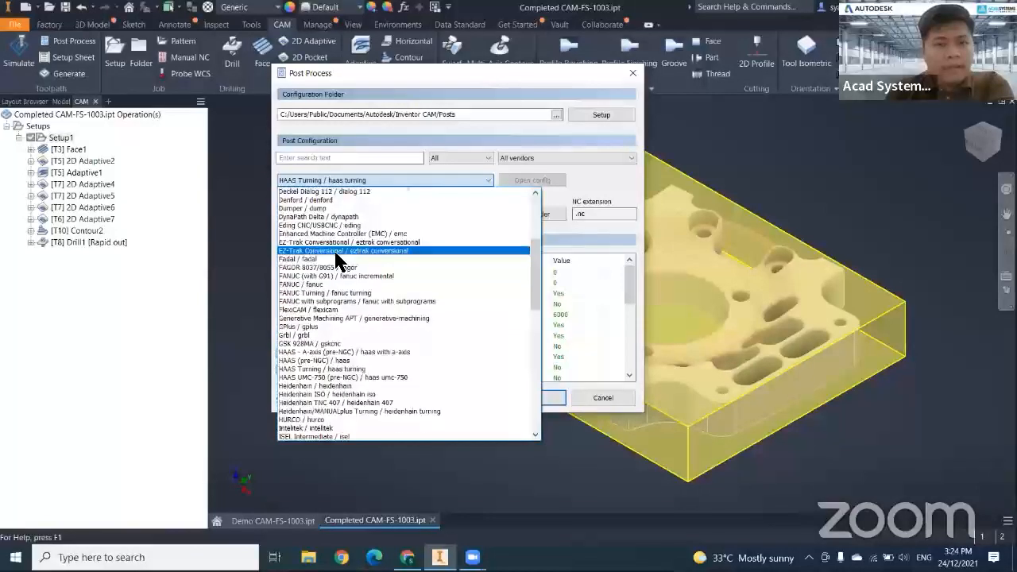
{"action": "left_click_drag", "start_coordinate": [534, 240], "coordinate": [397, 205]}
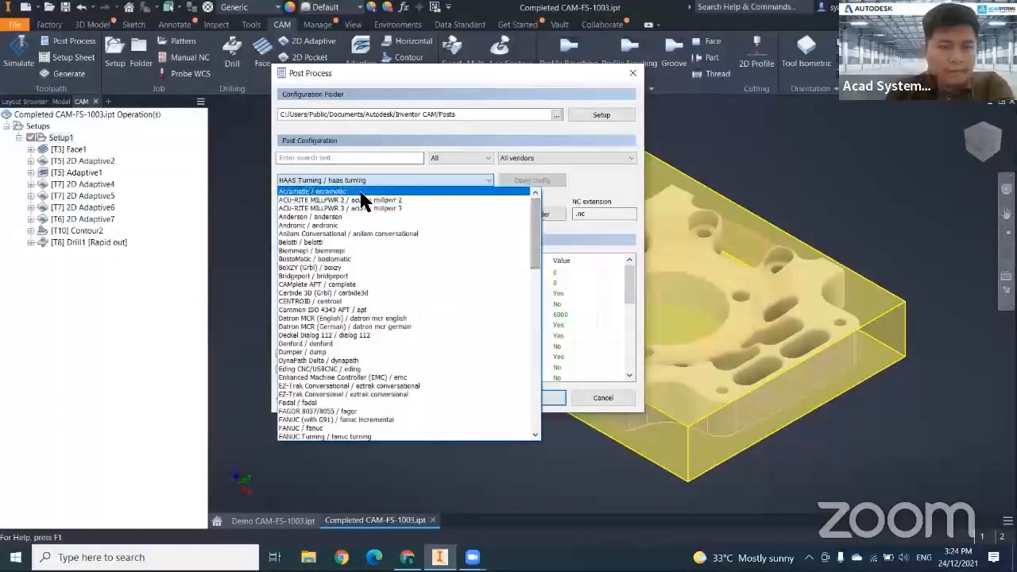
{"action": "scroll", "coordinate": [352, 352], "scroll_direction": "down", "scroll_amount": 3}
{"action": "scroll", "coordinate": [352, 369], "scroll_direction": "down", "scroll_amount": 9}
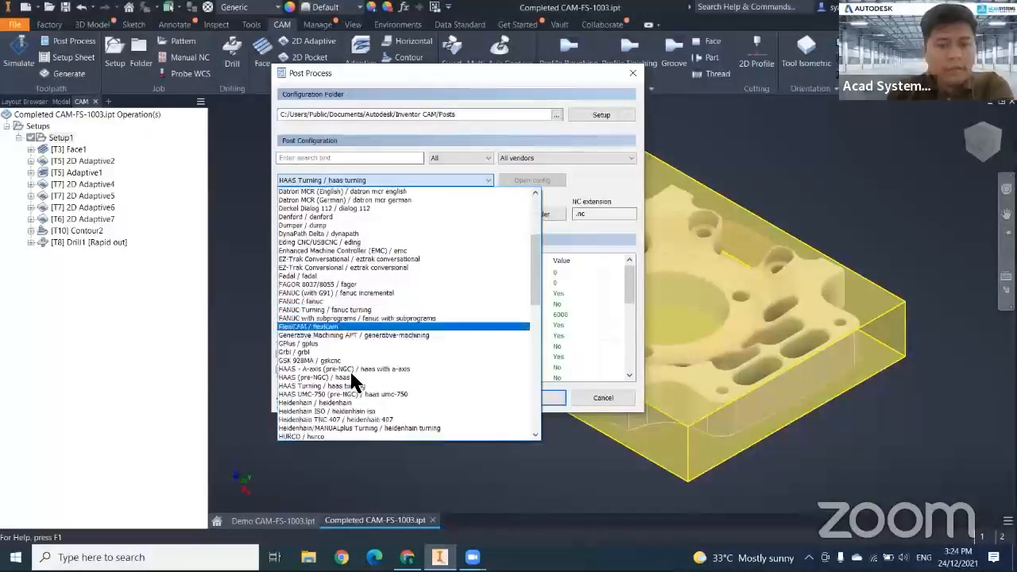
{"action": "scroll", "coordinate": [348, 395], "scroll_direction": "down", "scroll_amount": 6}
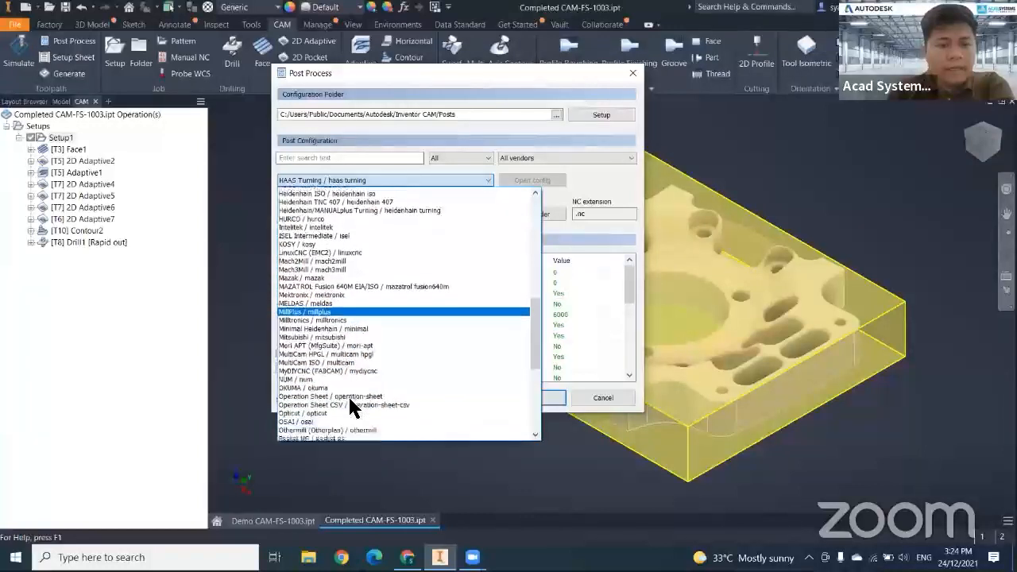
{"action": "left_click", "coordinate": [508, 76]}
{"action": "left_click_drag", "start_coordinate": [506, 73], "coordinate": [496, 69]}
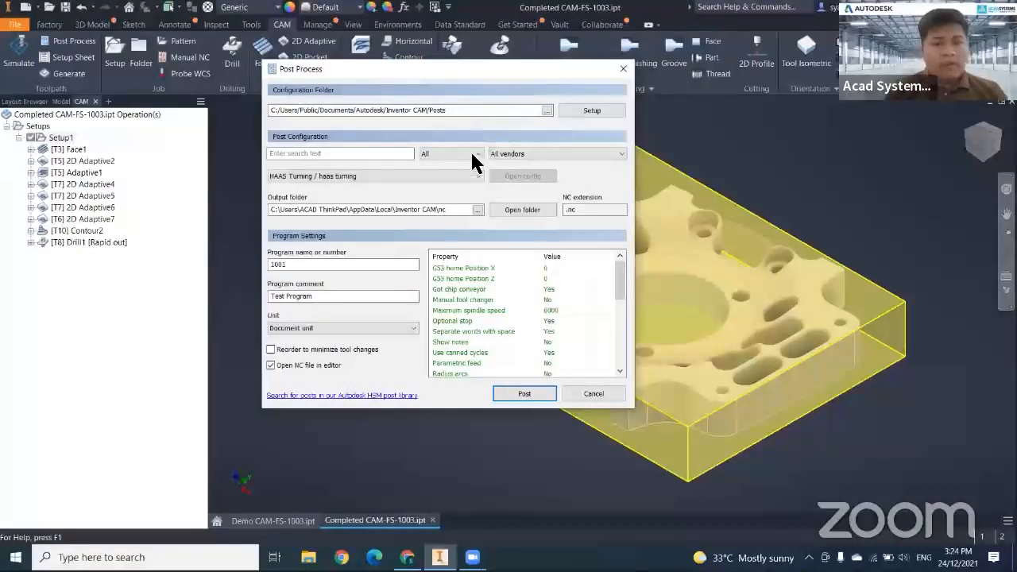
Open the online Autodesk HSM post library in the browser and filter its posts by the Milling type.
{"action": "left_click_drag", "start_coordinate": [463, 75], "coordinate": [435, 74]}
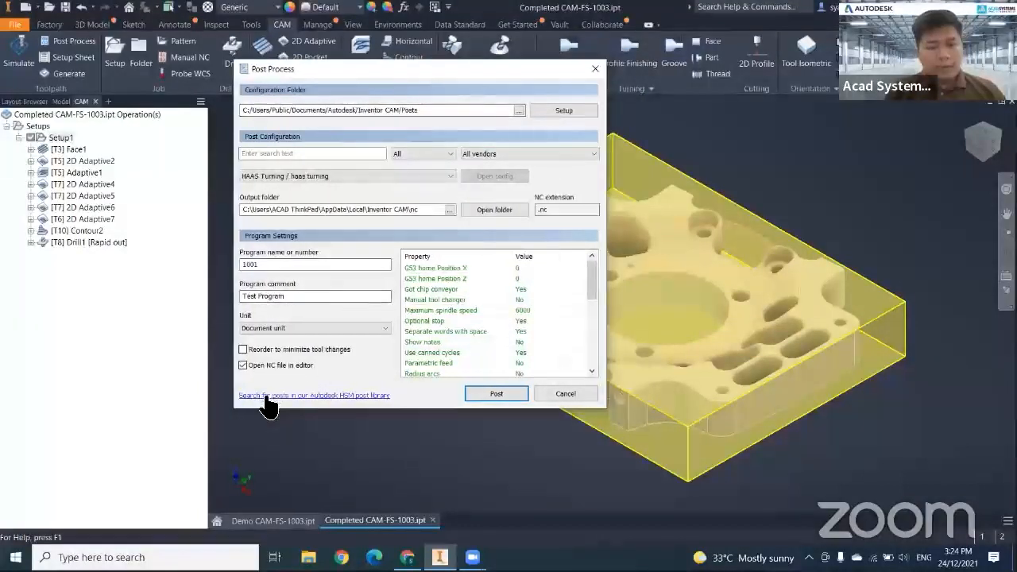
{"action": "left_click", "coordinate": [334, 396]}
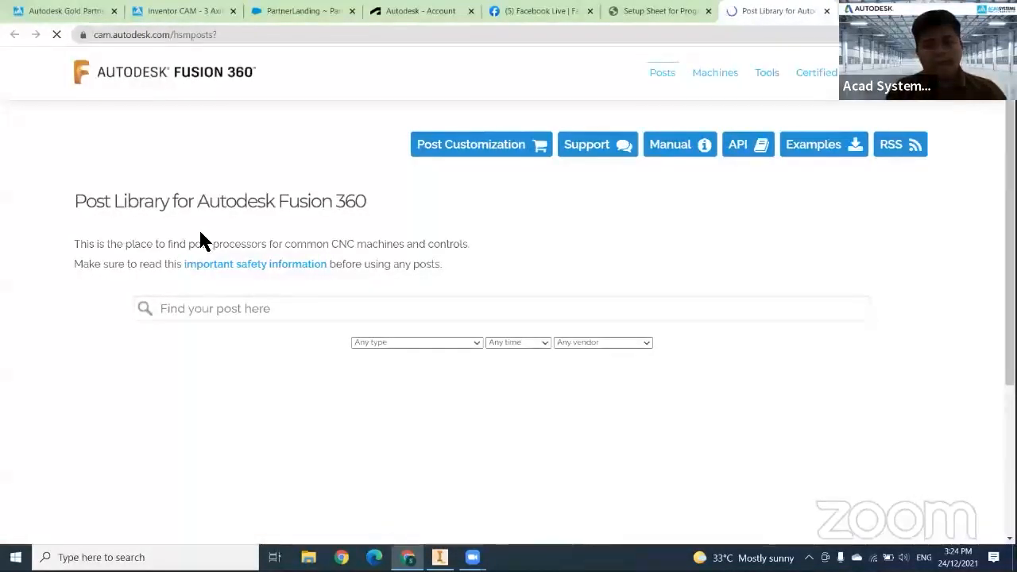
{"action": "scroll", "coordinate": [200, 236], "scroll_direction": "down", "scroll_amount": 3}
{"action": "left_click", "coordinate": [426, 146]}
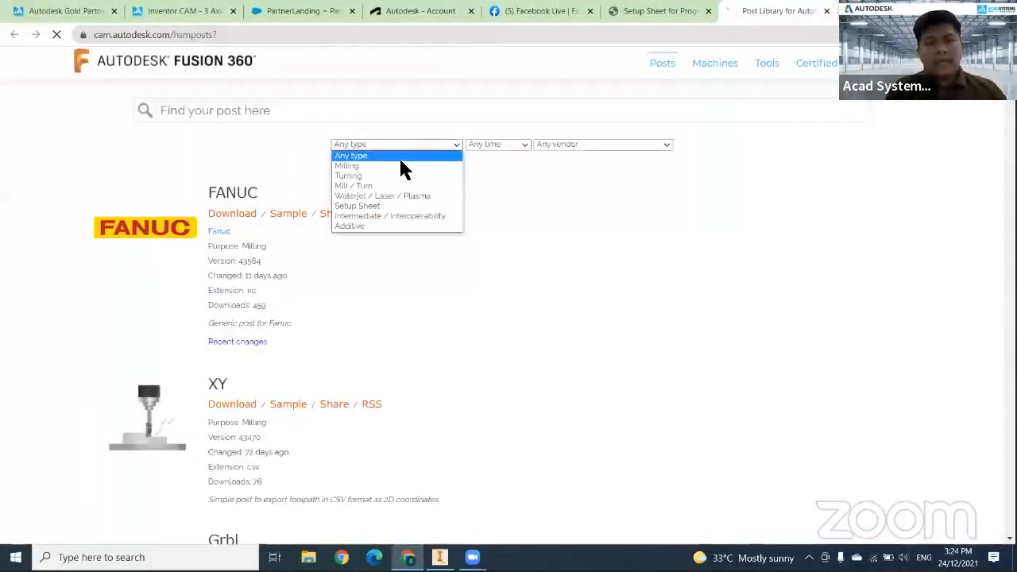
{"action": "left_click", "coordinate": [350, 166]}
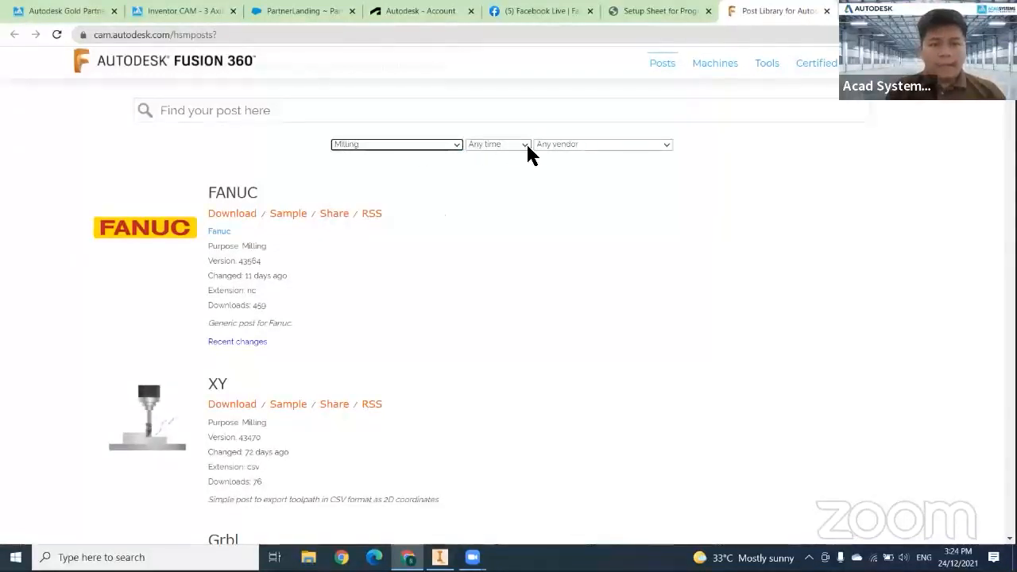
Narrow the milling posts in the library to the vendor Doosan.
{"action": "left_click", "coordinate": [562, 143]}
{"action": "scroll", "coordinate": [560, 262], "scroll_direction": "down", "scroll_amount": 5}
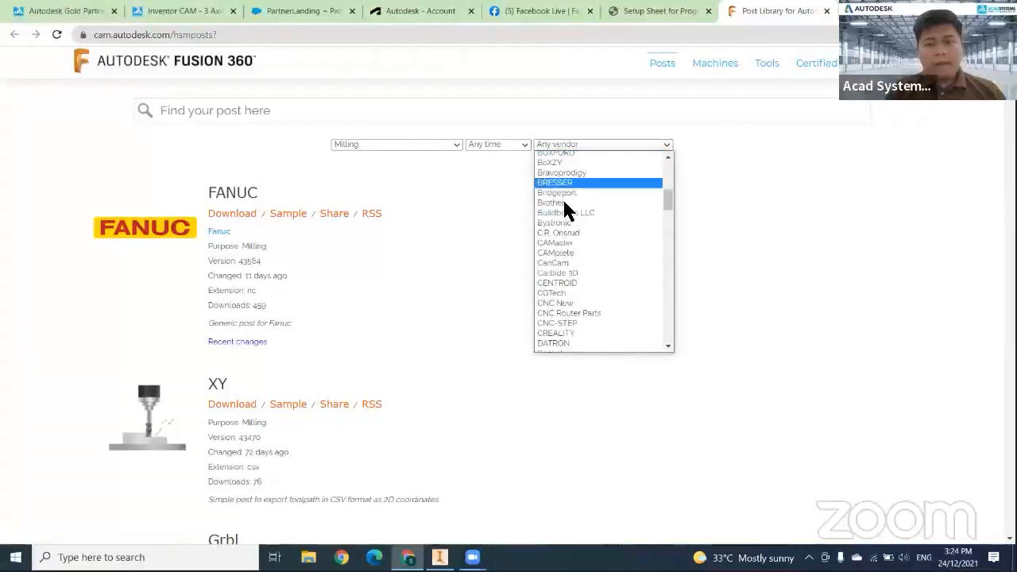
{"action": "scroll", "coordinate": [575, 302], "scroll_direction": "down", "scroll_amount": 3}
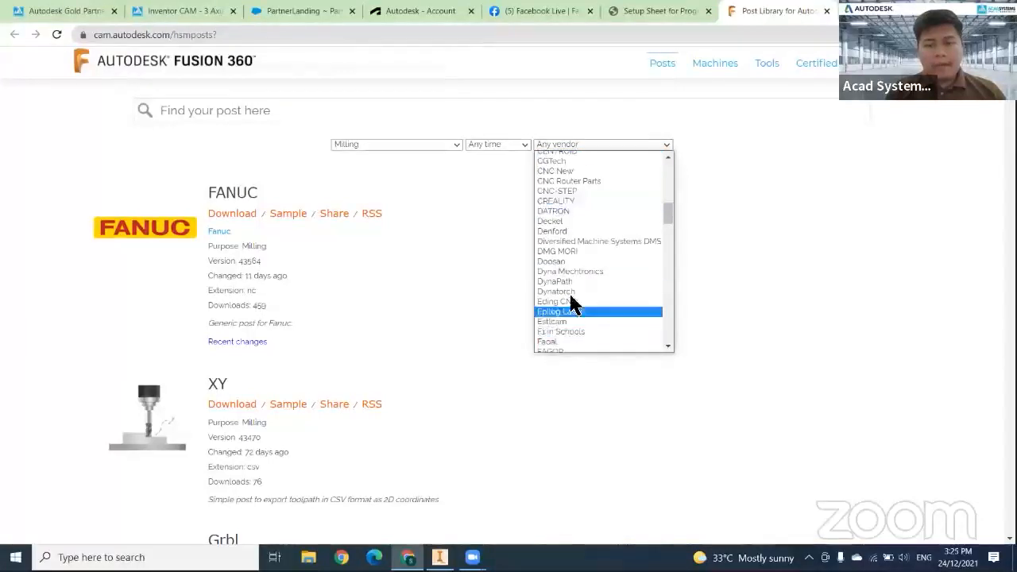
{"action": "left_click", "coordinate": [573, 171]}
{"action": "left_click", "coordinate": [577, 144]}
{"action": "scroll", "coordinate": [563, 317], "scroll_direction": "up", "scroll_amount": 2}
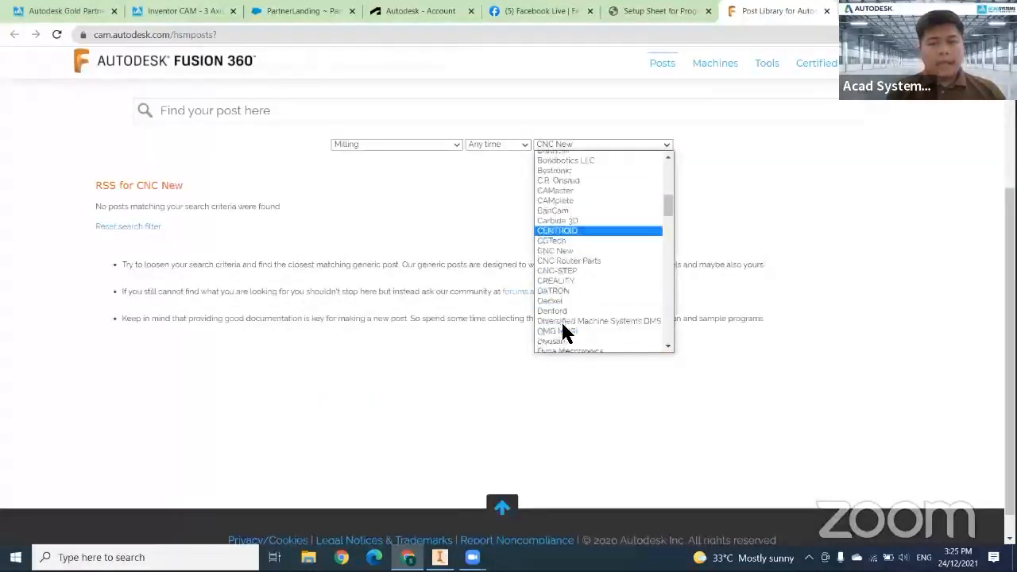
{"action": "scroll", "coordinate": [566, 332], "scroll_direction": "down", "scroll_amount": 2}
{"action": "left_click", "coordinate": [557, 302]}
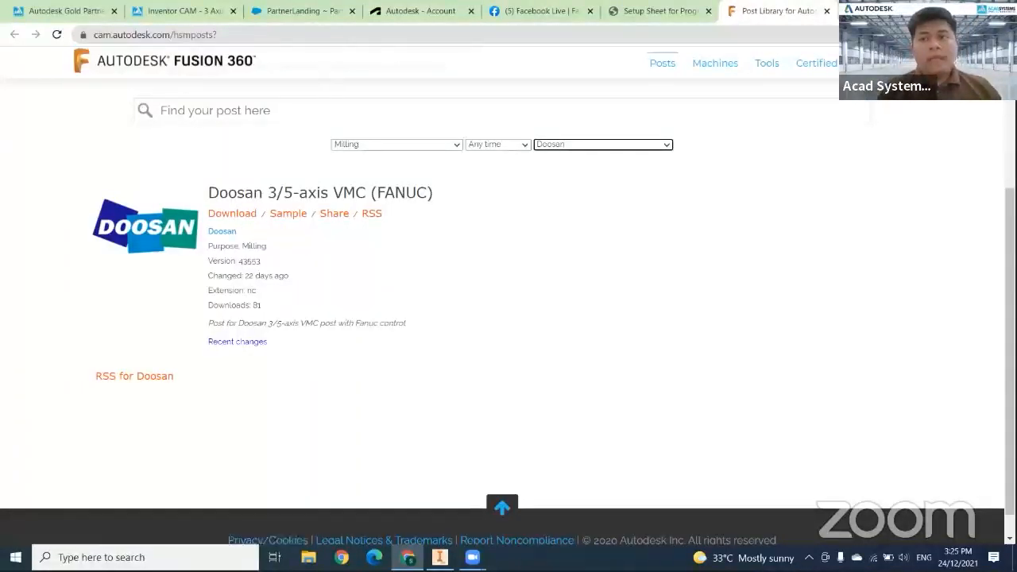
Switch back to Inventor, set the post configuration folder to Turn Mill and look through the posts it offers.
{"action": "key", "text": "alt+Tab"}
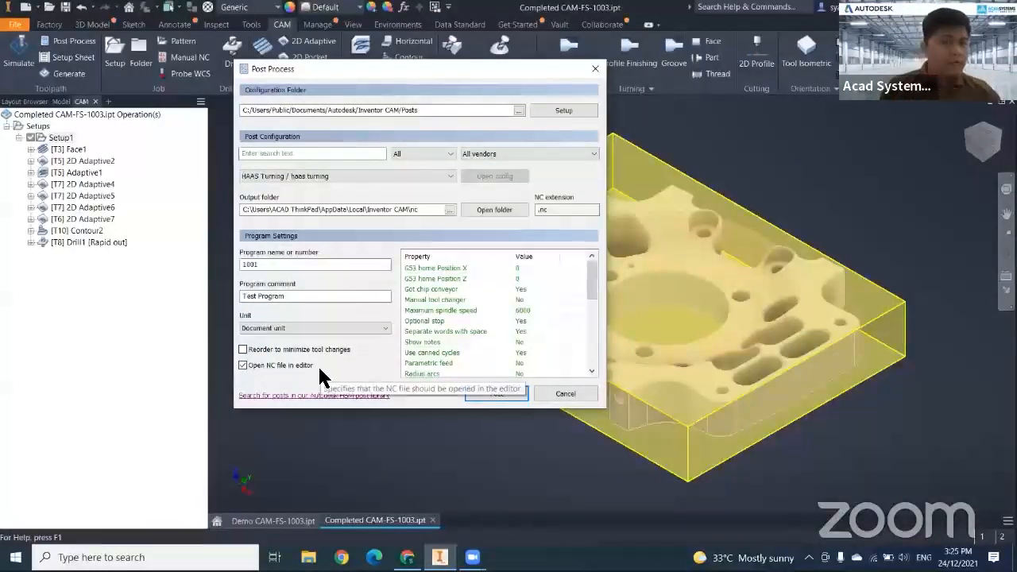
{"action": "left_click", "coordinate": [519, 111]}
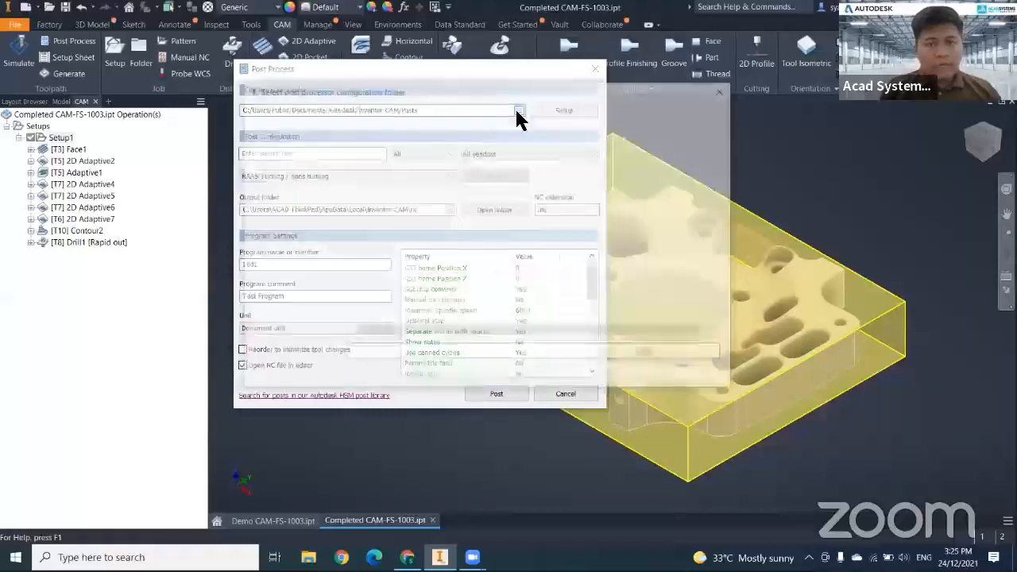
{"action": "left_click_drag", "start_coordinate": [516, 106], "coordinate": [680, 88]}
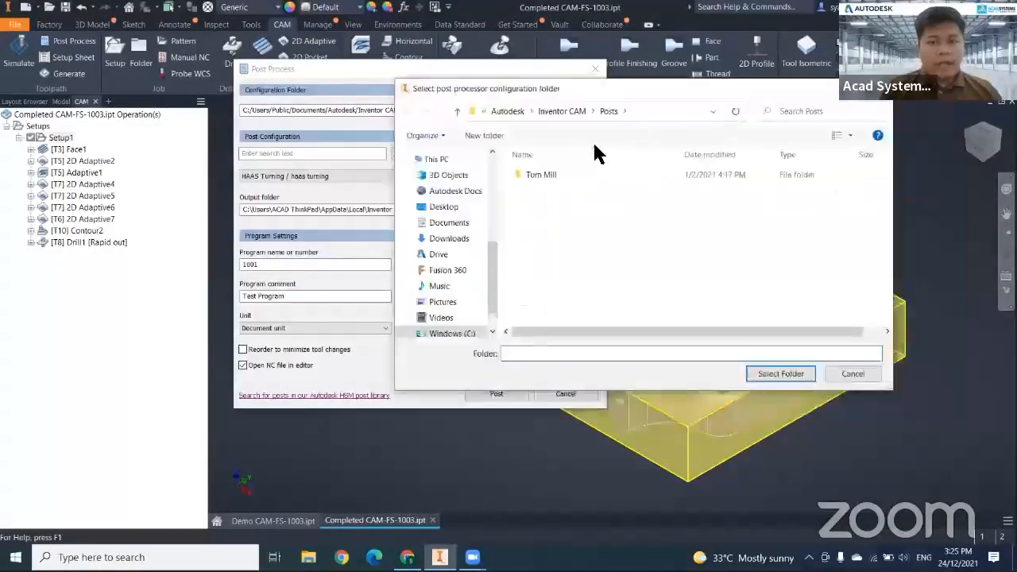
{"action": "double_click", "coordinate": [543, 175]}
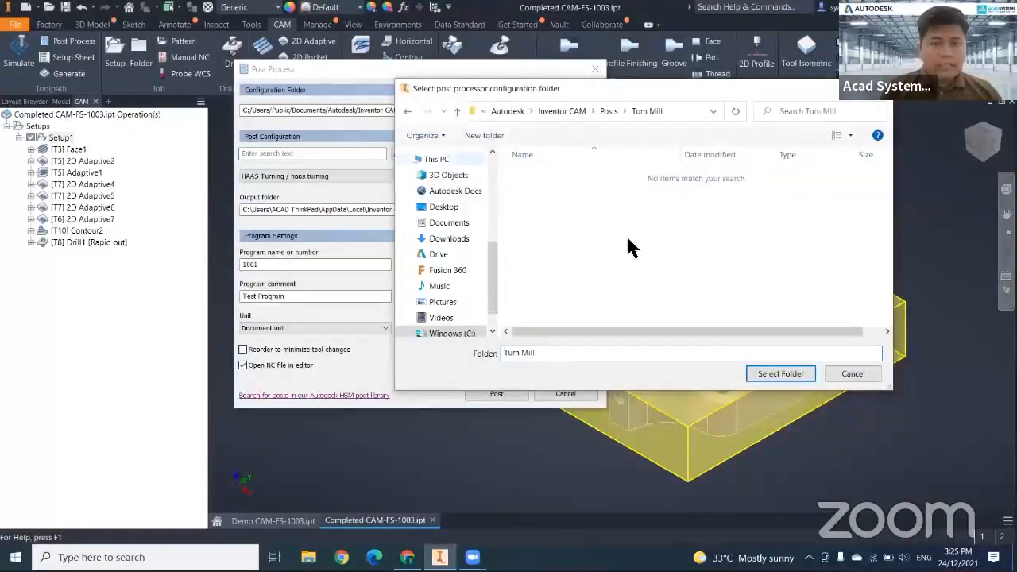
{"action": "left_click", "coordinate": [780, 374]}
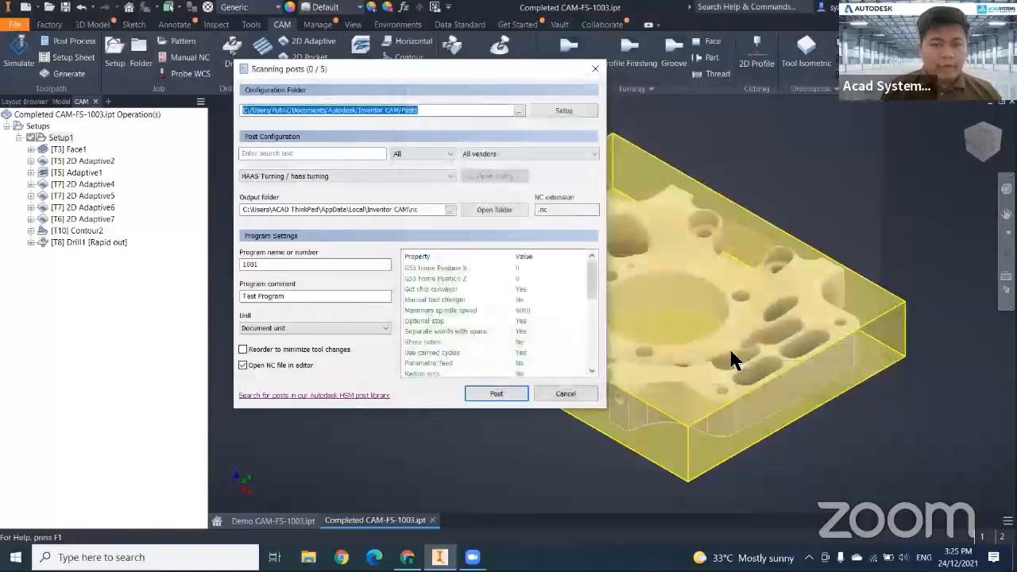
{"action": "left_click", "coordinate": [352, 176]}
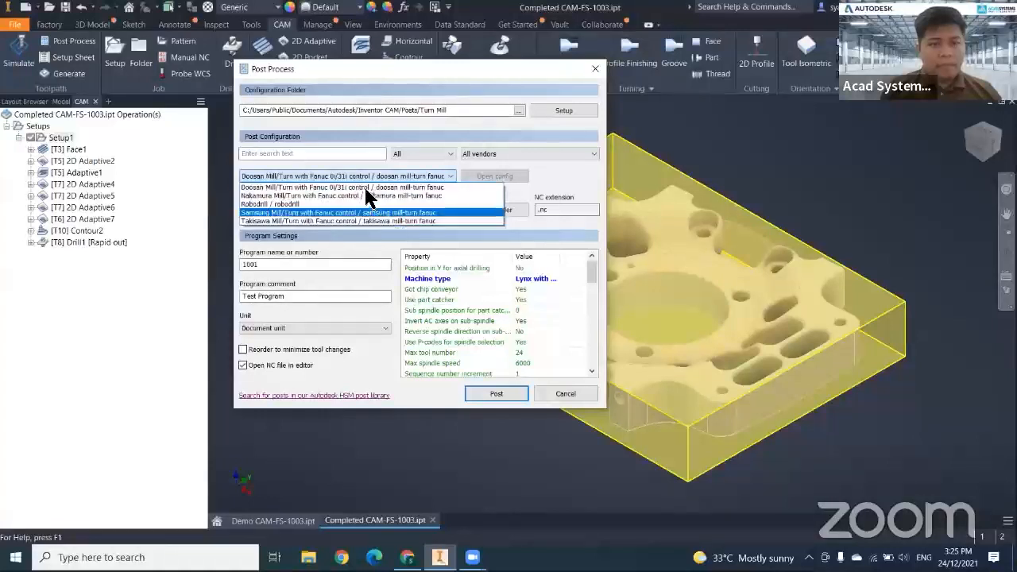
{"action": "left_click", "coordinate": [468, 137]}
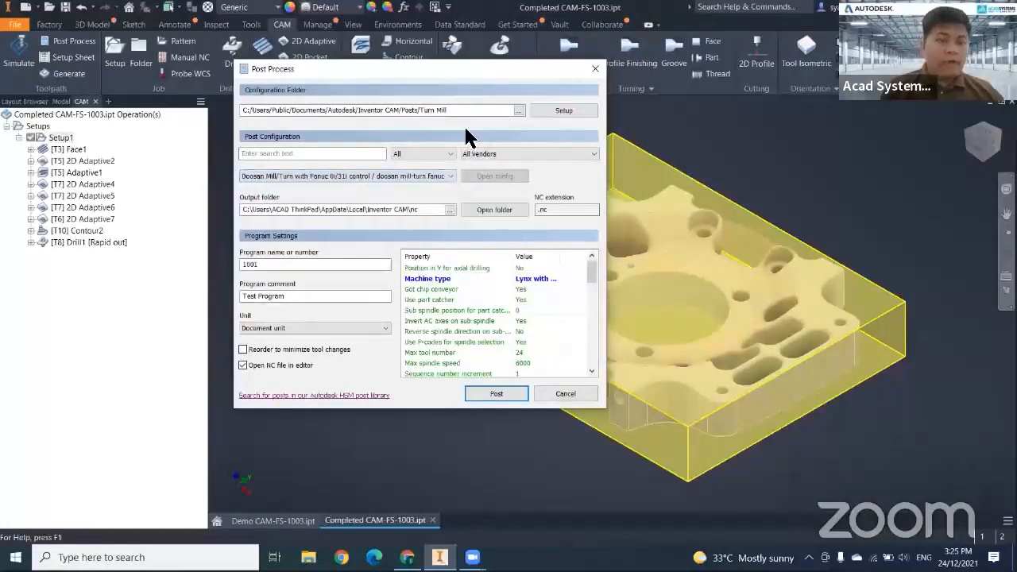
Set the post configuration folder back to the parent Posts folder.
{"action": "left_click", "coordinate": [519, 111]}
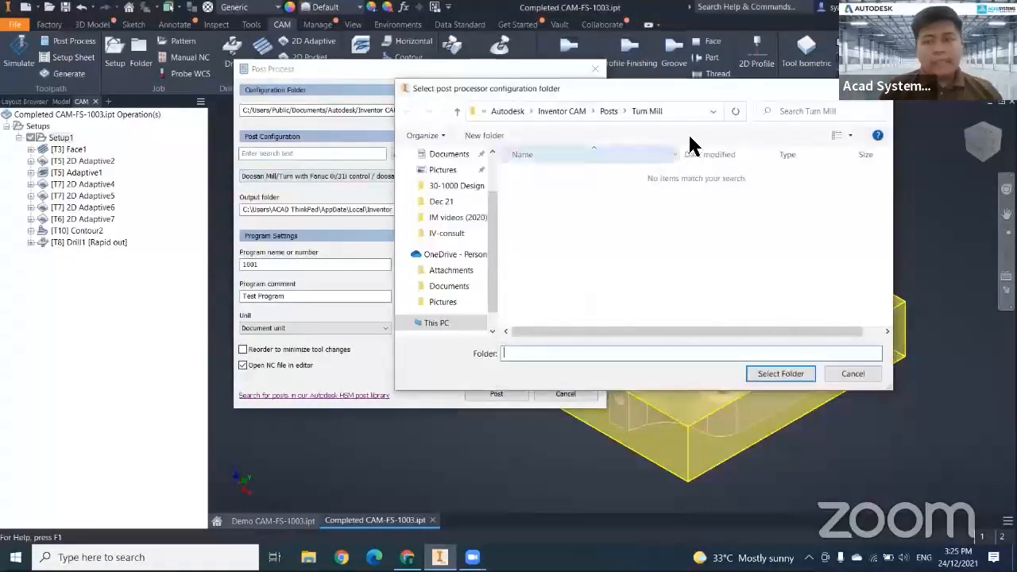
{"action": "left_click", "coordinate": [609, 111]}
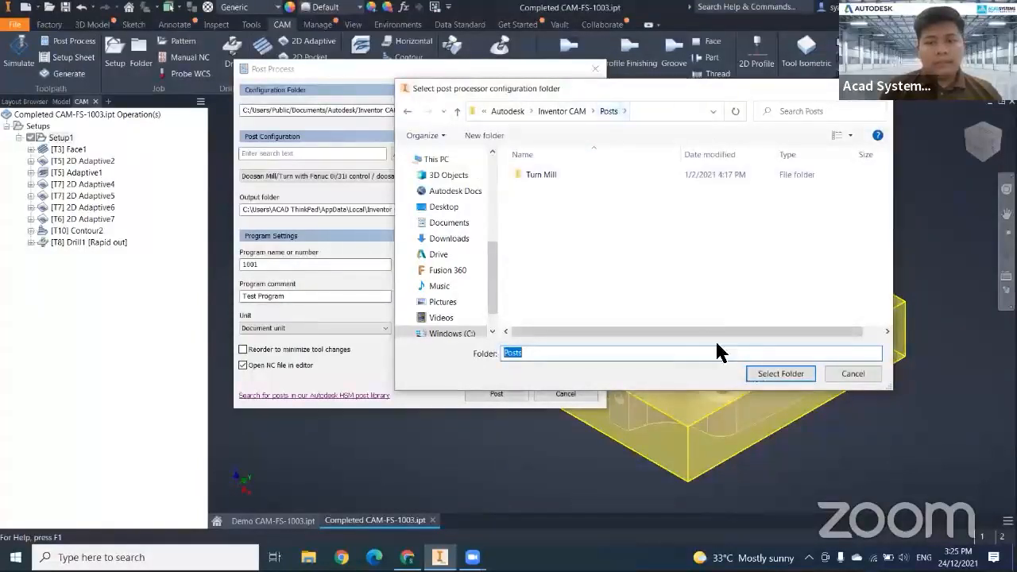
{"action": "left_click", "coordinate": [780, 374]}
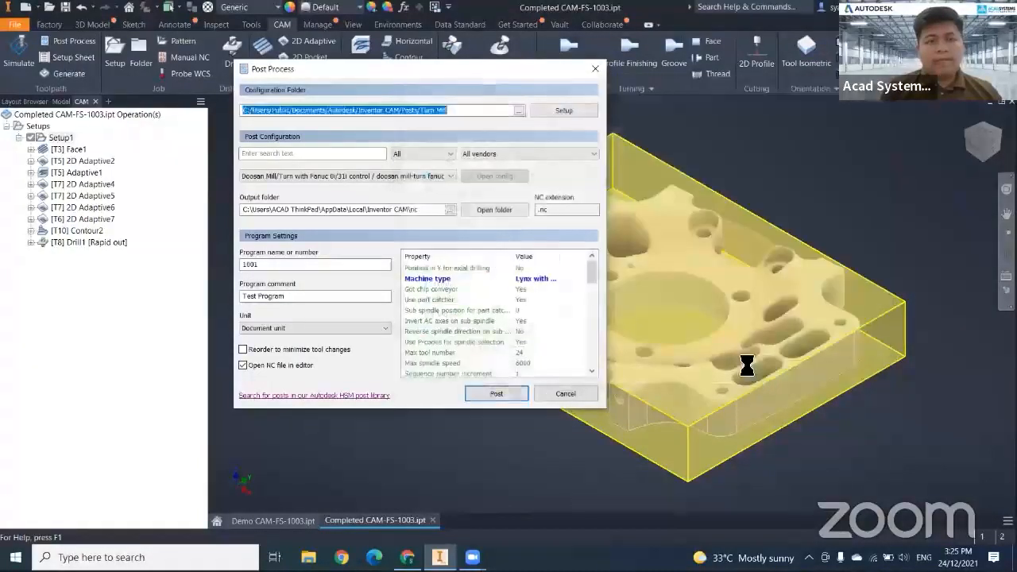
Choose HAAS - A-axis (pre-NGC) / haas with a-axis as the post configuration.
{"action": "left_click", "coordinate": [344, 176]}
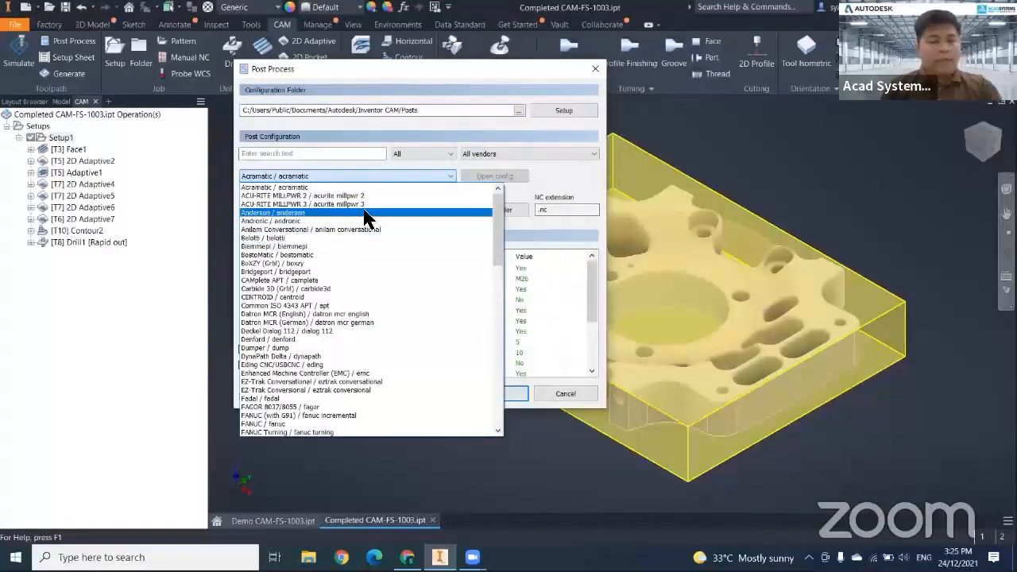
{"action": "scroll", "coordinate": [342, 300], "scroll_direction": "down", "scroll_amount": 2}
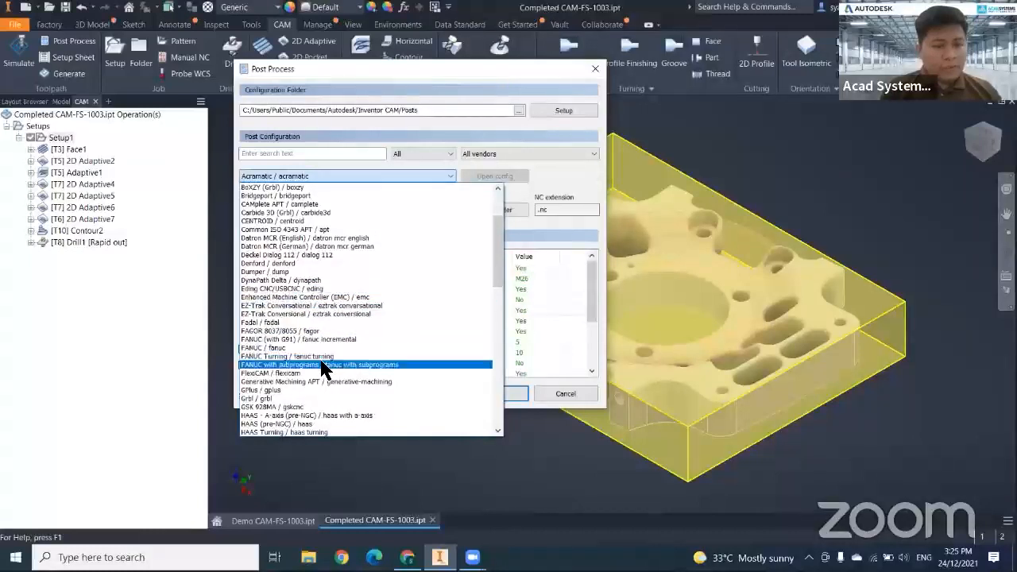
{"action": "scroll", "coordinate": [322, 388], "scroll_direction": "down", "scroll_amount": 2}
{"action": "scroll", "coordinate": [322, 381], "scroll_direction": "down", "scroll_amount": 3}
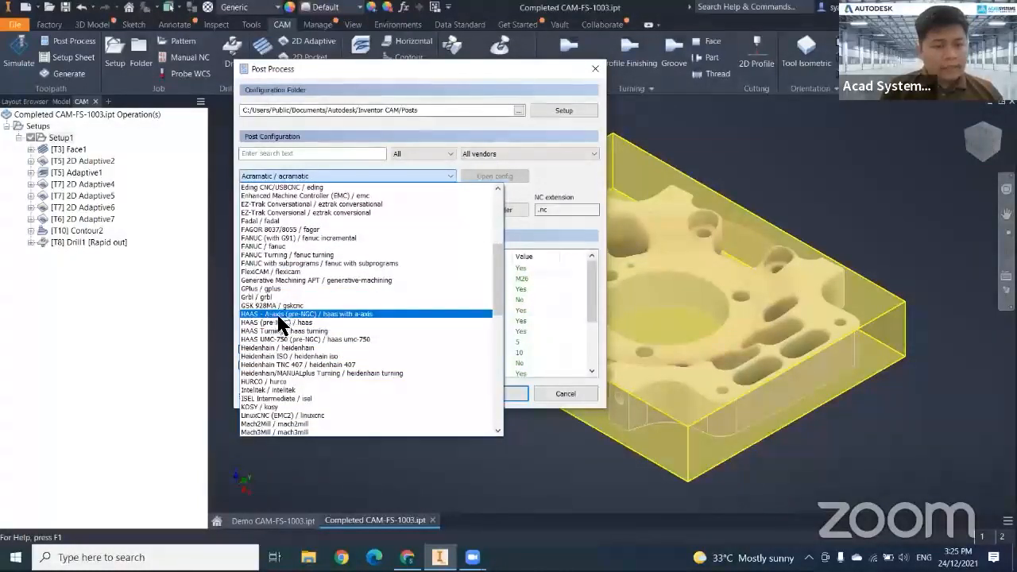
{"action": "left_click", "coordinate": [282, 314]}
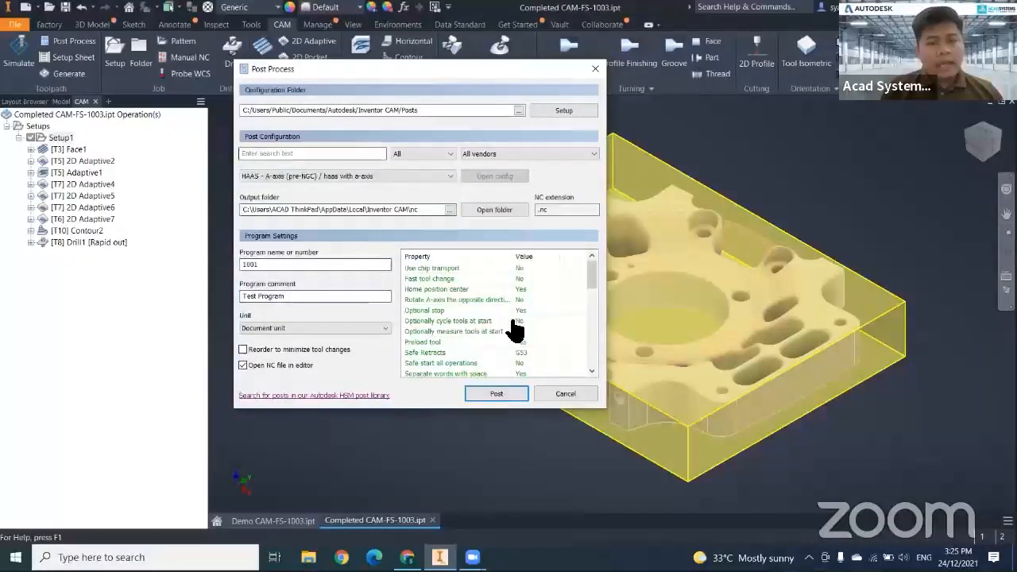
Try to post Setup1 under the file name 00001, check the log in the editor and close it.
{"action": "left_click", "coordinate": [491, 393]}
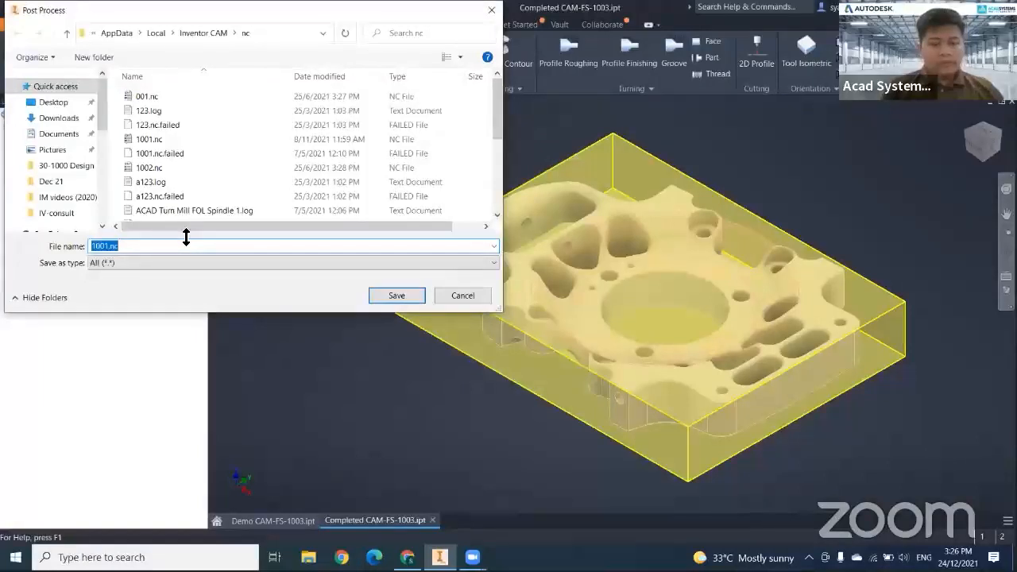
{"action": "type", "text": "00001"}
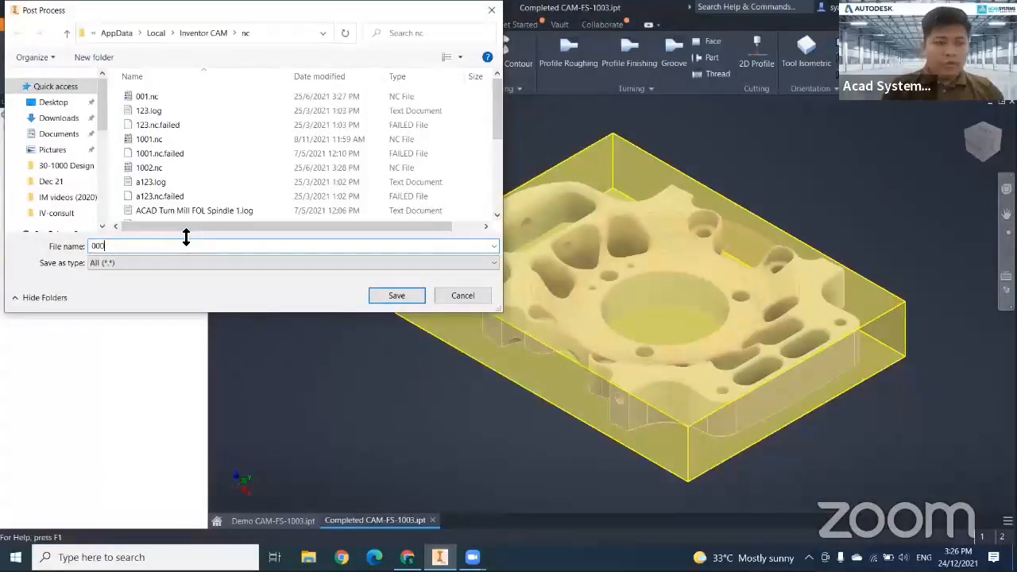
{"action": "left_click", "coordinate": [399, 296]}
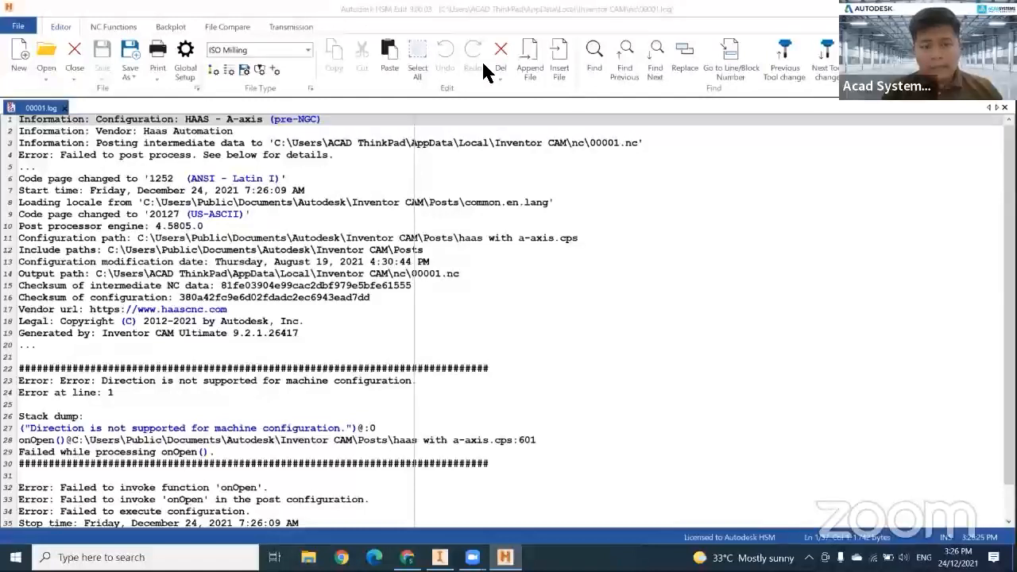
{"action": "scroll", "coordinate": [394, 250], "scroll_direction": "down", "scroll_amount": 1}
{"action": "scroll", "coordinate": [394, 250], "scroll_direction": "up", "scroll_amount": 1}
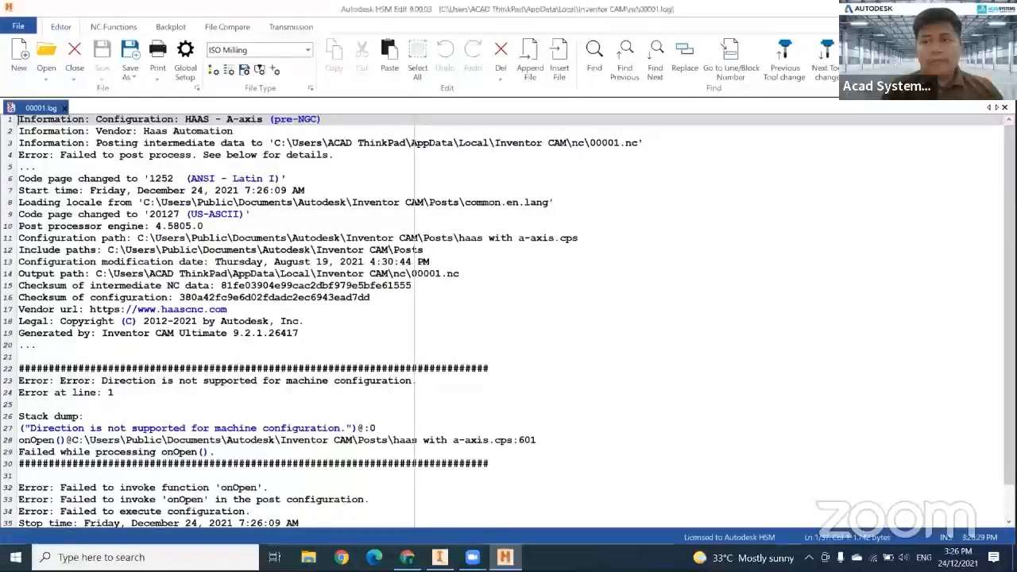
{"action": "left_click", "coordinate": [1000, 8]}
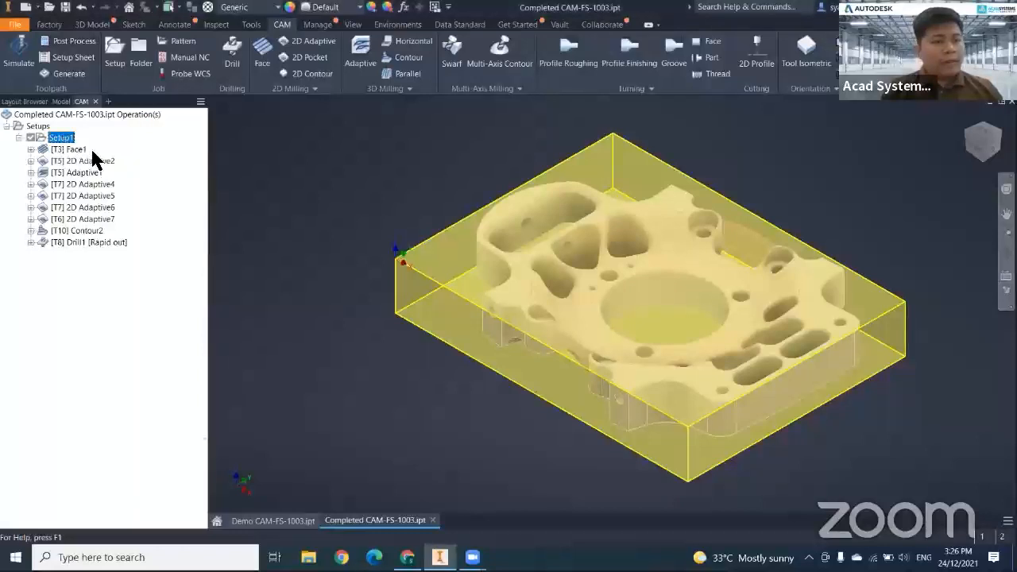
Reopen the post-processing settings for Setup1 and choose HAAS (pre-NGC) / haas as the post configuration.
{"action": "right_click", "coordinate": [62, 138]}
{"action": "left_click", "coordinate": [111, 237]}
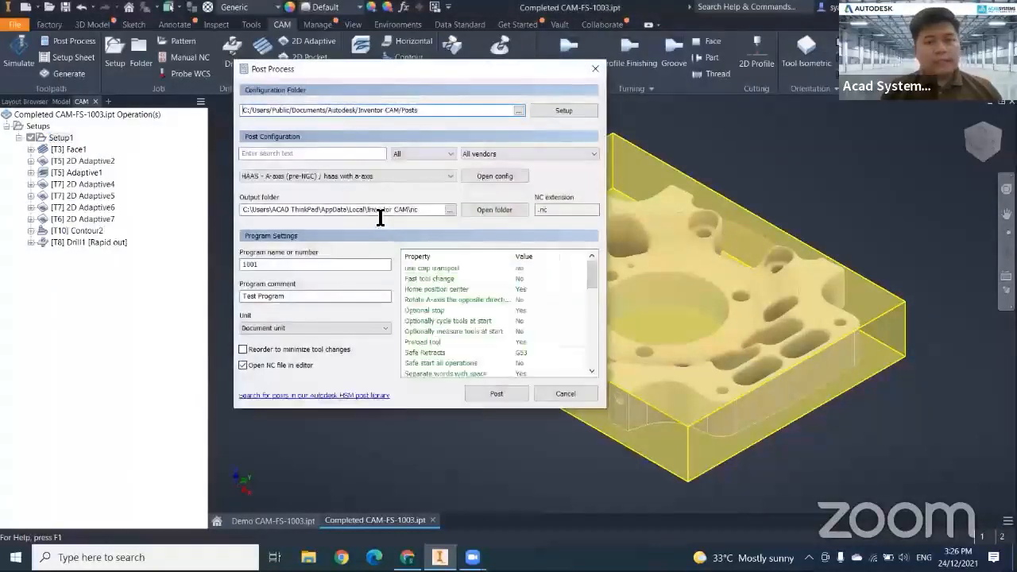
{"action": "left_click", "coordinate": [437, 176]}
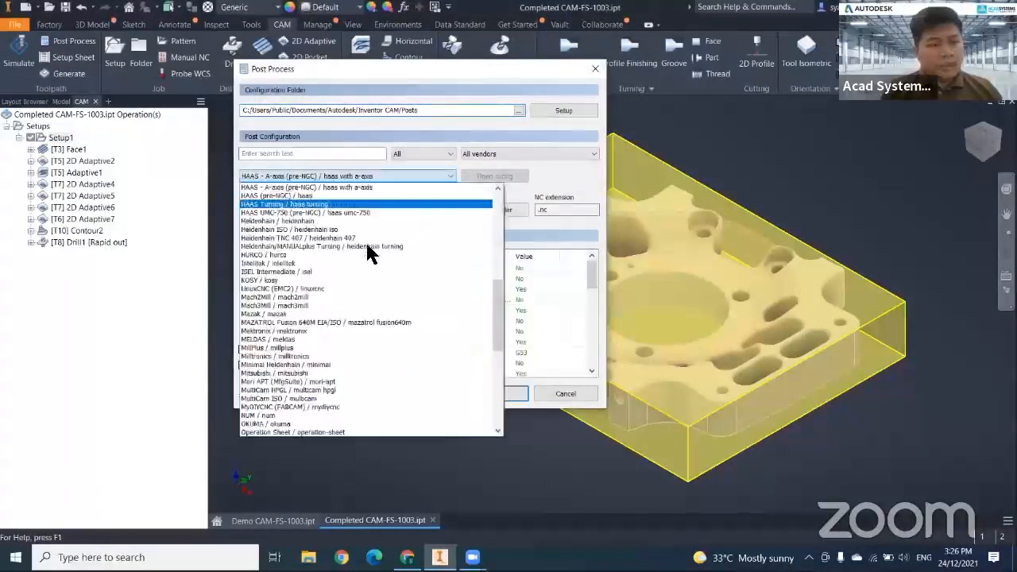
{"action": "left_click", "coordinate": [333, 197]}
{"action": "left_click", "coordinate": [332, 178]}
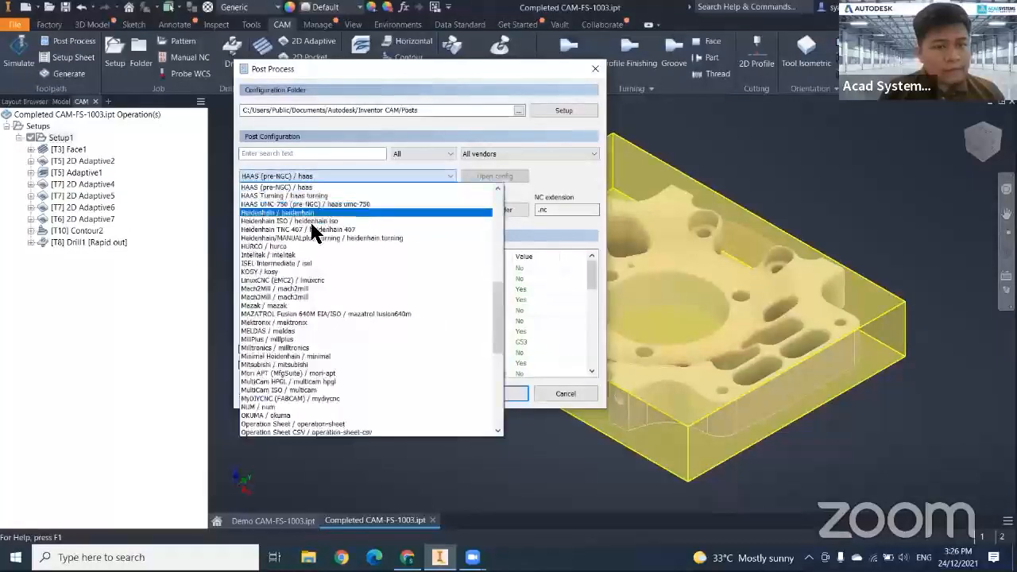
{"action": "left_click", "coordinate": [316, 222]}
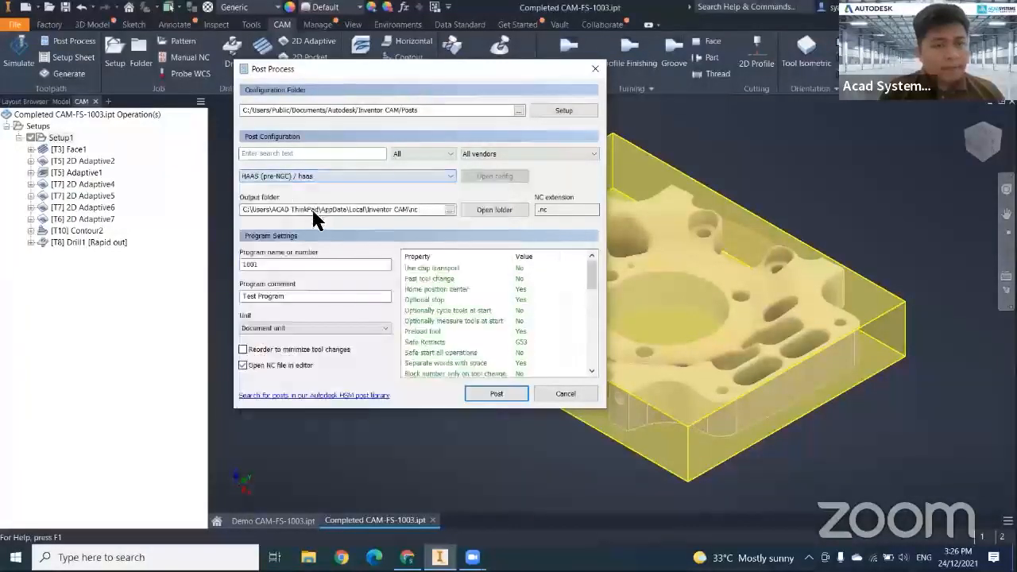
Try to post Setup1 with the HAAS (pre-NGC) configuration as 00001 and close the log it opens.
{"action": "left_click", "coordinate": [497, 391]}
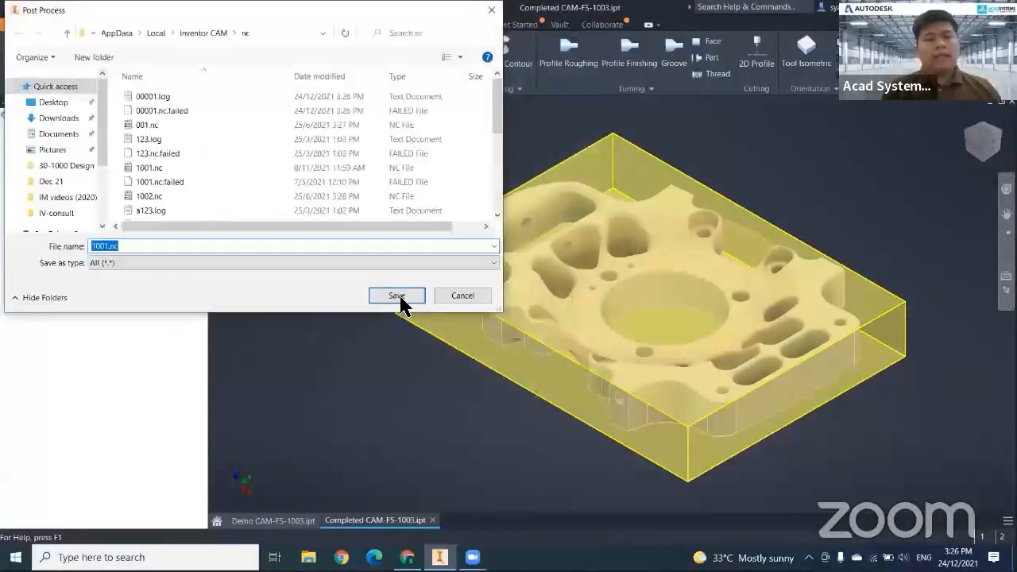
{"action": "type", "text": "00001"}
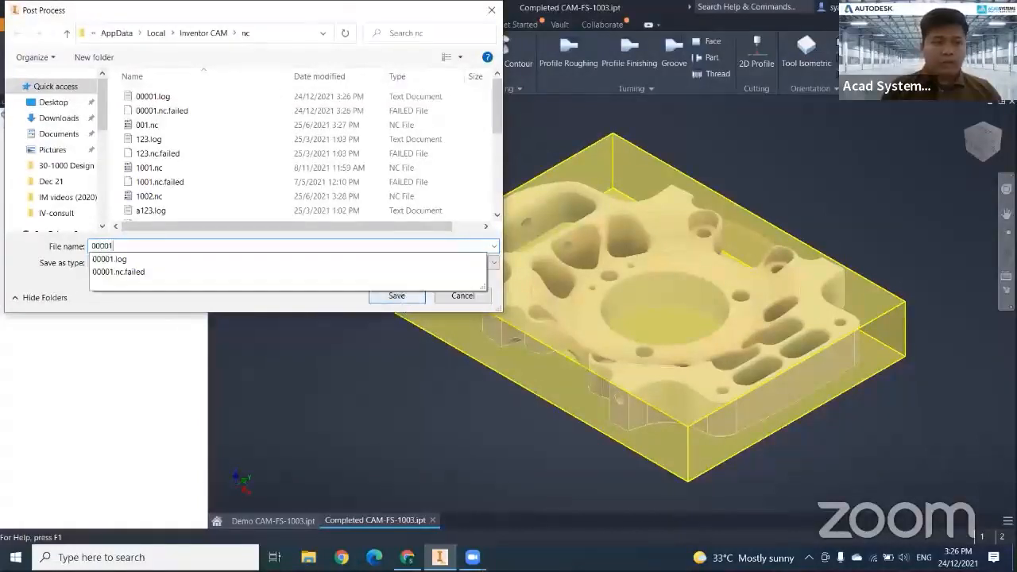
{"action": "key", "text": "Return"}
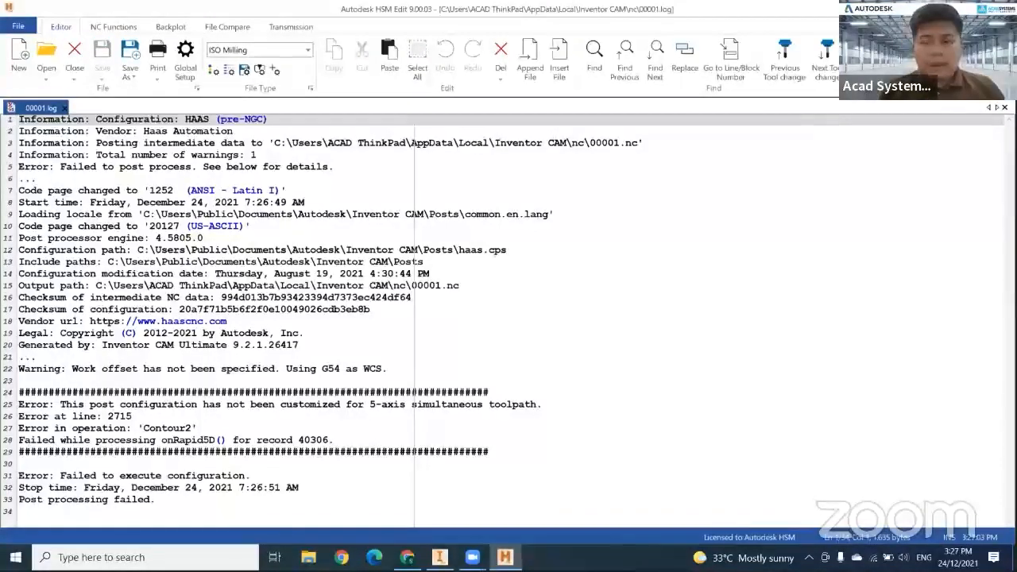
{"action": "key", "text": "alt+F4"}
Close the log file, reopen the post-processing settings for Setup1 and choose FANUC / fanuc as the post configuration.
{"action": "left_click", "coordinate": [71, 41]}
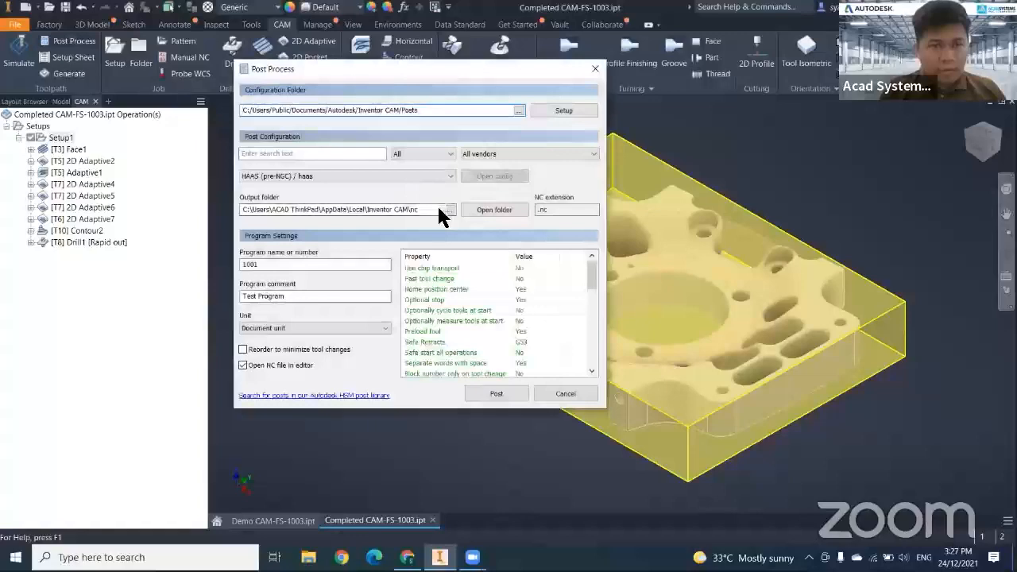
{"action": "left_click", "coordinate": [400, 176]}
{"action": "scroll", "coordinate": [362, 347], "scroll_direction": "down", "scroll_amount": 5}
{"action": "scroll", "coordinate": [360, 347], "scroll_direction": "up", "scroll_amount": 8}
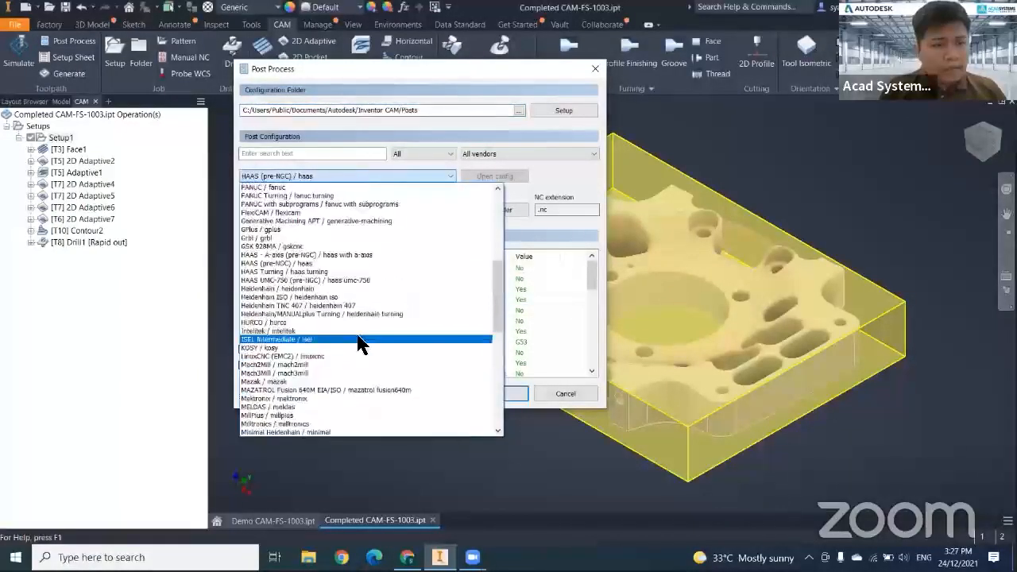
{"action": "left_click", "coordinate": [309, 265]}
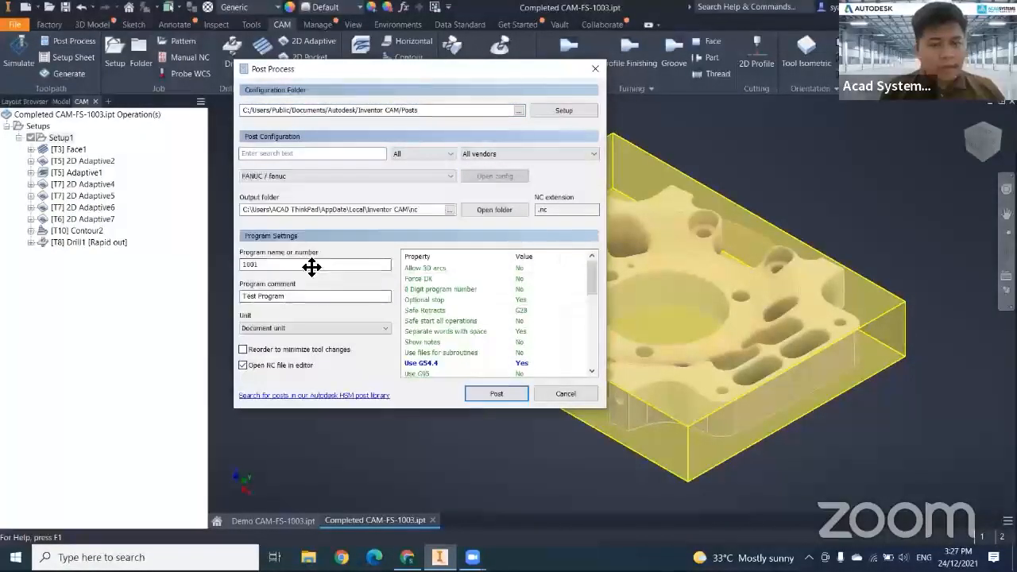
Post Setup1 with the FANUC configuration as 1001.nc, replacing the existing file.
{"action": "left_click", "coordinate": [517, 395]}
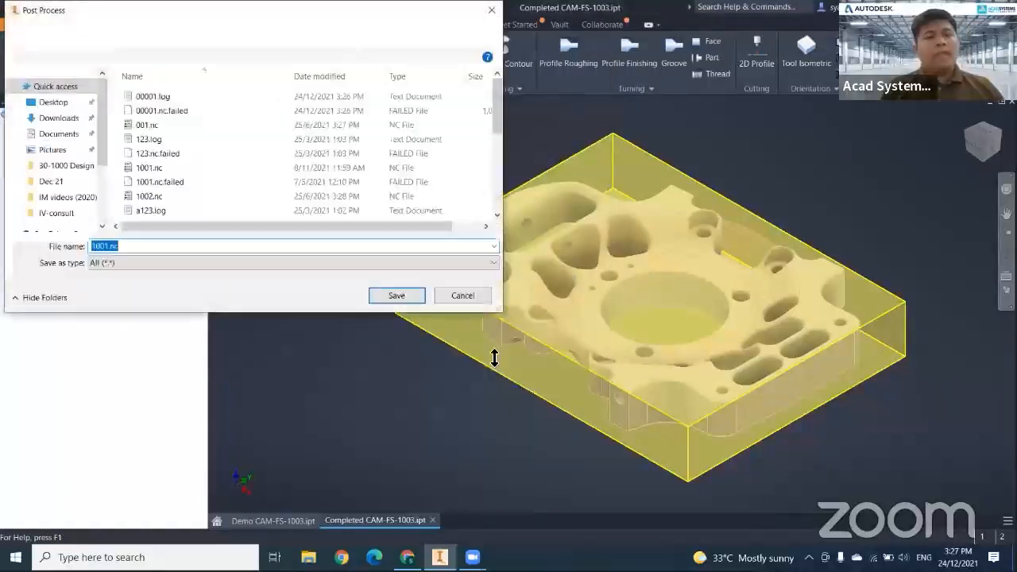
{"action": "left_click", "coordinate": [397, 295]}
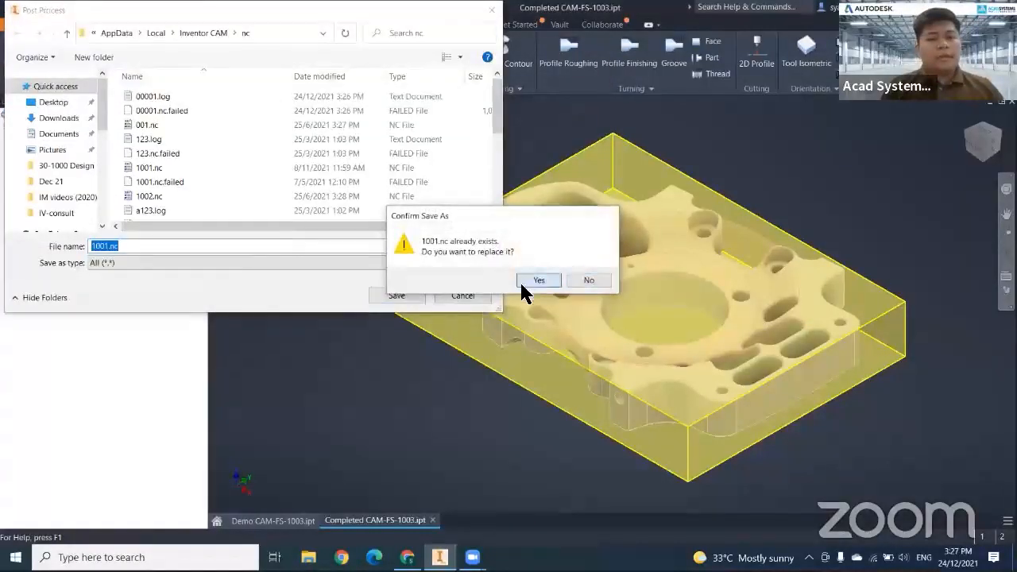
{"action": "left_click", "coordinate": [528, 283]}
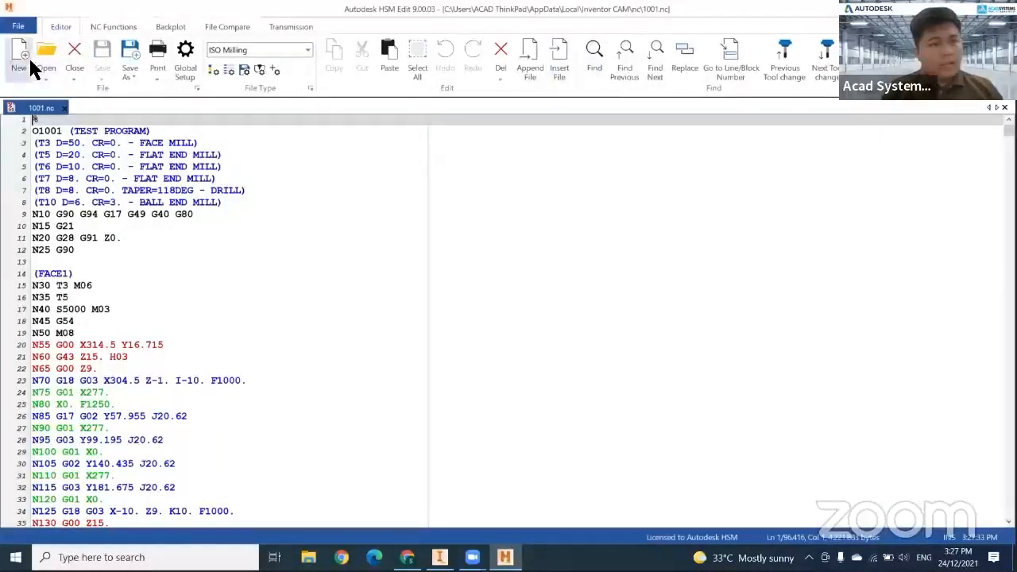
Replace every occurrence of G49 with XXX in the 1001.nc program.
{"action": "left_click", "coordinate": [682, 64]}
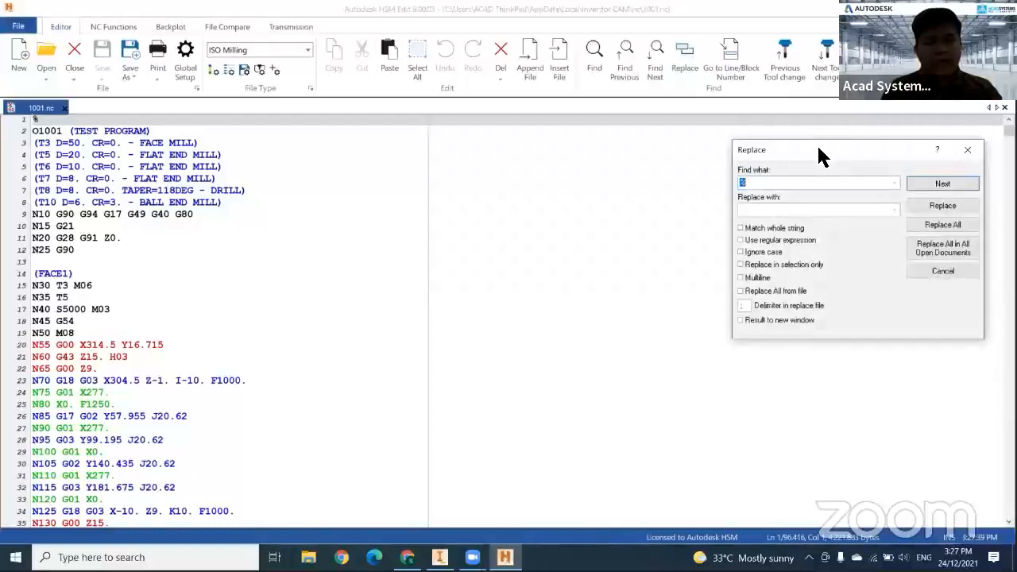
{"action": "left_click_drag", "start_coordinate": [819, 154], "coordinate": [447, 148]}
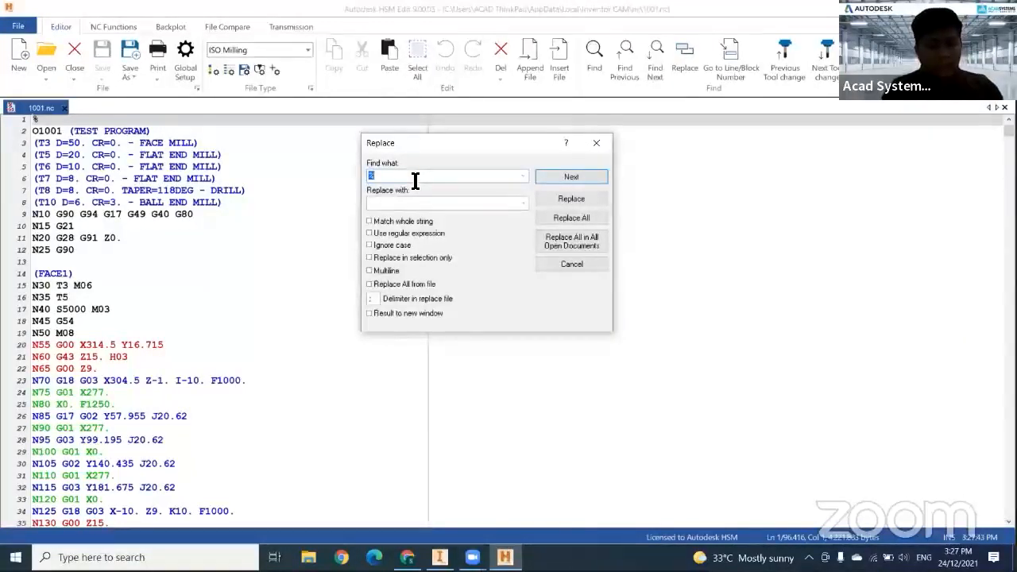
{"action": "type", "text": "G49"}
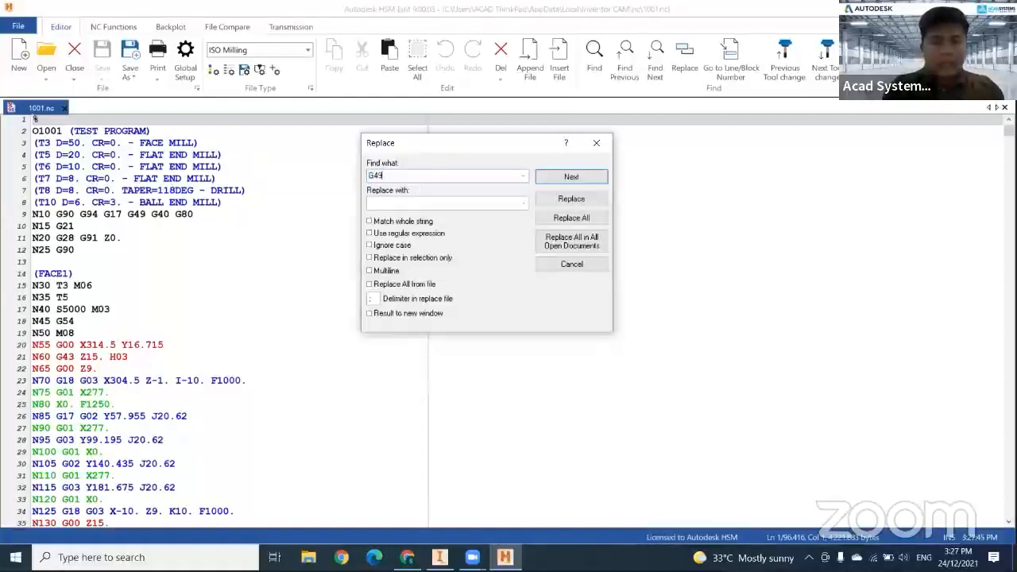
{"action": "left_click", "coordinate": [398, 204]}
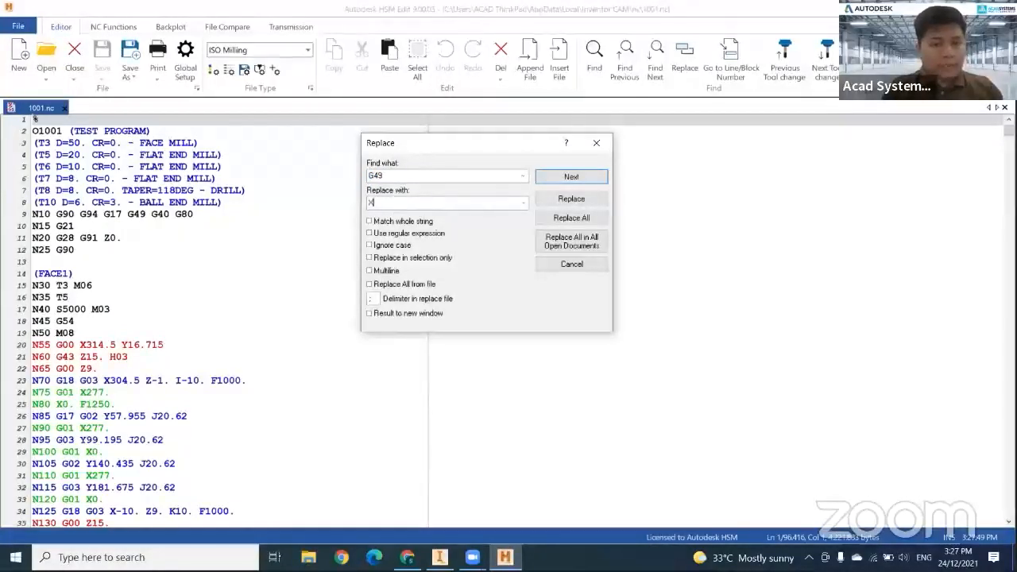
{"action": "type", "text": "XXX"}
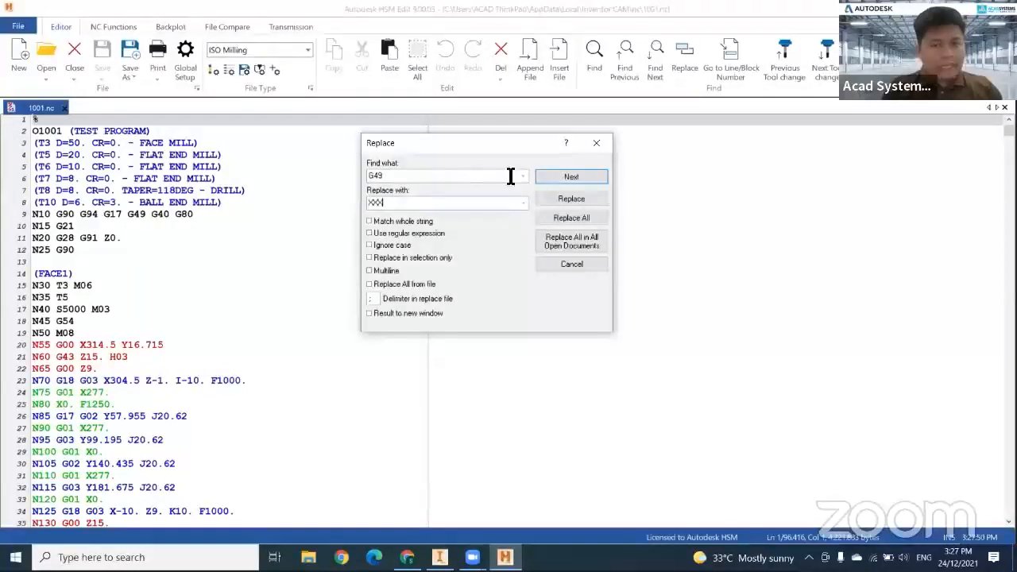
{"action": "left_click", "coordinate": [574, 219]}
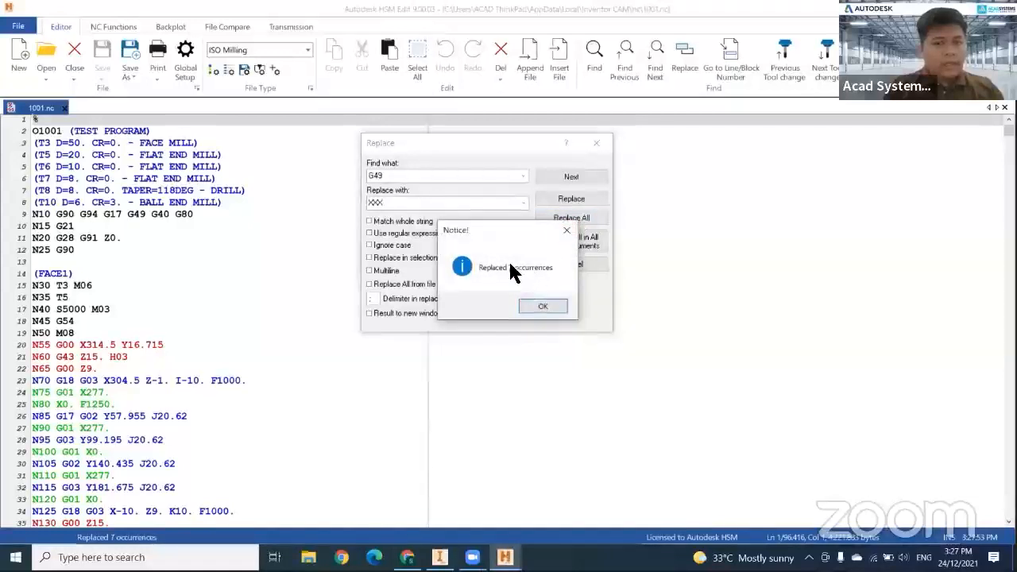
{"action": "left_click", "coordinate": [539, 305]}
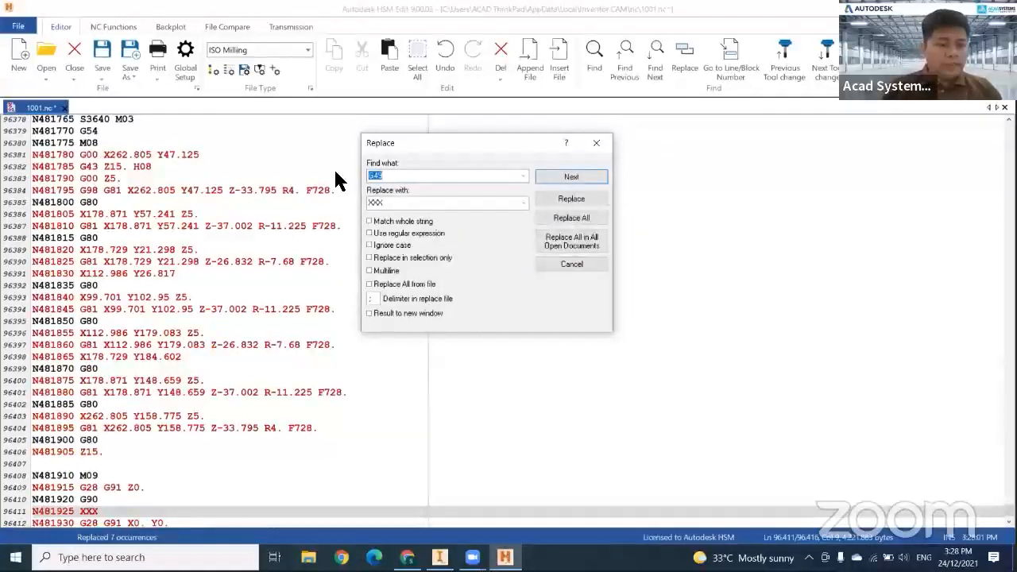
Replace every occurrence of XXX with G49 in 1001.nc and close the Replace dialog.
{"action": "type", "text": "XXX"}
{"action": "left_click_drag", "start_coordinate": [405, 206], "coordinate": [294, 200]}
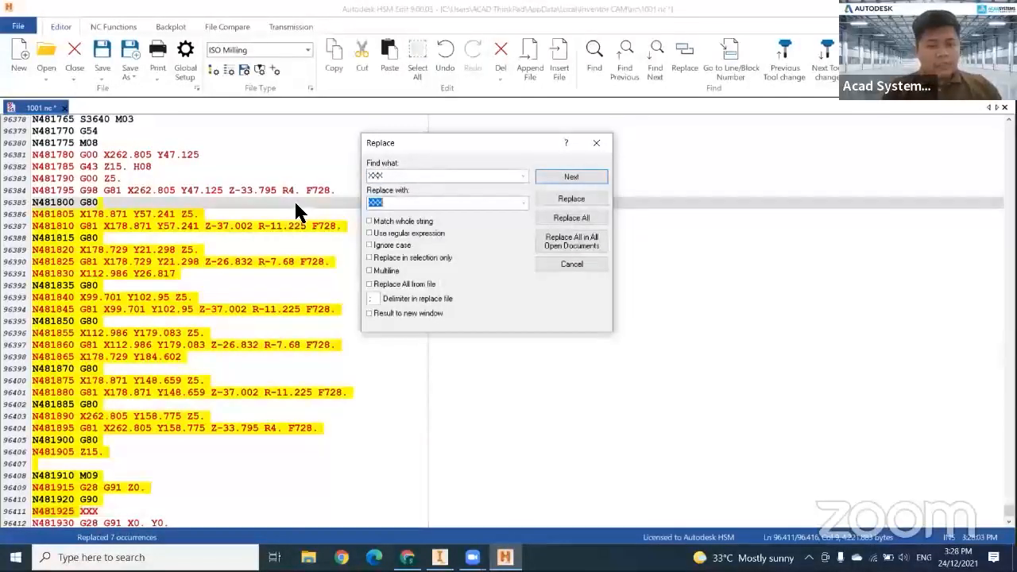
{"action": "type", "text": "G43"}
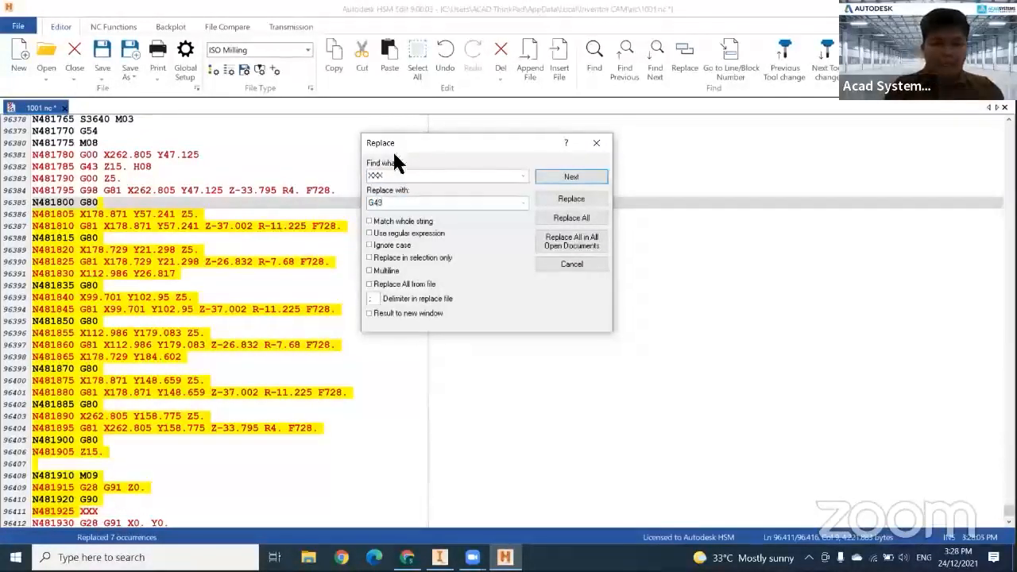
{"action": "left_click", "coordinate": [566, 218]}
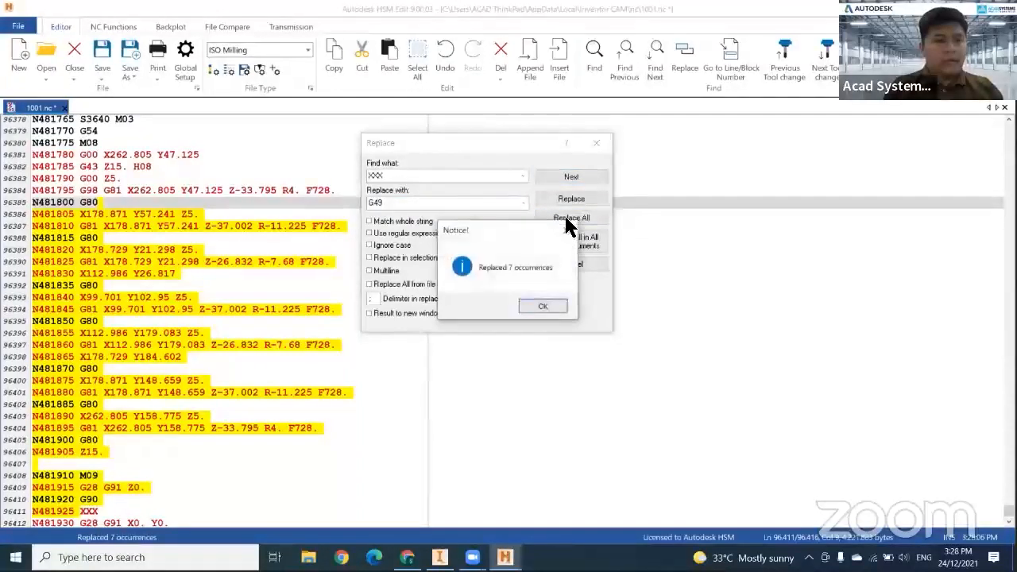
{"action": "left_click", "coordinate": [542, 306]}
{"action": "left_click", "coordinate": [600, 145]}
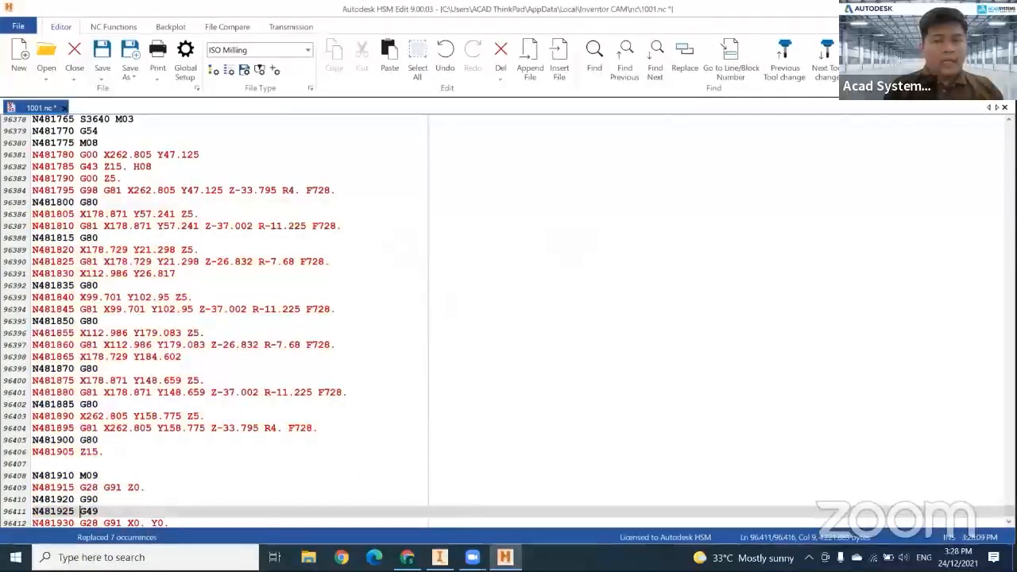
Review the 1001.nc code from the program end back to the header and opening blocks before Face1.
{"action": "left_click_drag", "start_coordinate": [1009, 511], "coordinate": [1009, 127]}
{"action": "key", "text": "ctrl+End"}
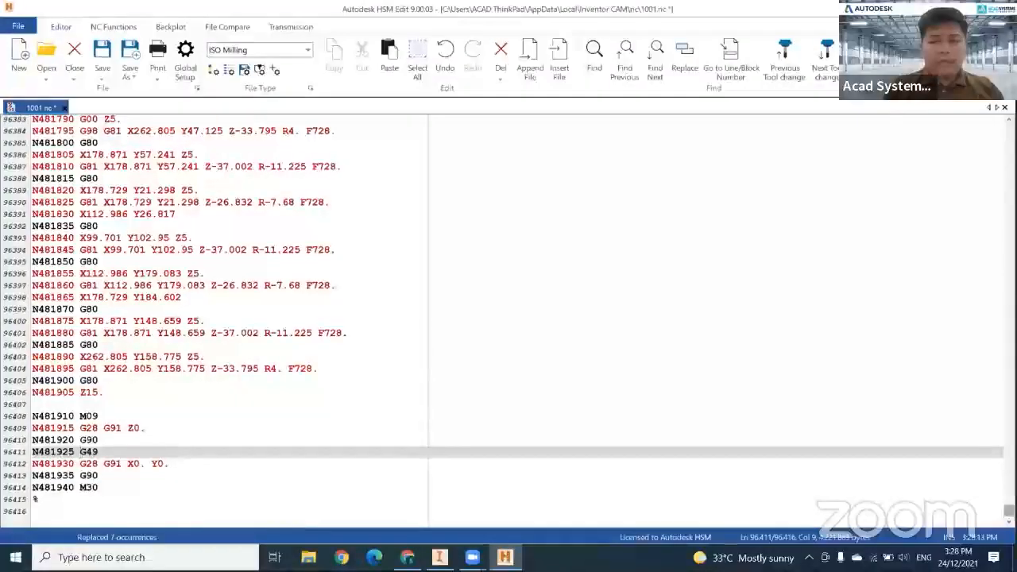
{"action": "key", "text": "Page_Up"}
{"action": "key", "text": "Page_Up"}
{"action": "key", "text": "Page_Up"}
{"action": "key", "text": "Page_Up"}
{"action": "key", "text": "Page_Up"}
{"action": "key", "text": "ctrl+Home"}
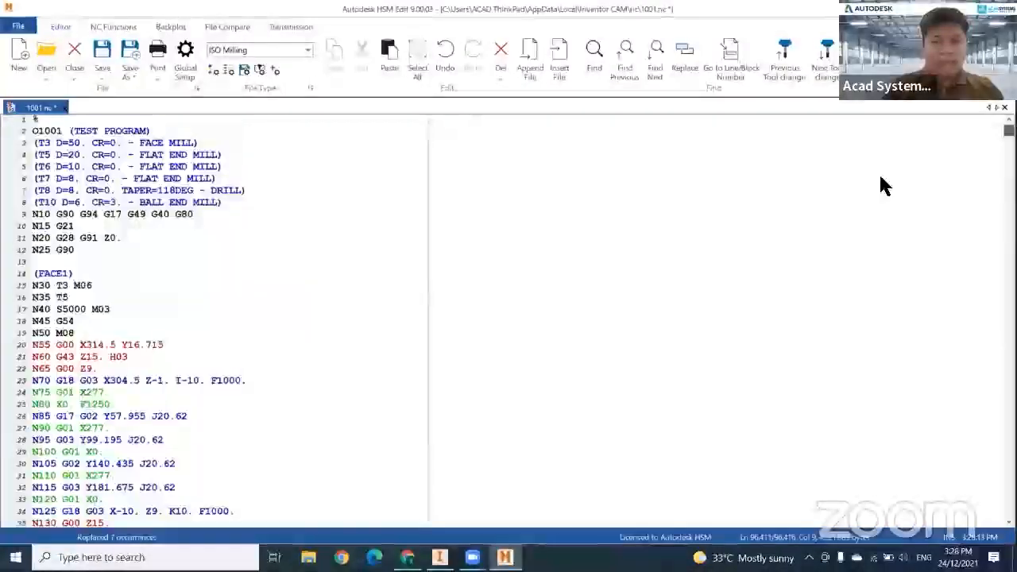
{"action": "left_click", "coordinate": [447, 237]}
{"action": "key", "text": "Up"}
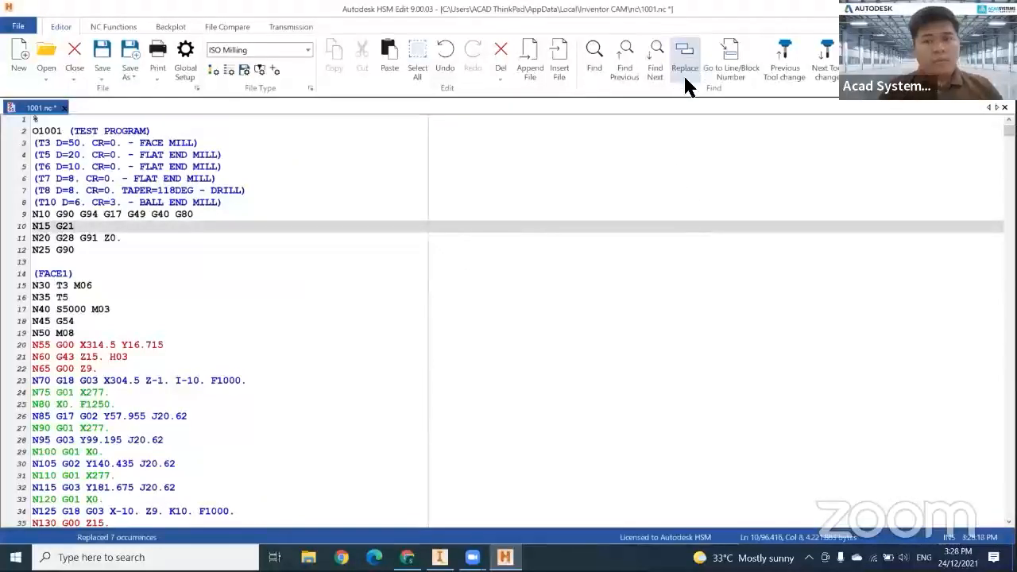
{"action": "left_click", "coordinate": [116, 249]}
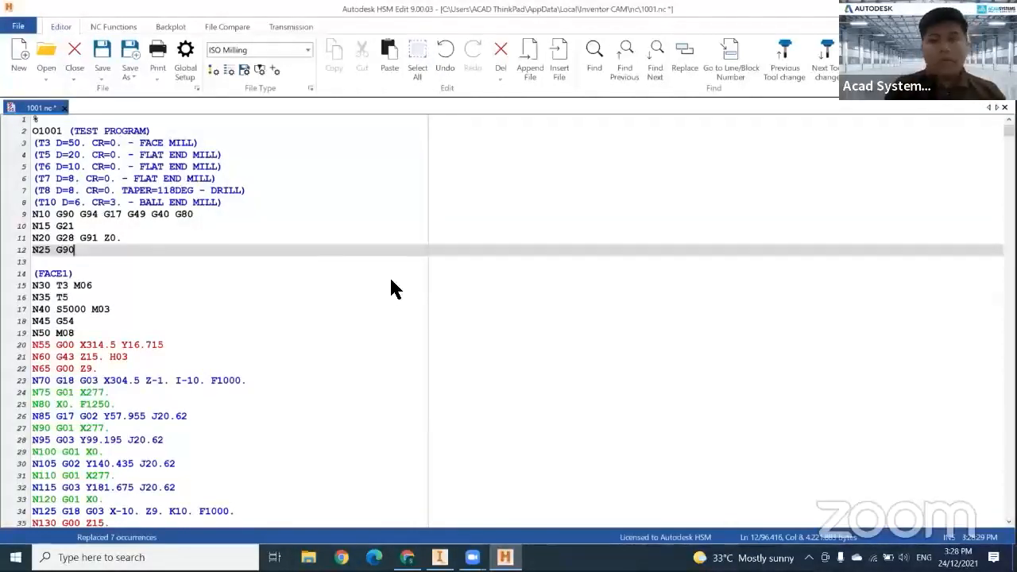
Switch to Inventor and inspect the toolpaths of the Setup1 operations, from the 2D Adaptive passes back to Face1.
{"action": "key", "text": "alt+Tab"}
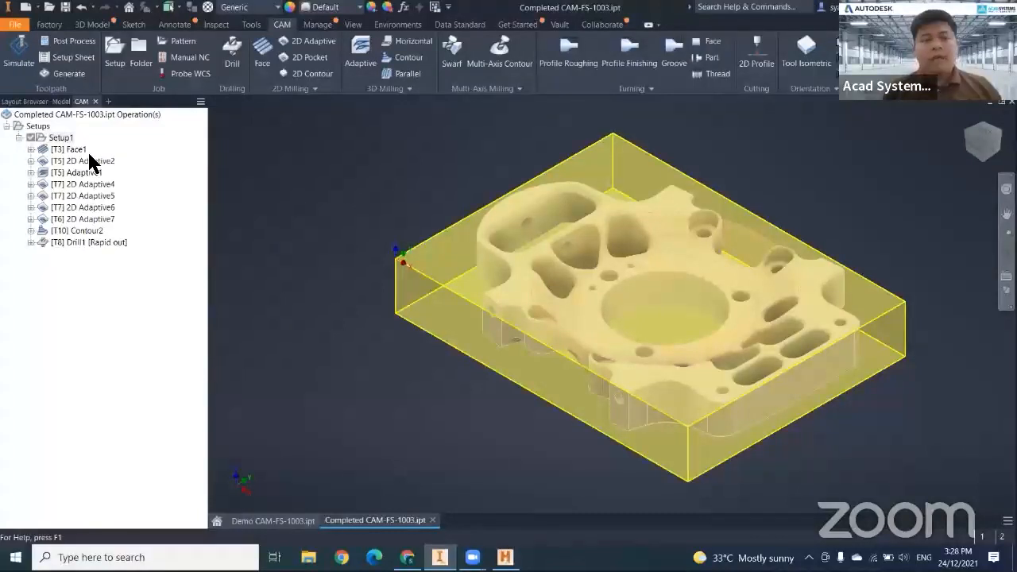
{"action": "left_click", "coordinate": [100, 199]}
{"action": "left_click", "coordinate": [102, 217]}
{"action": "left_click", "coordinate": [96, 195]}
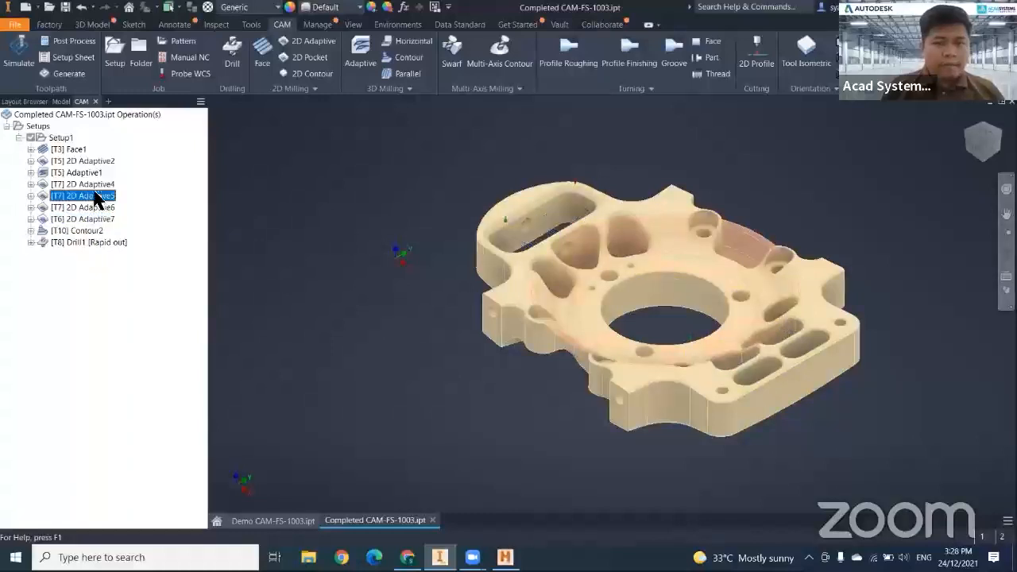
{"action": "left_click", "coordinate": [89, 184]}
{"action": "left_click", "coordinate": [82, 173]}
{"action": "left_click", "coordinate": [83, 161]}
{"action": "left_click", "coordinate": [70, 148]}
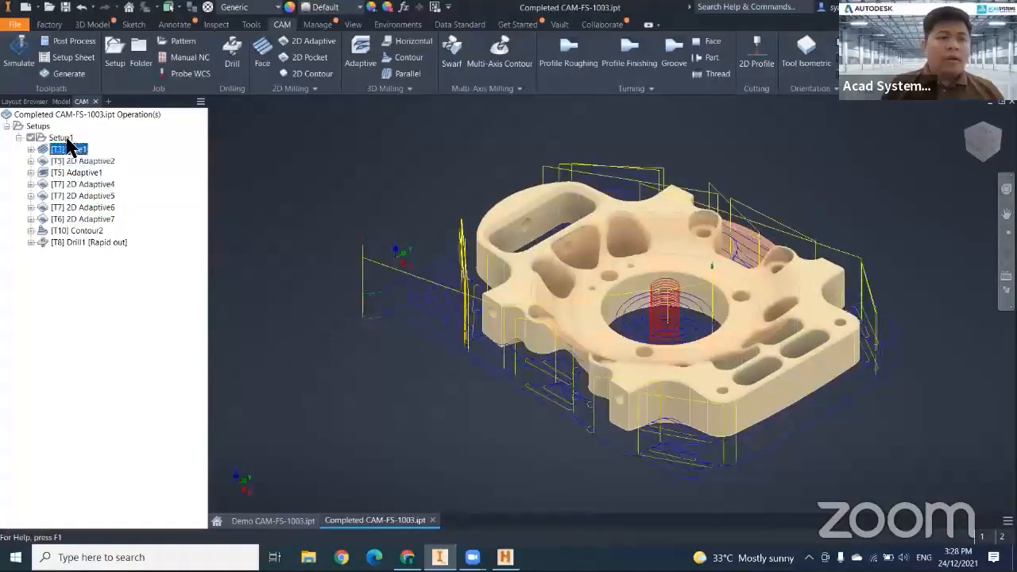
Open the machining simulation for all operations in Setup1.
{"action": "left_click", "coordinate": [62, 138]}
{"action": "right_click", "coordinate": [62, 138]}
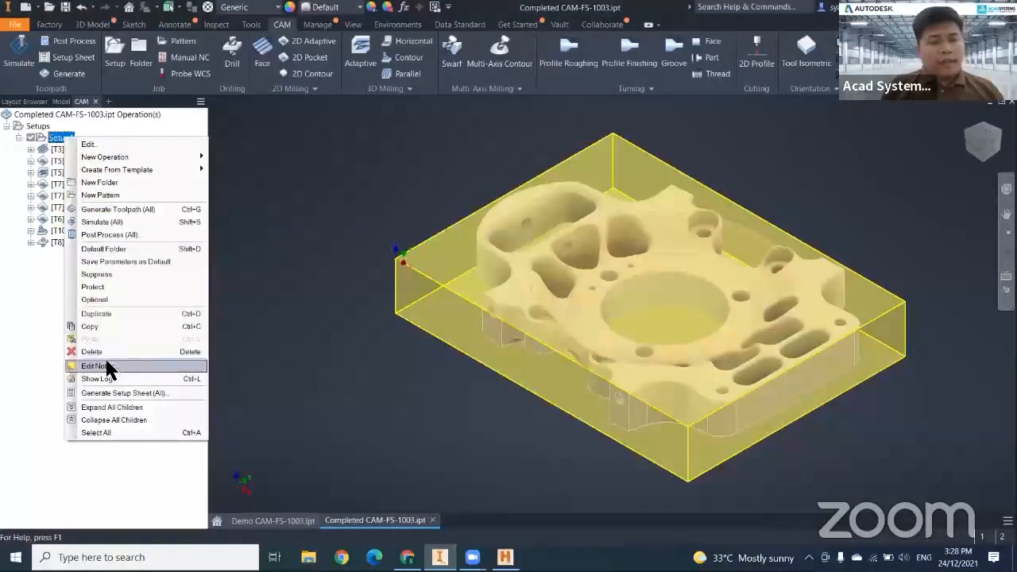
{"action": "left_click", "coordinate": [118, 224]}
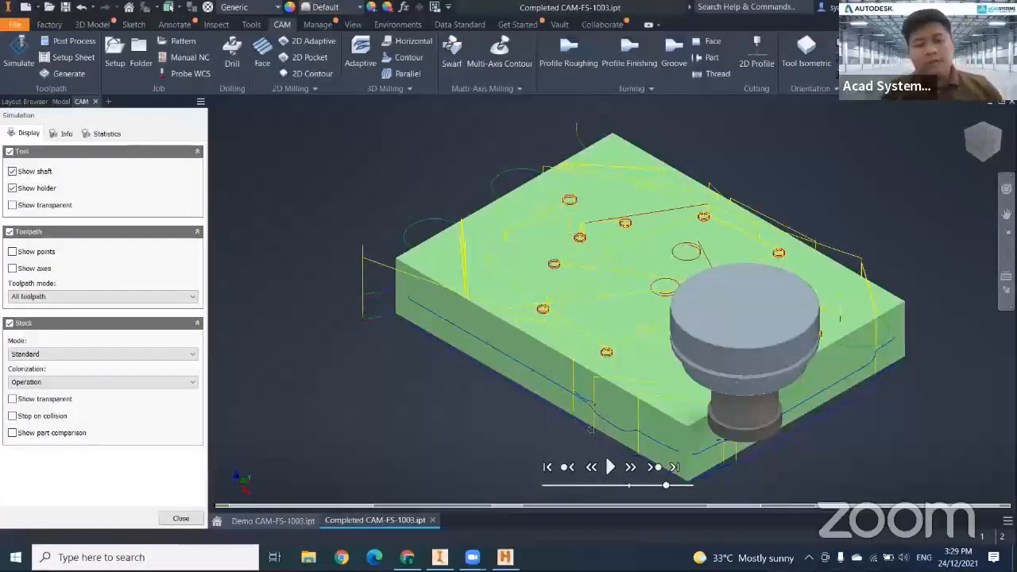
Switch to the browser and look through the latest online lessons, workshops and webinars on the acadsystems.com home page.
{"action": "left_click", "coordinate": [407, 558]}
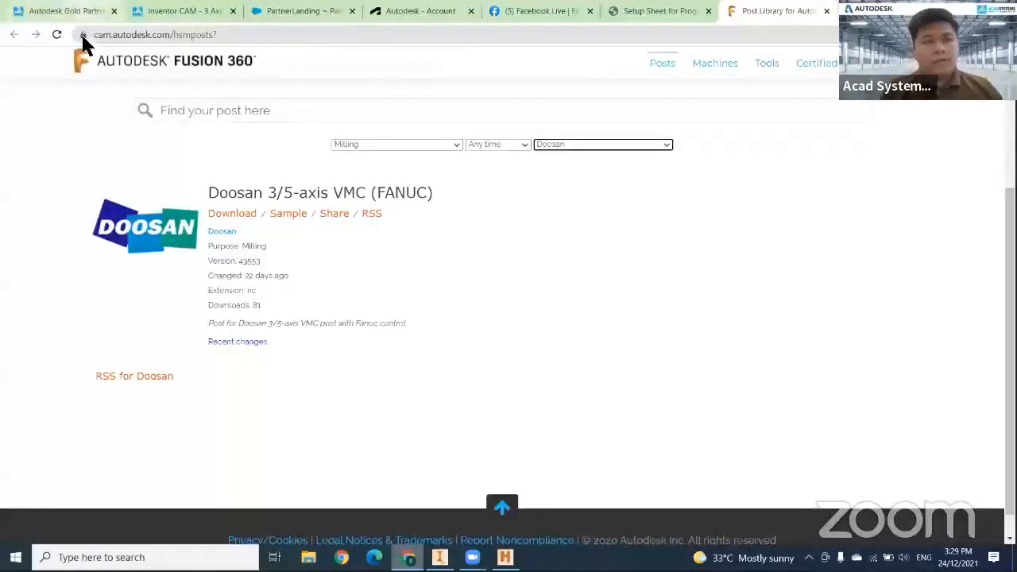
{"action": "left_click", "coordinate": [76, 12]}
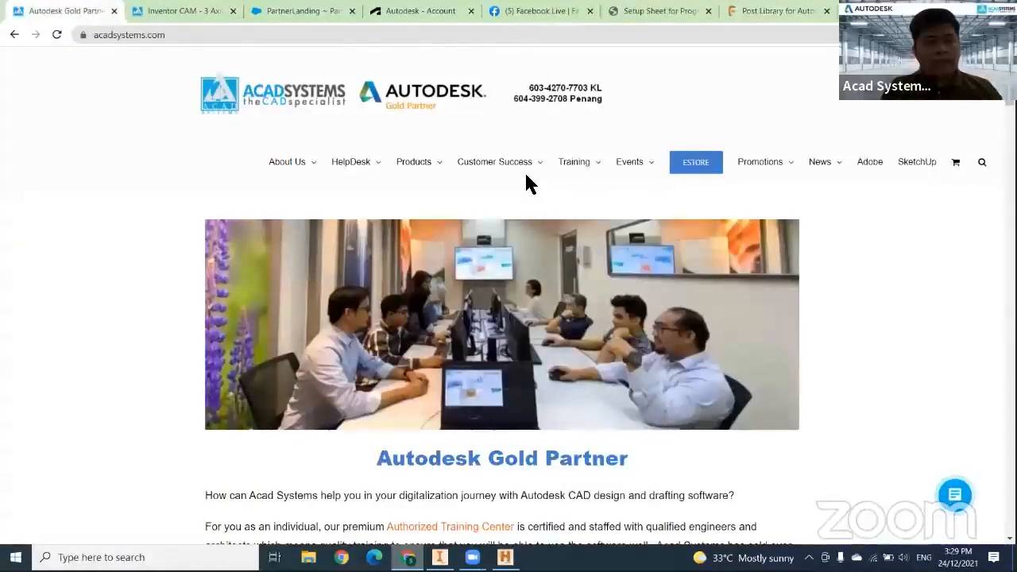
{"action": "scroll", "coordinate": [803, 356], "scroll_direction": "down", "scroll_amount": 10}
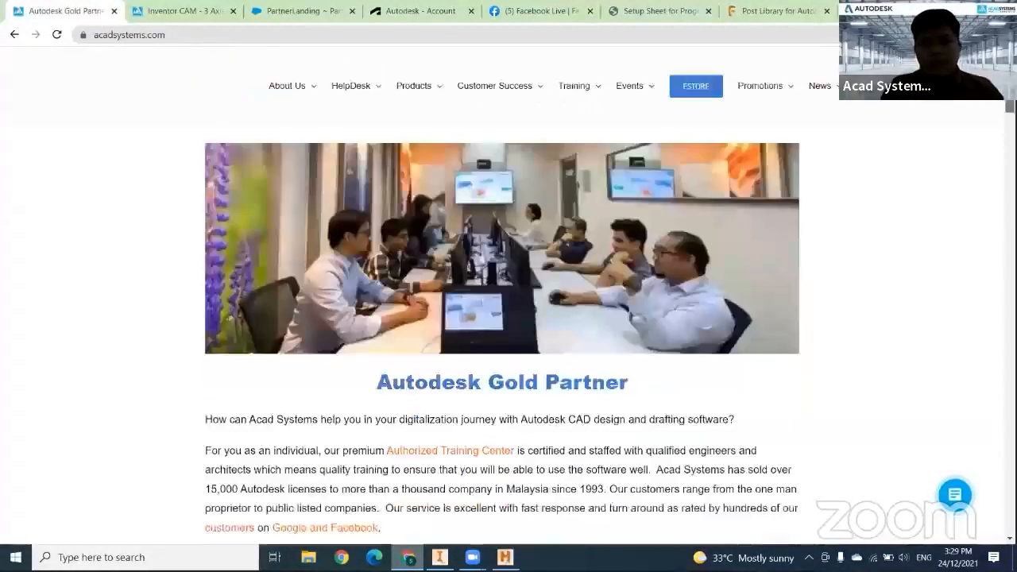
{"action": "scroll", "coordinate": [804, 358], "scroll_direction": "down", "scroll_amount": 15}
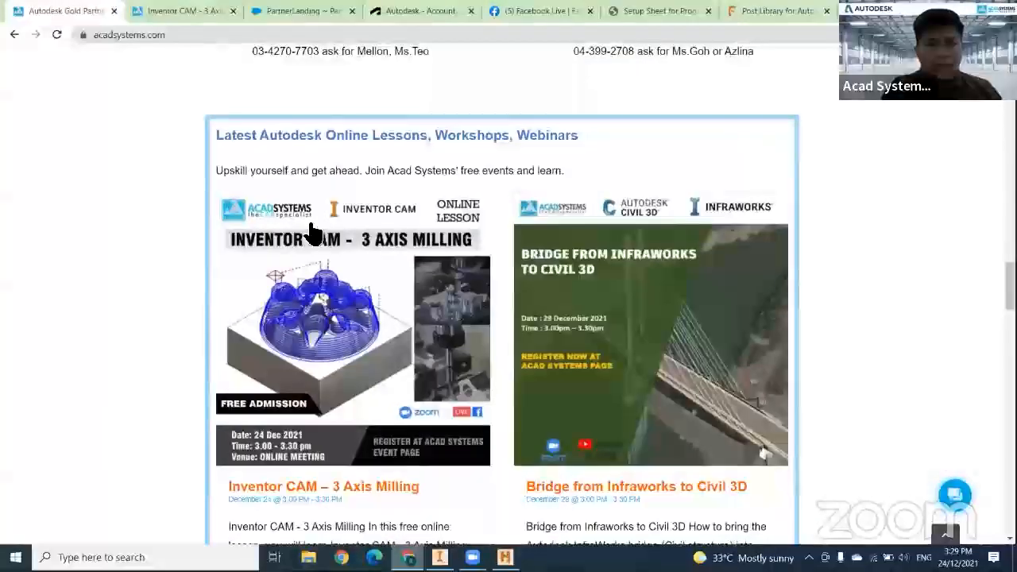
{"action": "scroll", "coordinate": [200, 353], "scroll_direction": "down", "scroll_amount": 5}
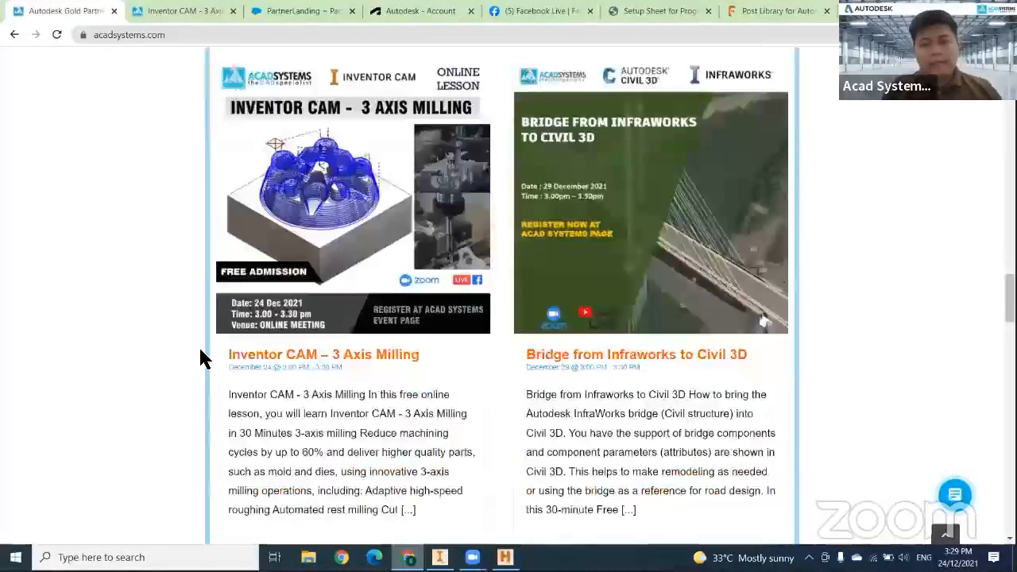
{"action": "scroll", "coordinate": [205, 350], "scroll_direction": "up", "scroll_amount": 3}
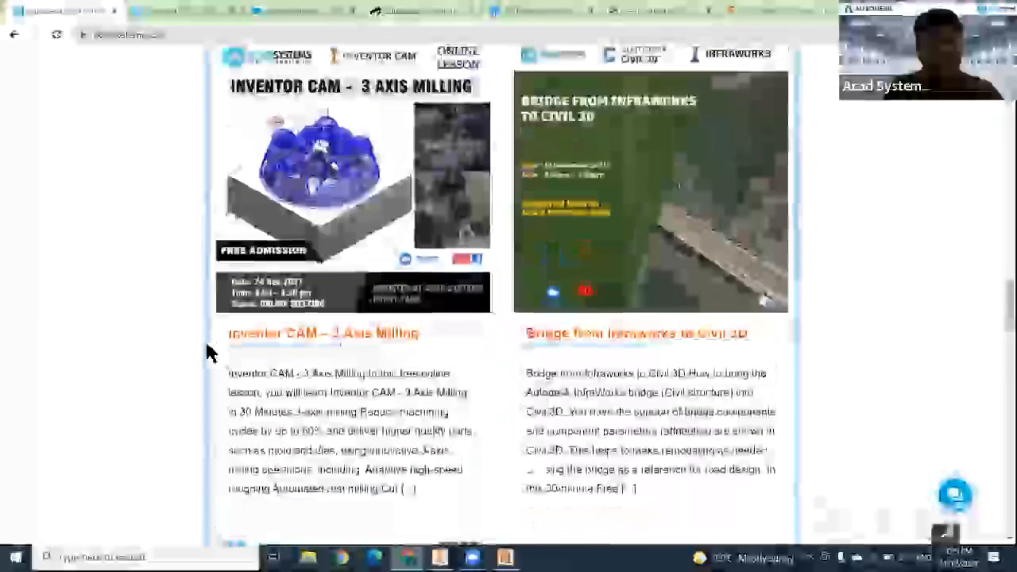
{"action": "scroll", "coordinate": [207, 352], "scroll_direction": "down", "scroll_amount": 6}
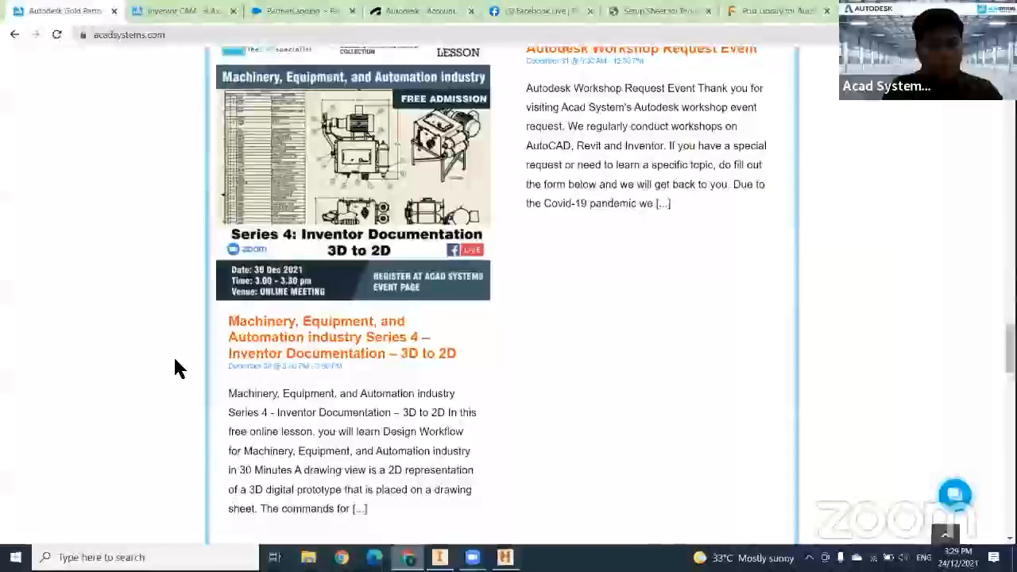
{"action": "scroll", "coordinate": [181, 389], "scroll_direction": "up", "scroll_amount": 1}
{"action": "scroll", "coordinate": [198, 409], "scroll_direction": "up", "scroll_amount": 1}
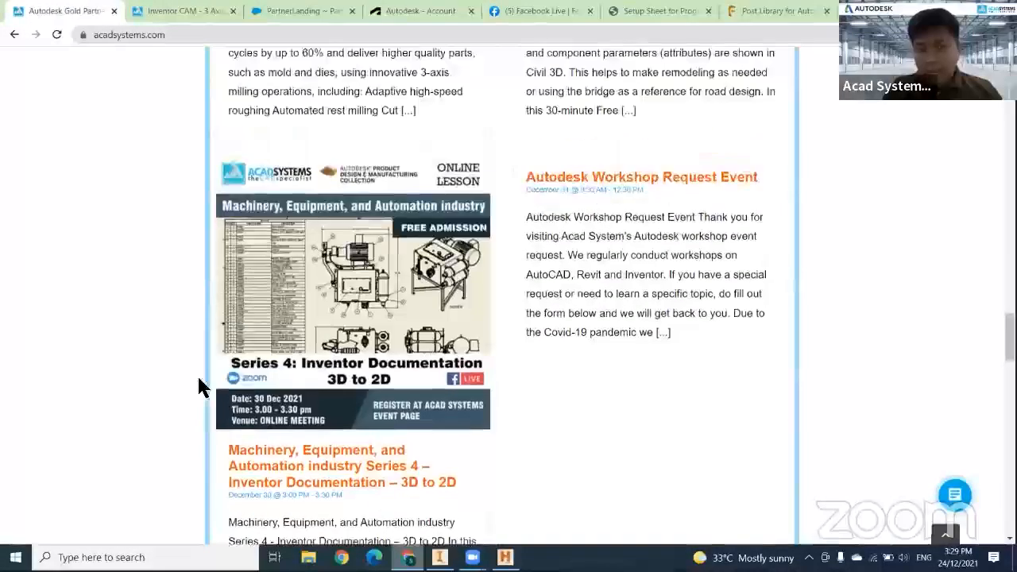
{"action": "scroll", "coordinate": [142, 326], "scroll_direction": "down", "scroll_amount": 1}
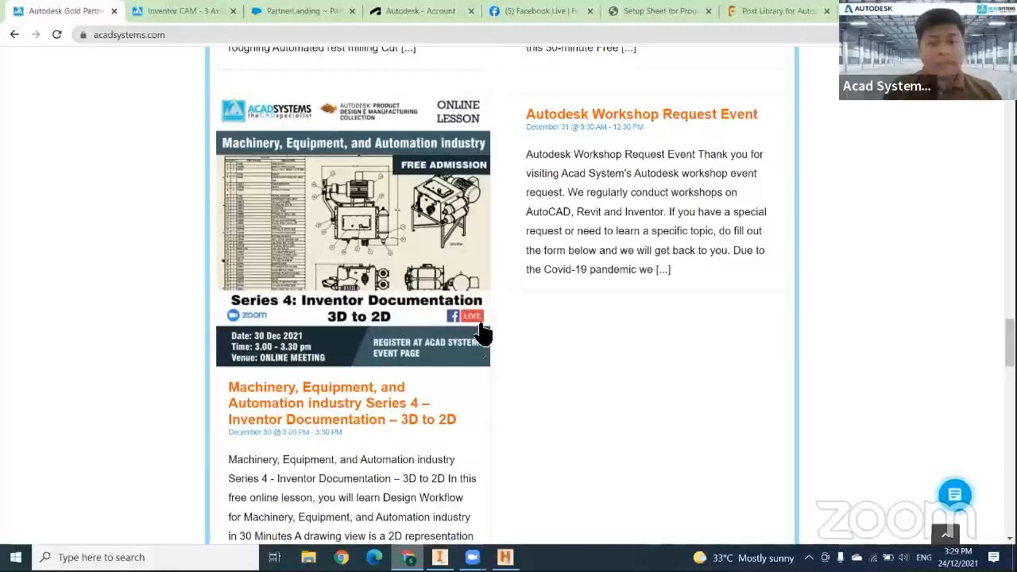
Look through the remaining upcoming online lessons, the calendar of events section and the 2021 online training schedule on the home page.
{"action": "scroll", "coordinate": [119, 352], "scroll_direction": "down", "scroll_amount": 3}
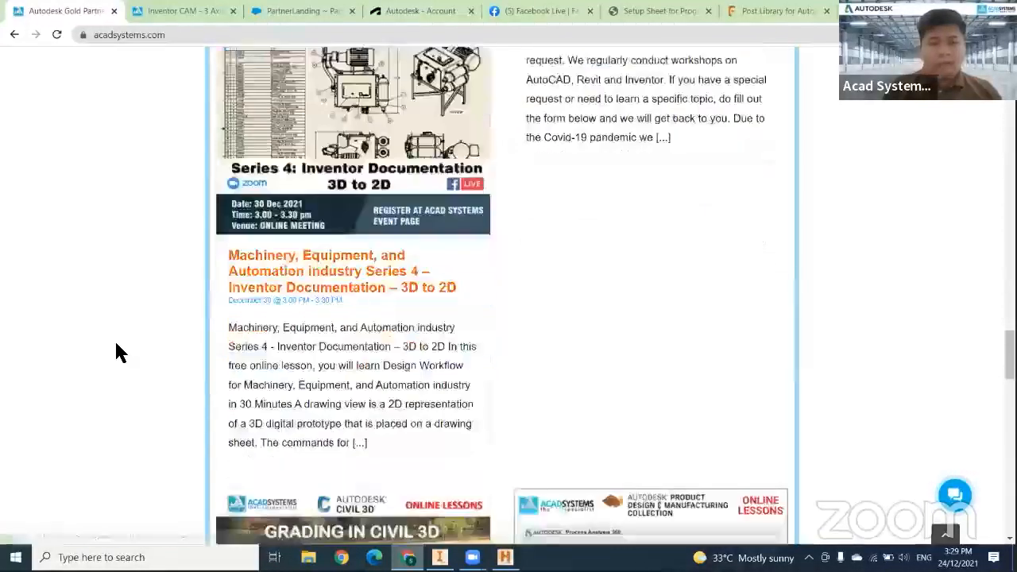
{"action": "scroll", "coordinate": [119, 352], "scroll_direction": "up", "scroll_amount": 4}
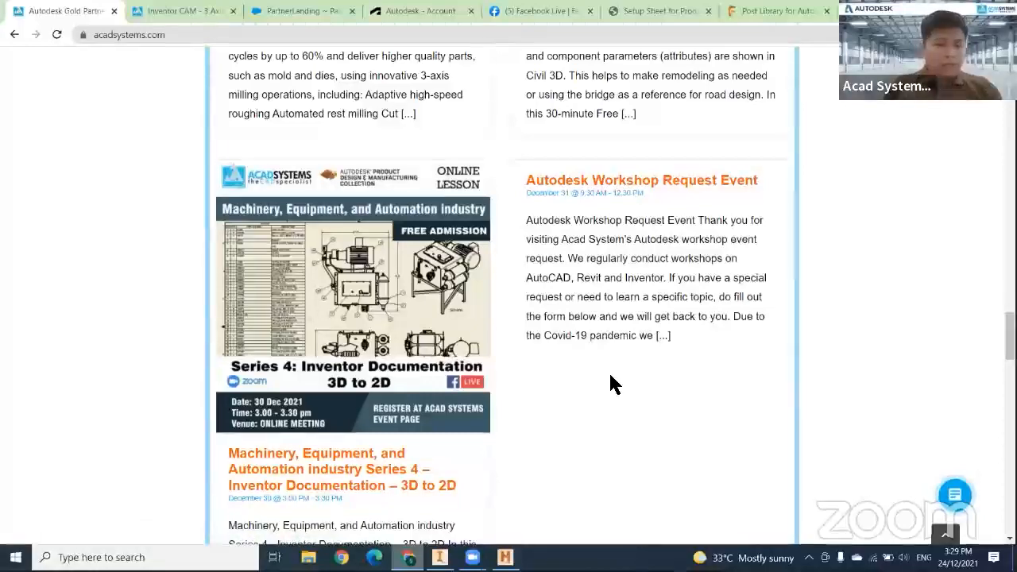
{"action": "scroll", "coordinate": [574, 447], "scroll_direction": "down", "scroll_amount": 2}
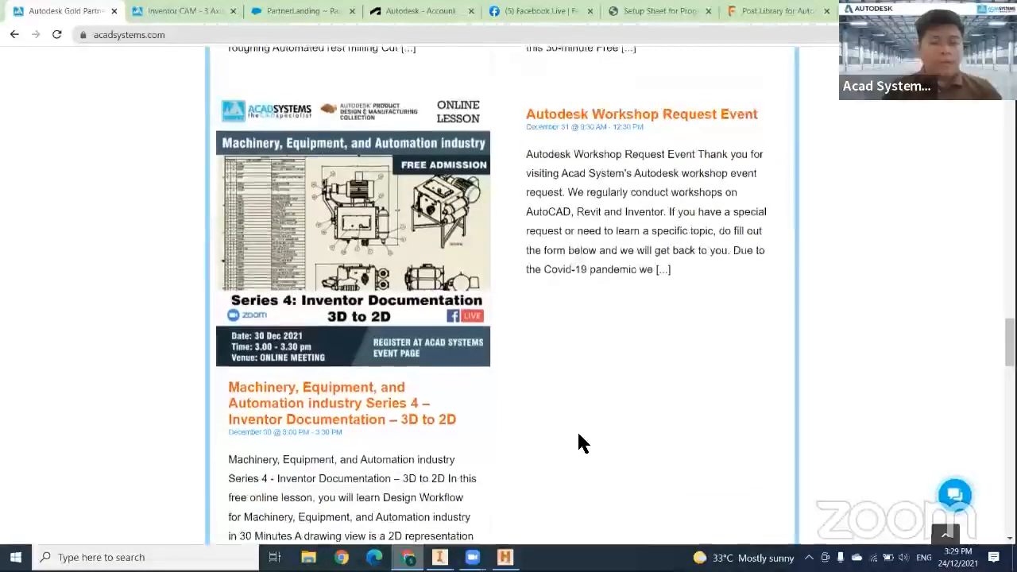
{"action": "scroll", "coordinate": [602, 317], "scroll_direction": "down", "scroll_amount": 5}
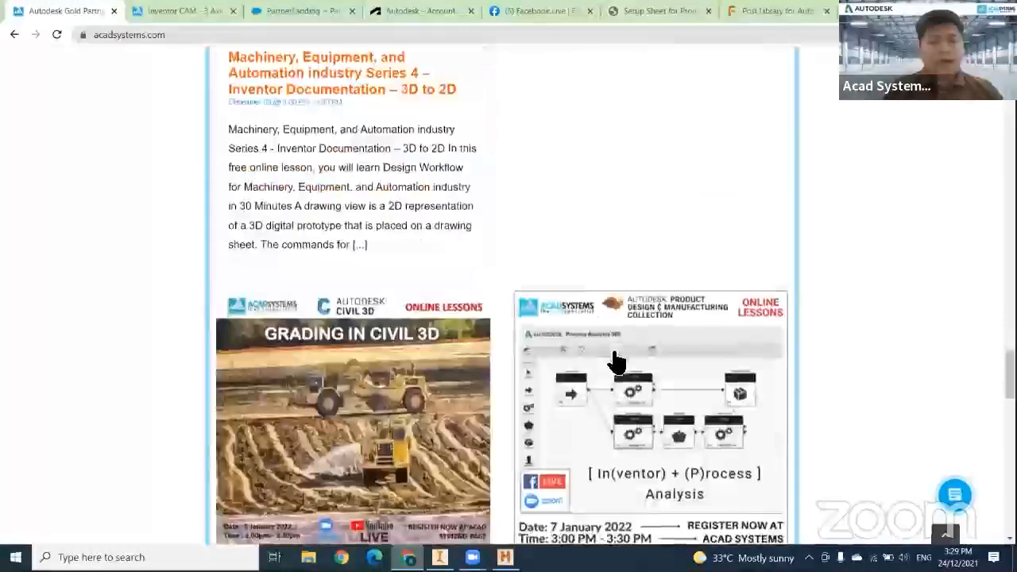
{"action": "scroll", "coordinate": [679, 408], "scroll_direction": "down", "scroll_amount": 2}
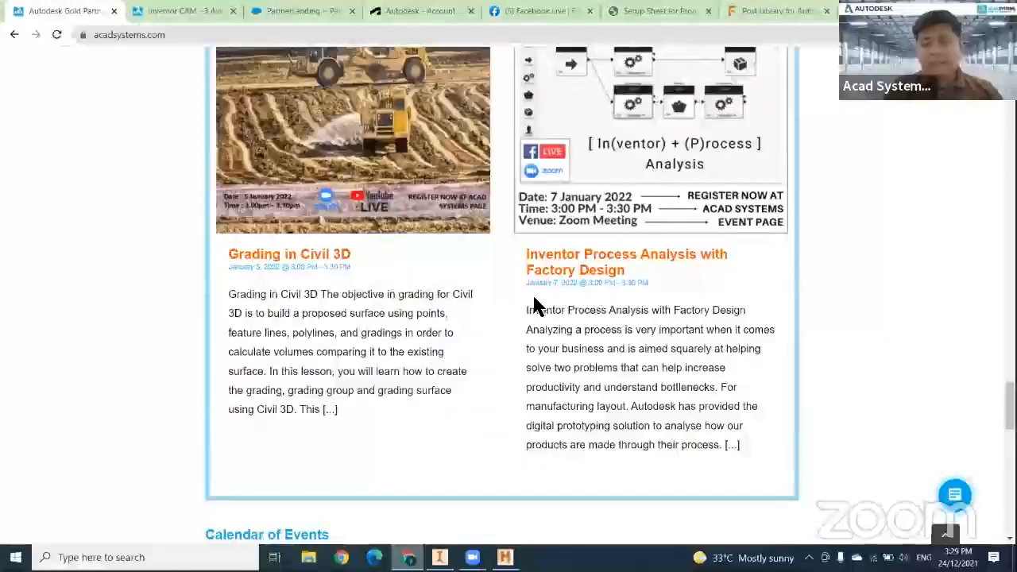
{"action": "scroll", "coordinate": [647, 363], "scroll_direction": "up", "scroll_amount": 3}
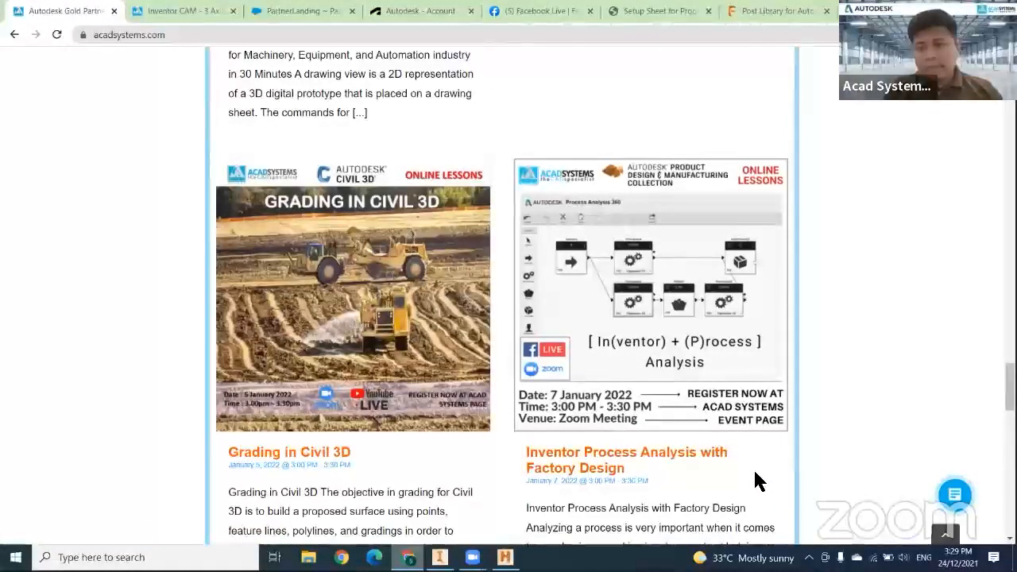
{"action": "scroll", "coordinate": [757, 477], "scroll_direction": "down", "scroll_amount": 4}
{"action": "scroll", "coordinate": [757, 475], "scroll_direction": "down", "scroll_amount": 12}
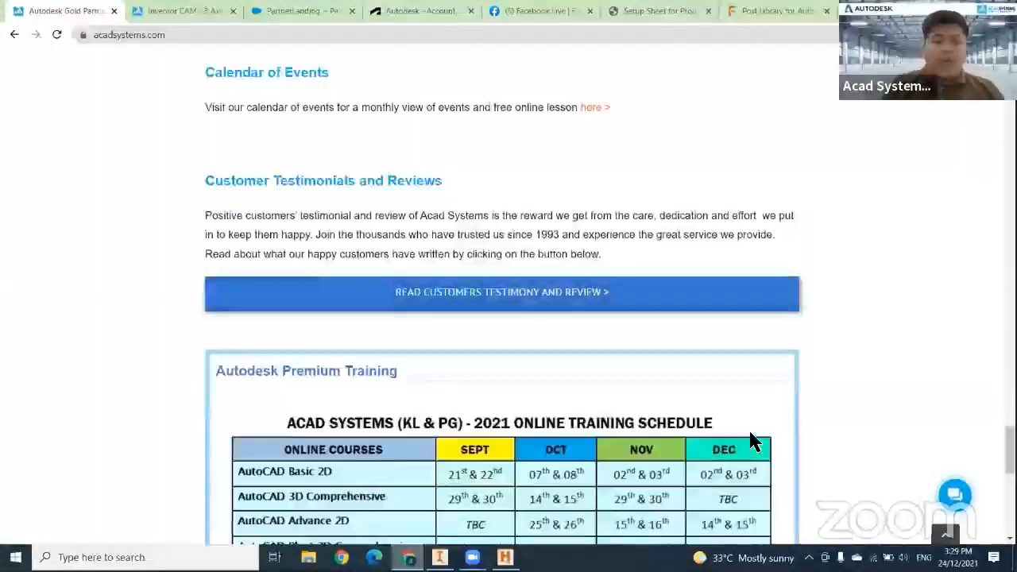
{"action": "scroll", "coordinate": [508, 294], "scroll_direction": "down", "scroll_amount": 1}
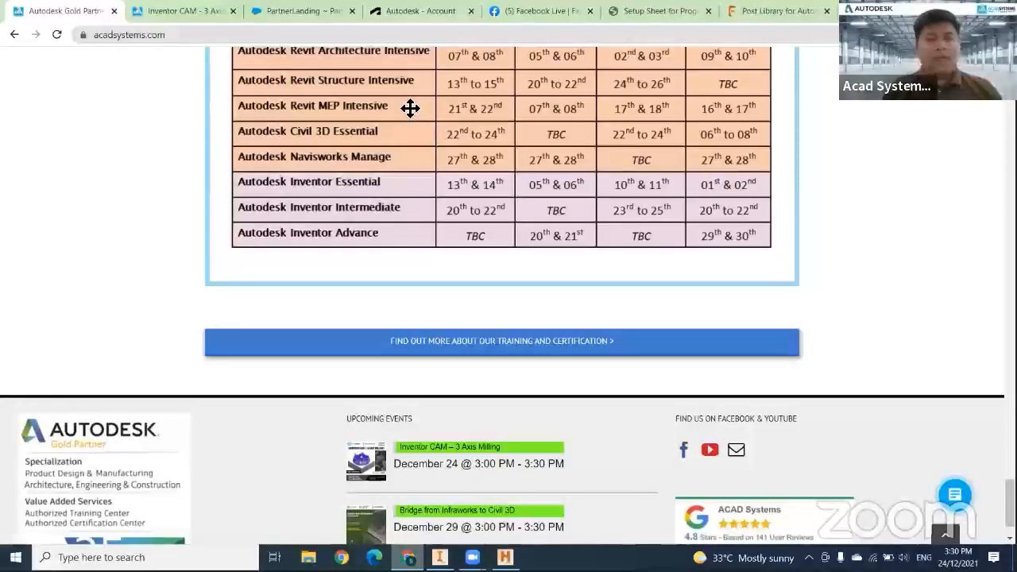
Draft a greeting with the contact's first name in the website's Live Chat, and close the chat without sending it.
{"action": "left_click_drag", "start_coordinate": [1010, 503], "coordinate": [984, 104]}
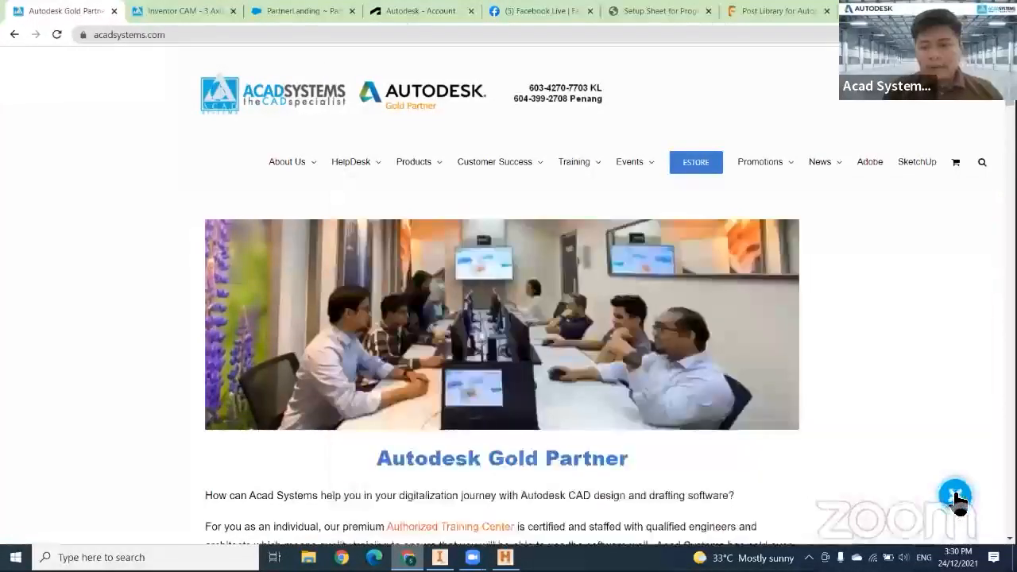
{"action": "left_click", "coordinate": [956, 496]}
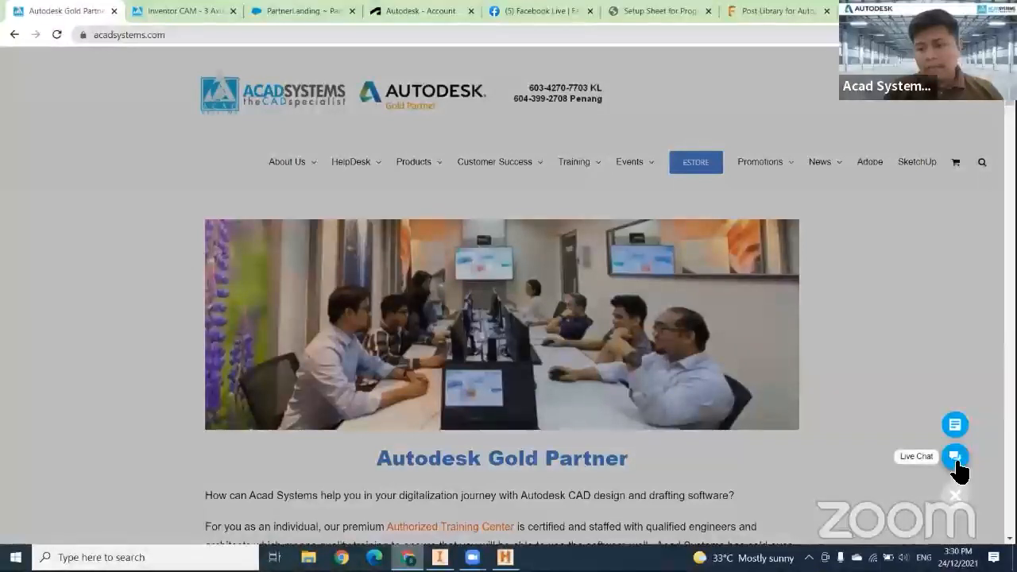
{"action": "left_click", "coordinate": [956, 457]}
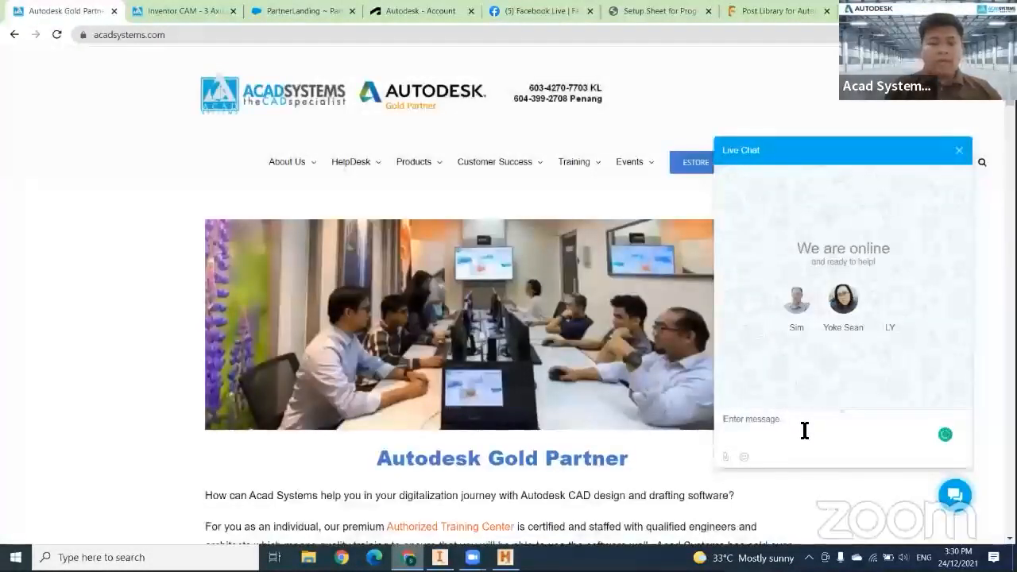
{"action": "left_click", "coordinate": [805, 430]}
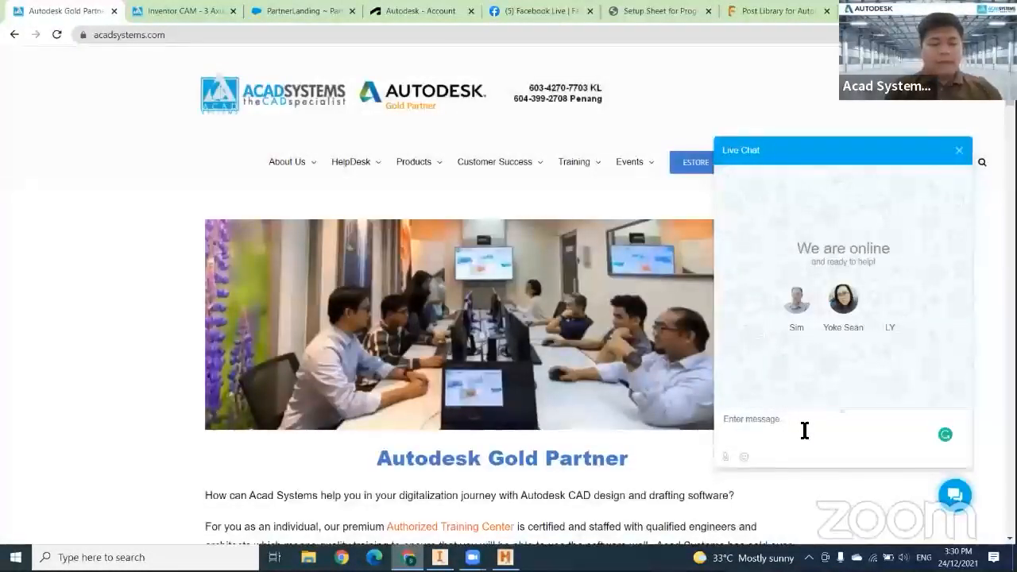
{"action": "type", "text": "Hi Syafoq"}
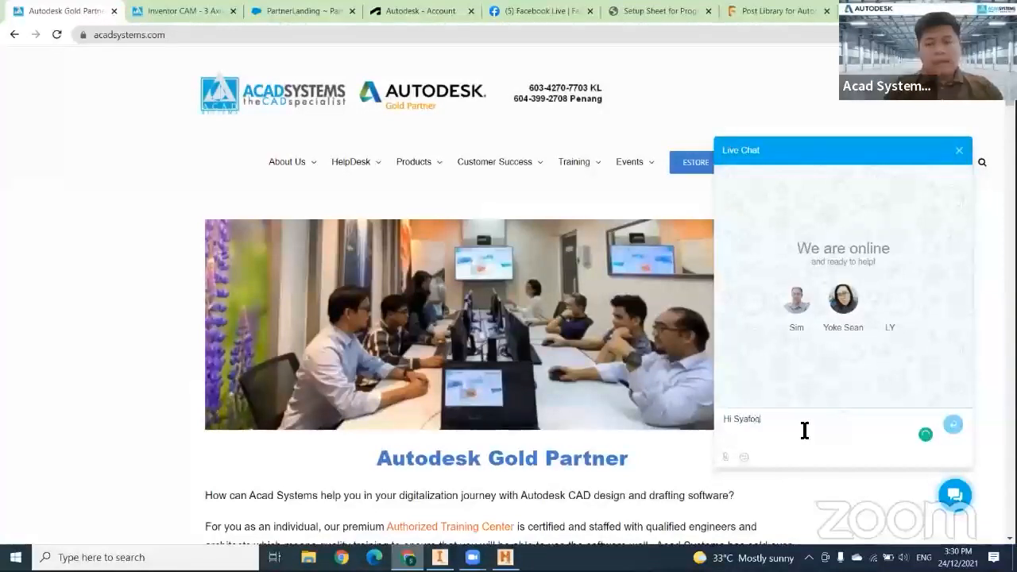
{"action": "key", "text": "BackSpace"}
{"action": "key", "text": "BackSpace"}
{"action": "type", "text": "iq"}
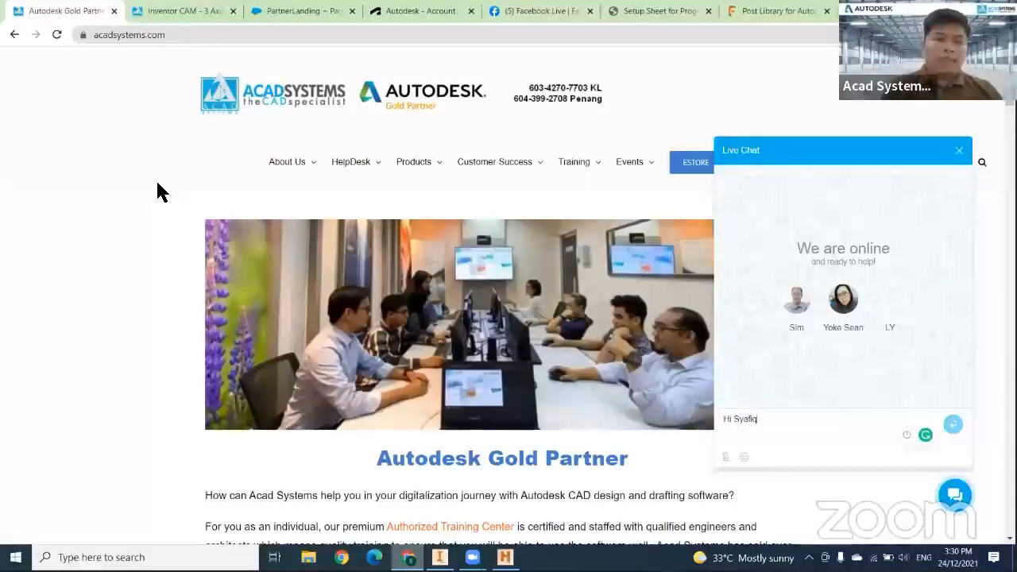
{"action": "left_click", "coordinate": [959, 151]}
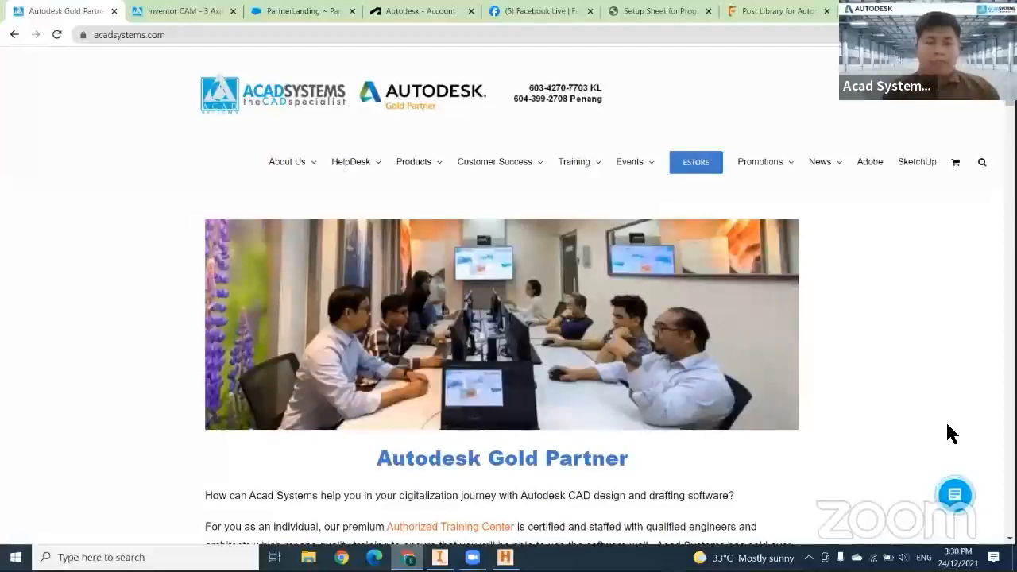
{"action": "scroll", "coordinate": [948, 424], "scroll_direction": "down", "scroll_amount": 15}
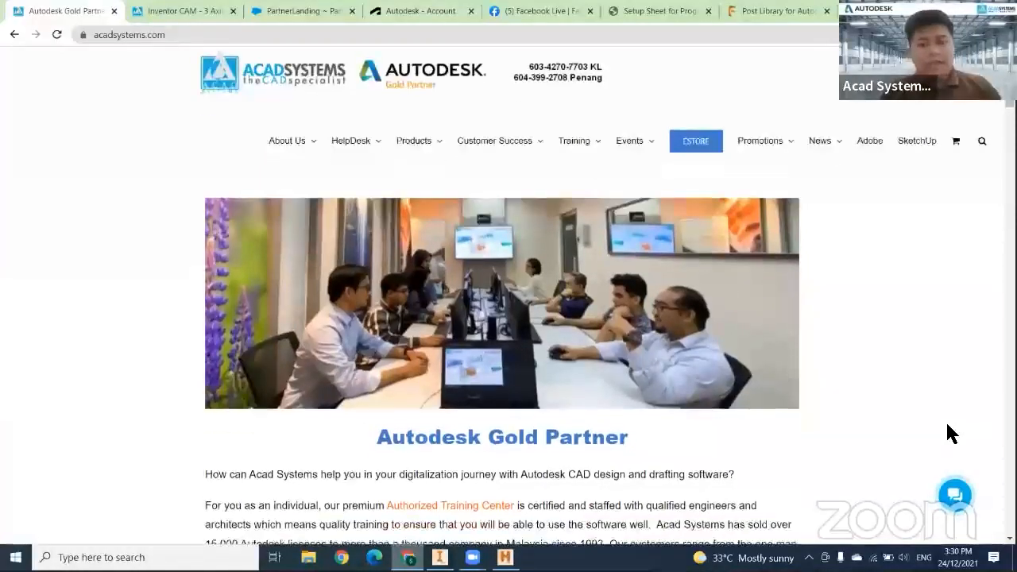